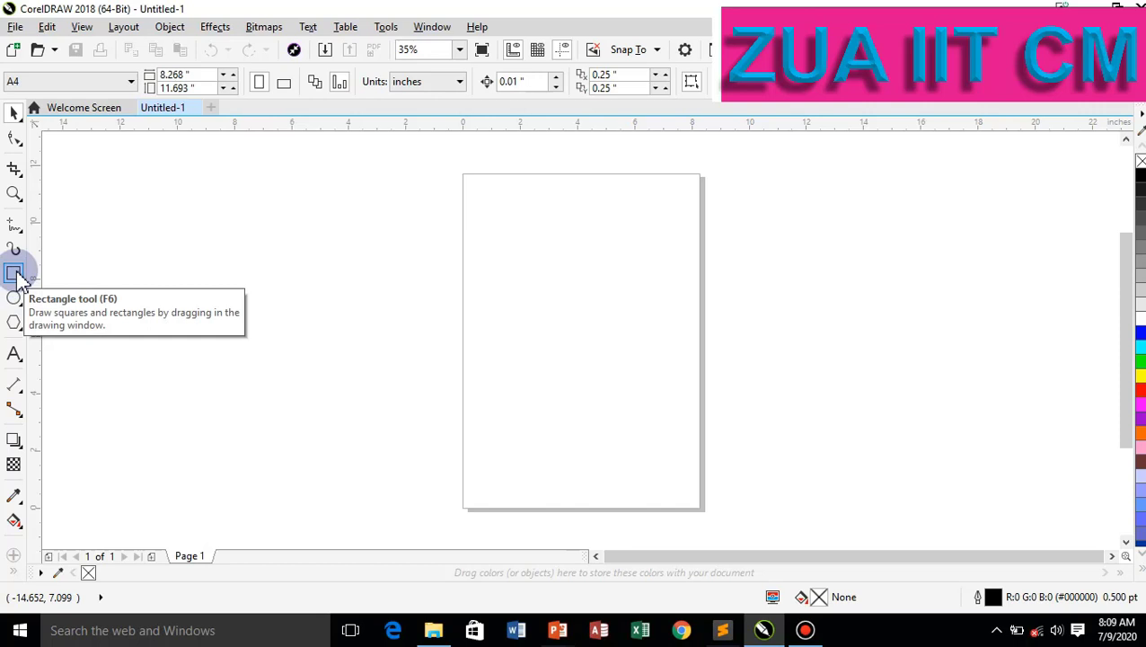
# Draw a rectangle about 16.2 by 7.6 inches across the page and reposition it around X 4.65, Y 6.39 inches.
pyautogui.click(16, 274)
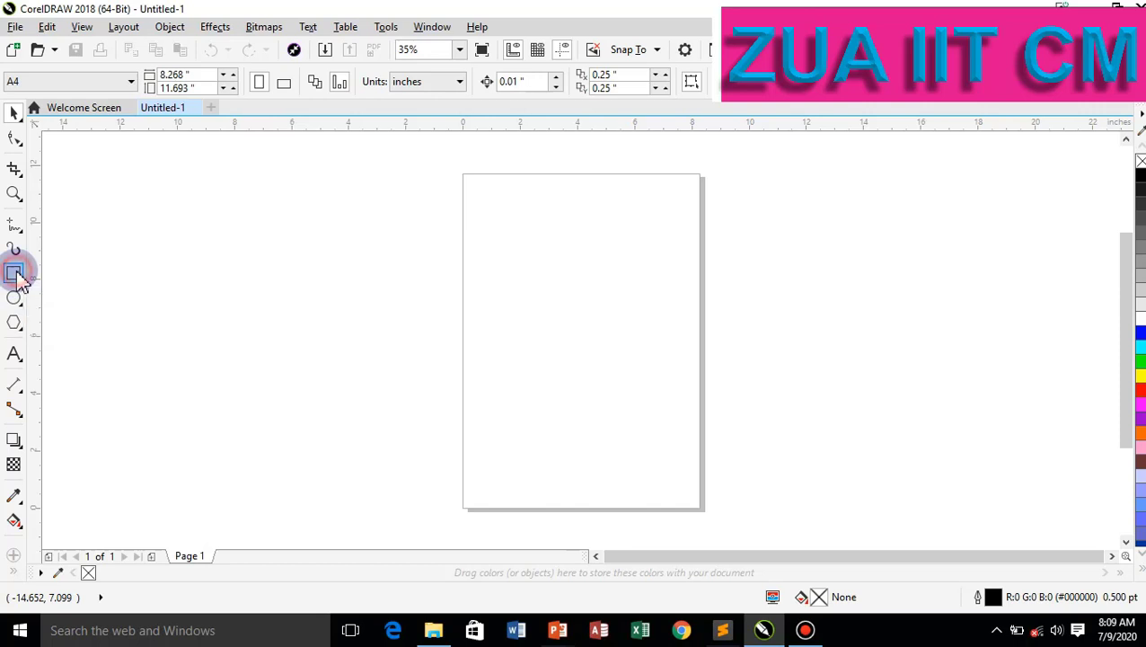
pyautogui.moveTo(348, 218); pyautogui.dragTo(809, 435)
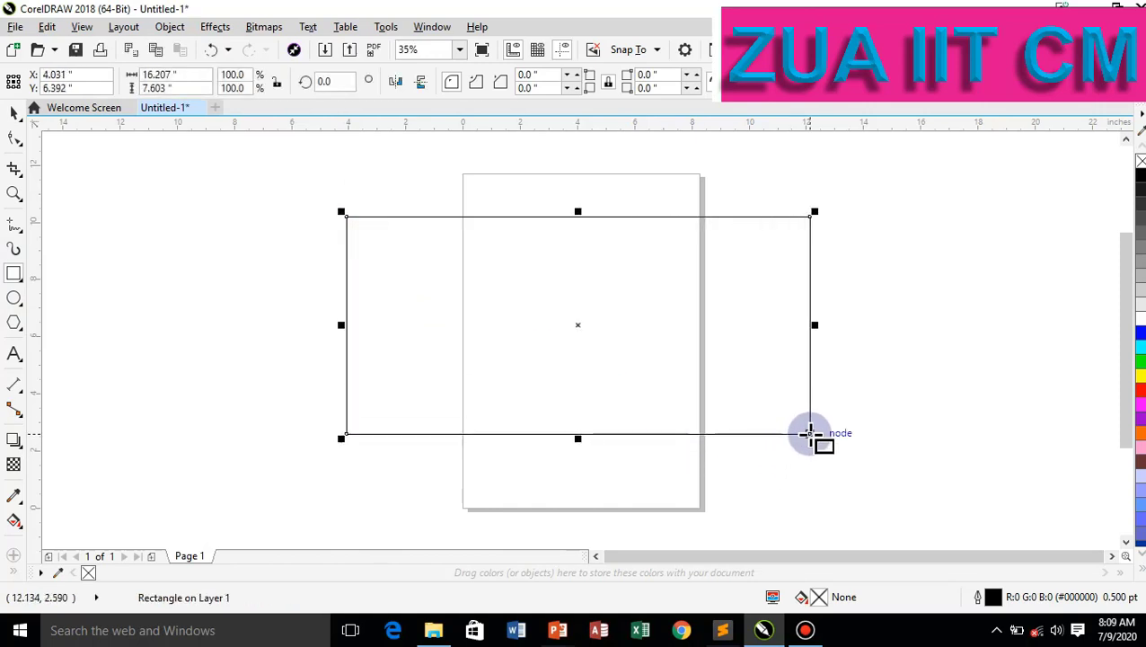
pyautogui.click(15, 115)
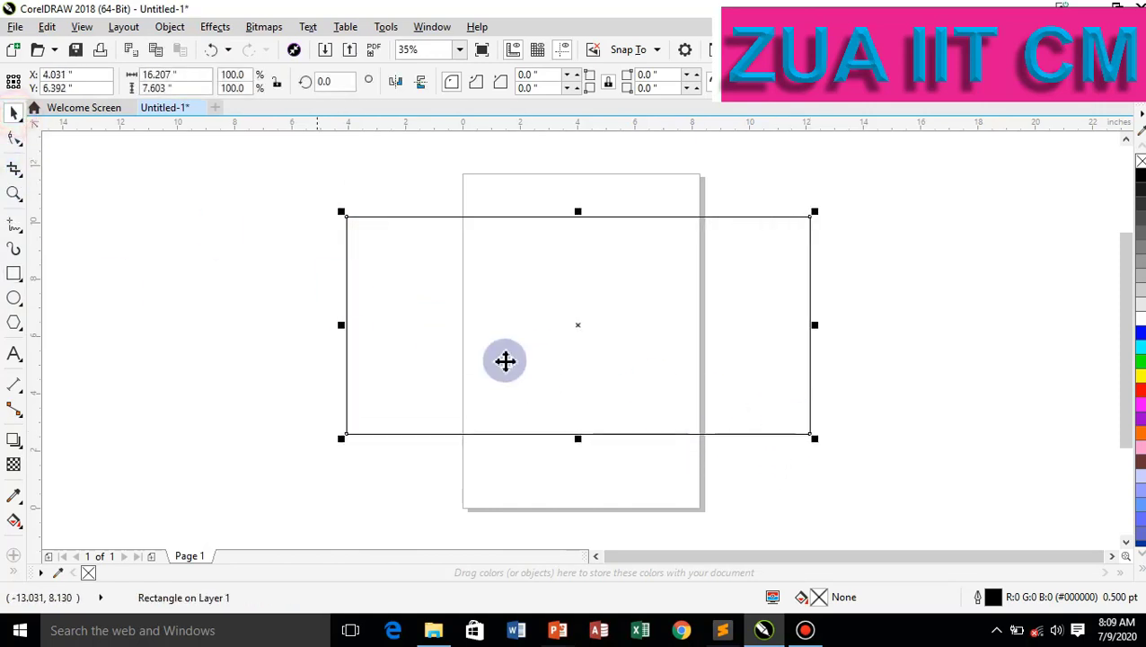
pyautogui.moveTo(655, 325); pyautogui.dragTo(280, 422)
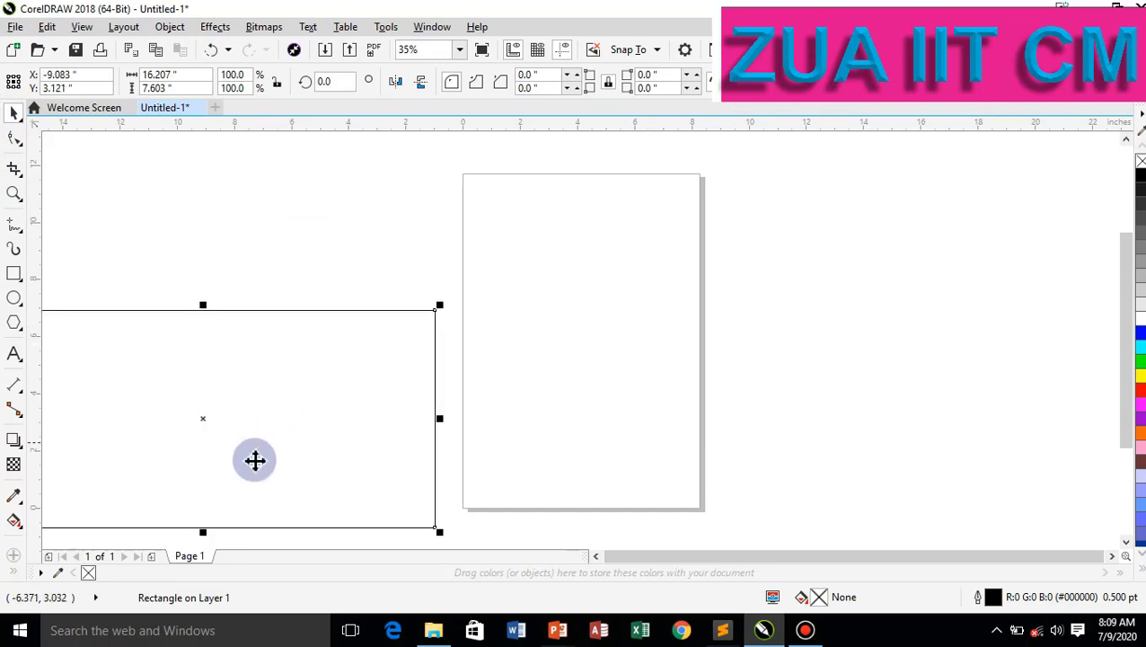
pyautogui.moveTo(252, 458); pyautogui.dragTo(645, 368)
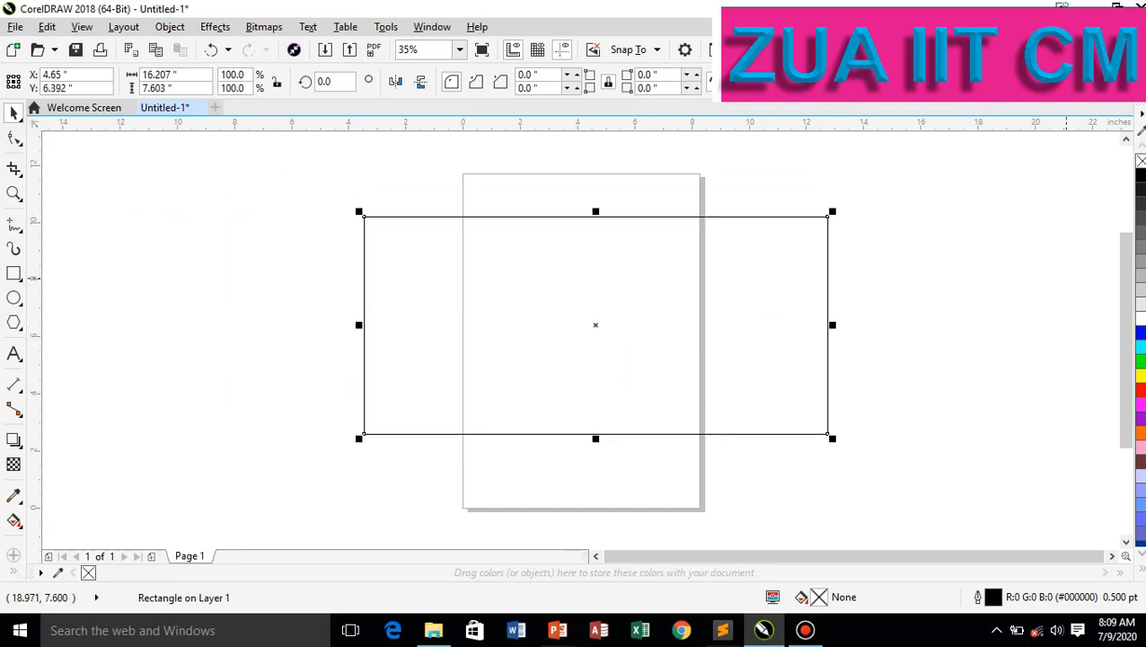
# Fill the rectangle with the palette's blue and close the palette editor.
pyautogui.rightClick(1139, 332)
pyautogui.doubleClick(1138, 332)
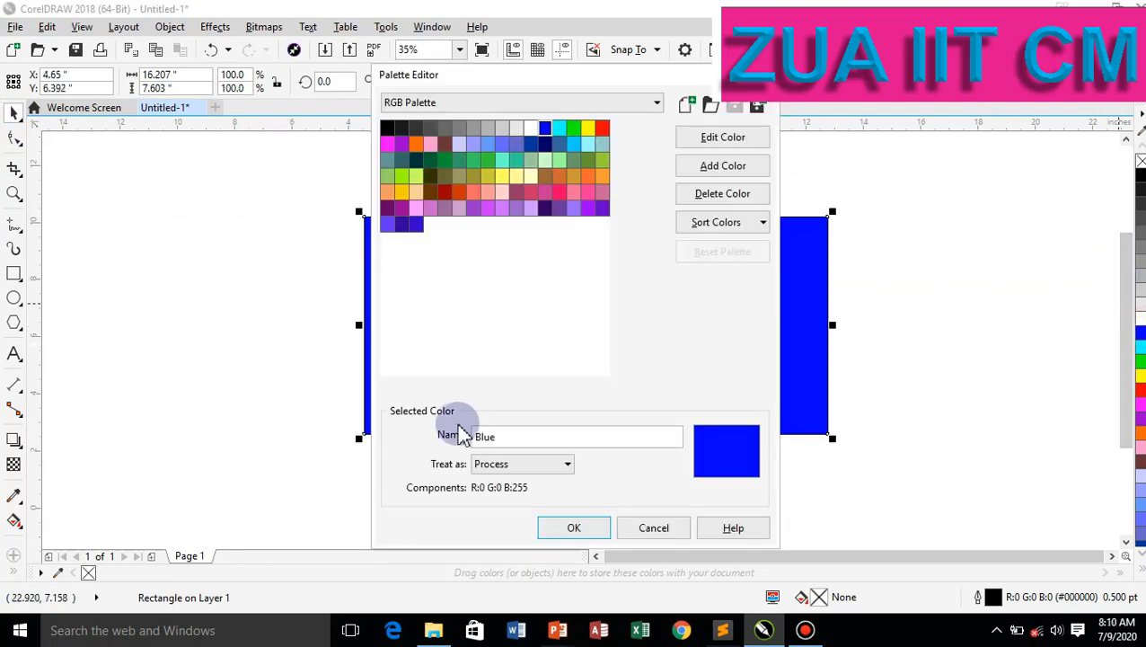
pyautogui.press('Return')
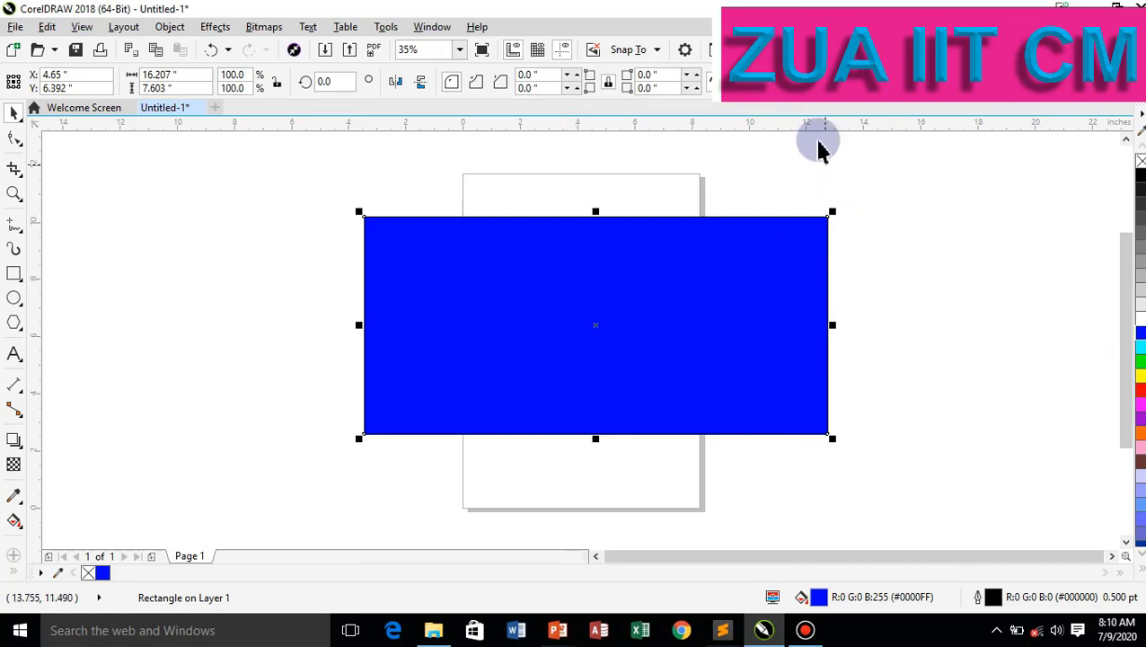
# Thicken the rectangle's outline gradually, applying the 4 pt and 8 pt preset widths along the way.
pyautogui.click(817, 94)
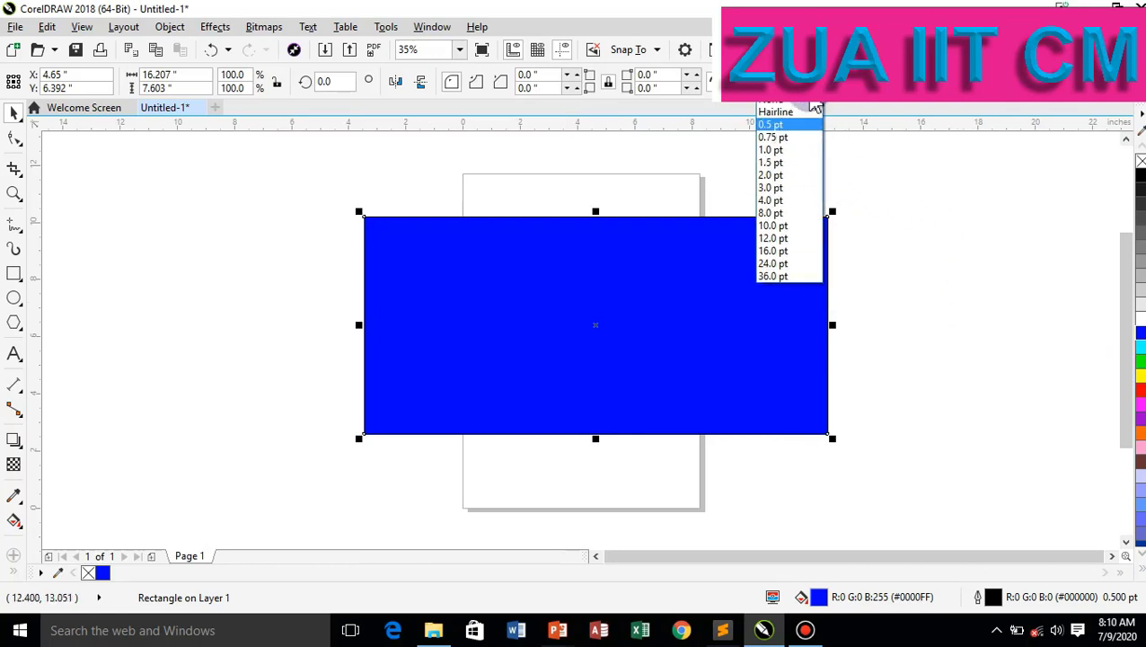
pyautogui.click(780, 204)
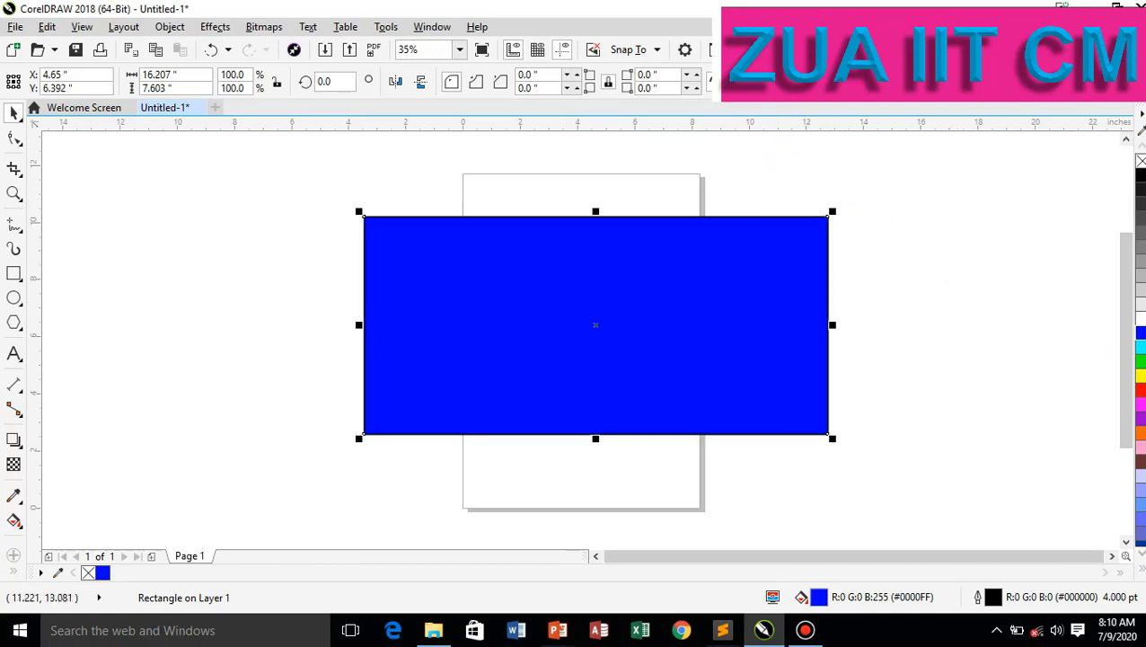
pyautogui.click(818, 94)
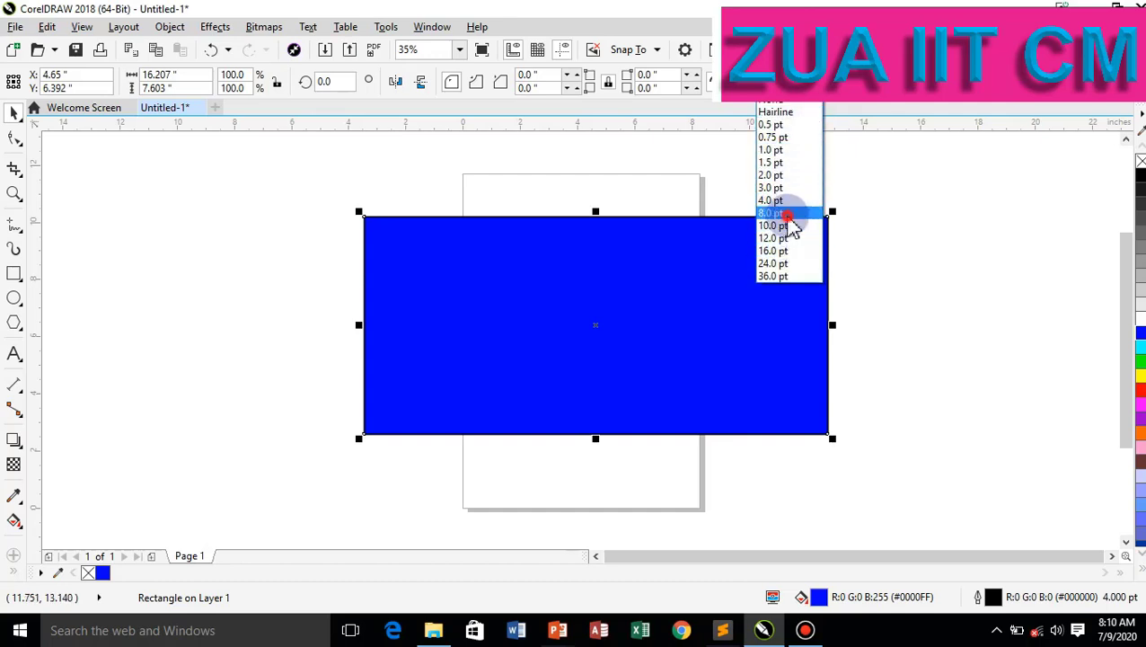
pyautogui.click(787, 216)
pyautogui.click(816, 113)
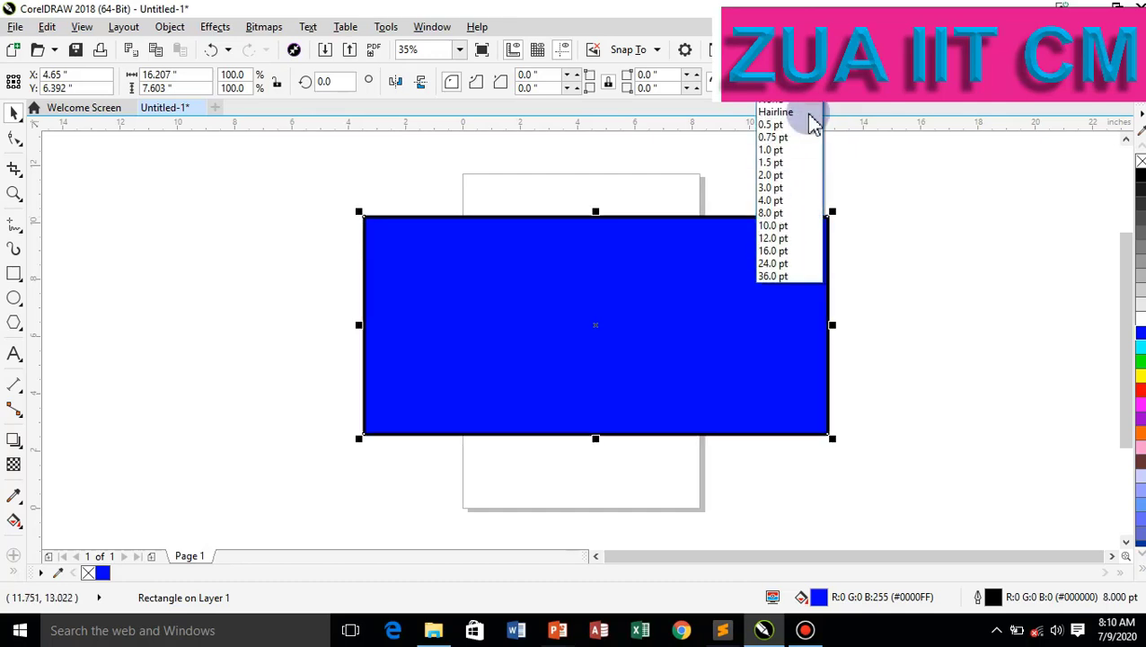
pyautogui.click(787, 214)
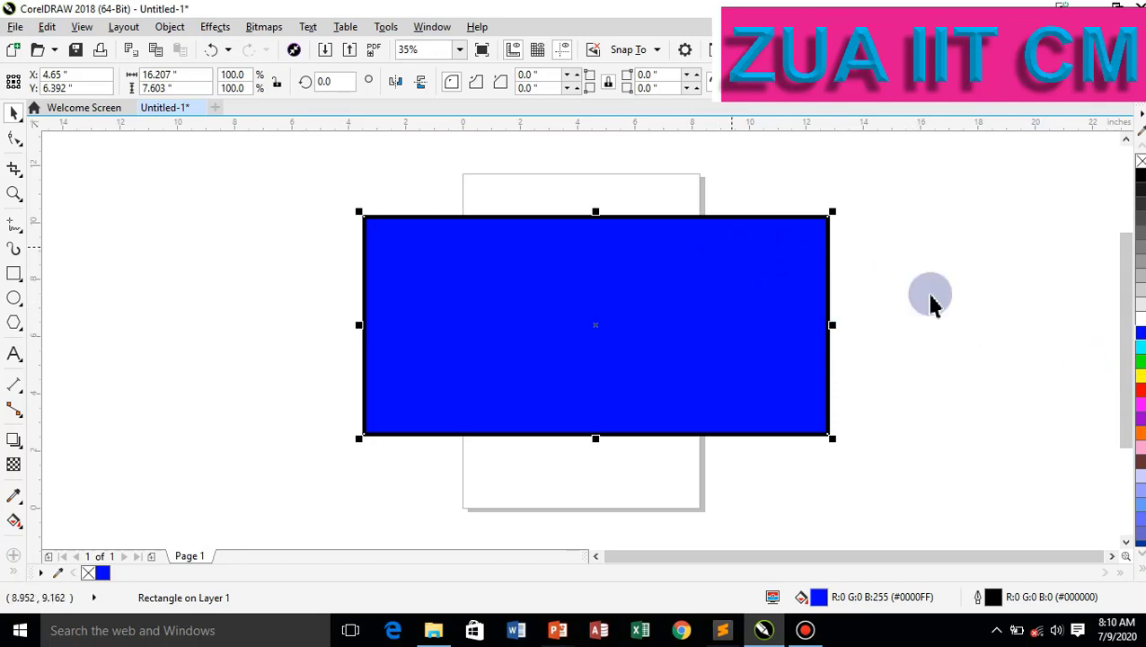
# Fill the rectangle with green and colour its outline blue.
pyautogui.click(1141, 363)
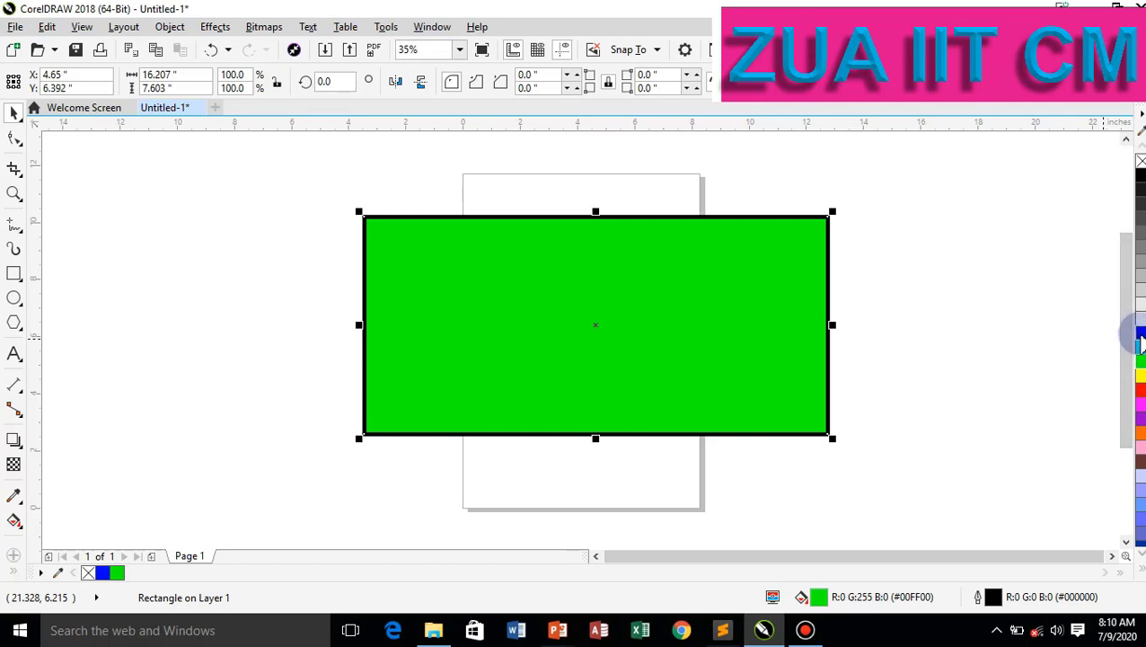
pyautogui.rightClick(1140, 334)
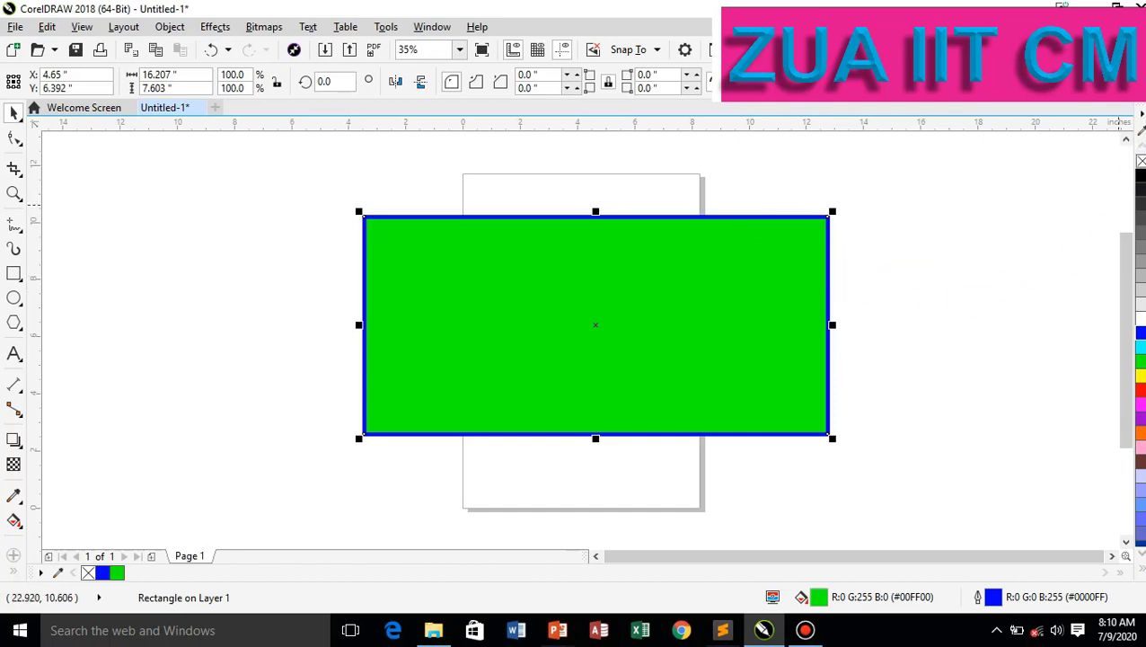
# Try removing the rectangle's fill, undo it, and remove both the fill and the outline.
pyautogui.click(1141, 161)
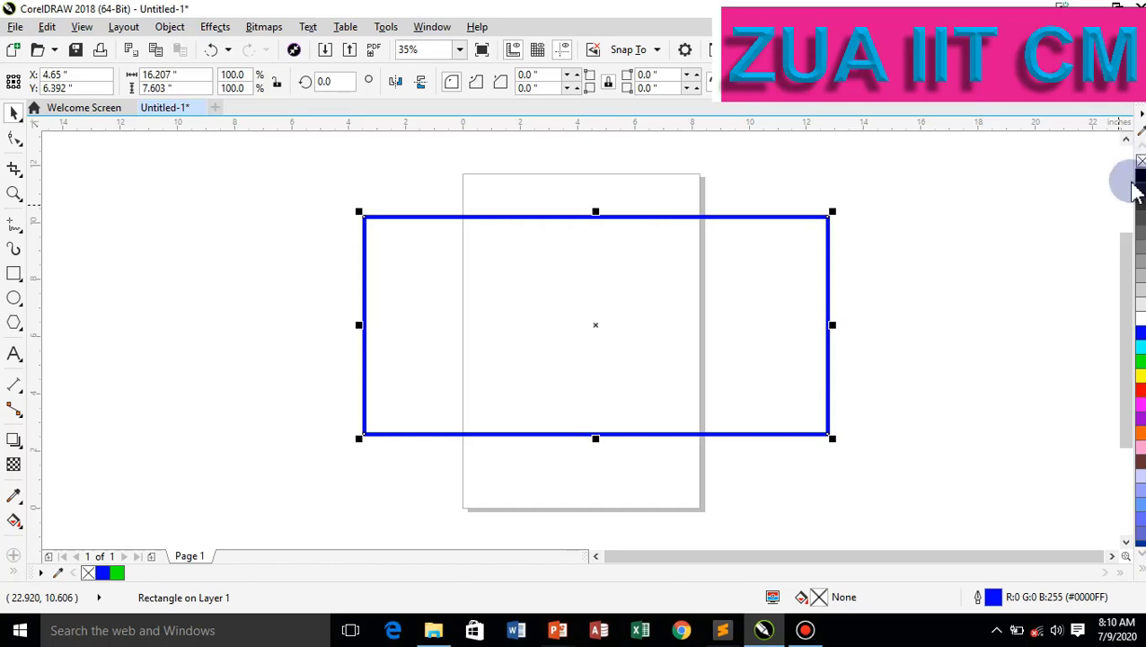
pyautogui.hotkey('ctrl', 'z')
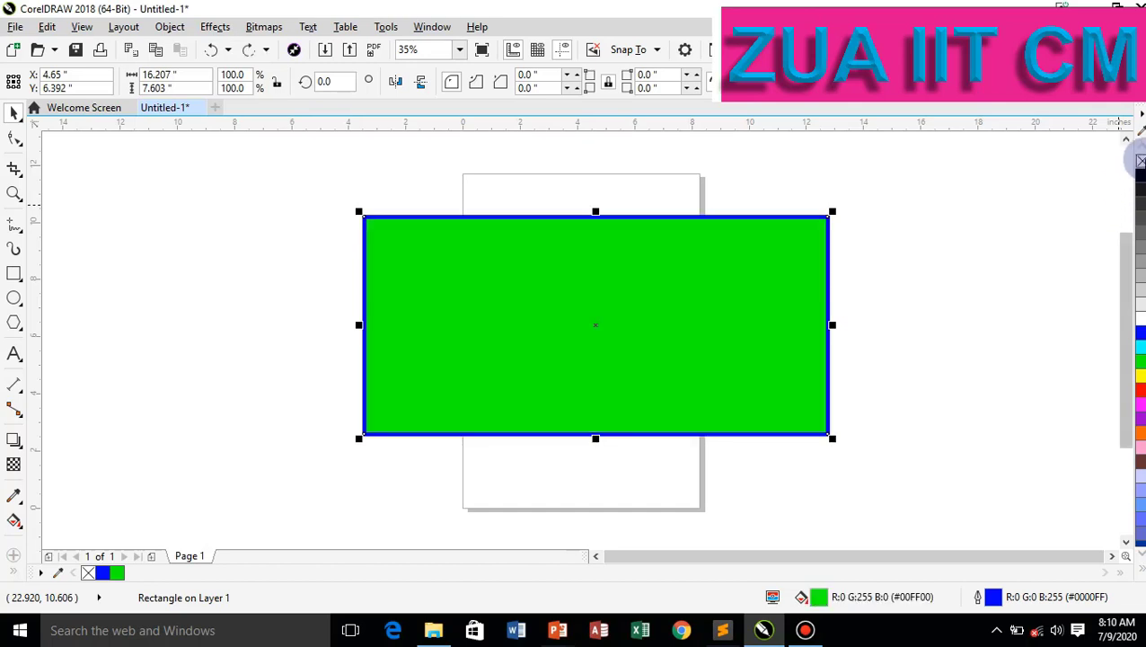
pyautogui.click(1141, 160)
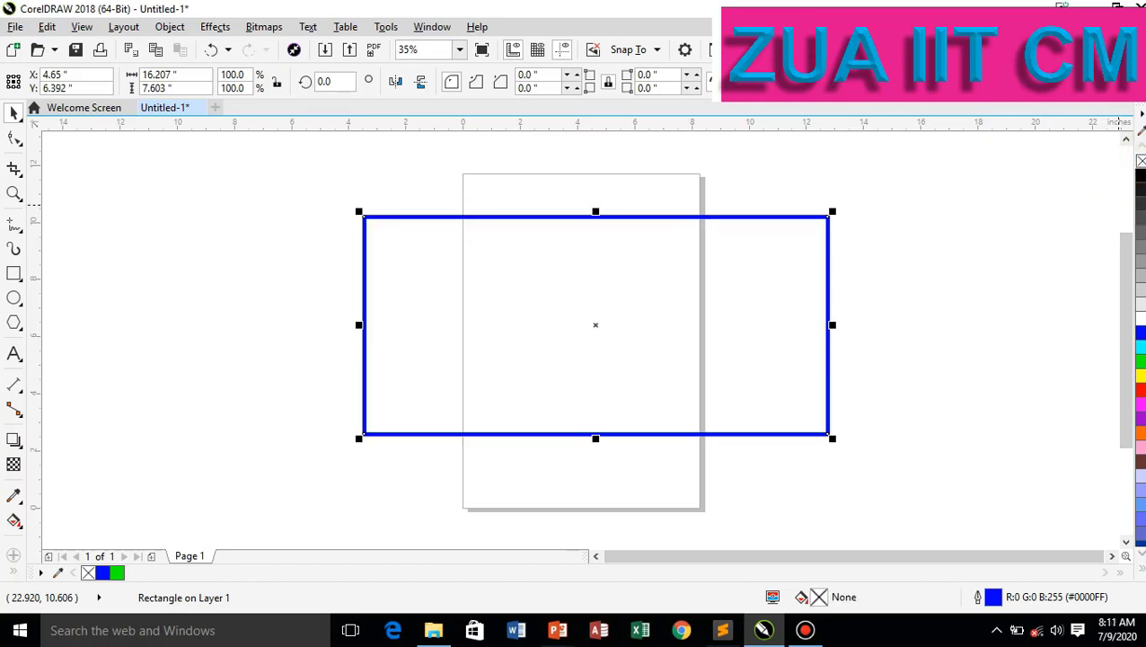
pyautogui.rightClick(1141, 160)
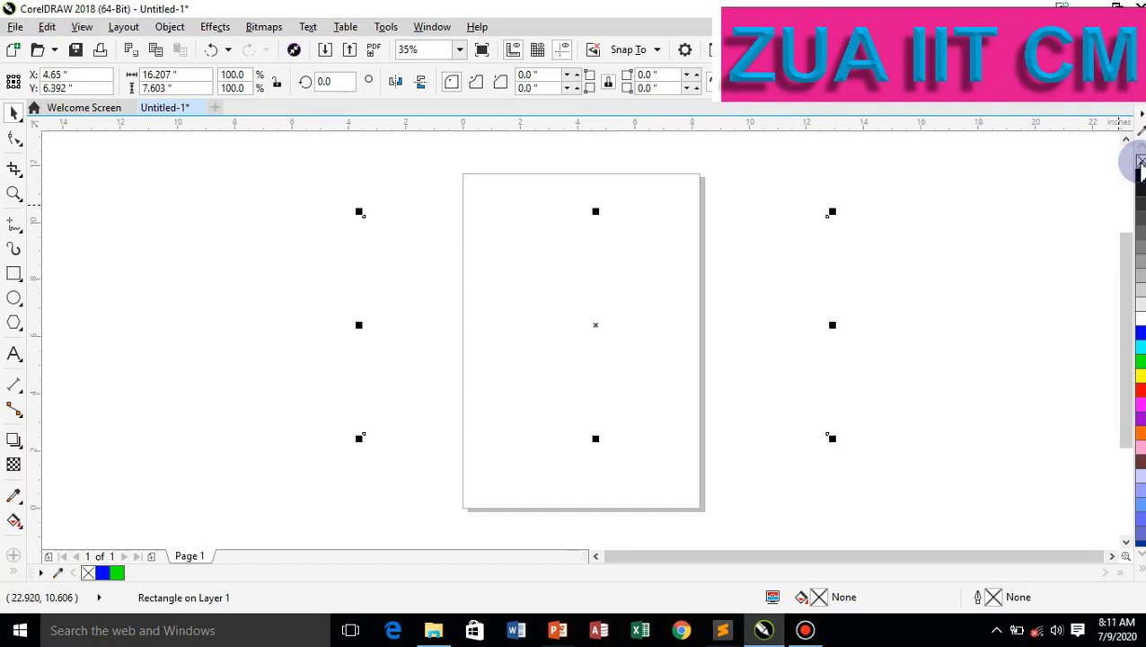
# Undo the recent colour changes back to the rectangle's blue fill and black outline.
pyautogui.rightClick(1140, 334)
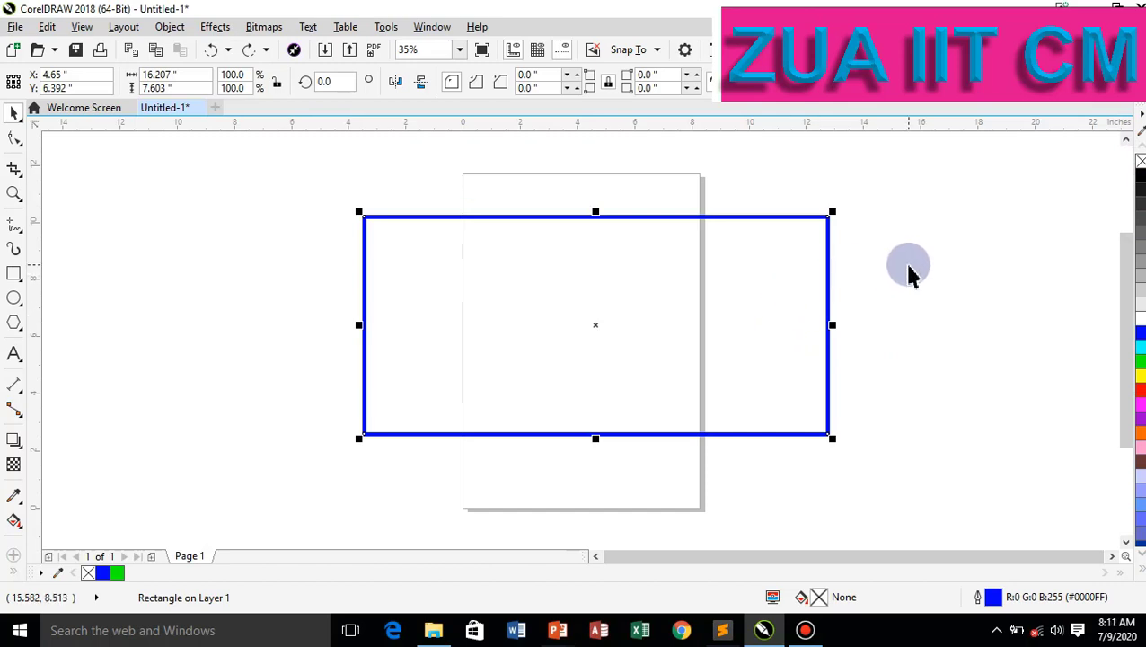
pyautogui.hotkey('ctrl', 'z')
pyautogui.hotkey('ctrl', 'z')
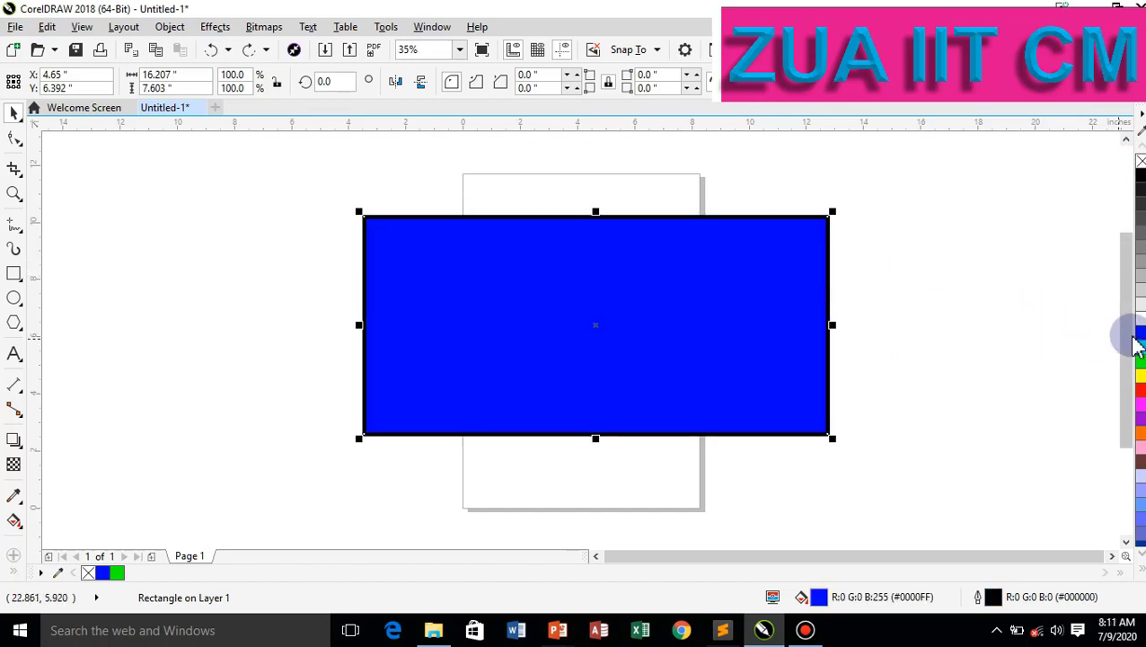
# Recolour the rectangle with a green fill and a blue outline.
pyautogui.click(1140, 368)
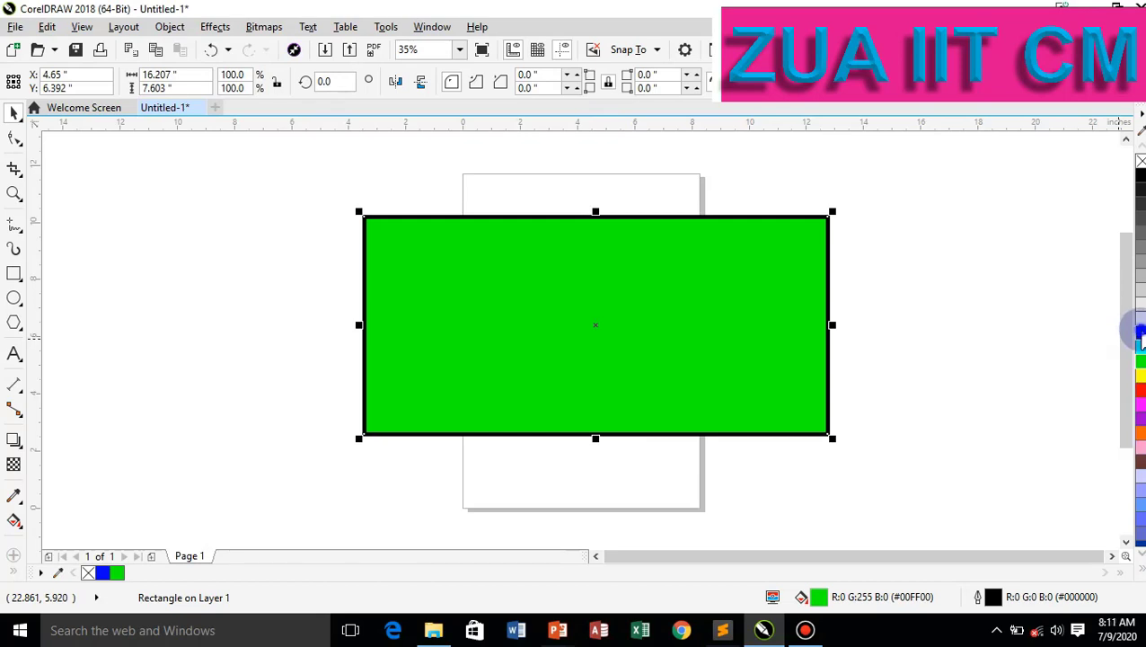
pyautogui.rightClick(1140, 337)
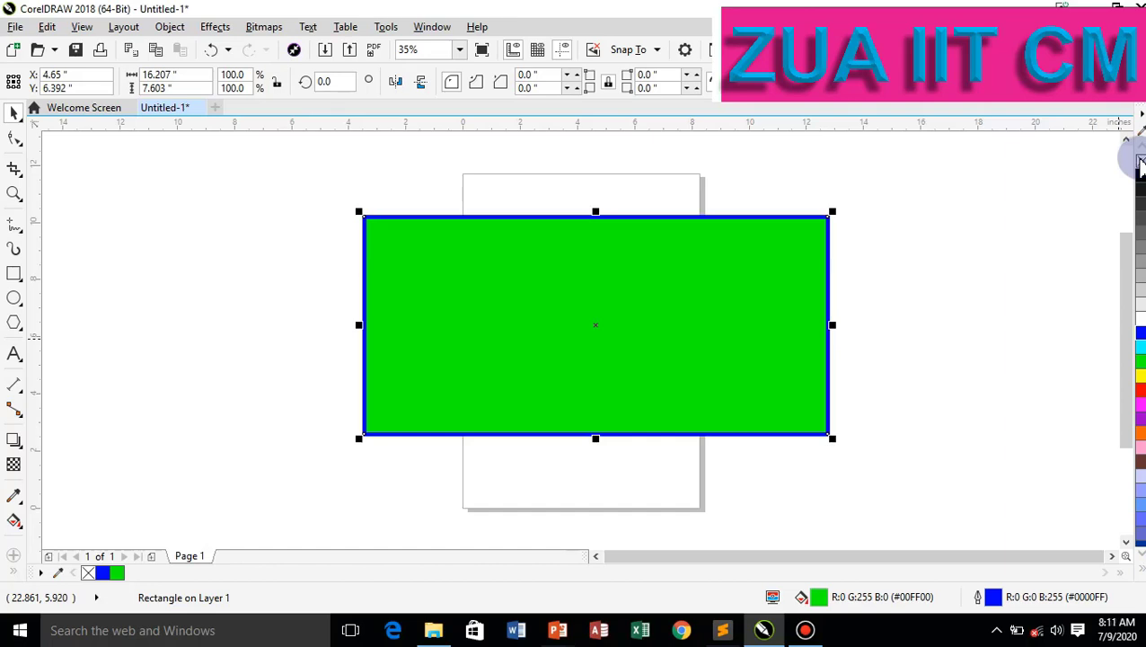
# Remove the rectangle's fill and outline, and undo the outline removal.
pyautogui.click(1139, 162)
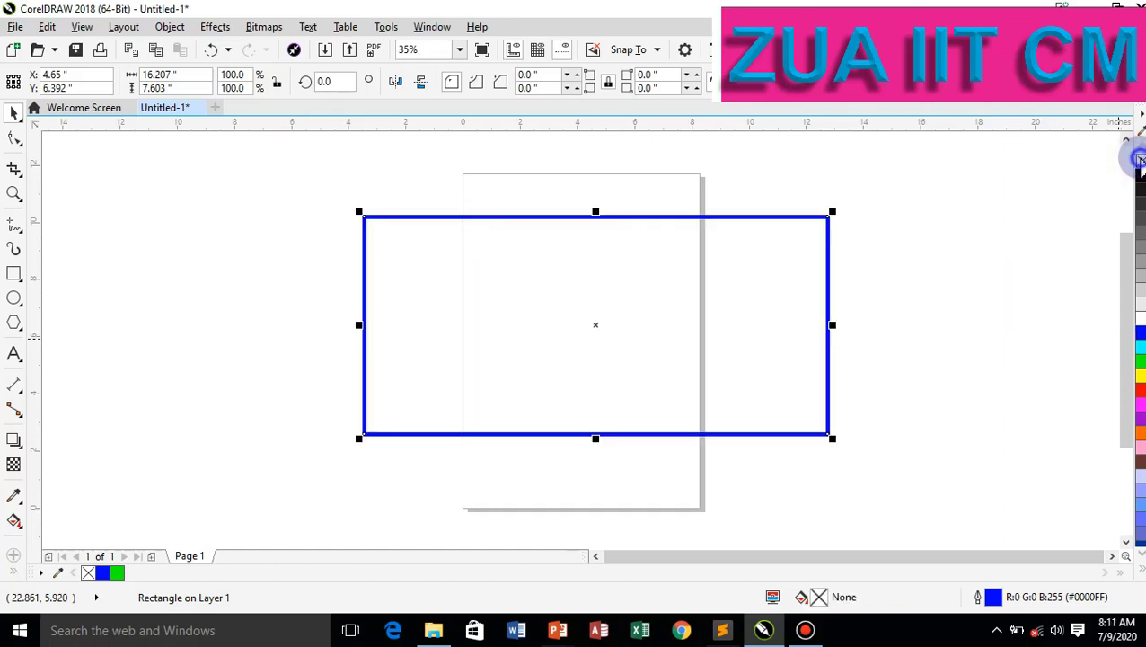
pyautogui.rightClick(1139, 161)
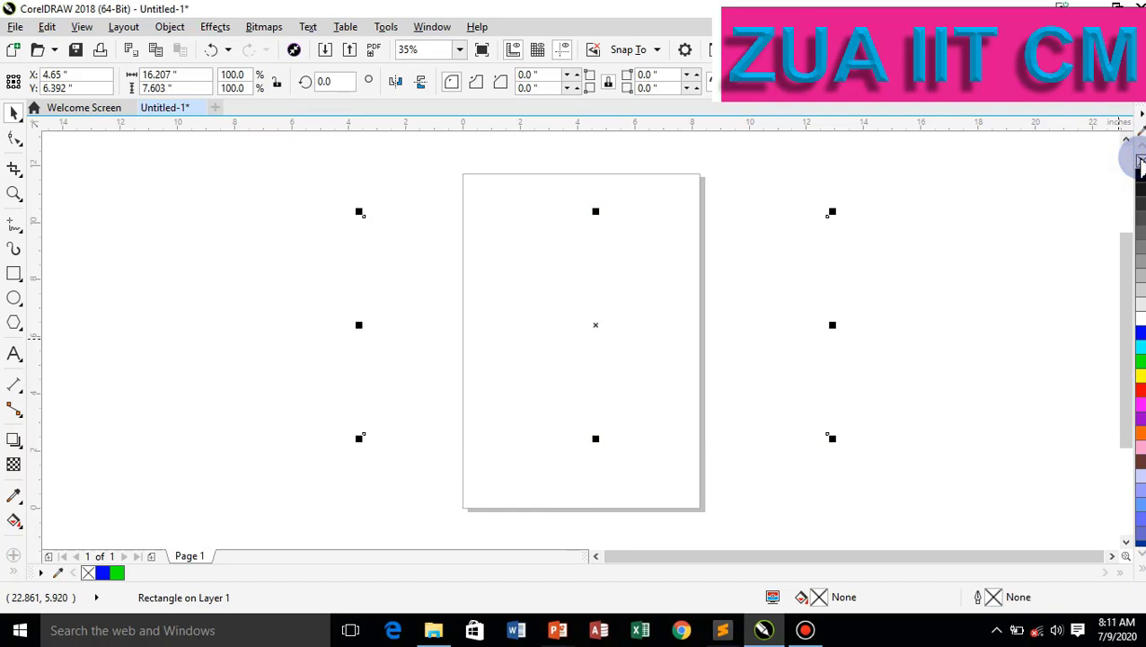
pyautogui.hotkey('ctrl', 'z')
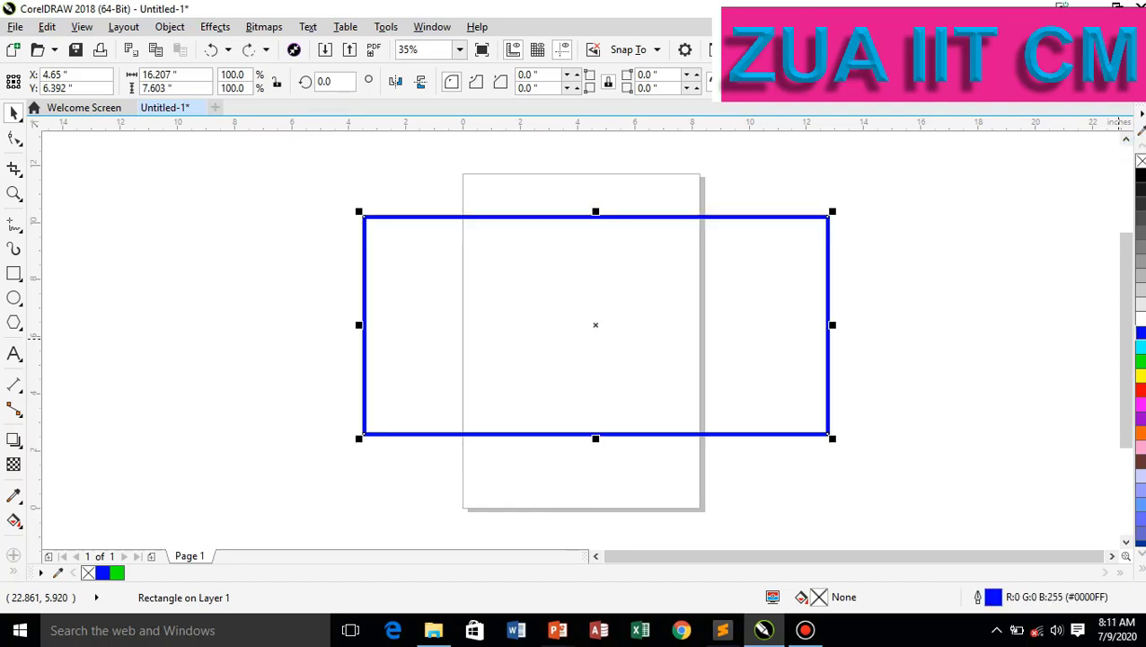
# Fill the rectangle with white and move it to around X 3.88, Y 5.80 inches on the page.
pyautogui.click(1137, 315)
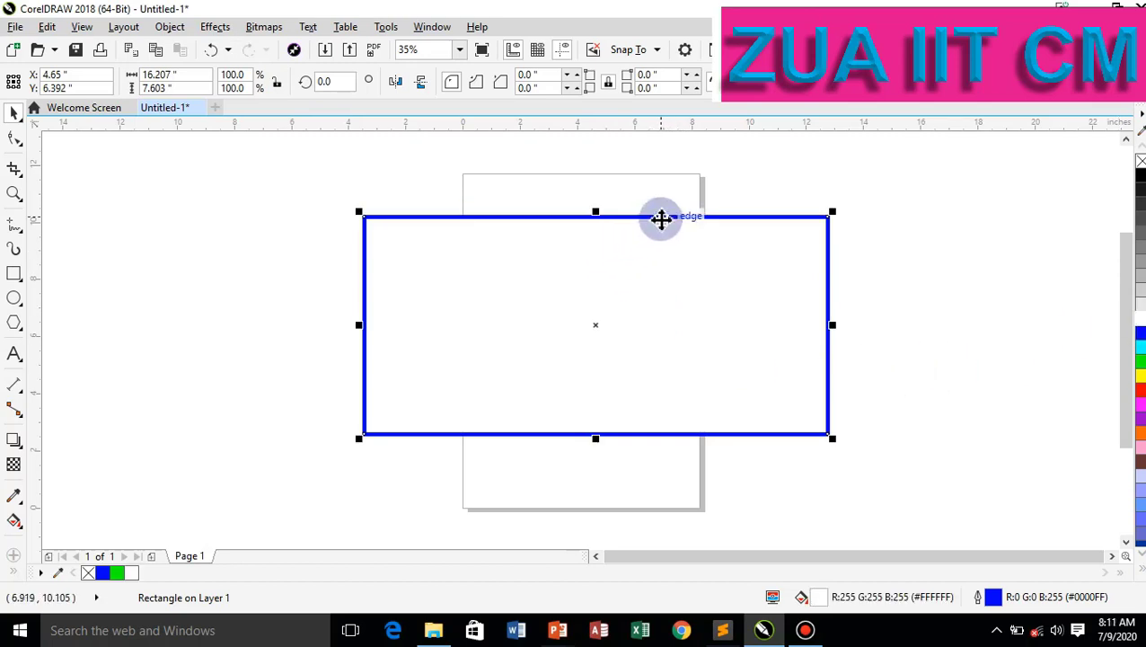
pyautogui.moveTo(660, 218); pyautogui.dragTo(663, 194)
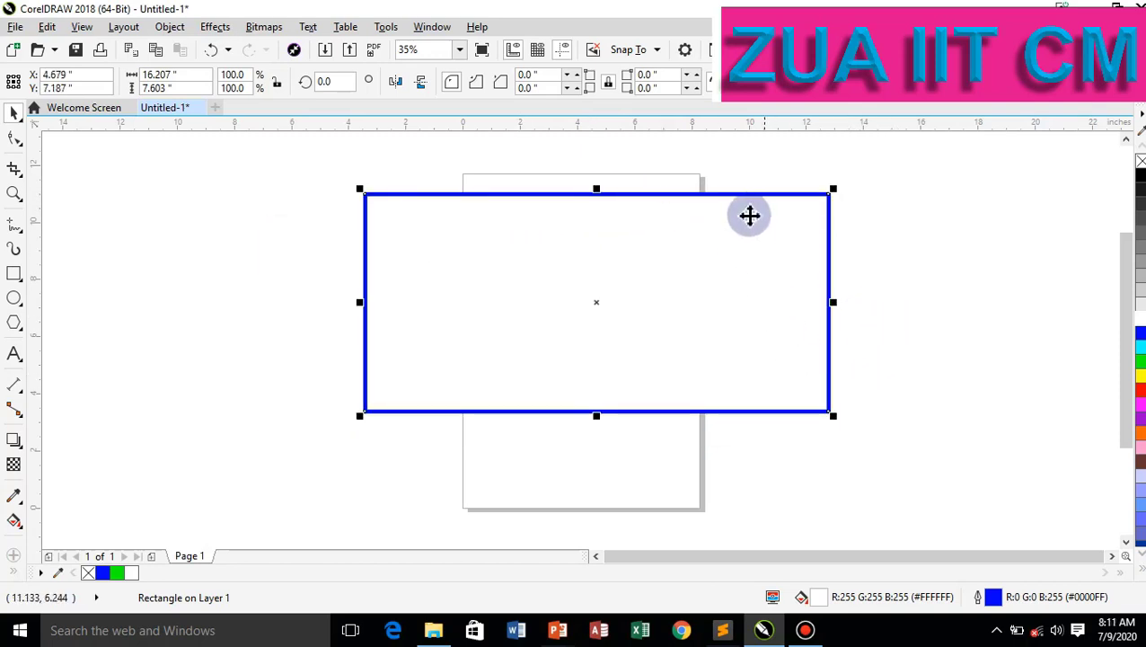
pyautogui.moveTo(745, 199); pyautogui.dragTo(723, 246)
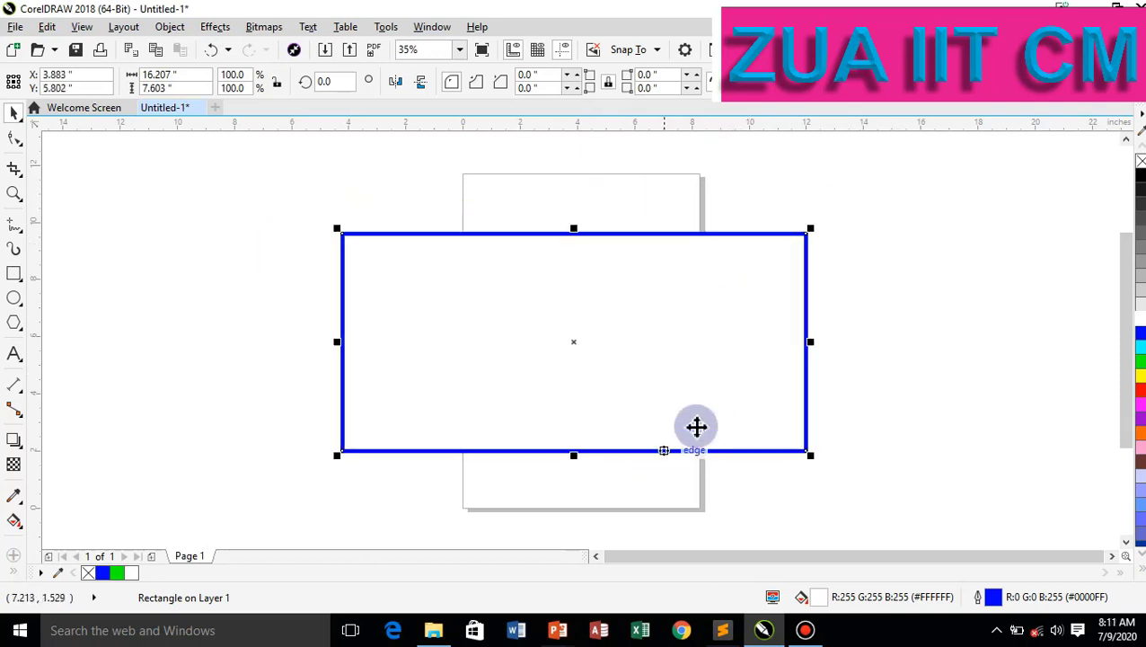
# Draw a tall rectangle about 7.1 by 10.5 inches over the middle of the wide one and fill it with blue.
pyautogui.click(16, 275)
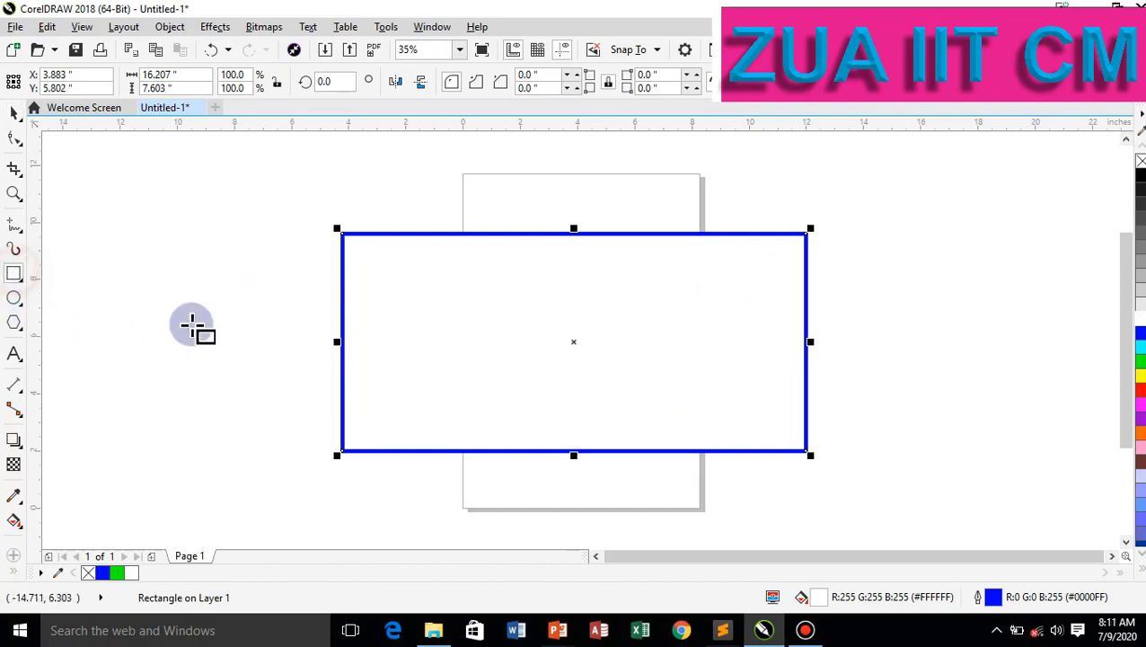
pyautogui.click(520, 194)
pyautogui.moveTo(548, 228)
pyautogui.mouseDown()
pyautogui.moveTo(666, 504)
pyautogui.moveTo(724, 493)
pyautogui.mouseUp()
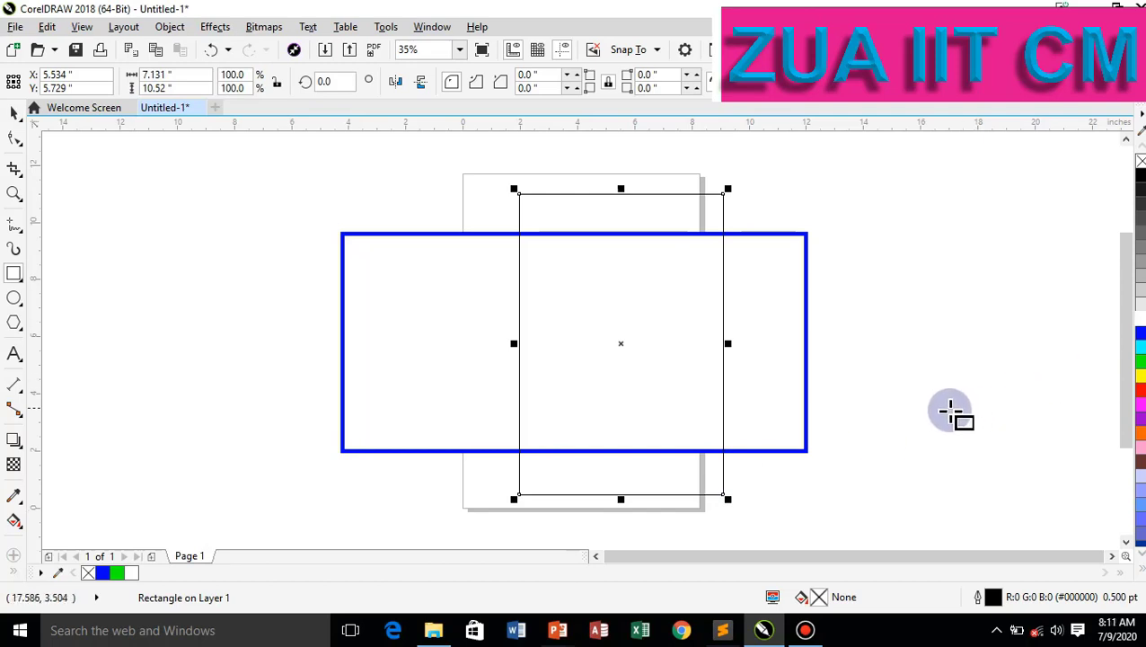
pyautogui.click(1137, 337)
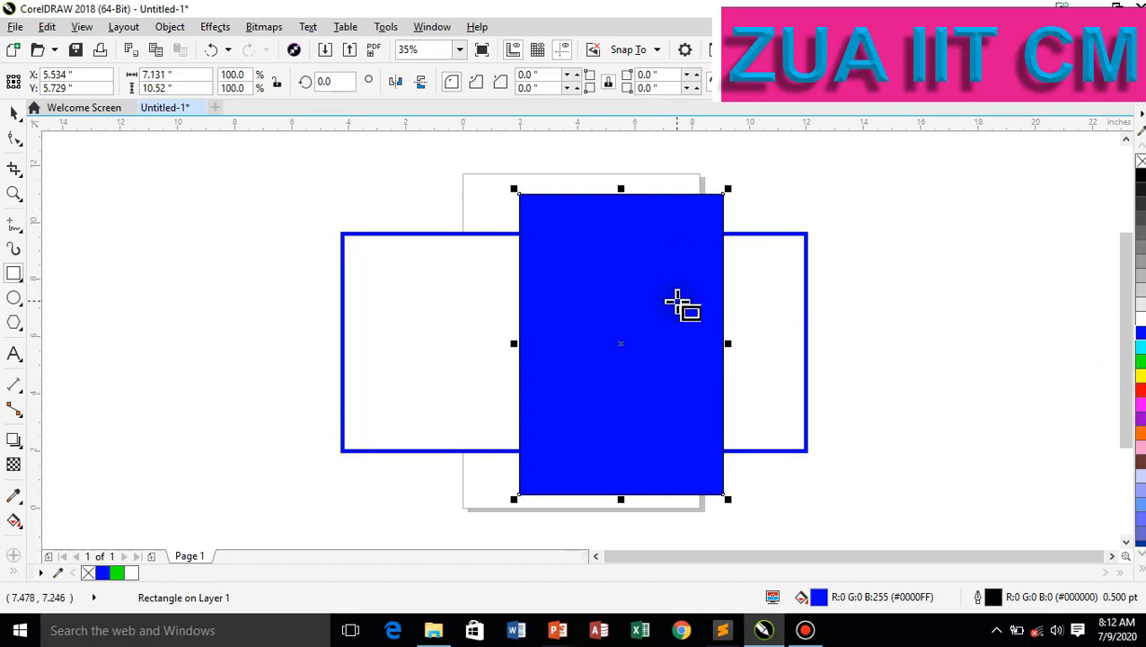
# Send the tall blue rectangle behind the white one and bring it back to the front.
pyautogui.click(758, 230)
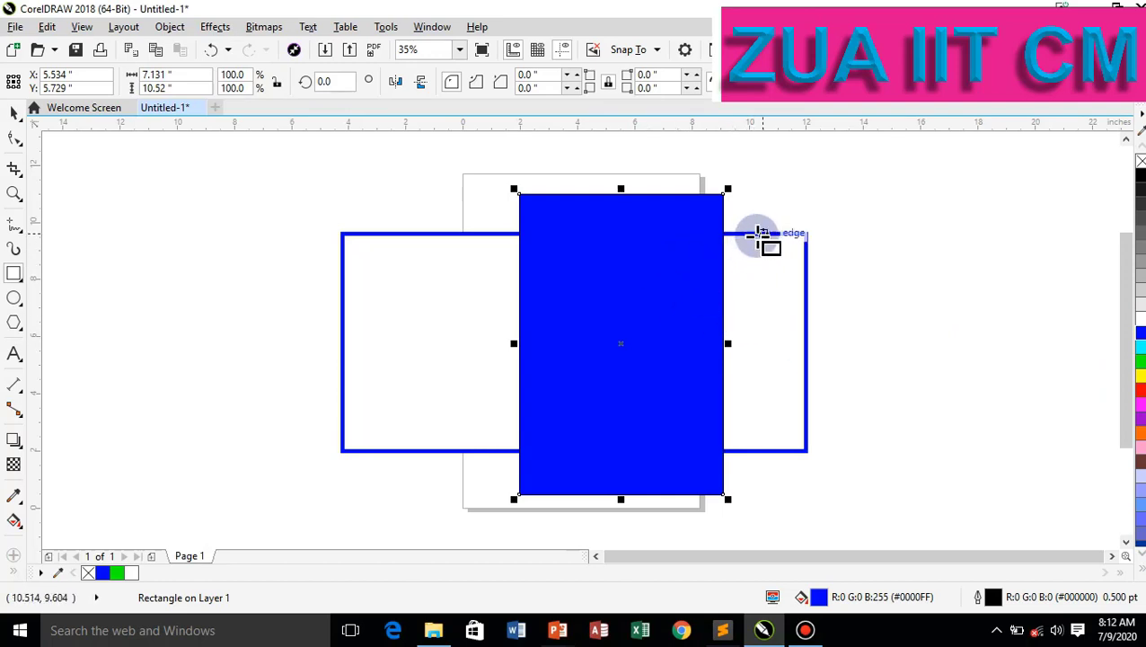
pyautogui.click(786, 306)
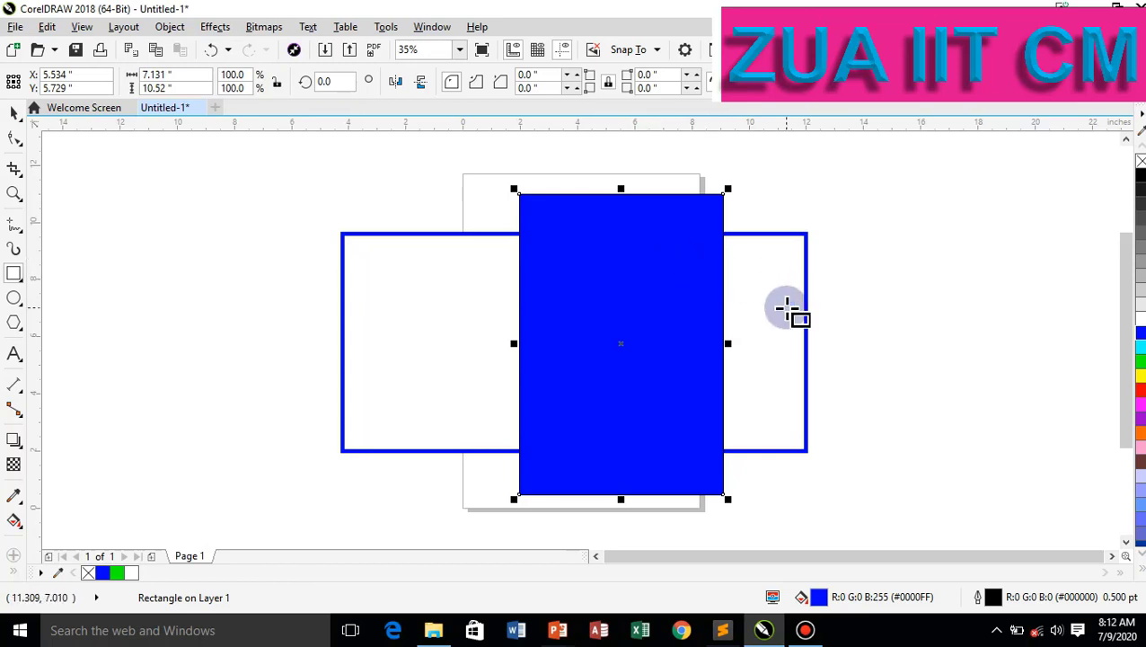
pyautogui.hotkey('shift', 'pagedown')
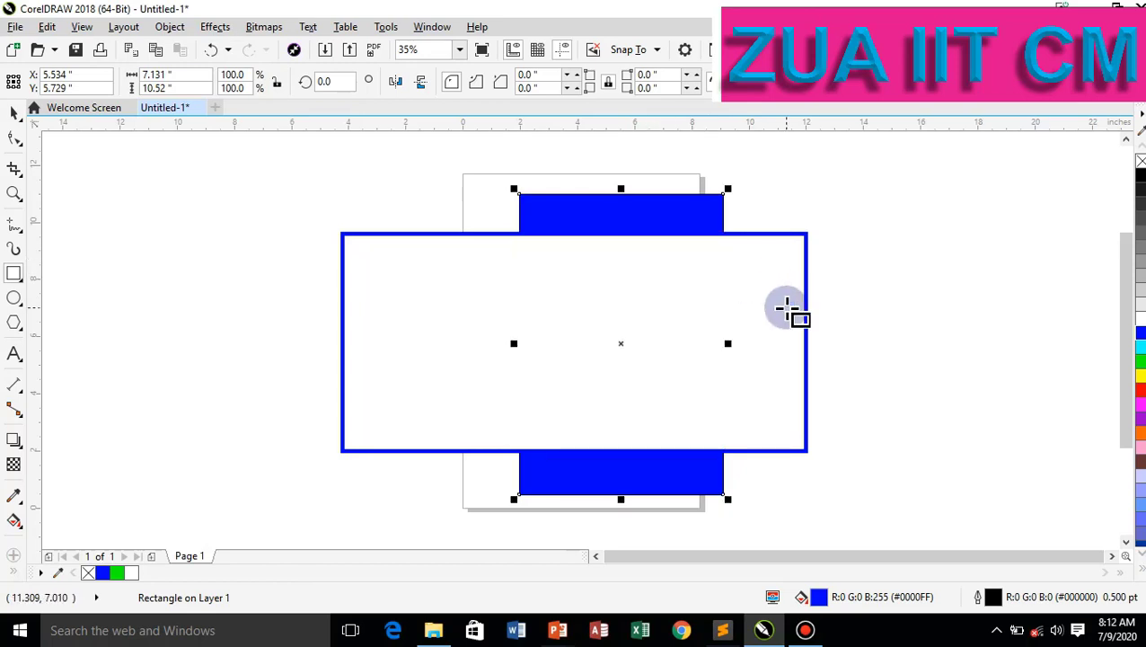
pyautogui.click(882, 100)
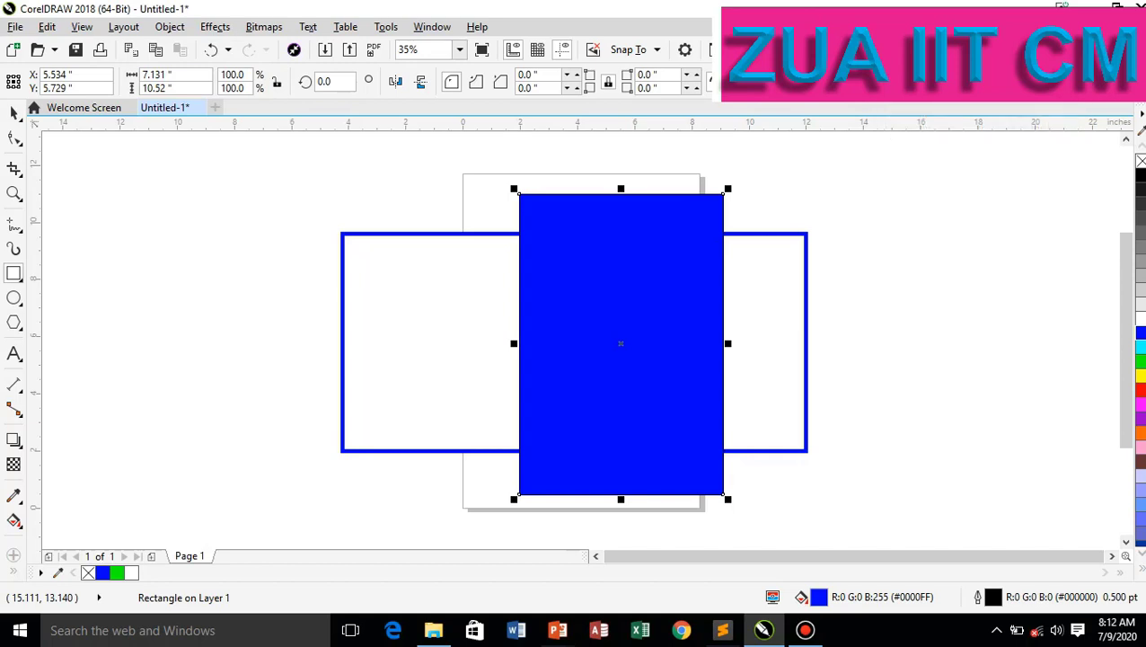
# Send the tall blue rectangle behind the white one, bring it to the front, and send it to the back again.
pyautogui.click(909, 83)
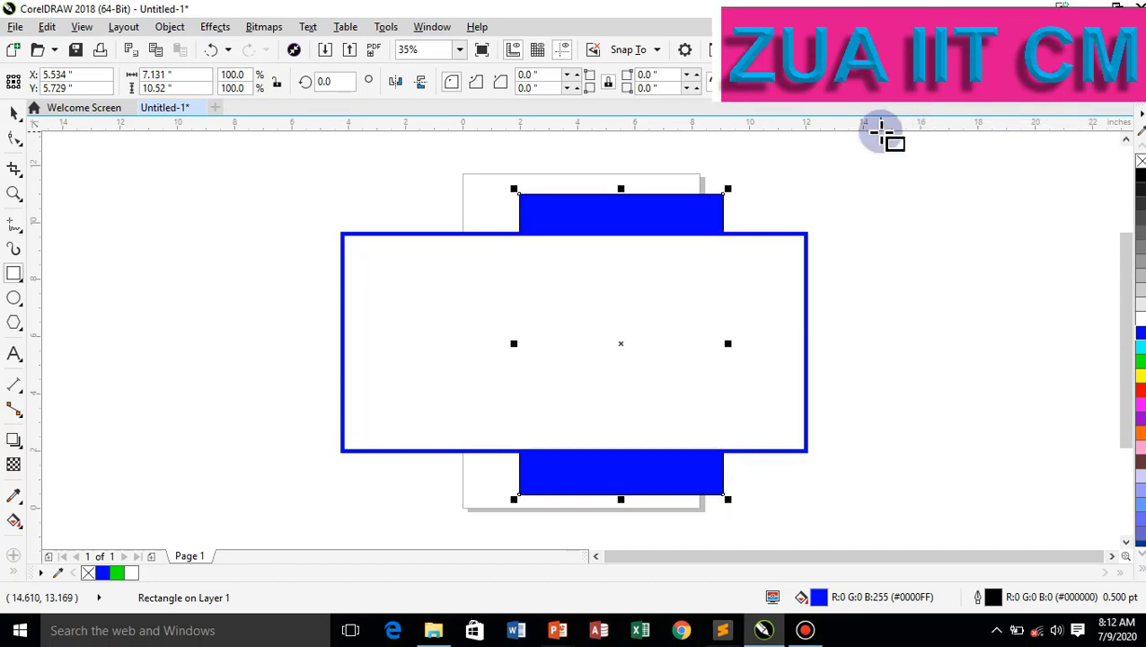
pyautogui.hotkey('shift', 'pageup')
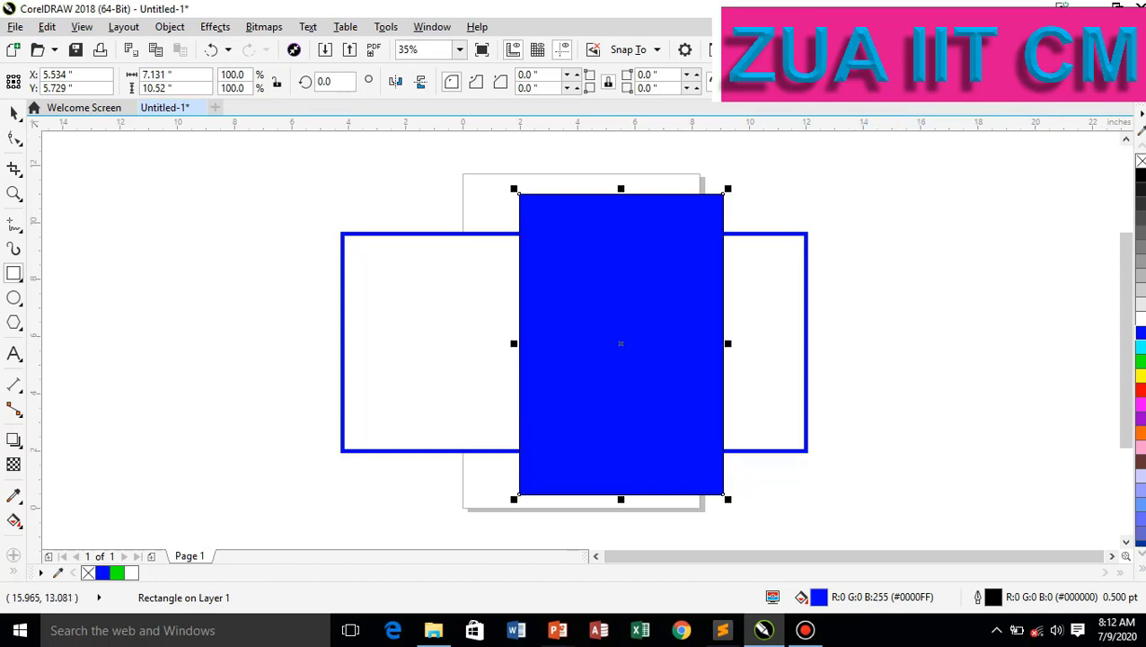
pyautogui.hotkey('shift', 'pagedown')
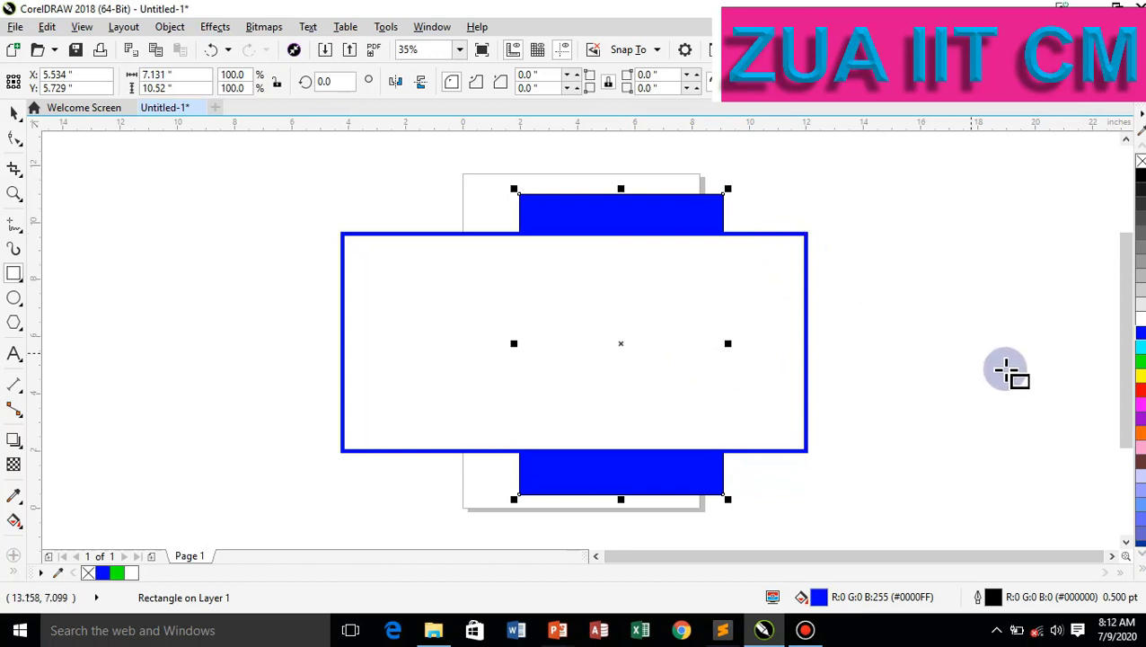
# Change the wide white rectangle's outline to white and then to black.
pyautogui.rightClick(1139, 322)
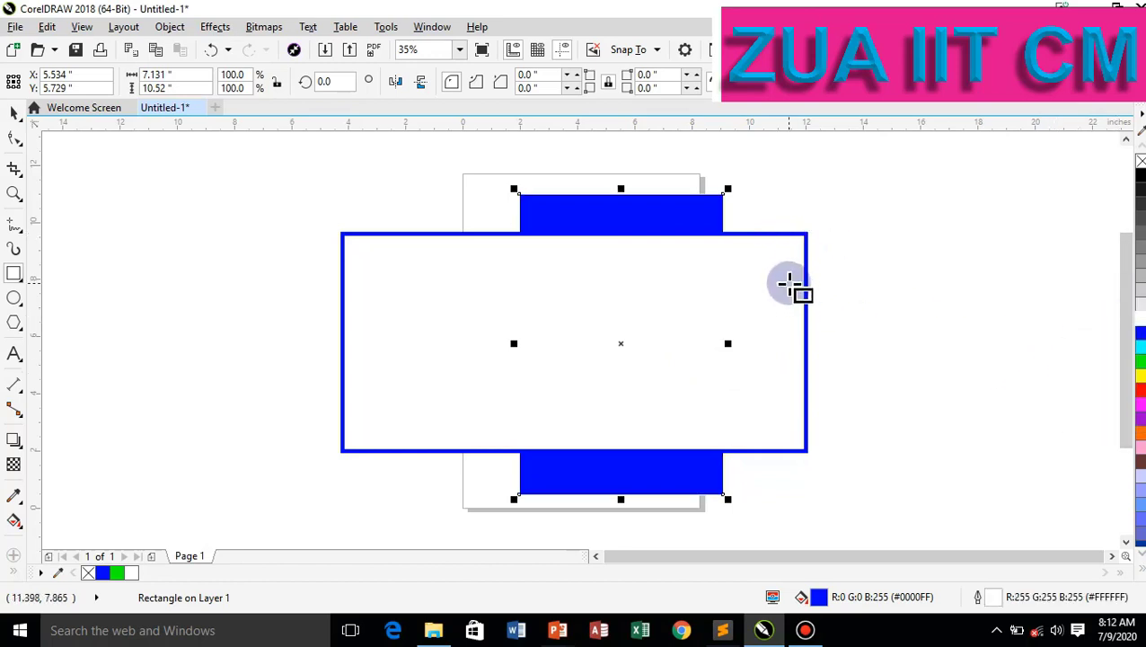
pyautogui.click(15, 112)
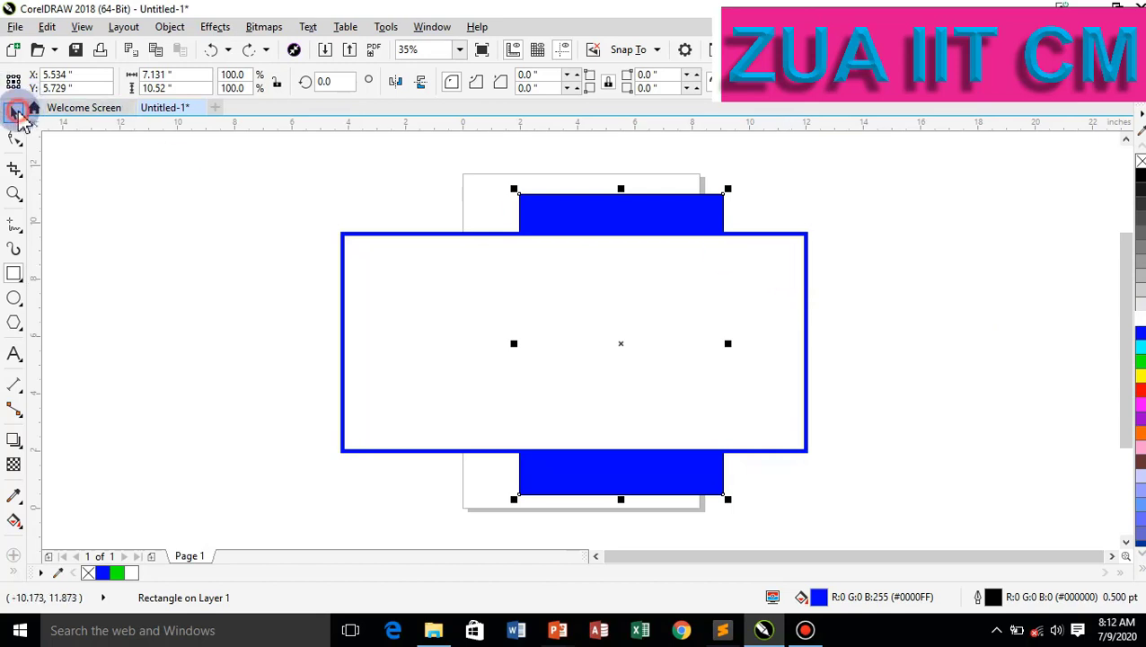
pyautogui.click(438, 278)
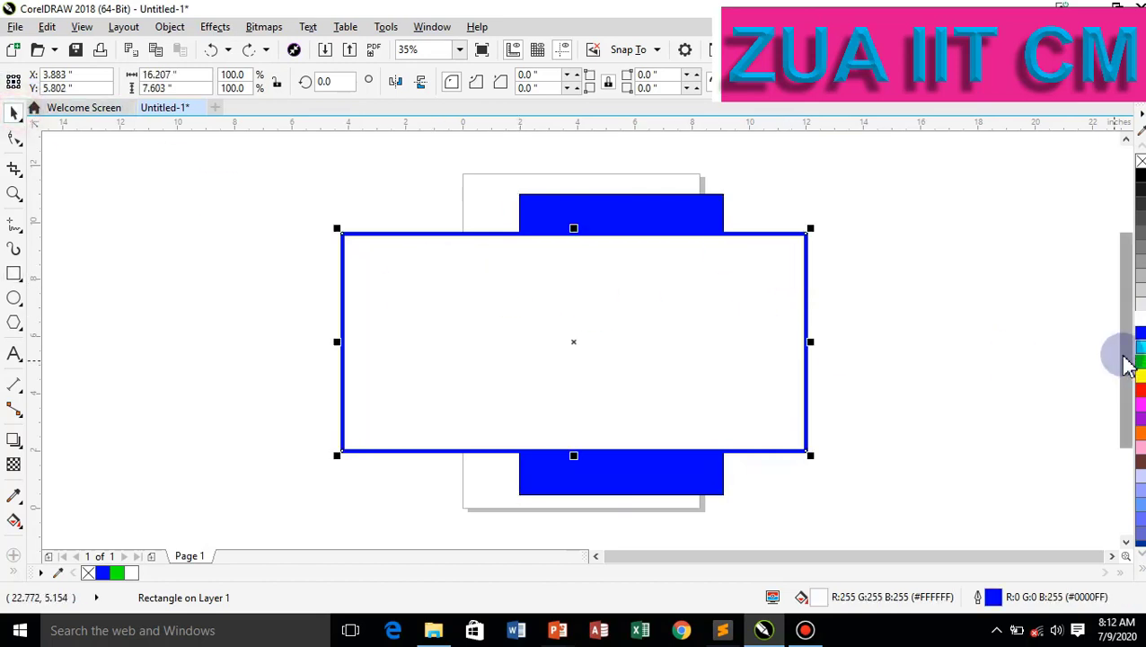
pyautogui.rightClick(1134, 316)
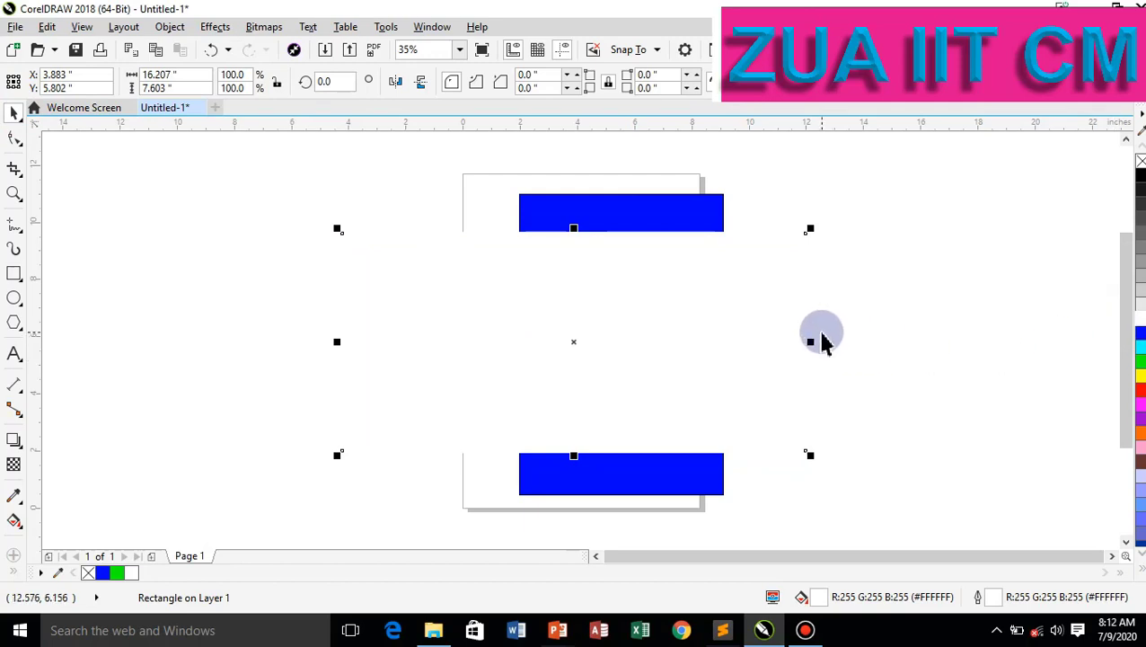
pyautogui.click(882, 394)
pyautogui.click(660, 374)
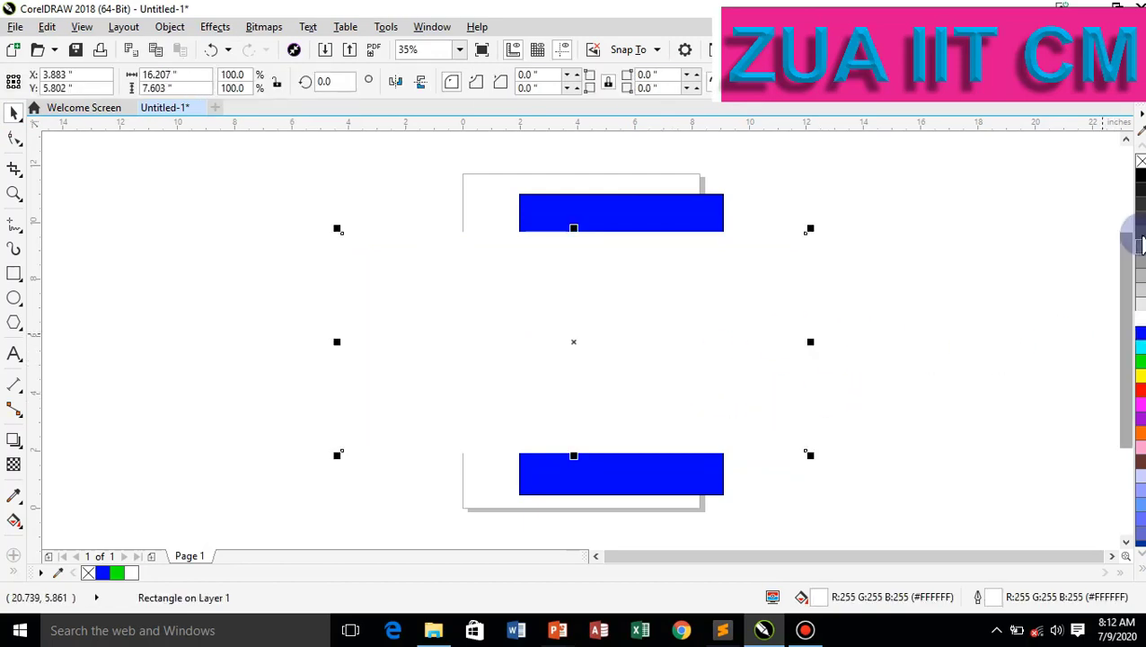
pyautogui.rightClick(1138, 173)
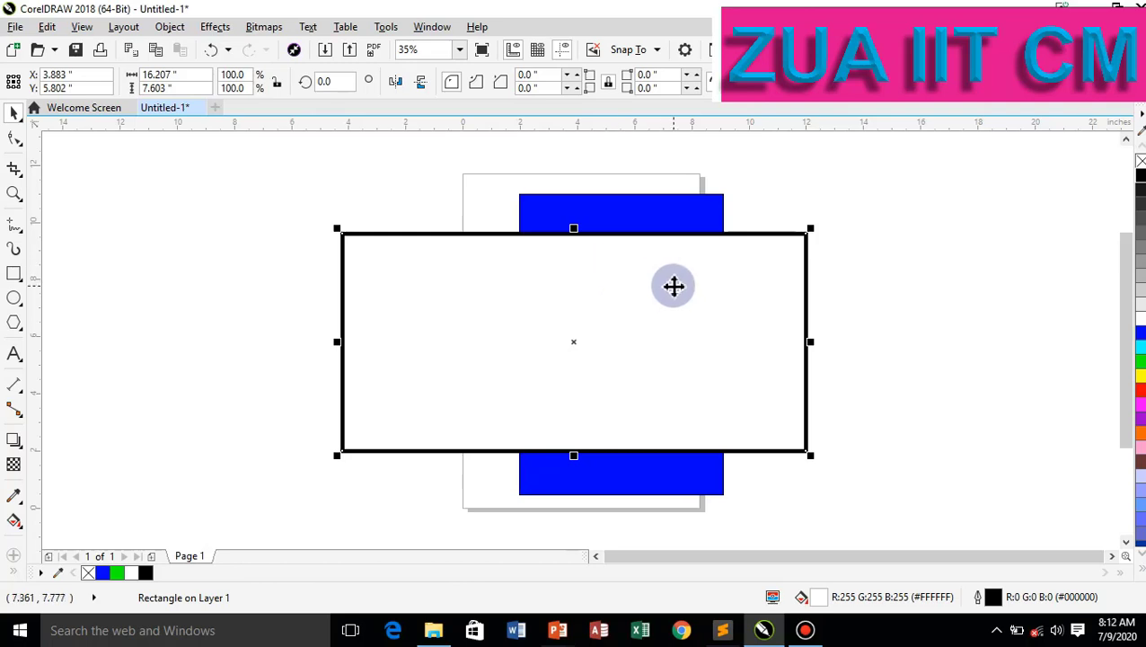
# Remove the wide rectangle's fill and delete the tall blue rectangle behind it.
pyautogui.click(878, 342)
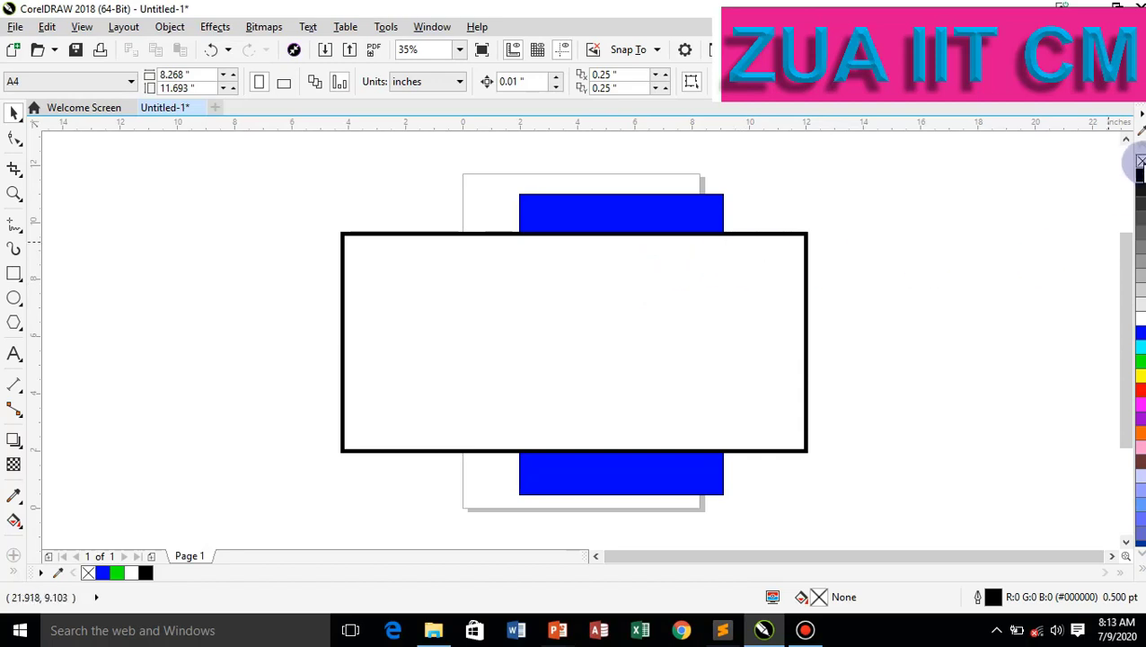
pyautogui.click(1139, 163)
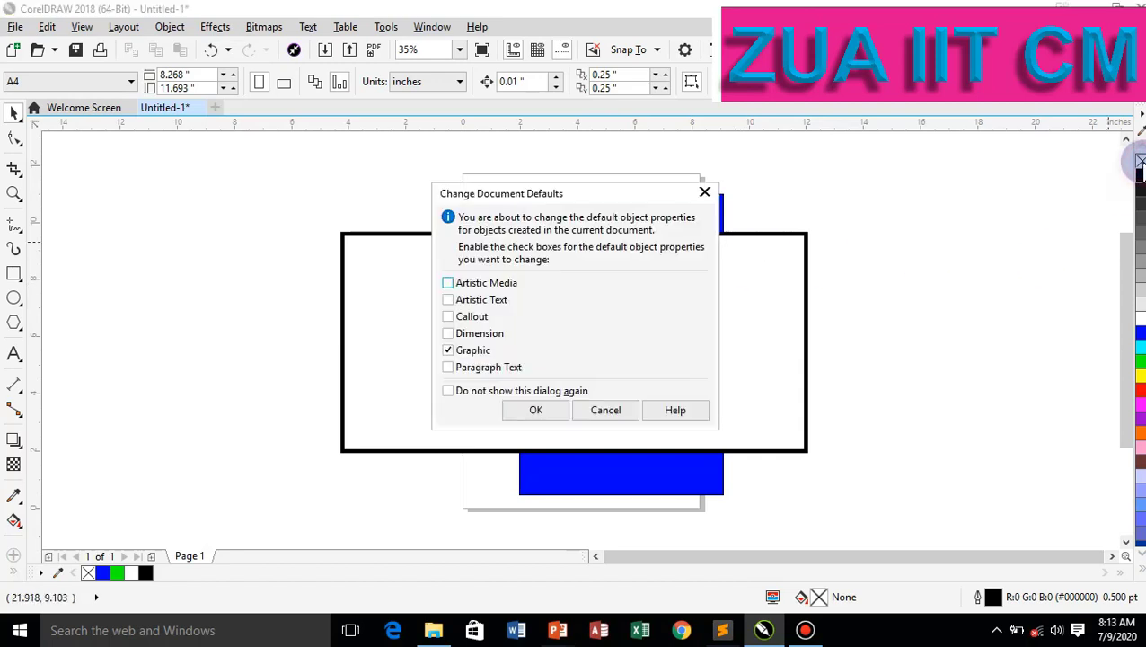
pyautogui.click(706, 192)
pyautogui.click(744, 237)
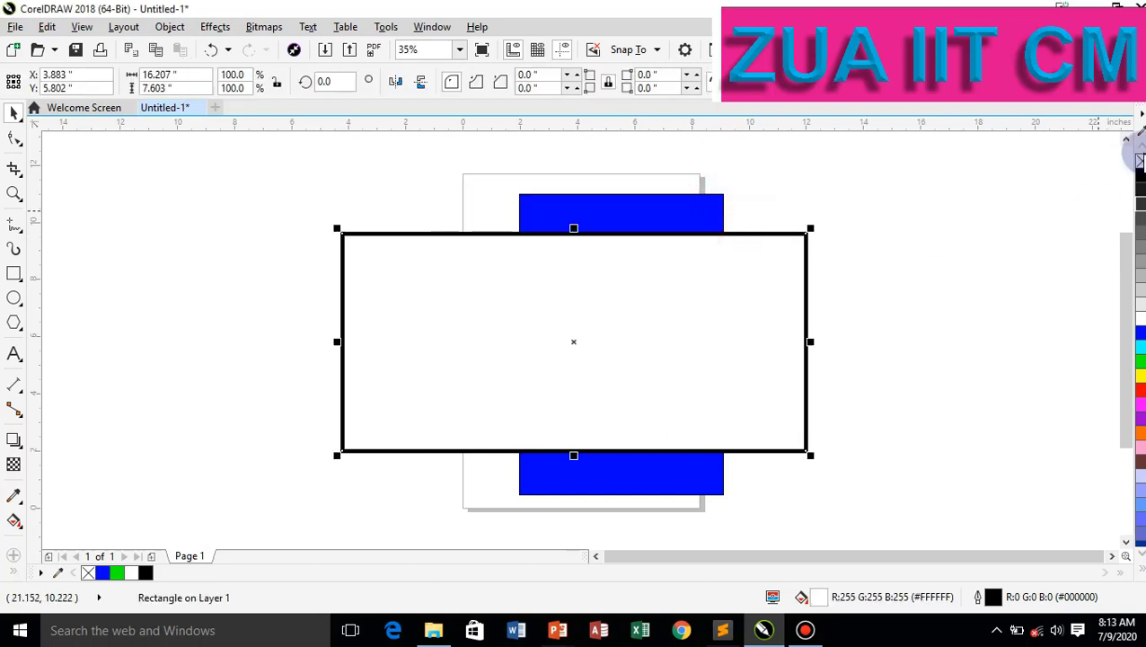
pyautogui.click(1139, 161)
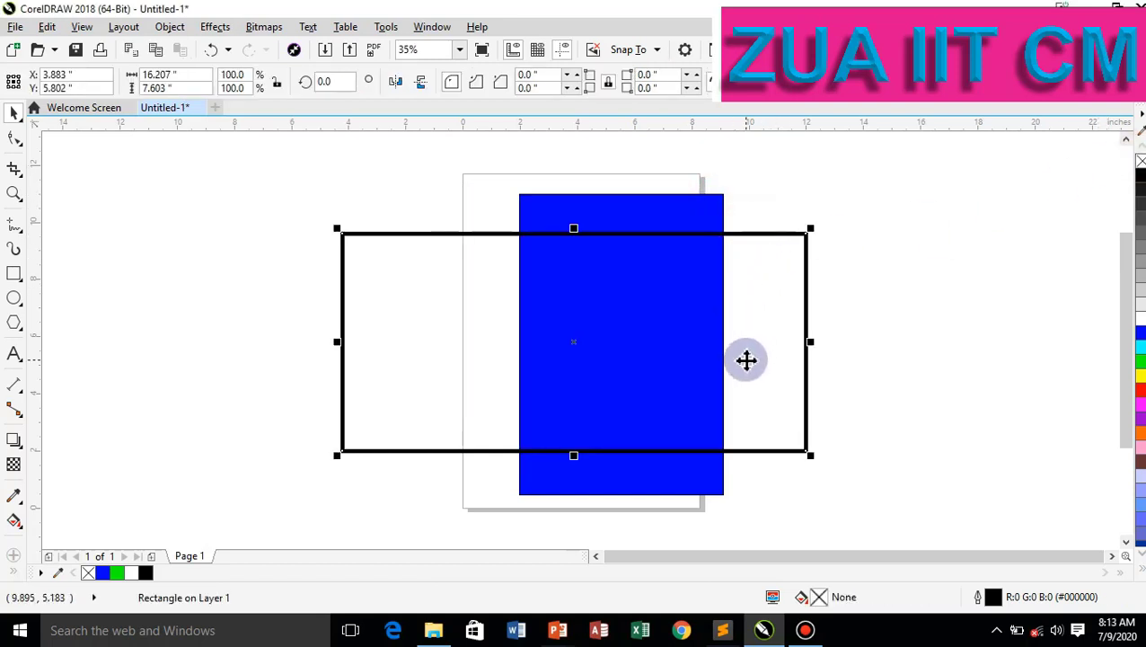
pyautogui.click(677, 223)
pyautogui.press('Delete')
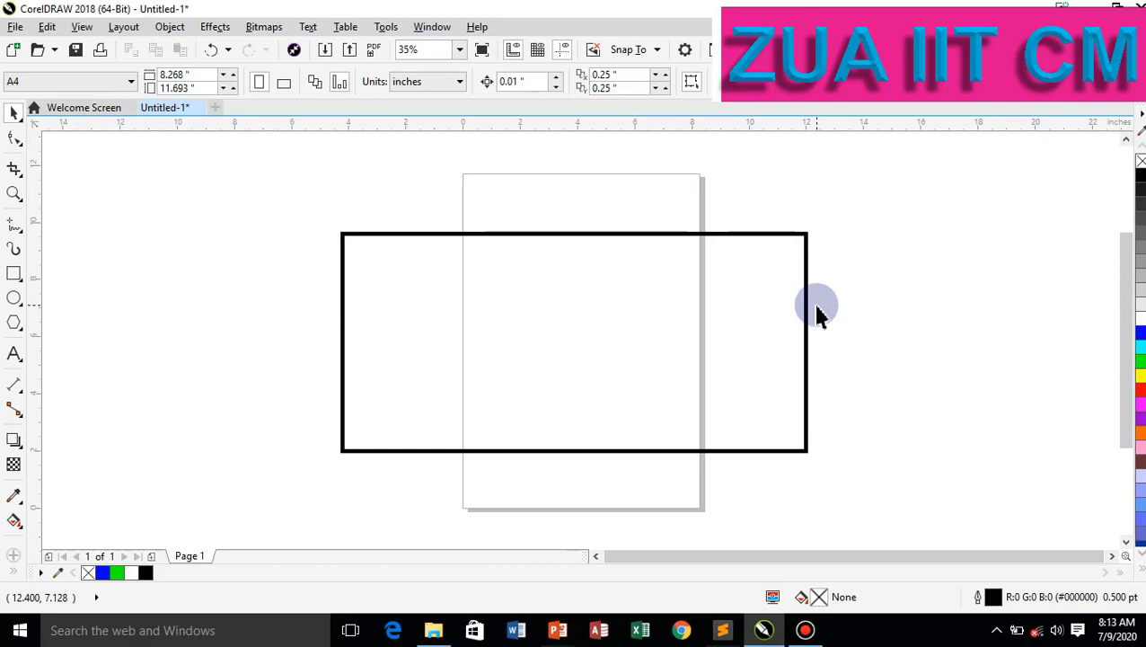
# Fill the wide rectangle with magenta and recolour its outline blue, yellow and finally blue again.
pyautogui.click(690, 239)
pyautogui.click(1141, 399)
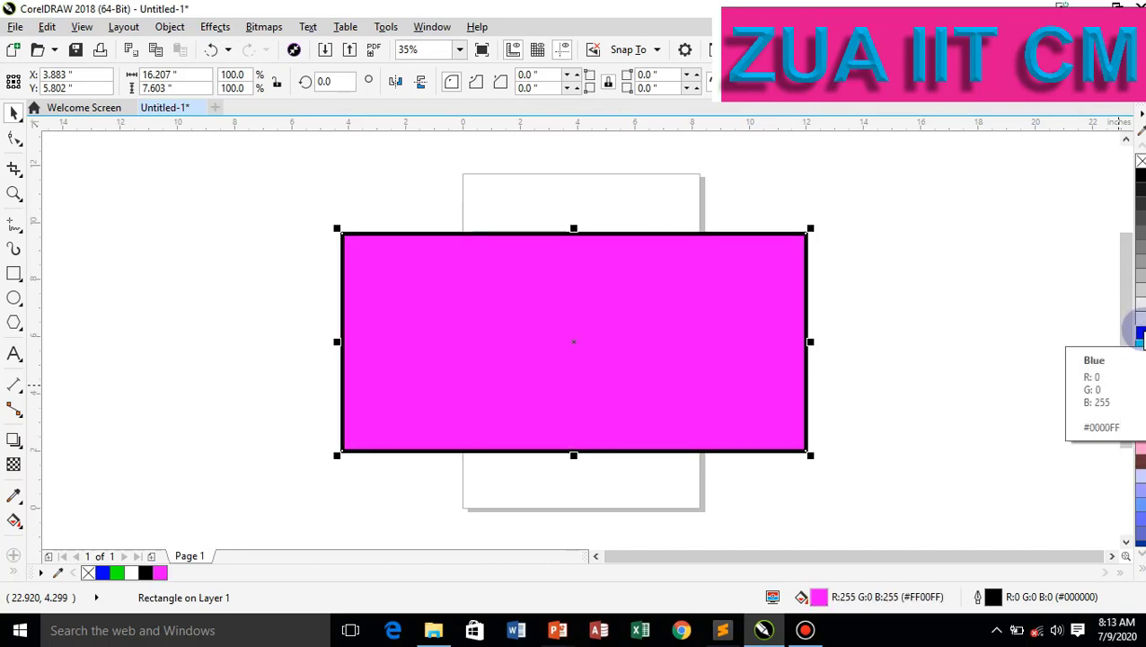
pyautogui.rightClick(1141, 334)
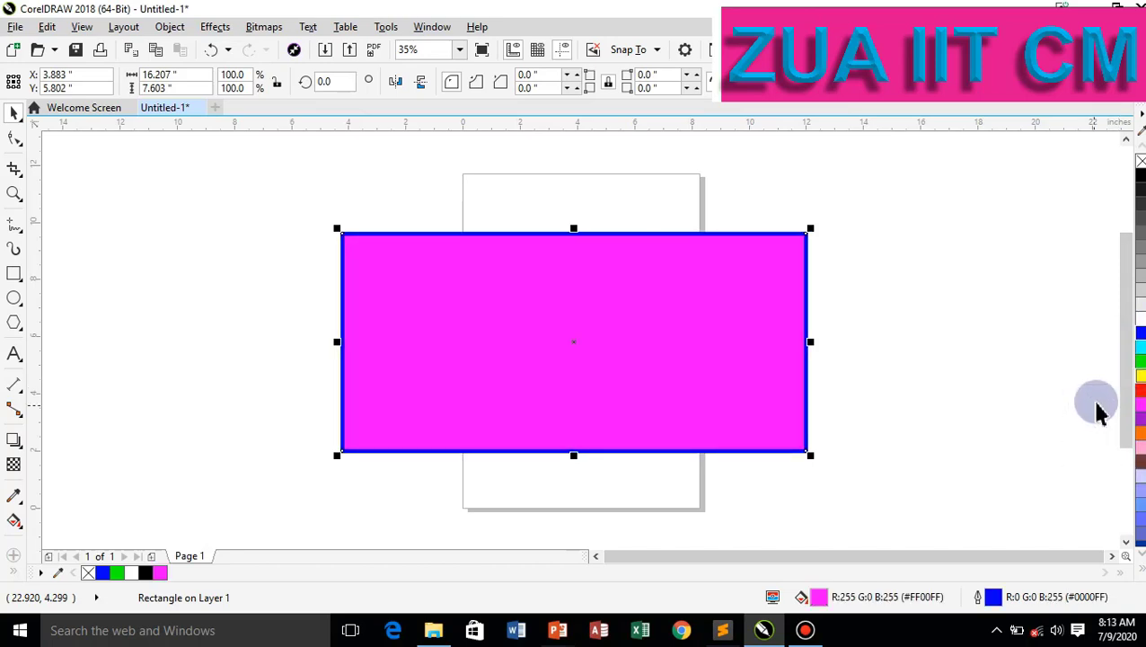
pyautogui.rightClick(1140, 376)
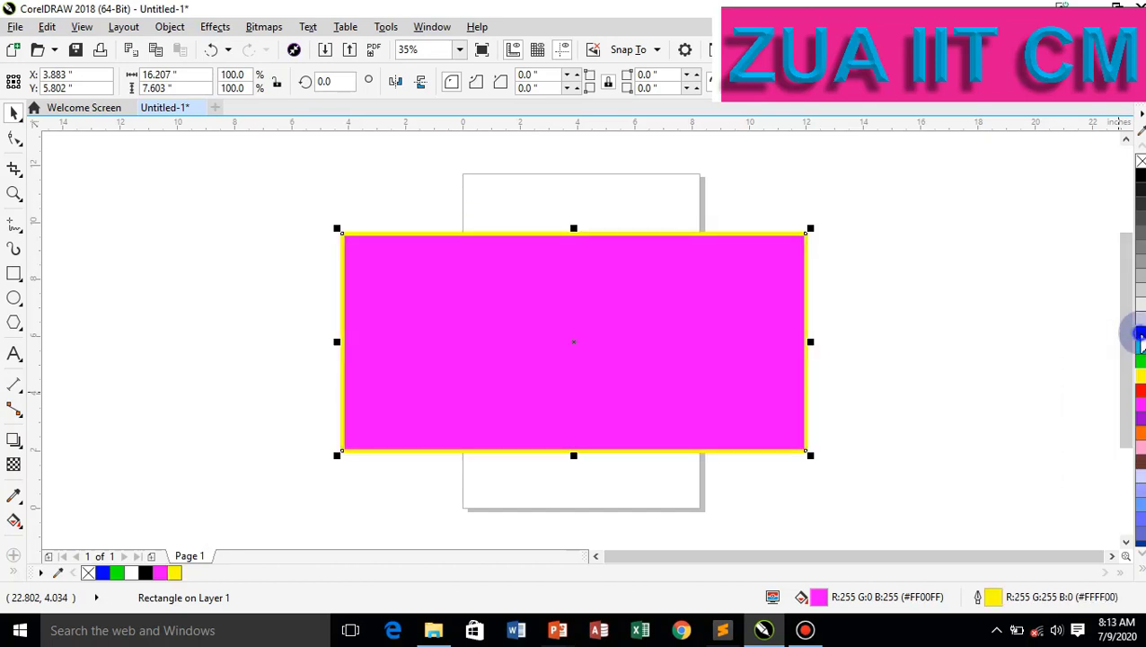
pyautogui.rightClick(1140, 338)
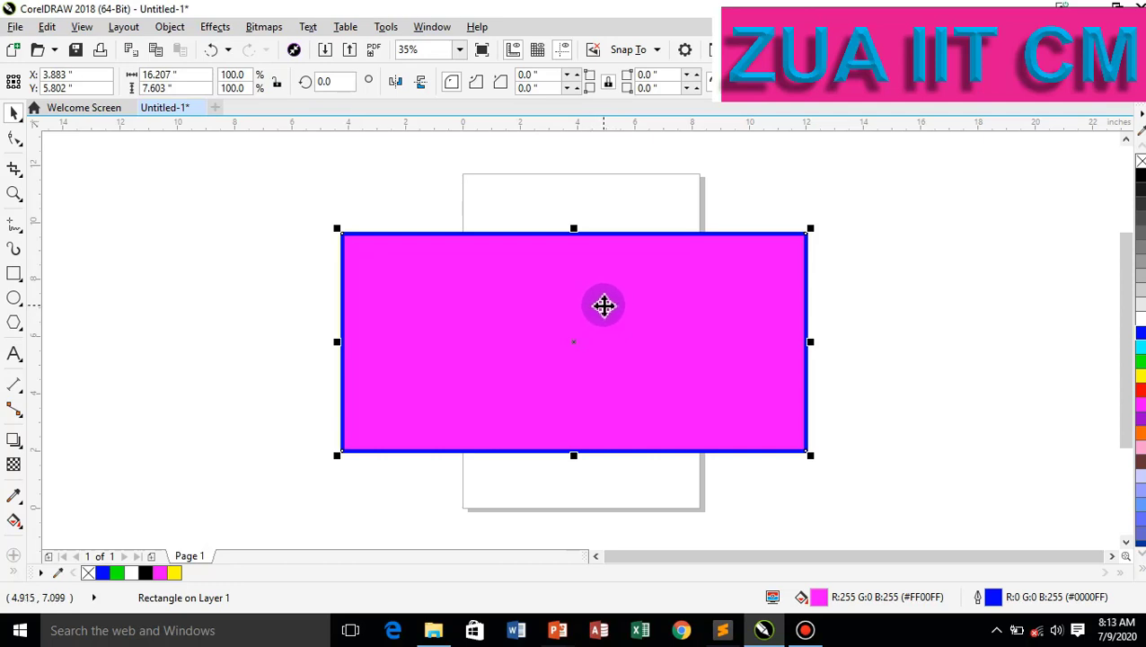
pyautogui.doubleClick(819, 598)
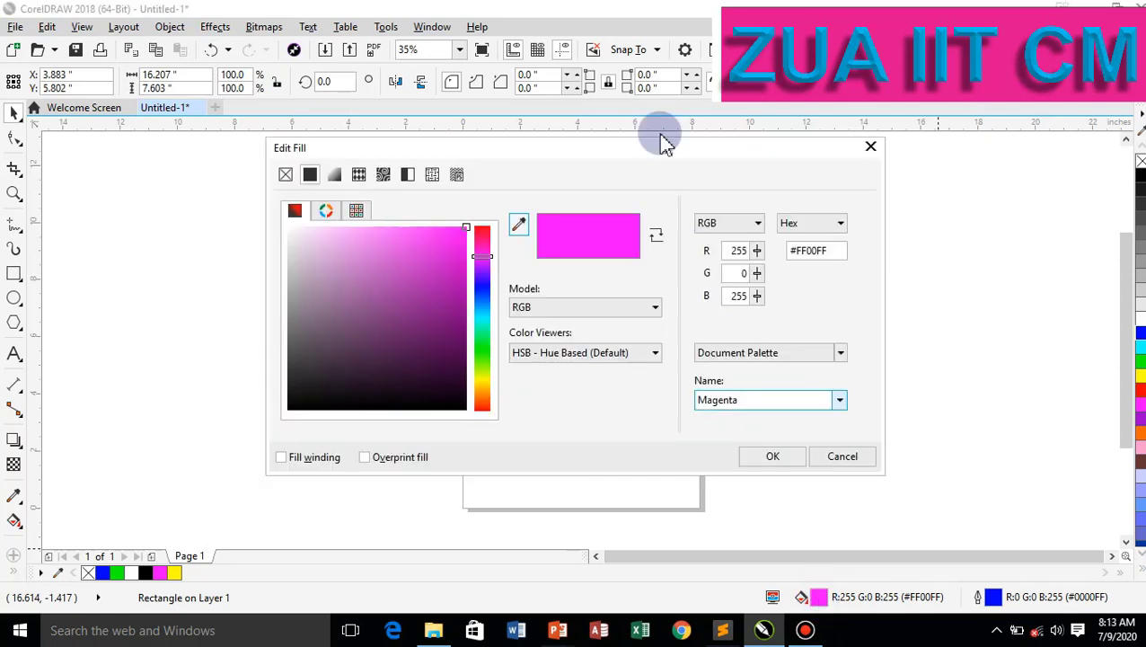
pyautogui.moveTo(623, 155); pyautogui.dragTo(970, 106)
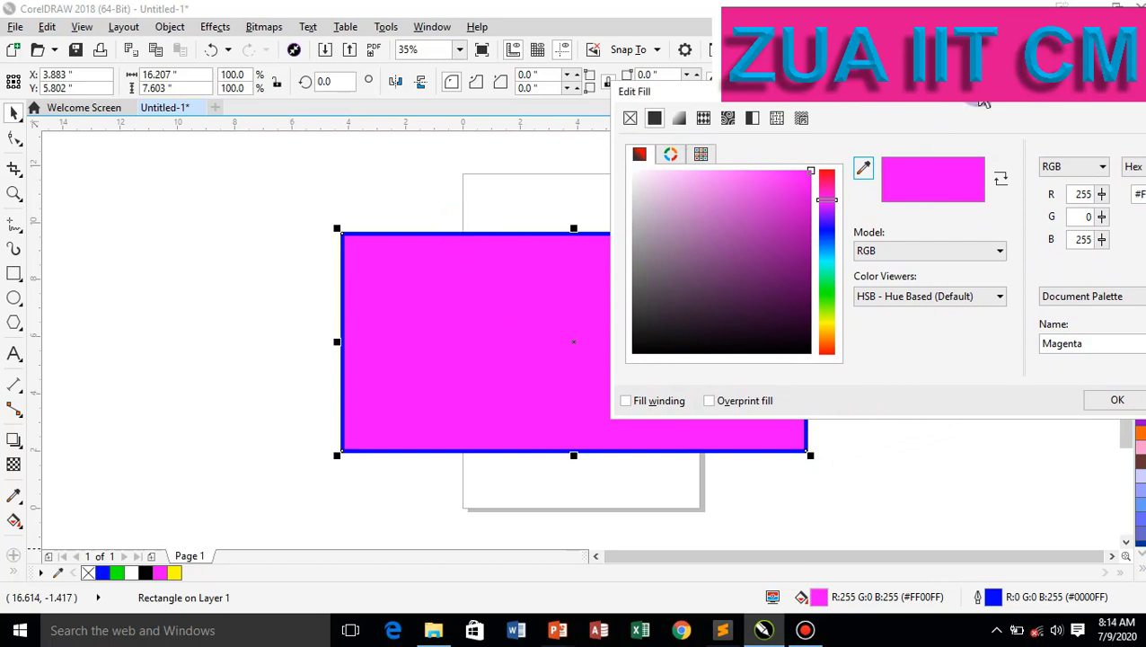
pyautogui.click(1016, 129)
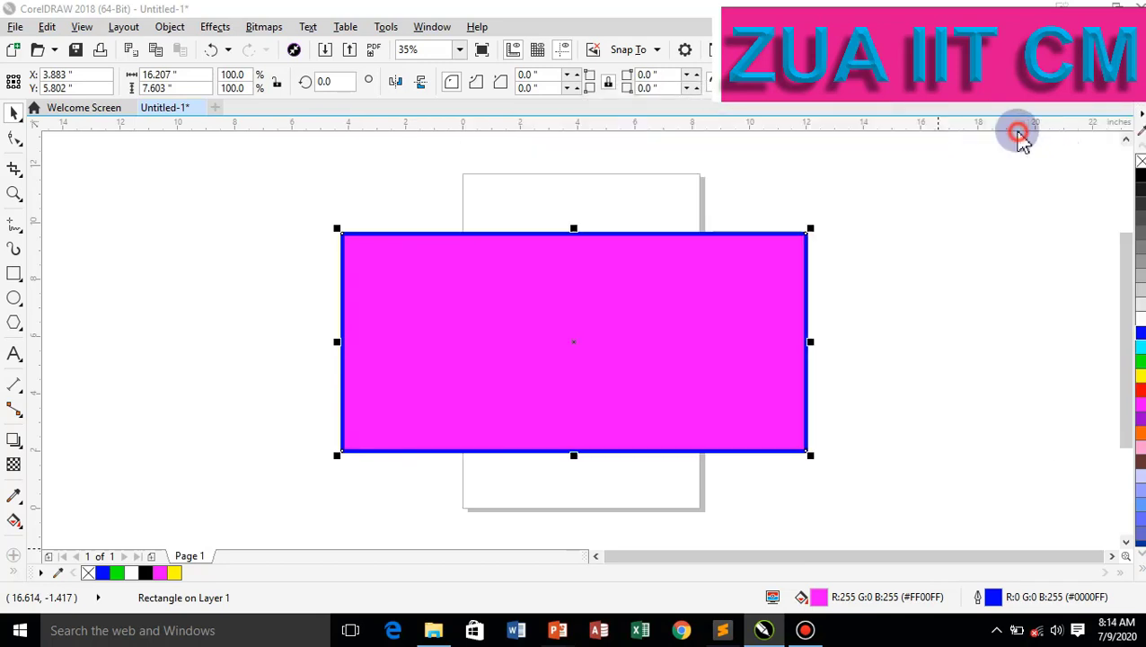
# Enlarge the magenta rectangle to about 18.27 by 10.28 inches and move it to around X -4.57, Y 5.88 inches.
pyautogui.moveTo(812, 456); pyautogui.dragTo(875, 539)
pyautogui.moveTo(603, 474); pyautogui.dragTo(611, 521)
pyautogui.moveTo(686, 356); pyautogui.dragTo(412, 314)
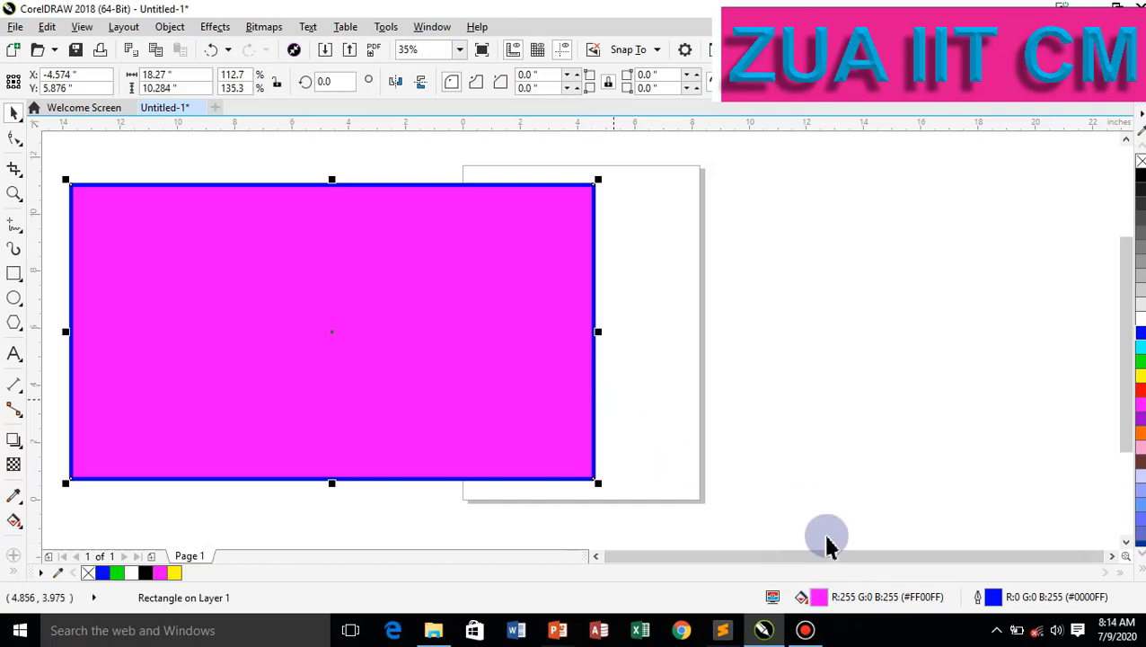
# Open the magenta rectangle's fill for editing and switch its colour model to CMYK and back to RGB.
pyautogui.doubleClick(819, 596)
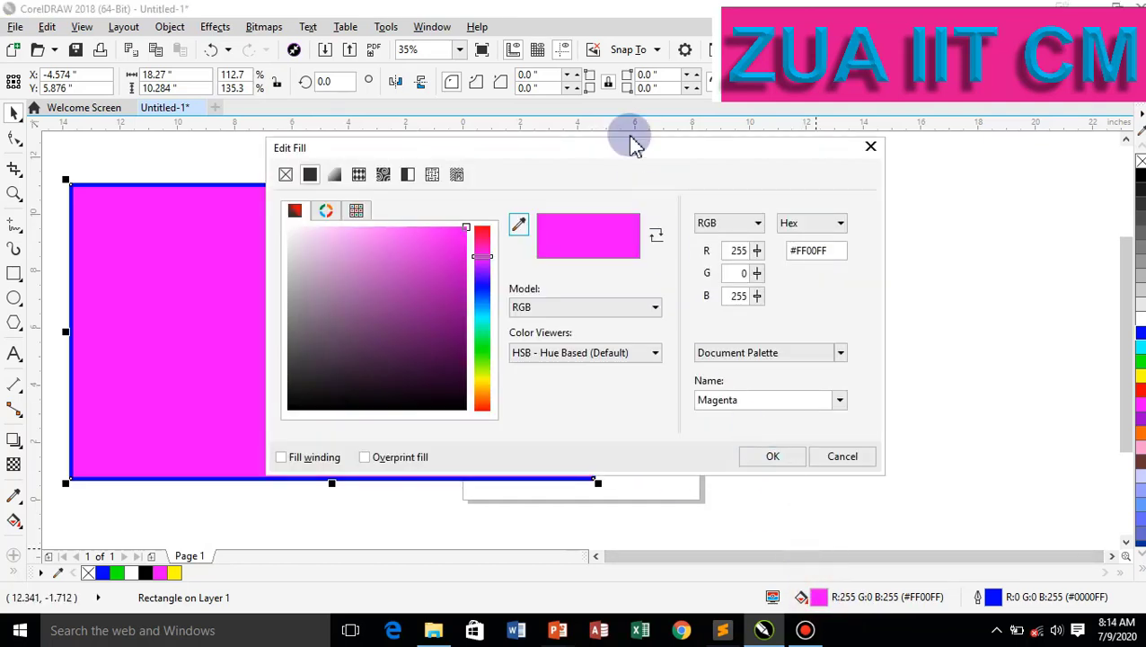
pyautogui.moveTo(626, 155); pyautogui.dragTo(888, 139)
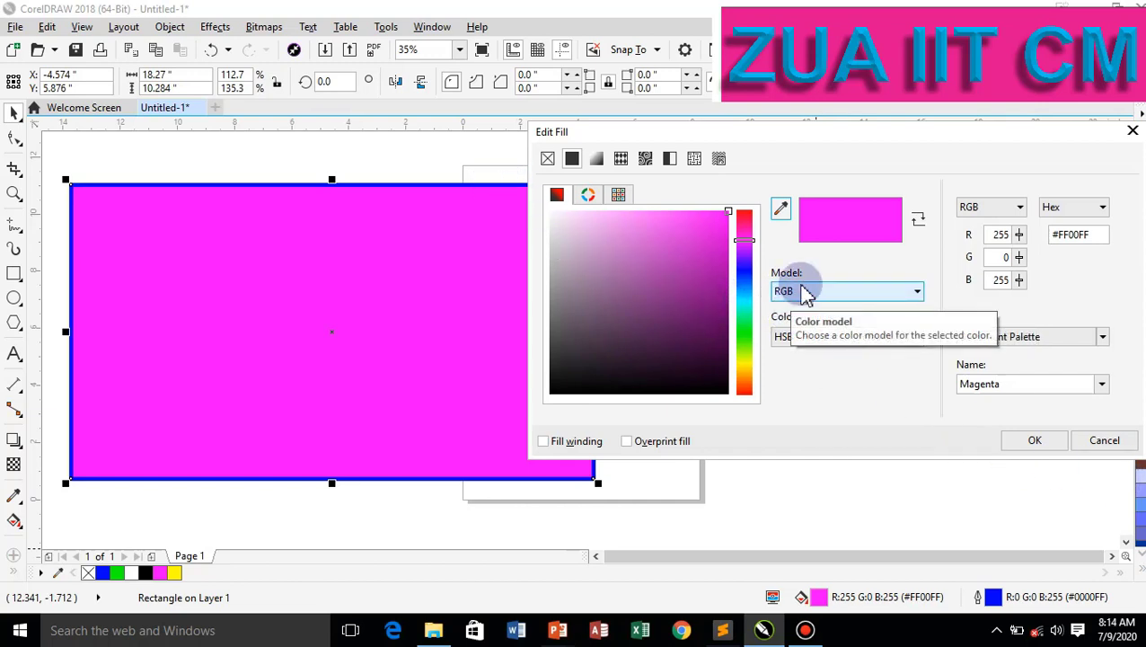
pyautogui.click(918, 297)
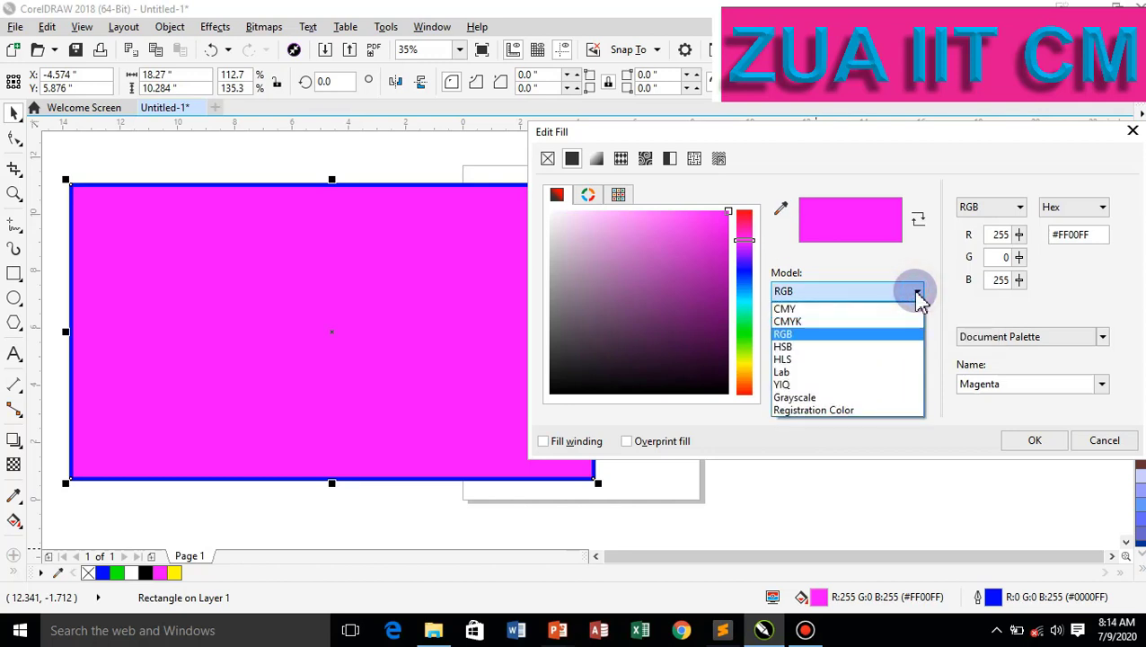
pyautogui.click(811, 324)
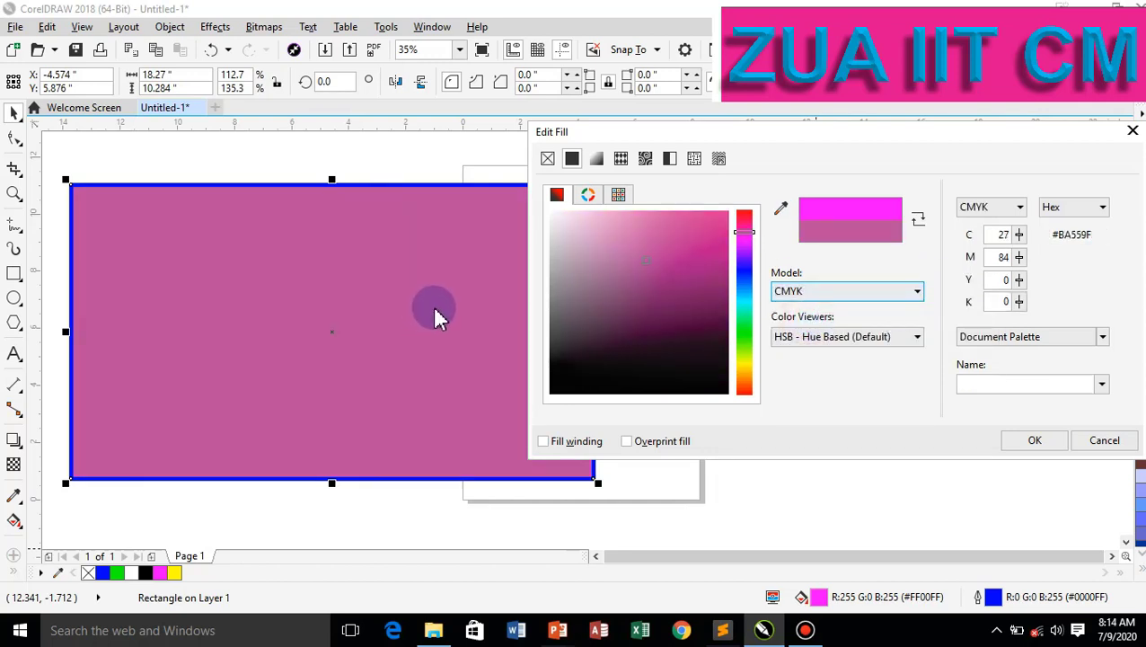
pyautogui.click(916, 297)
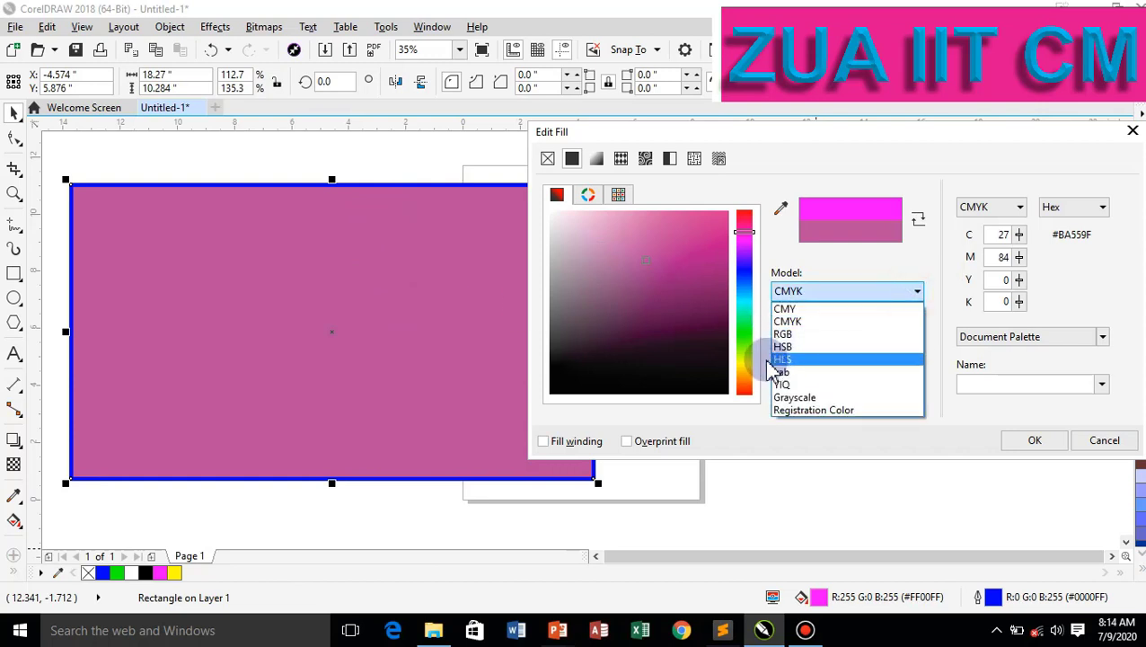
pyautogui.click(800, 339)
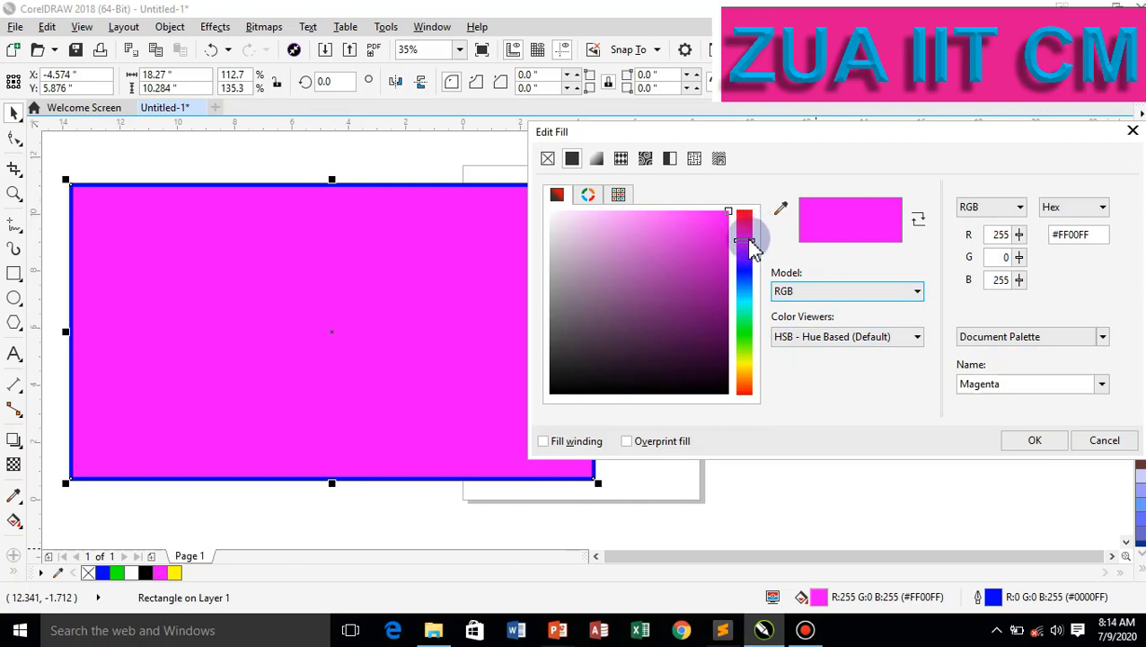
# Try out other fill colours for the rectangle, ending with the RGB values at R 113, G 113, B 196.
pyautogui.moveTo(749, 241)
pyautogui.mouseDown()
pyautogui.moveTo(749, 225)
pyautogui.moveTo(706, 230)
pyautogui.moveTo(714, 238)
pyautogui.mouseUp()
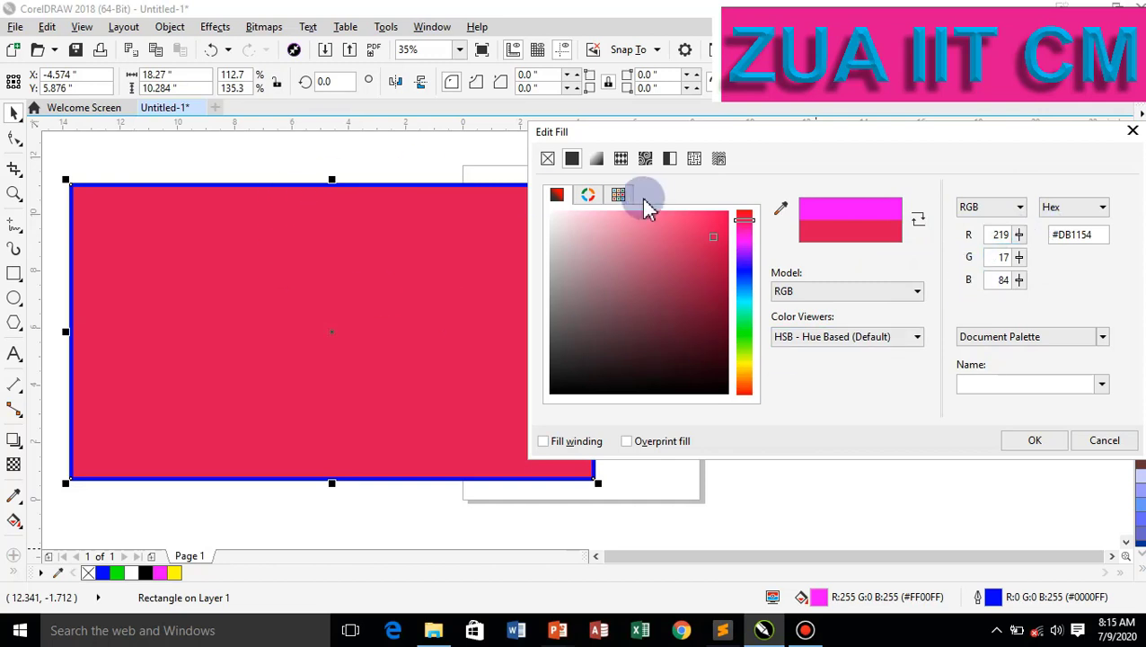
pyautogui.click(1019, 234)
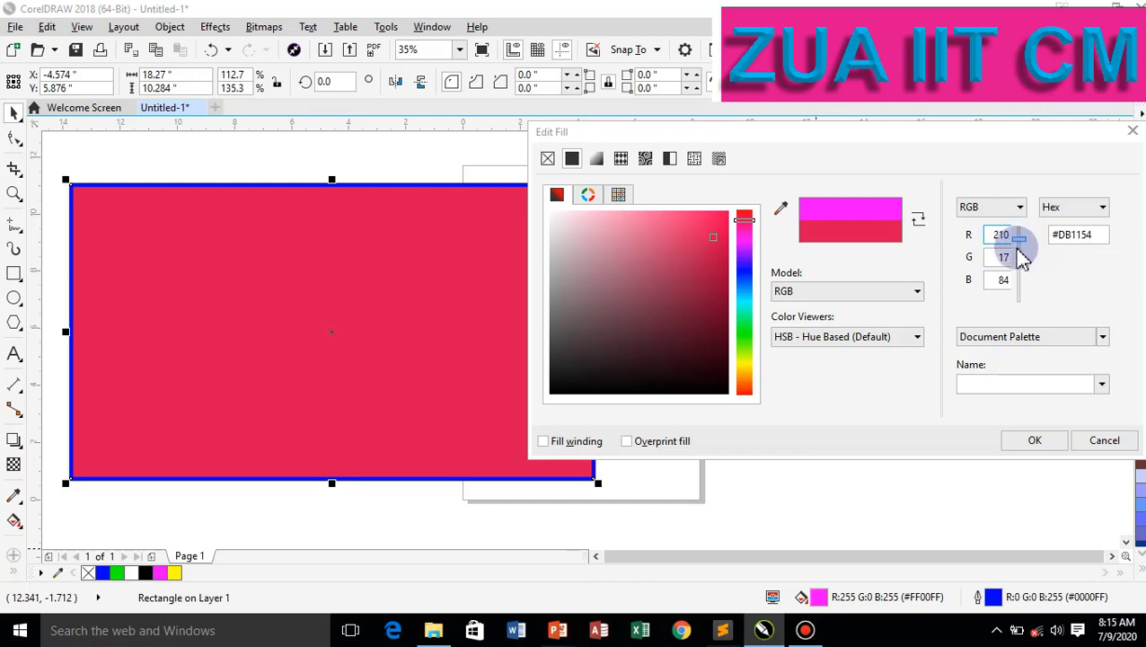
pyautogui.moveTo(1021, 256); pyautogui.dragTo(1018, 228)
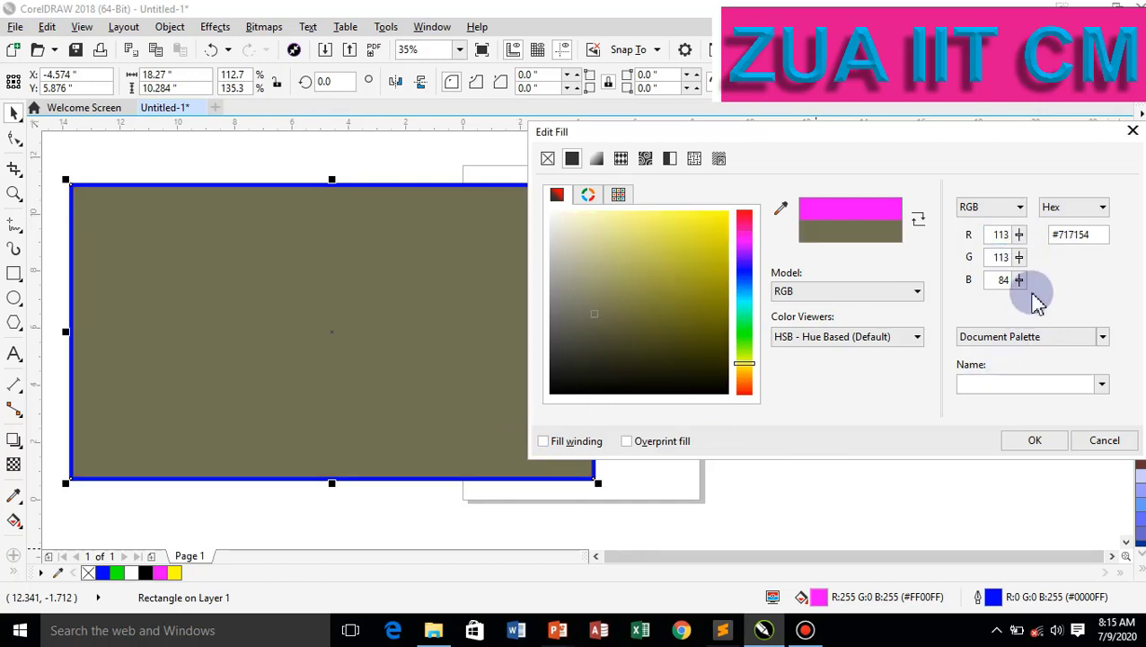
pyautogui.moveTo(1019, 279); pyautogui.dragTo(1020, 255)
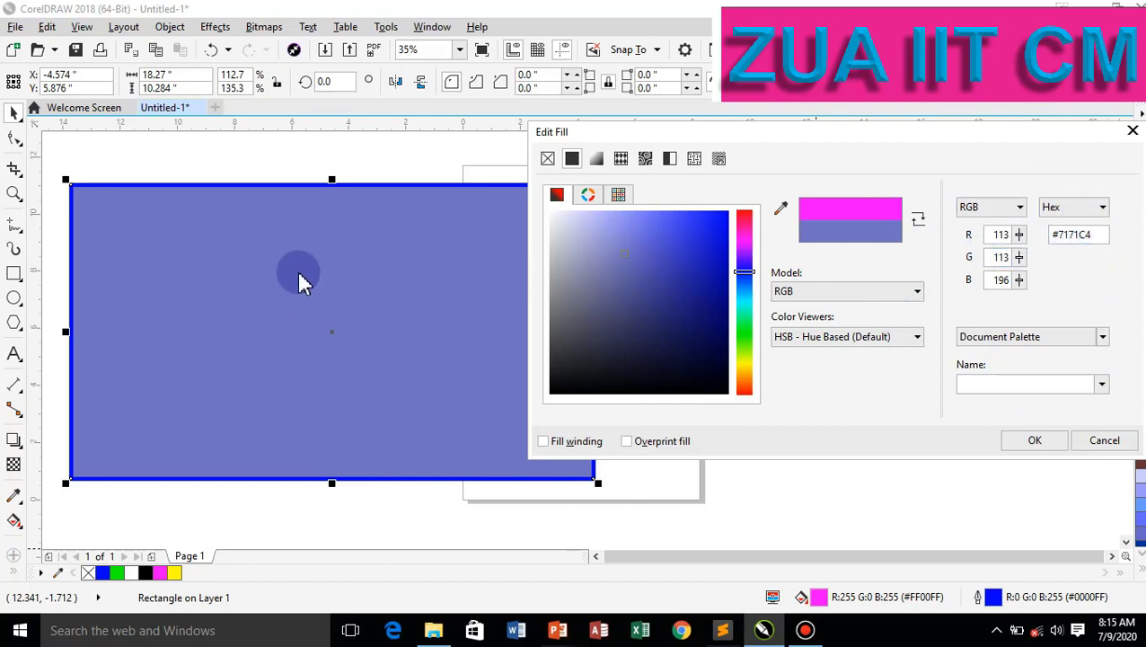
# Select the fill's hex value field, and swap the new fill colour with the original magenta.
pyautogui.click(1100, 235)
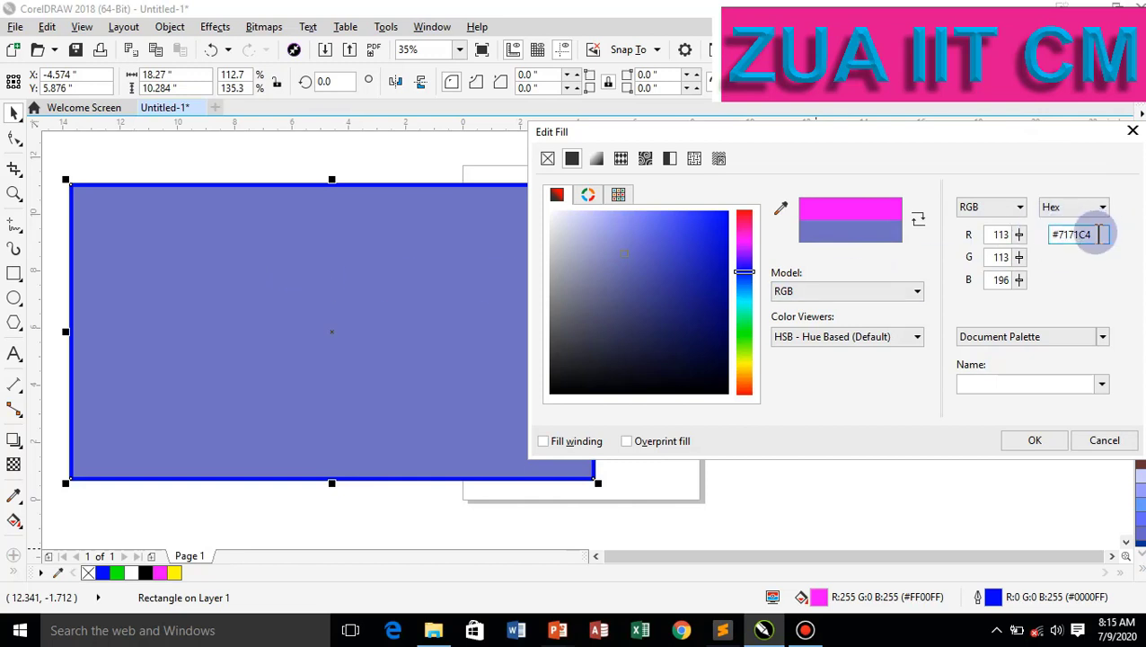
pyautogui.click(361, 359)
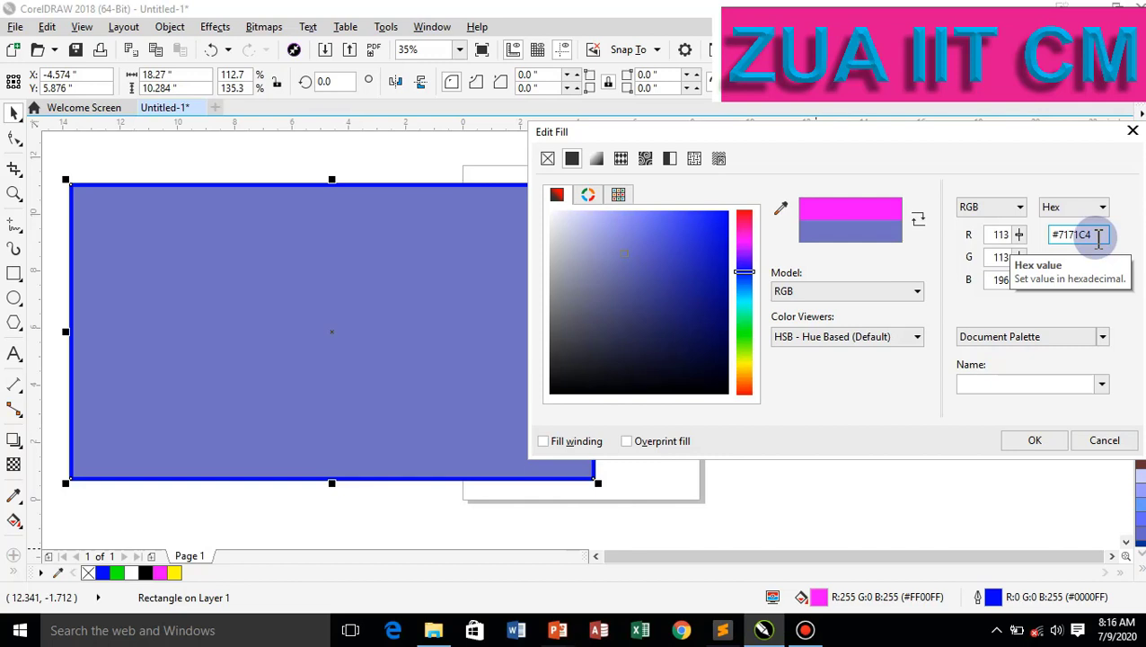
pyautogui.click(918, 221)
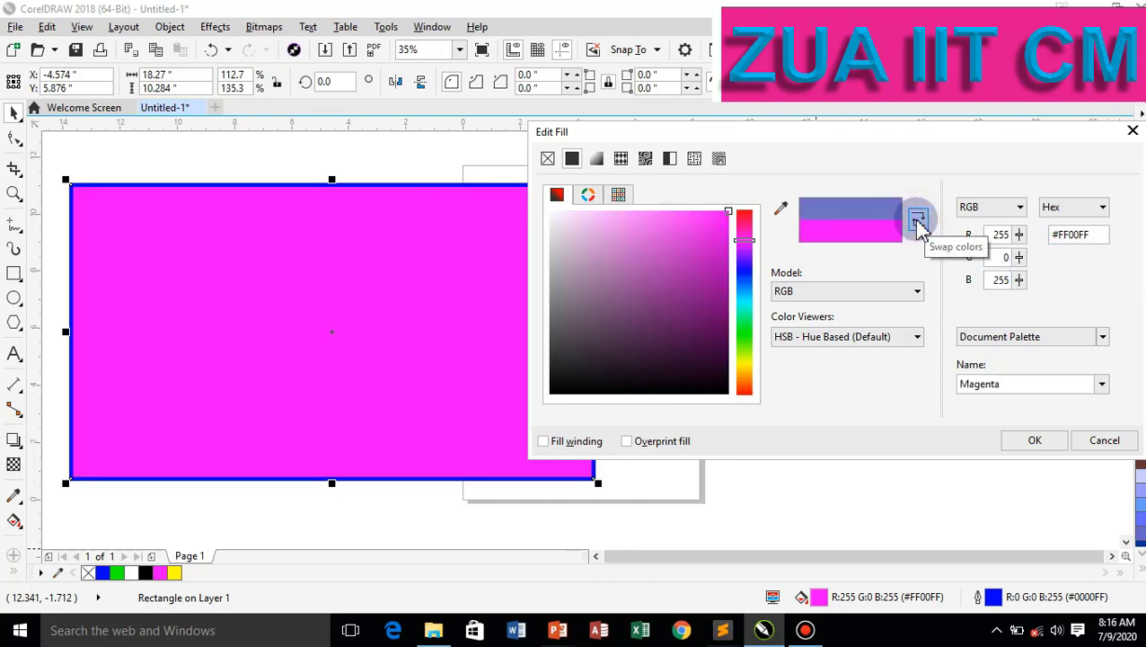
# Swap the new and original fill colours back and forth, and shift the blue's hue to purple, hex #9E72C4.
pyautogui.click(917, 221)
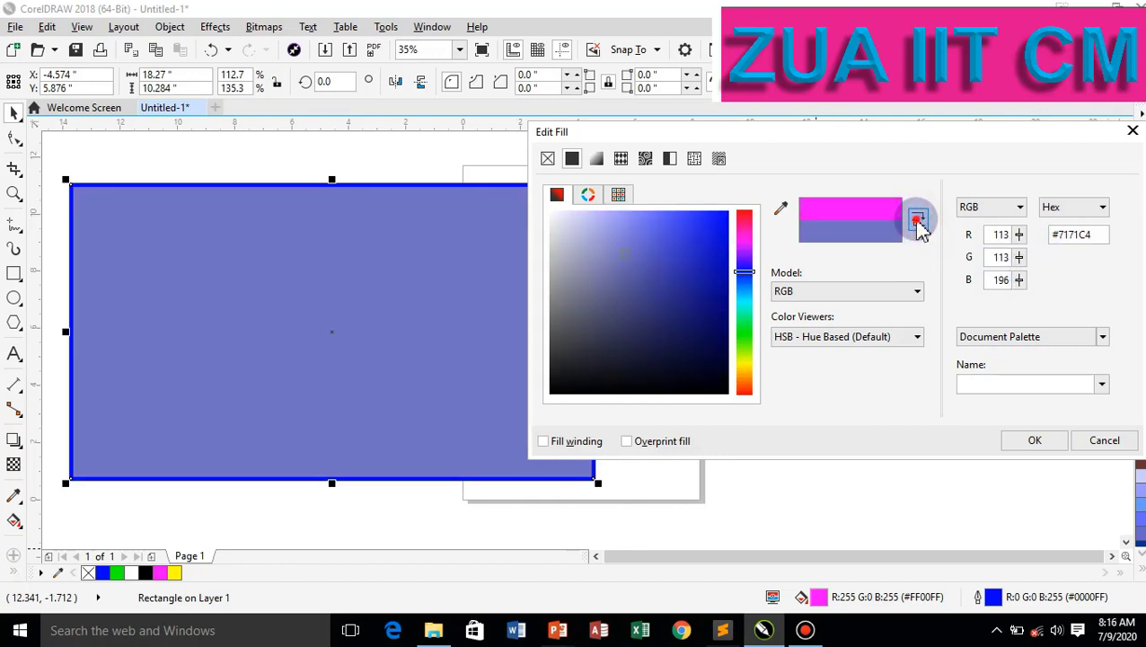
pyautogui.click(916, 221)
pyautogui.click(918, 222)
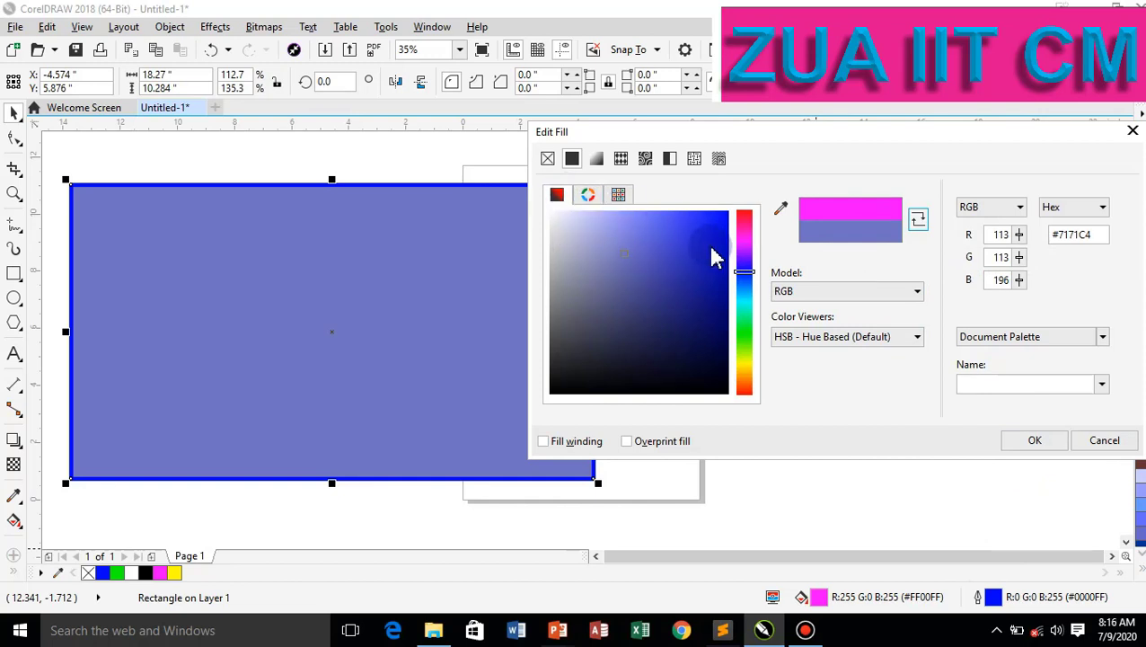
pyautogui.moveTo(744, 272)
pyautogui.mouseDown()
pyautogui.moveTo(747, 221)
pyautogui.moveTo(742, 355)
pyautogui.moveTo(714, 428)
pyautogui.moveTo(760, 225)
pyautogui.moveTo(749, 223)
pyautogui.moveTo(739, 343)
pyautogui.moveTo(745, 235)
pyautogui.mouseUp()
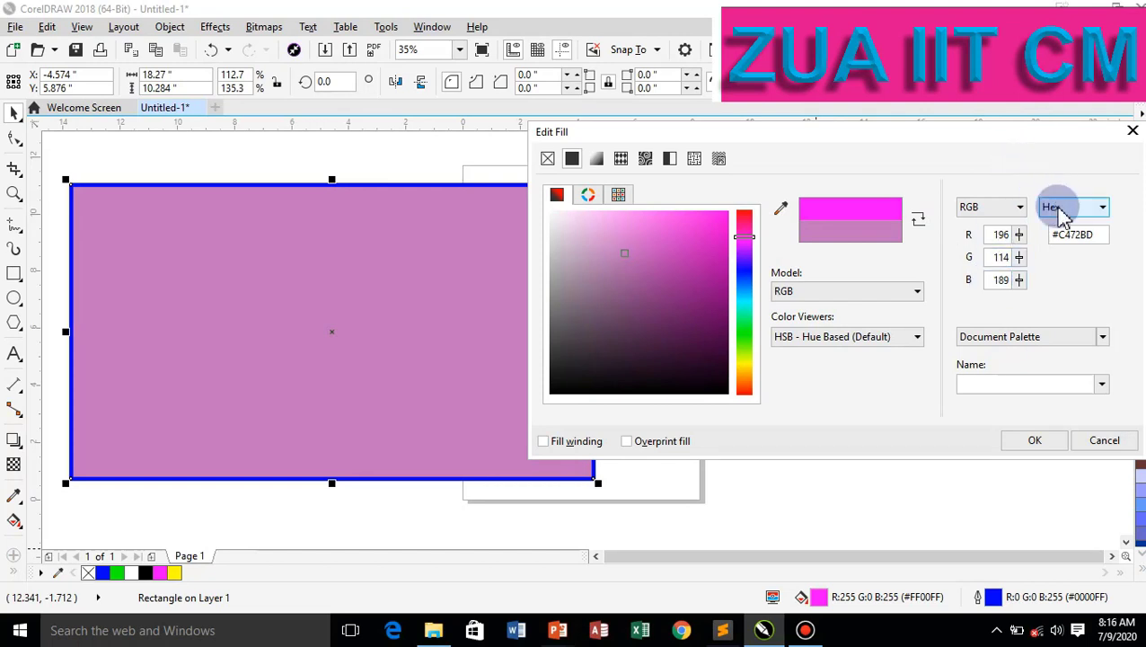
pyautogui.moveTo(744, 243)
pyautogui.mouseDown()
pyautogui.moveTo(749, 302)
pyautogui.moveTo(749, 256)
pyautogui.mouseUp()
# Switch the fill to the Color Harmonies mixer and rotate the pentagon on the colour wheel to chartreuse, hex #99FF00.
pyautogui.click(588, 194)
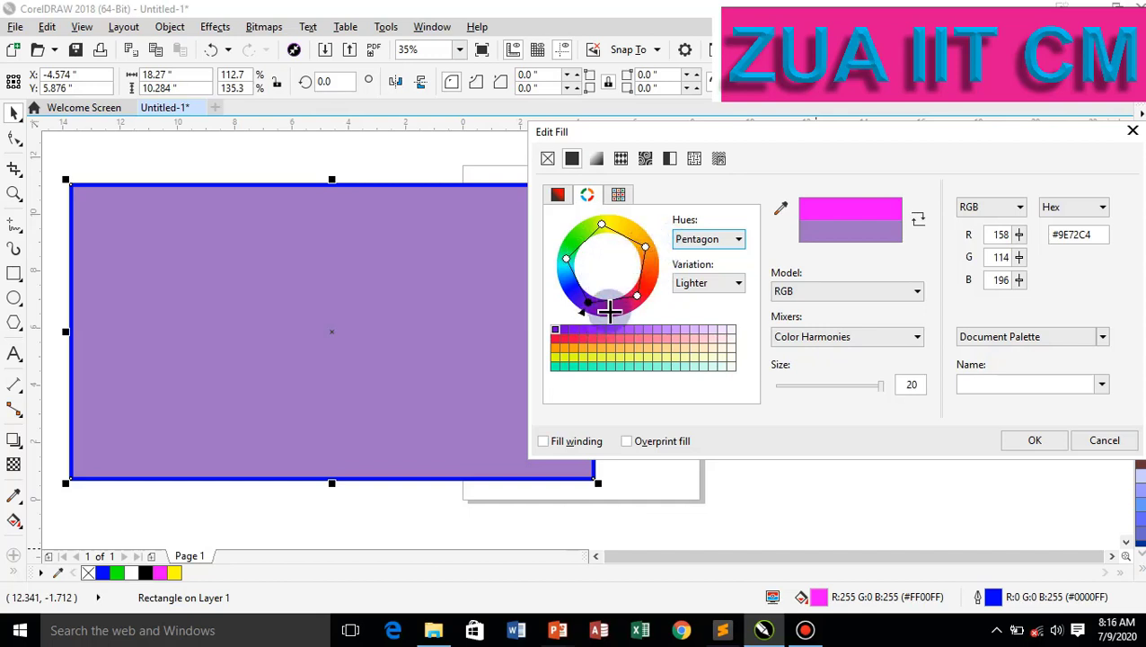
pyautogui.moveTo(585, 305); pyautogui.dragTo(595, 242)
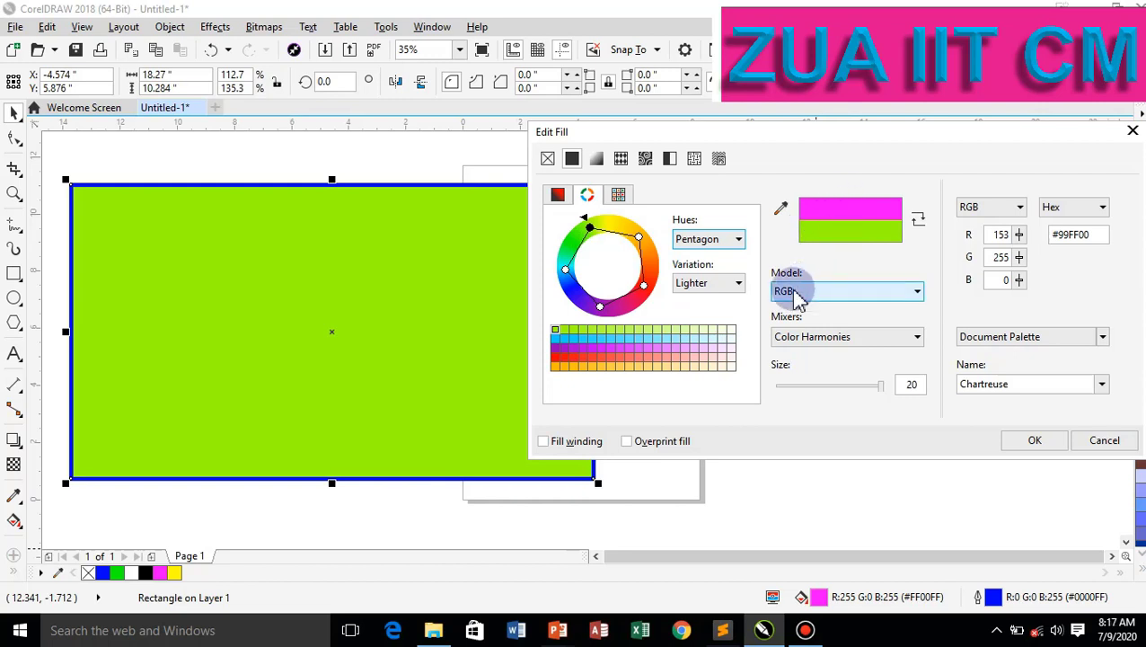
pyautogui.click(918, 339)
pyautogui.click(918, 338)
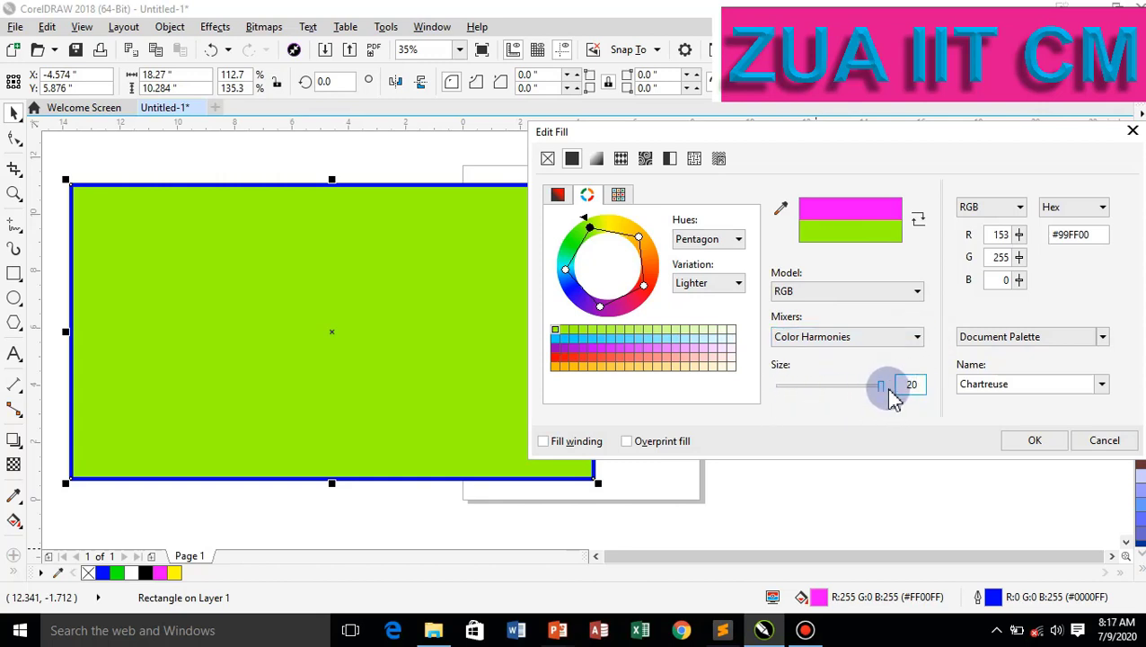
pyautogui.moveTo(883, 400)
pyautogui.mouseDown()
pyautogui.moveTo(811, 404)
pyautogui.moveTo(893, 402)
pyautogui.mouseUp()
# Try several colour harmony swatches for the rectangle, ending with hex #D429FF, and swap it with the original colour and back.
pyautogui.click(618, 332)
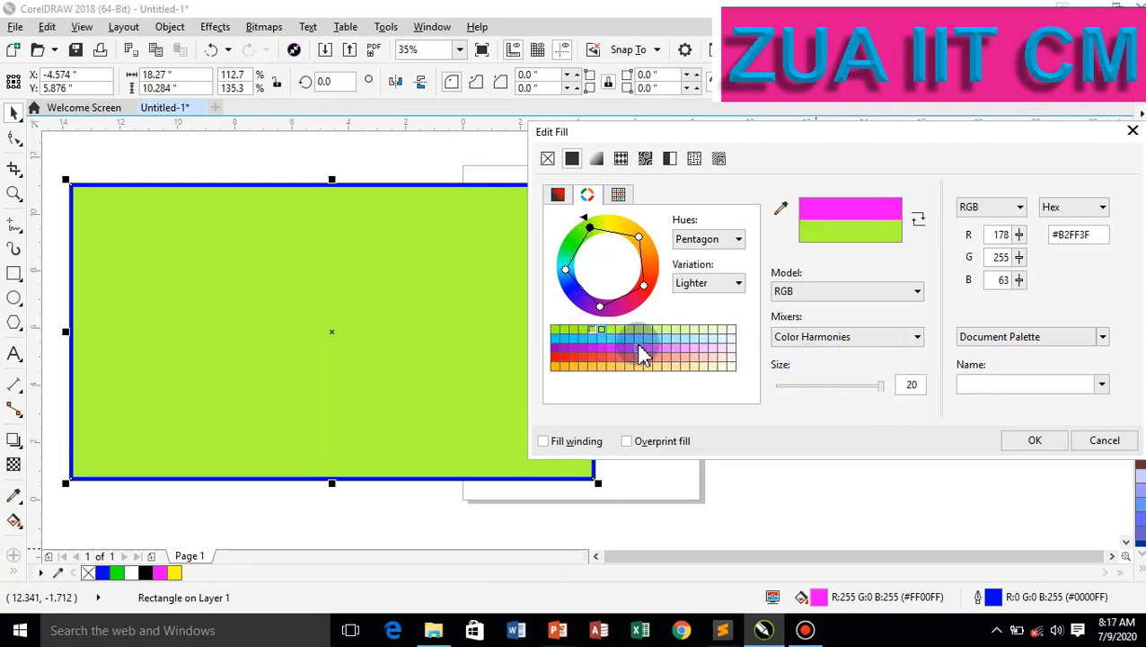
pyautogui.click(638, 349)
pyautogui.click(588, 364)
pyautogui.click(576, 360)
pyautogui.click(614, 357)
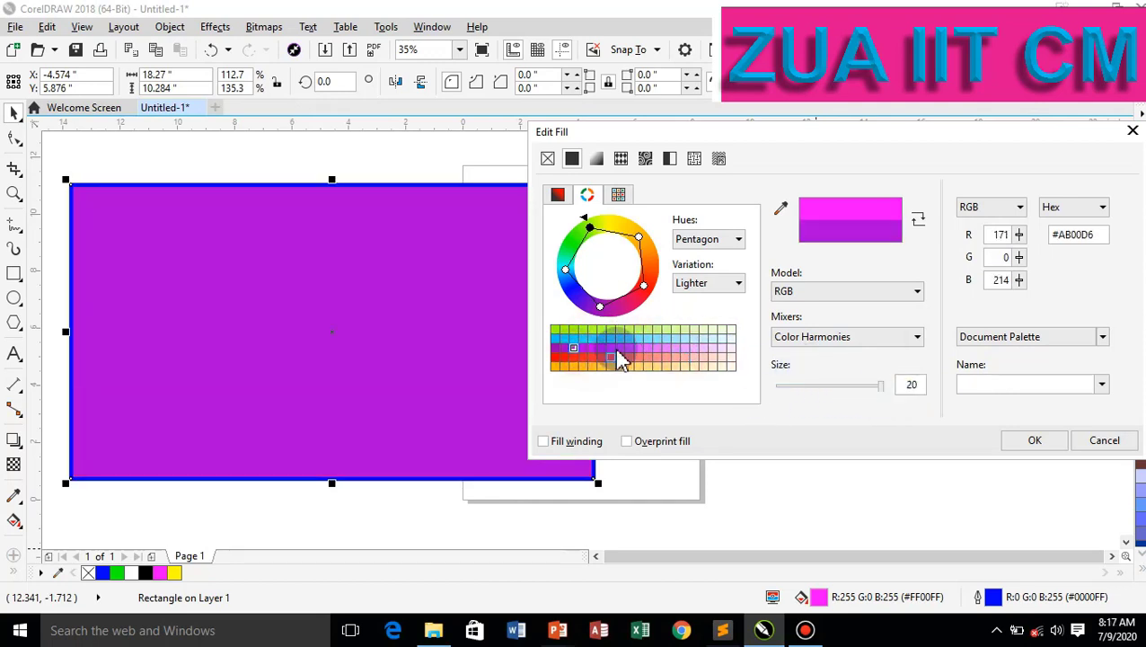
pyautogui.click(648, 367)
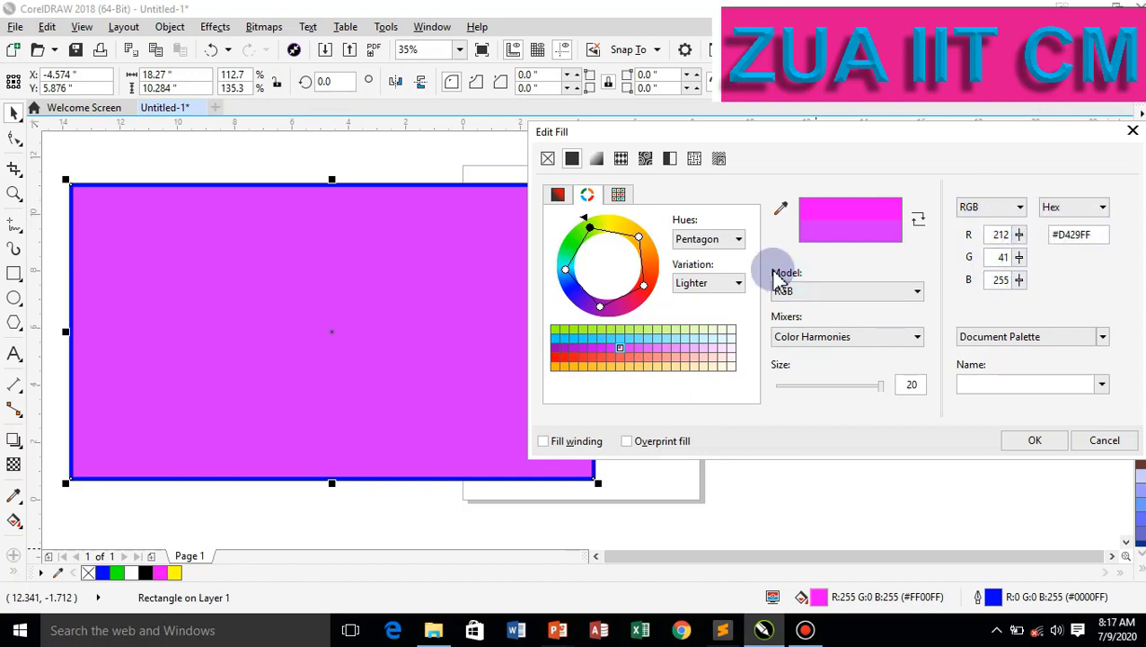
pyautogui.click(917, 220)
pyautogui.click(917, 220)
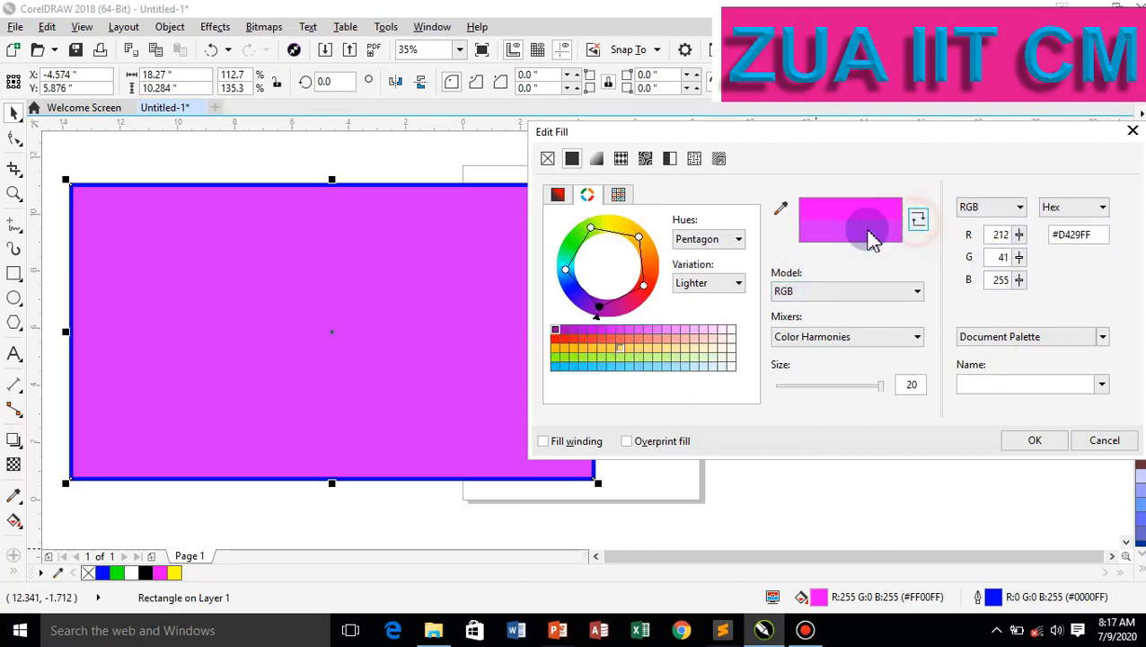
# Set the harmony hues to Triangle2 and adjust the colour wheel to a dark purple, hex #9200B7.
pyautogui.click(739, 239)
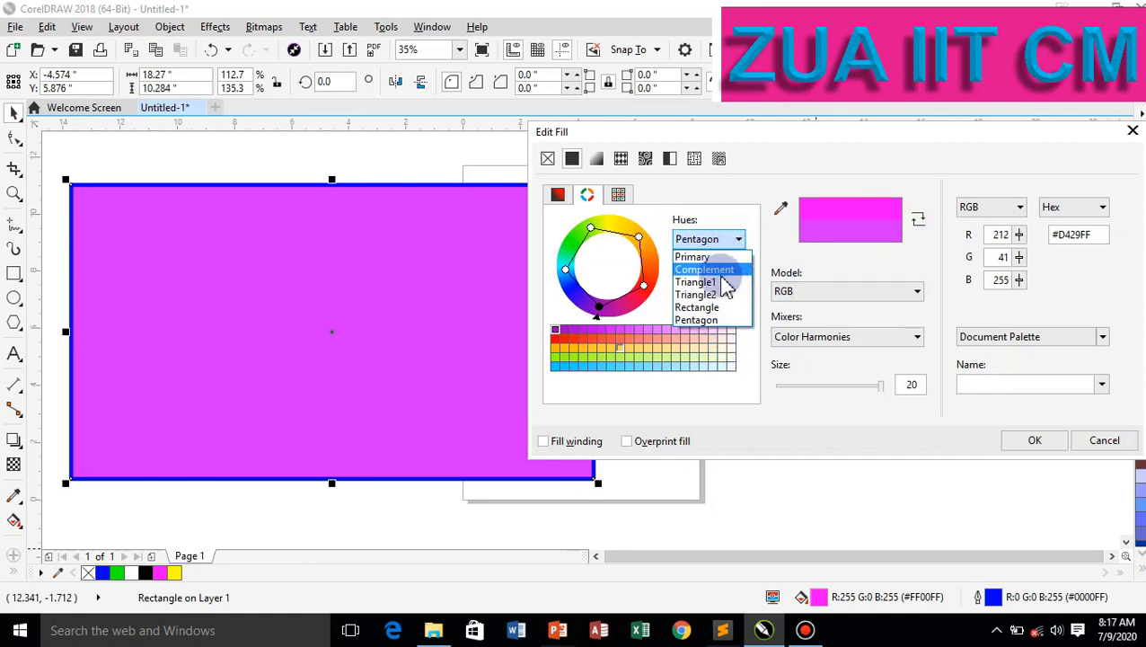
pyautogui.click(696, 294)
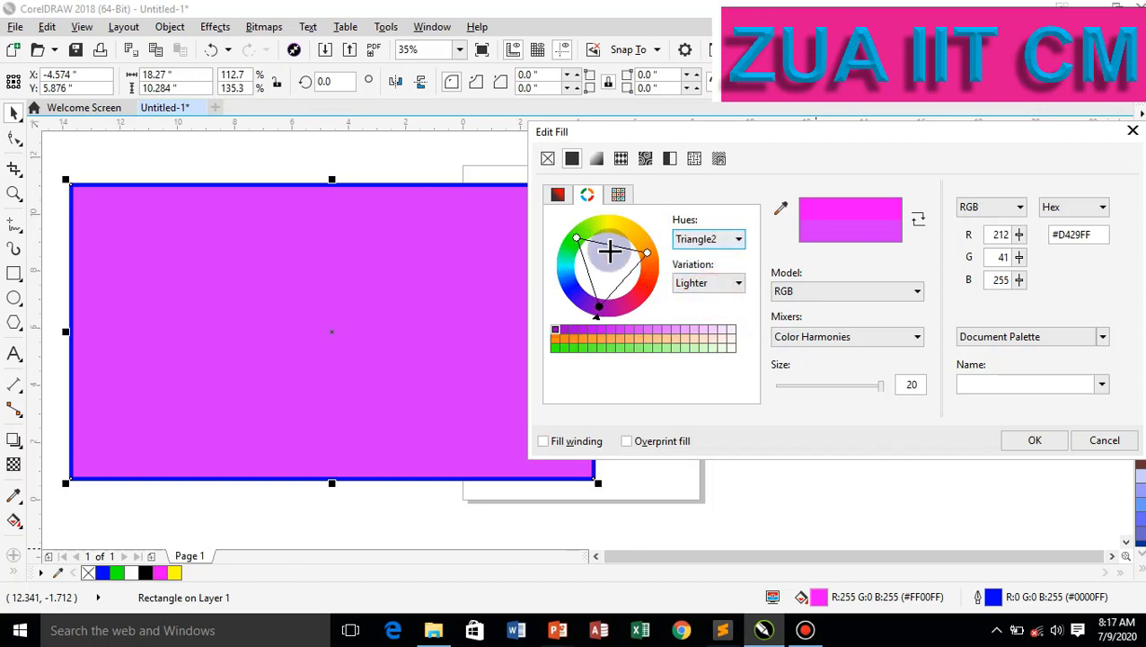
pyautogui.moveTo(609, 248)
pyautogui.mouseDown()
pyautogui.moveTo(632, 248)
pyautogui.moveTo(599, 334)
pyautogui.moveTo(691, 205)
pyautogui.moveTo(607, 205)
pyautogui.moveTo(687, 272)
pyautogui.mouseUp()
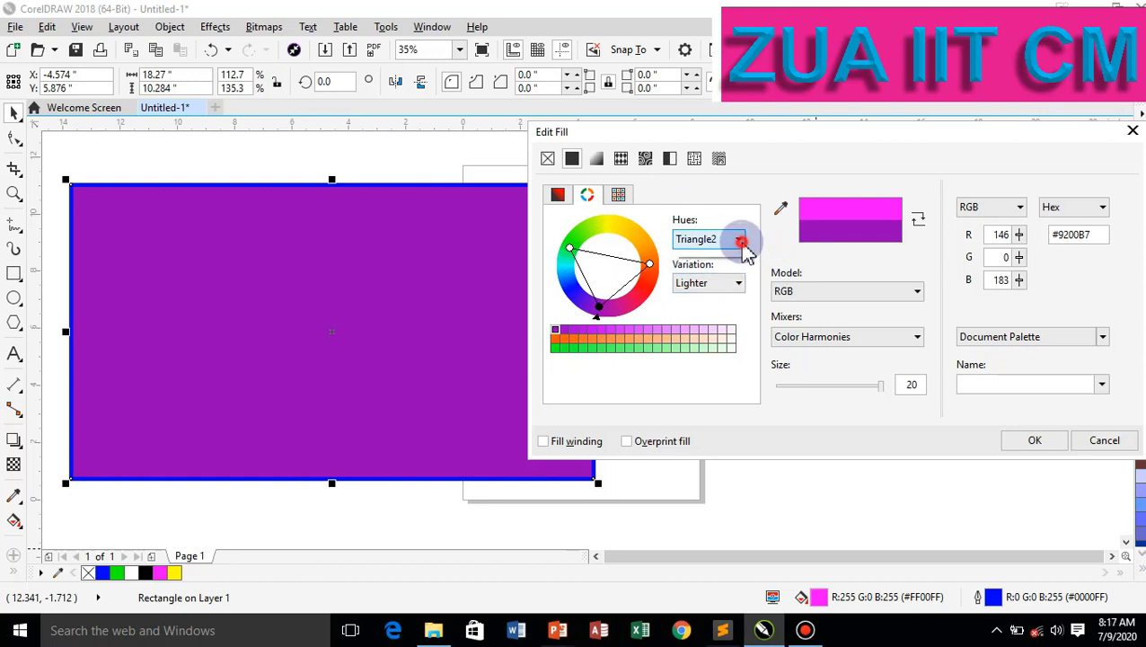
# Set the harmony hues to Rectangle and choose amber, hex #FFC800, on the colour wheel.
pyautogui.click(740, 241)
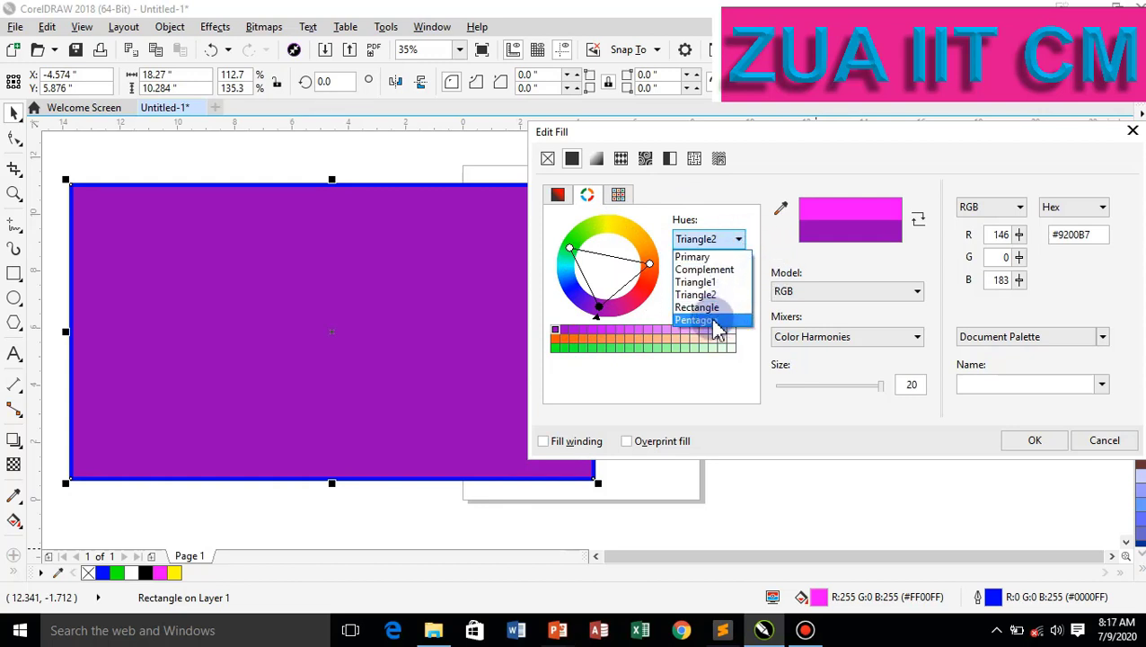
pyautogui.click(701, 307)
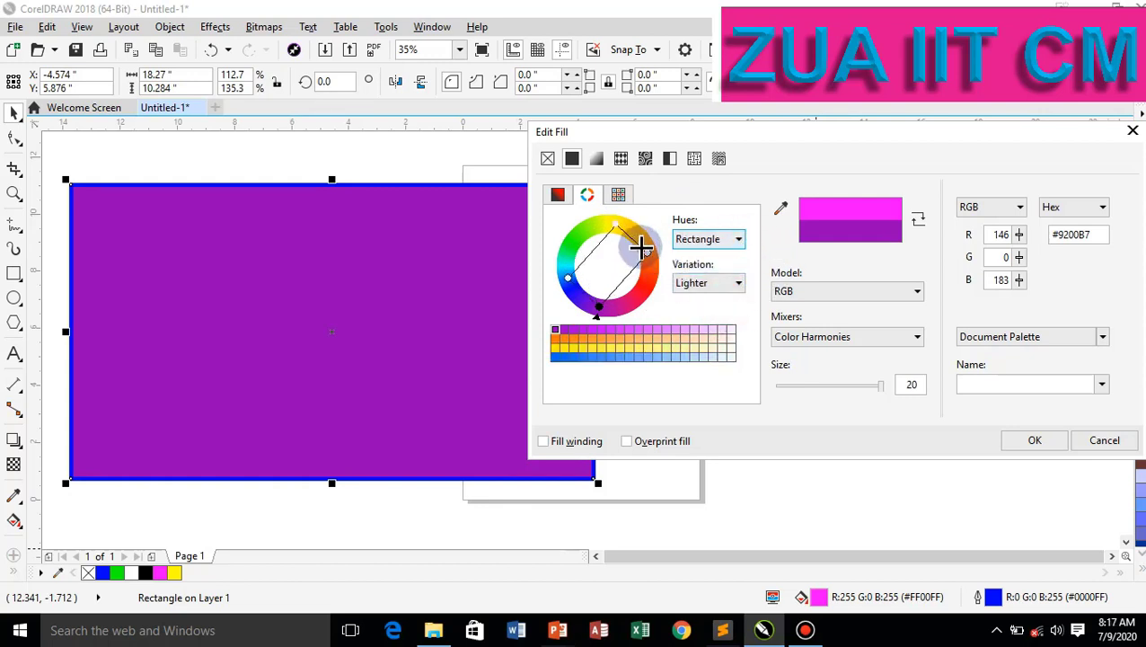
pyautogui.moveTo(640, 247)
pyautogui.mouseDown()
pyautogui.moveTo(654, 295)
pyautogui.moveTo(576, 287)
pyautogui.moveTo(633, 230)
pyautogui.mouseUp()
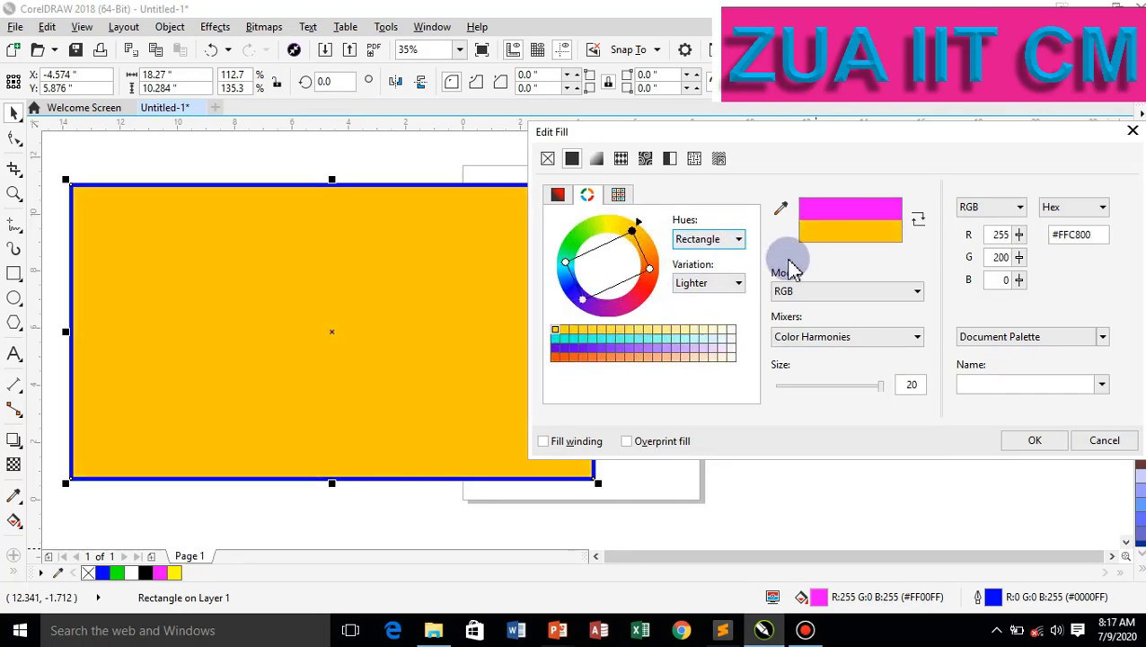
# Set the harmony hues to Pentagon with the Warmer variation, and choose bright green, hex #77FF00.
pyautogui.click(739, 239)
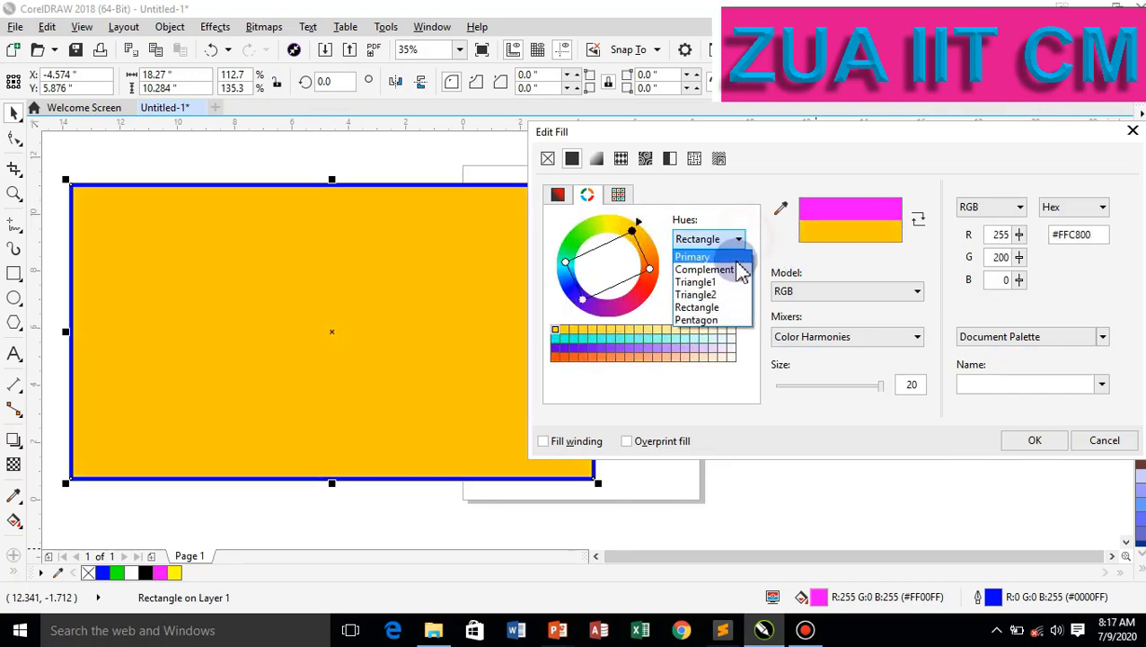
pyautogui.click(701, 321)
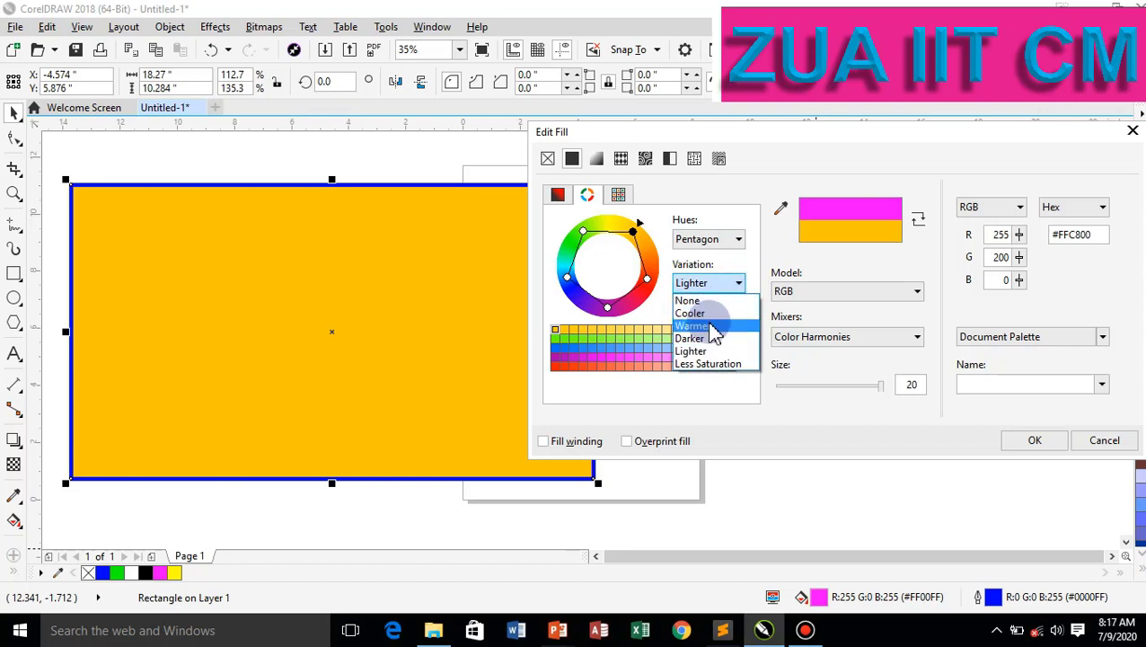
pyautogui.click(714, 326)
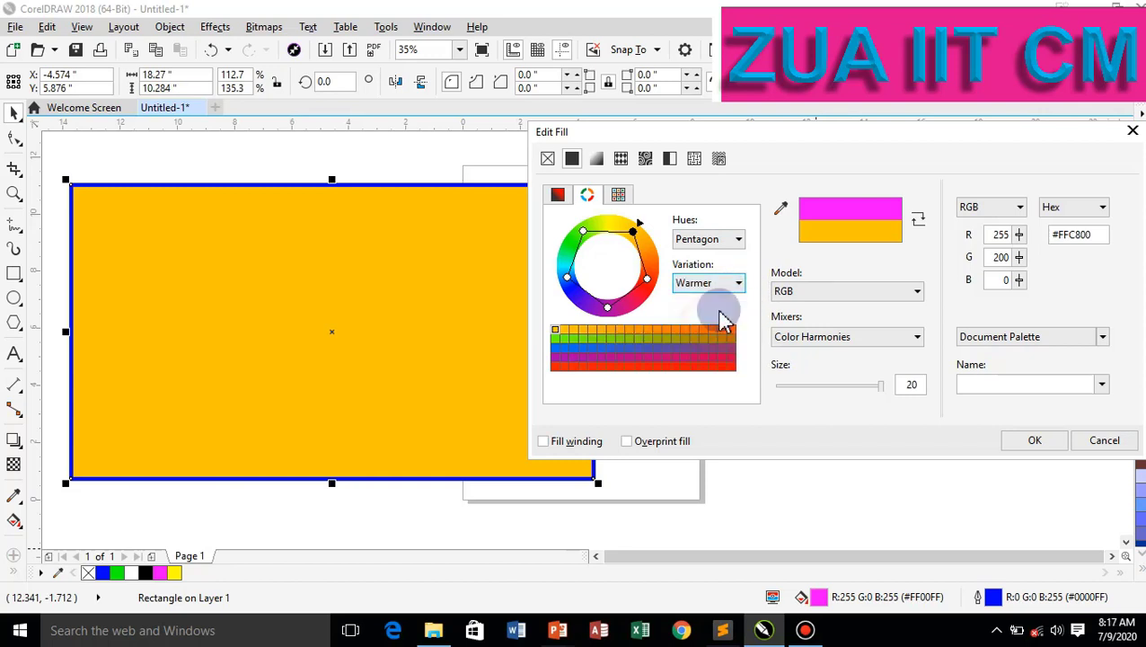
pyautogui.click(643, 359)
pyautogui.moveTo(641, 282); pyautogui.dragTo(629, 255)
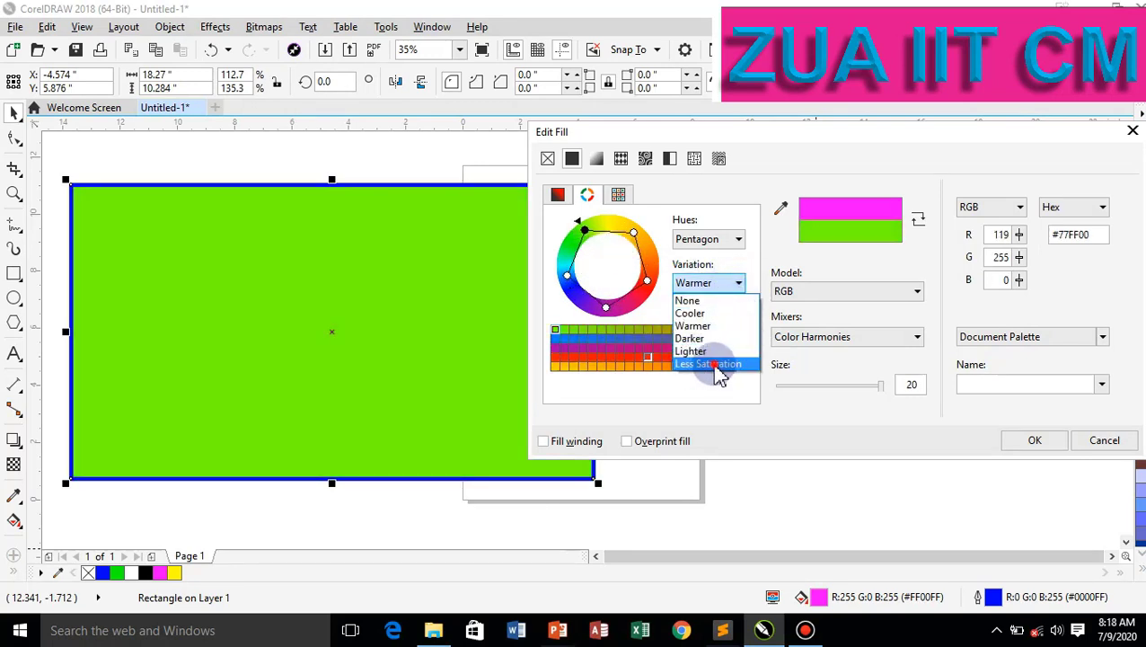
# Set the variation to Less Saturation, and try the greyish-blue swatch #5980A5 and red #FF1500 as the fill.
pyautogui.click(709, 364)
pyautogui.click(685, 339)
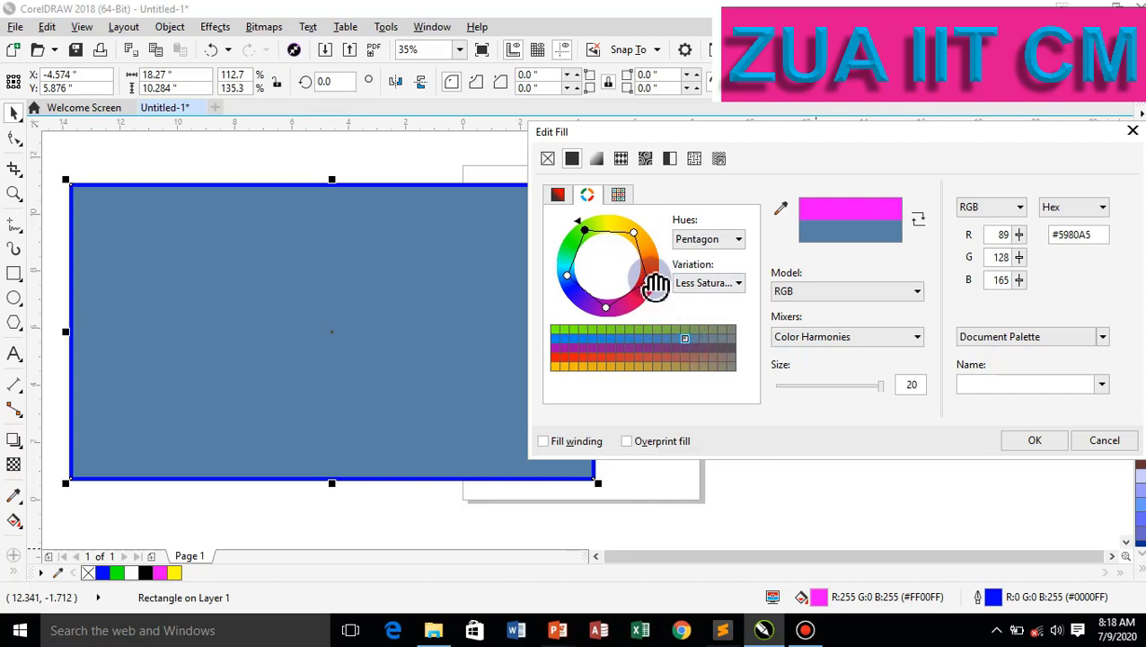
pyautogui.moveTo(654, 281)
pyautogui.mouseDown()
pyautogui.moveTo(614, 299)
pyautogui.moveTo(616, 222)
pyautogui.moveTo(647, 282)
pyautogui.mouseUp()
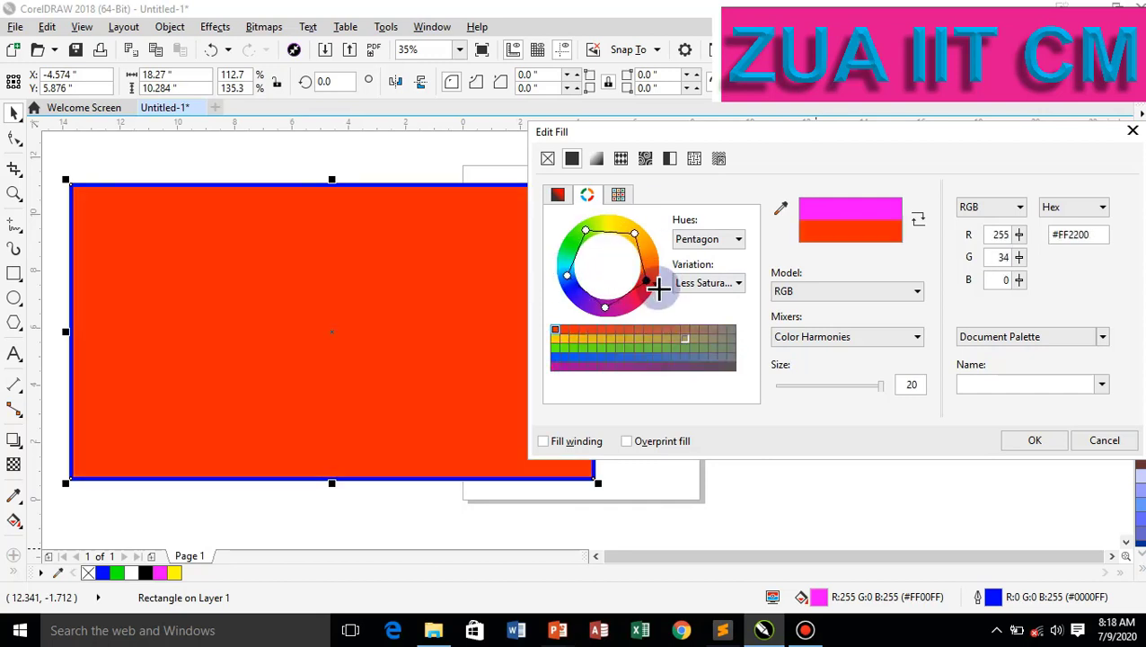
# Change the harmony variation to None and back to Lighter.
pyautogui.click(739, 292)
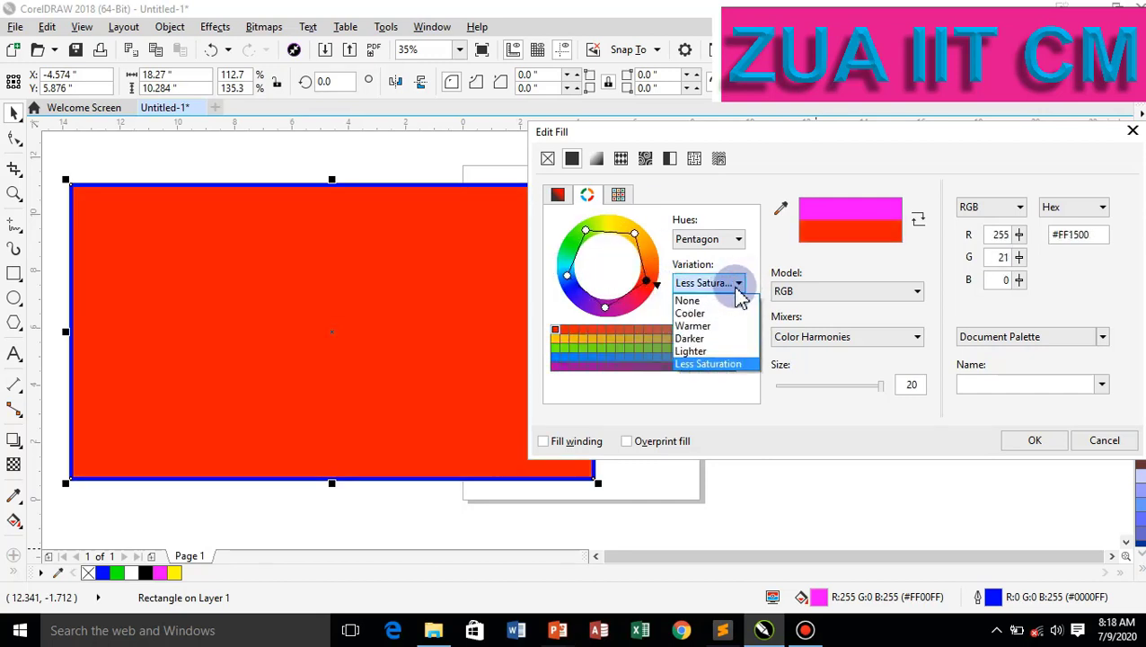
pyautogui.click(697, 300)
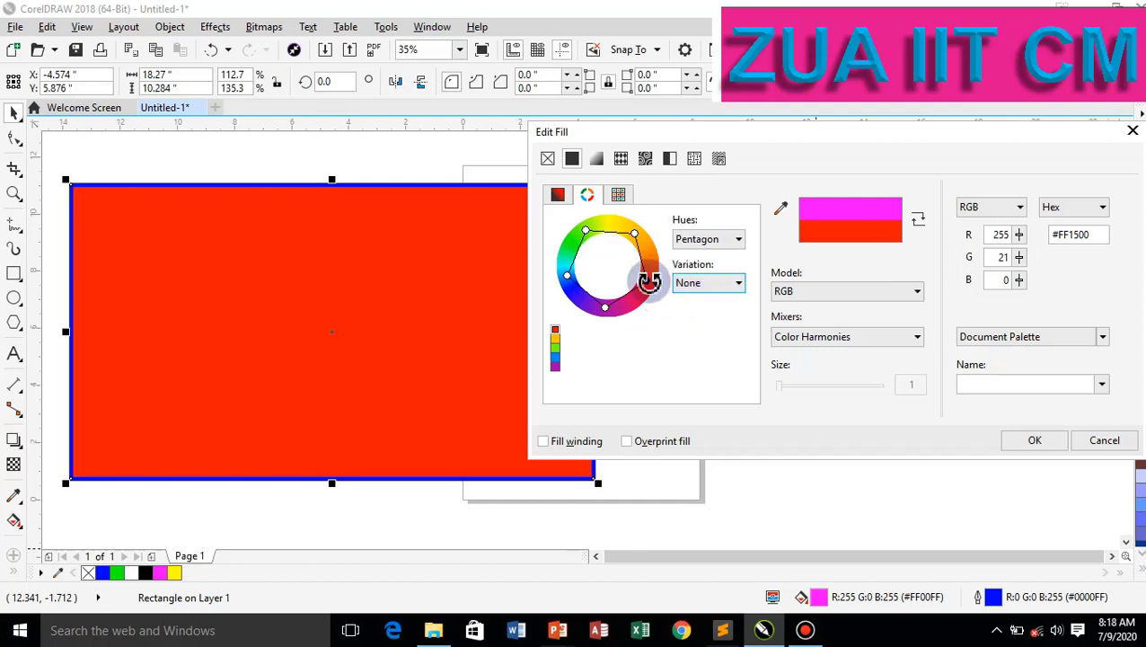
pyautogui.click(740, 285)
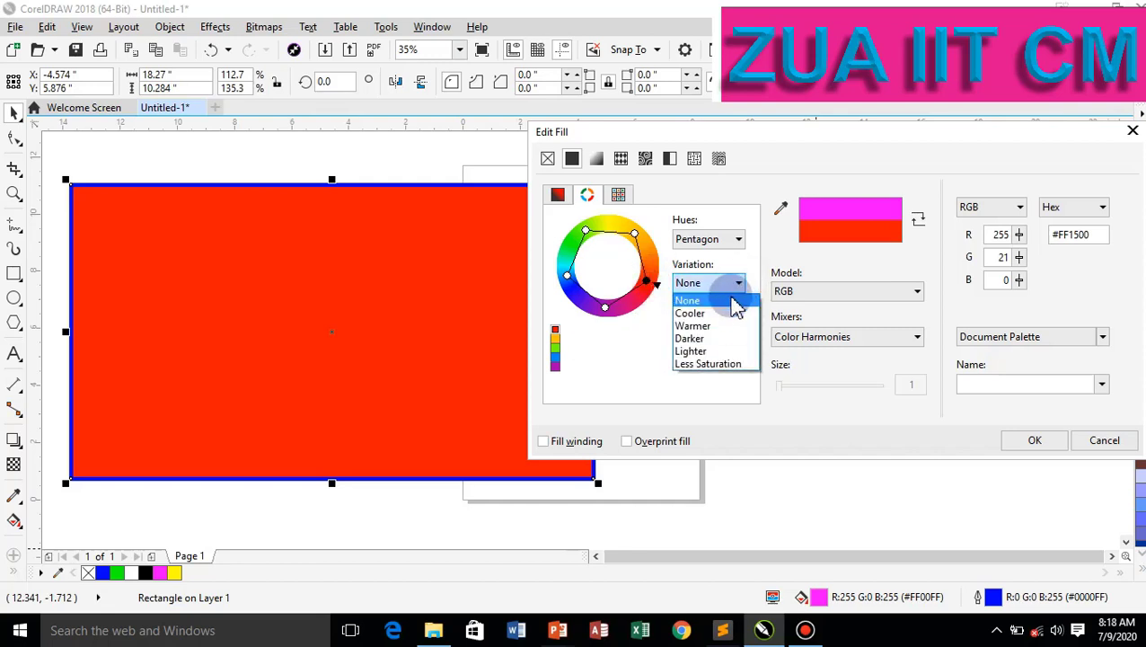
pyautogui.click(704, 350)
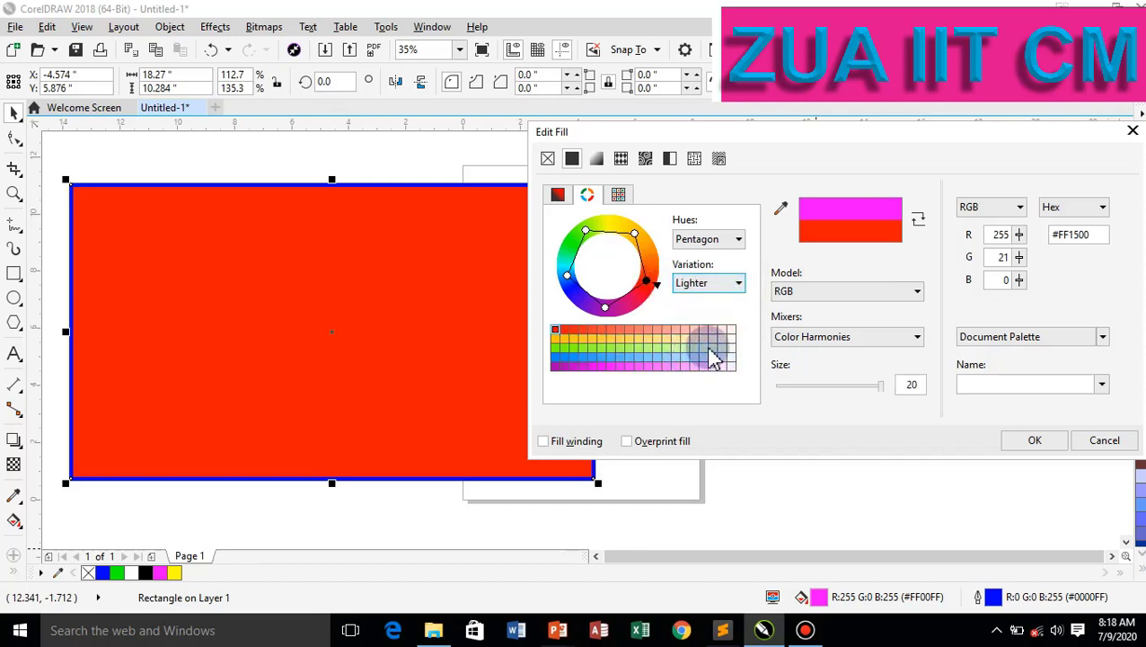
# Try the pale green swatch #E9FFD7 for the rectangle, and rotate the colour wheel to orange, hex #FFAE00.
pyautogui.click(712, 348)
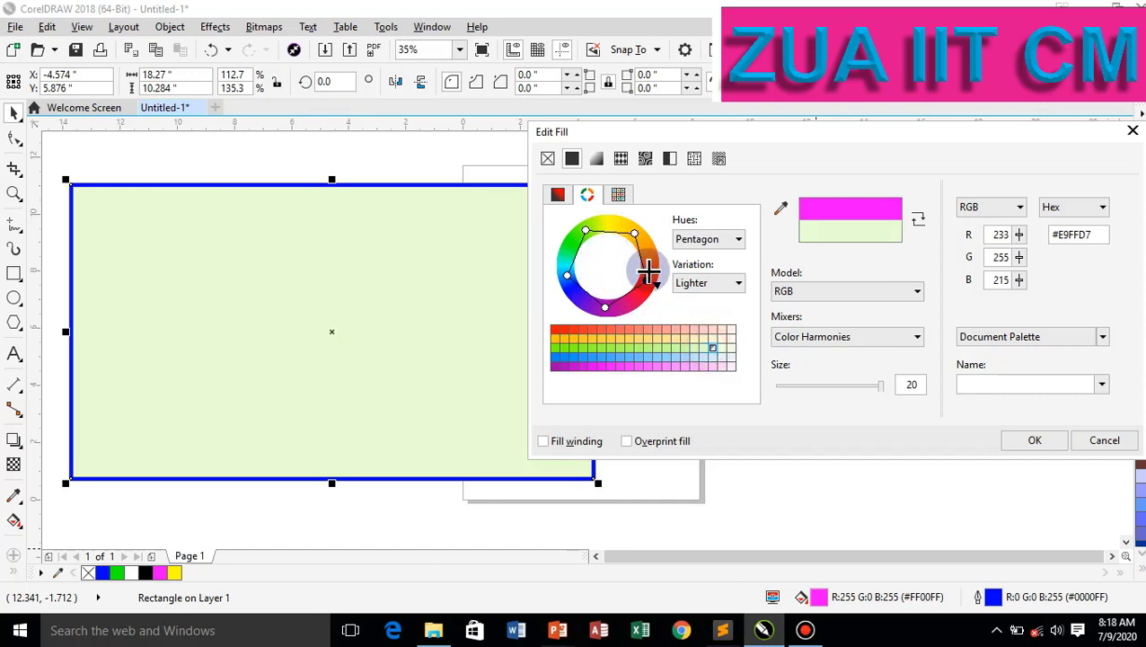
pyautogui.click(564, 338)
pyautogui.moveTo(642, 287); pyautogui.dragTo(639, 242)
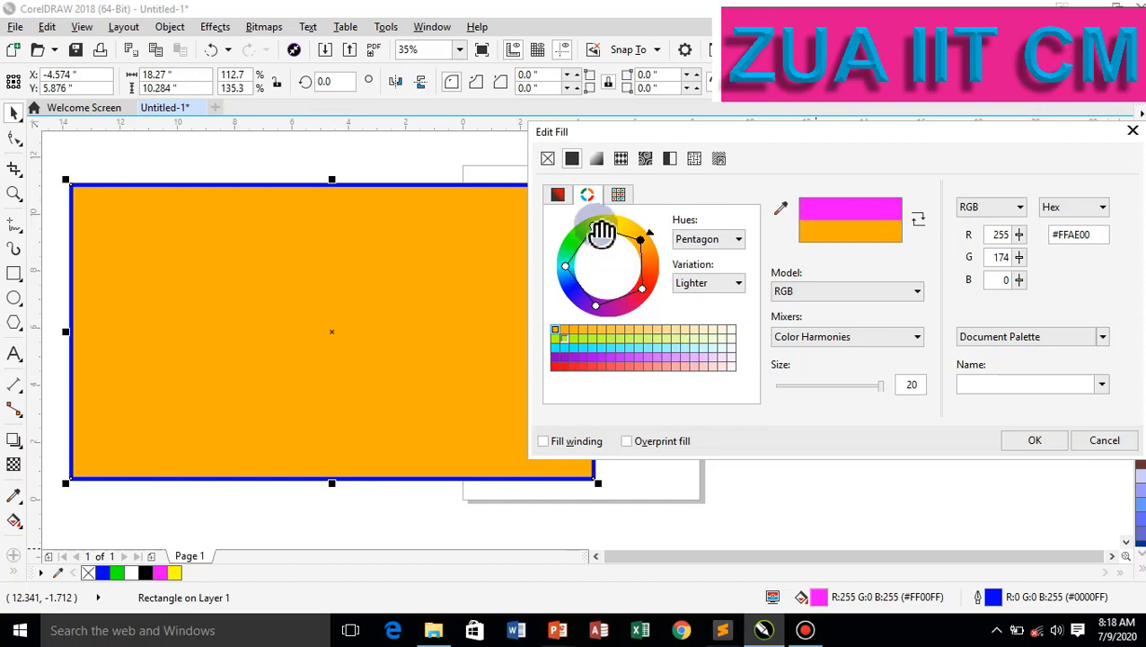
# Switch the fill to the PANTONE solid coated palette and, after trying orange swatches, choose PANTONE Process Magenta C.
pyautogui.click(559, 197)
pyautogui.click(586, 197)
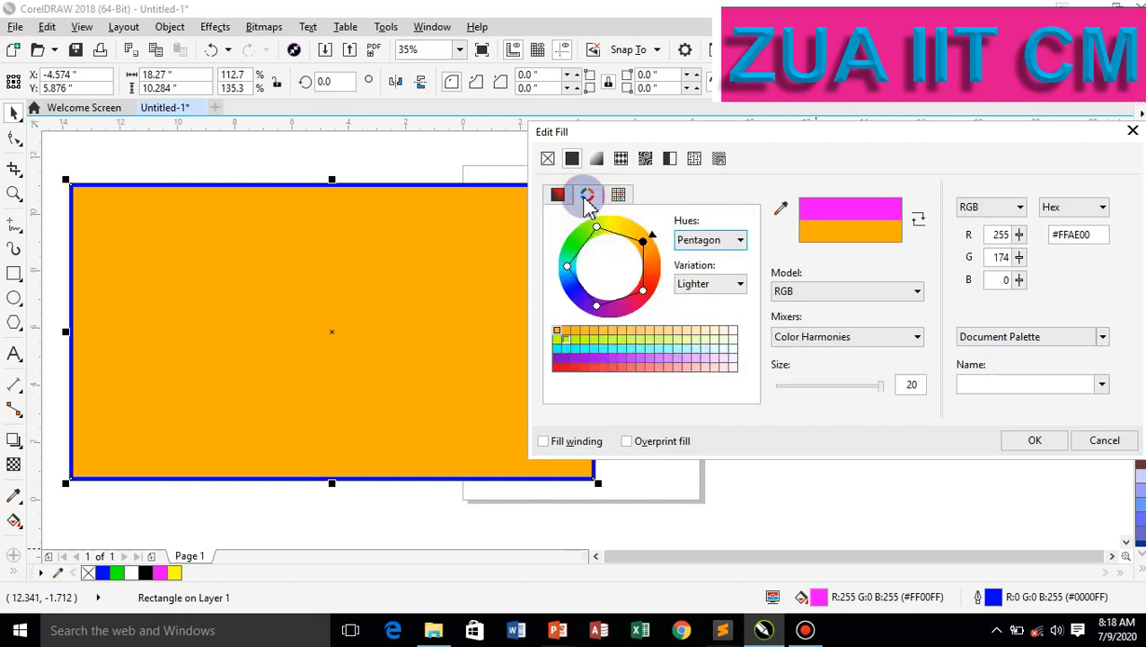
pyautogui.click(616, 193)
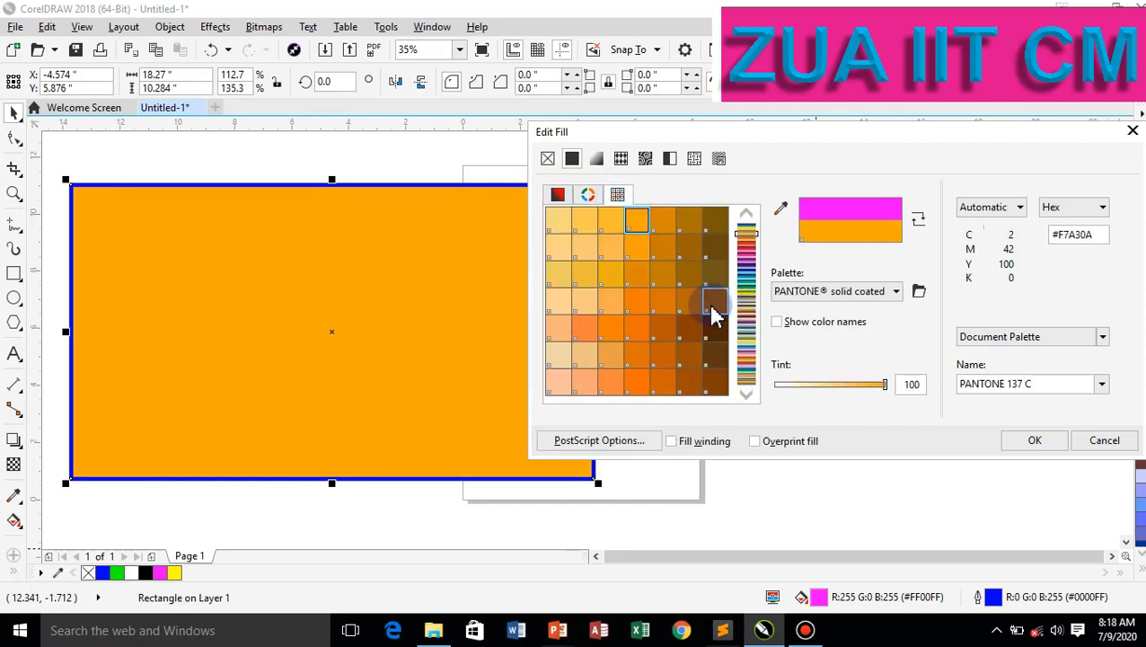
pyautogui.click(688, 275)
pyautogui.click(662, 301)
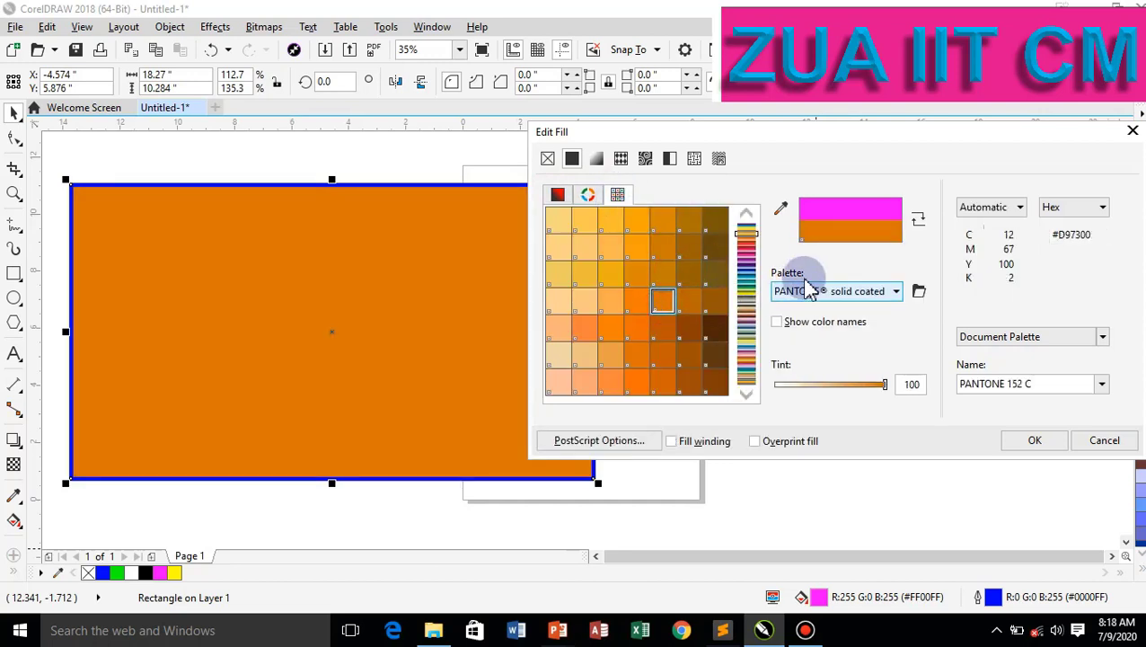
pyautogui.moveTo(749, 237)
pyautogui.mouseDown()
pyautogui.moveTo(708, 400)
pyautogui.moveTo(745, 226)
pyautogui.mouseUp()
pyautogui.click(580, 223)
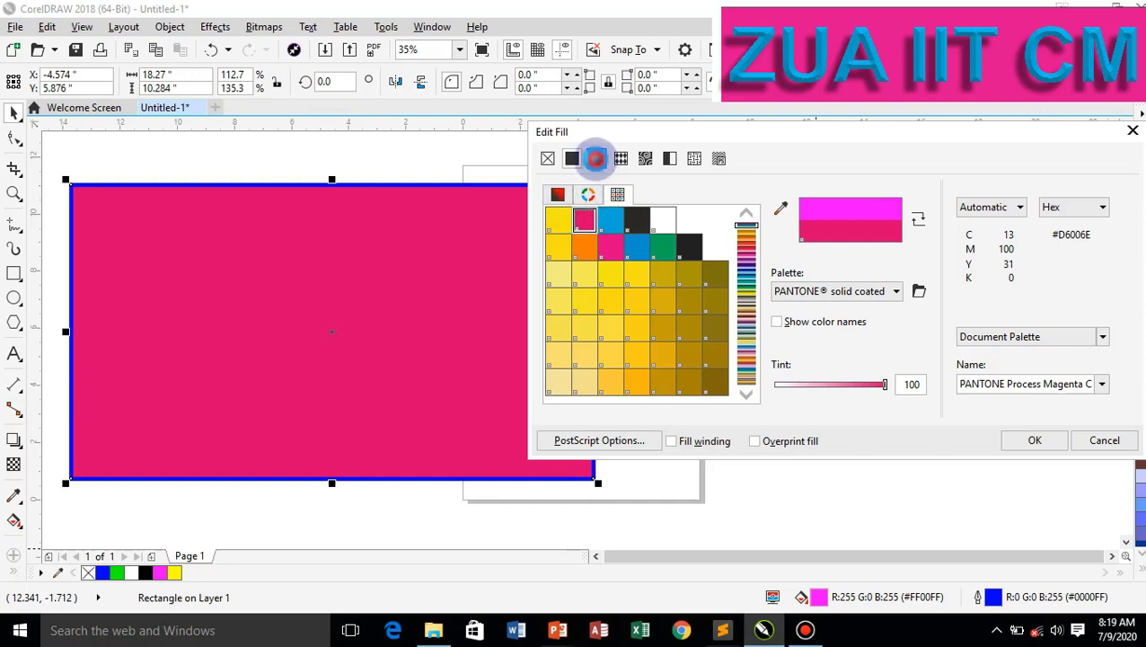
# Change the rectangle's fill to a fountain fill, select its 50% midpoint, and make the blend elliptical.
pyautogui.click(596, 159)
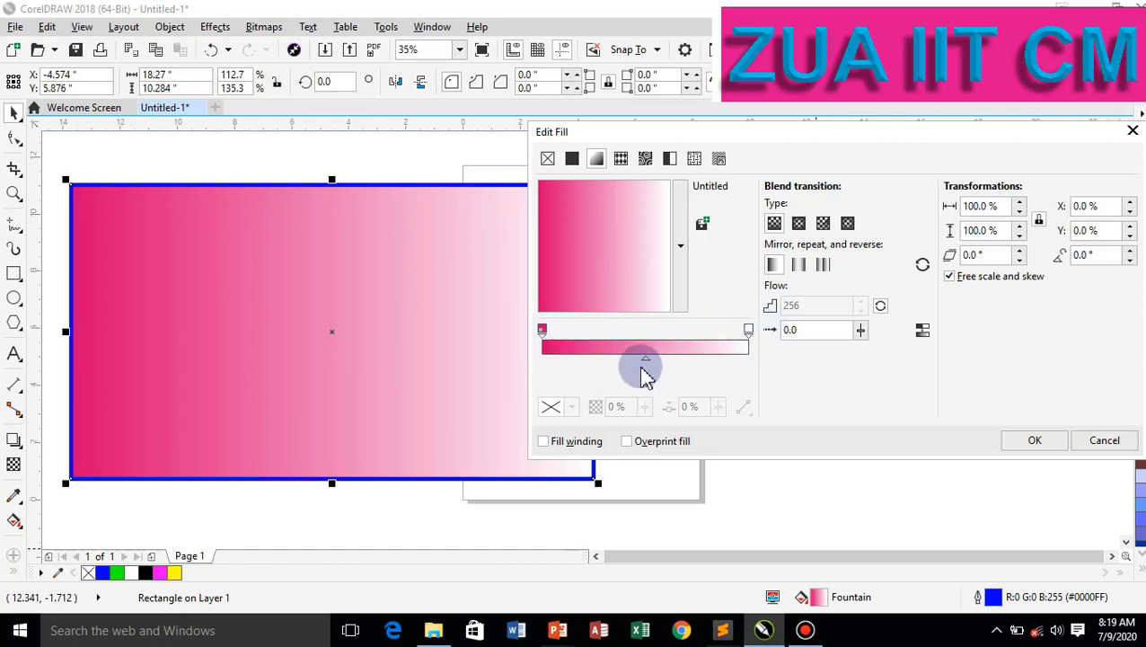
pyautogui.moveTo(646, 368)
pyautogui.mouseDown()
pyautogui.moveTo(763, 386)
pyautogui.moveTo(616, 378)
pyautogui.moveTo(588, 397)
pyautogui.moveTo(683, 341)
pyautogui.moveTo(646, 357)
pyautogui.mouseUp()
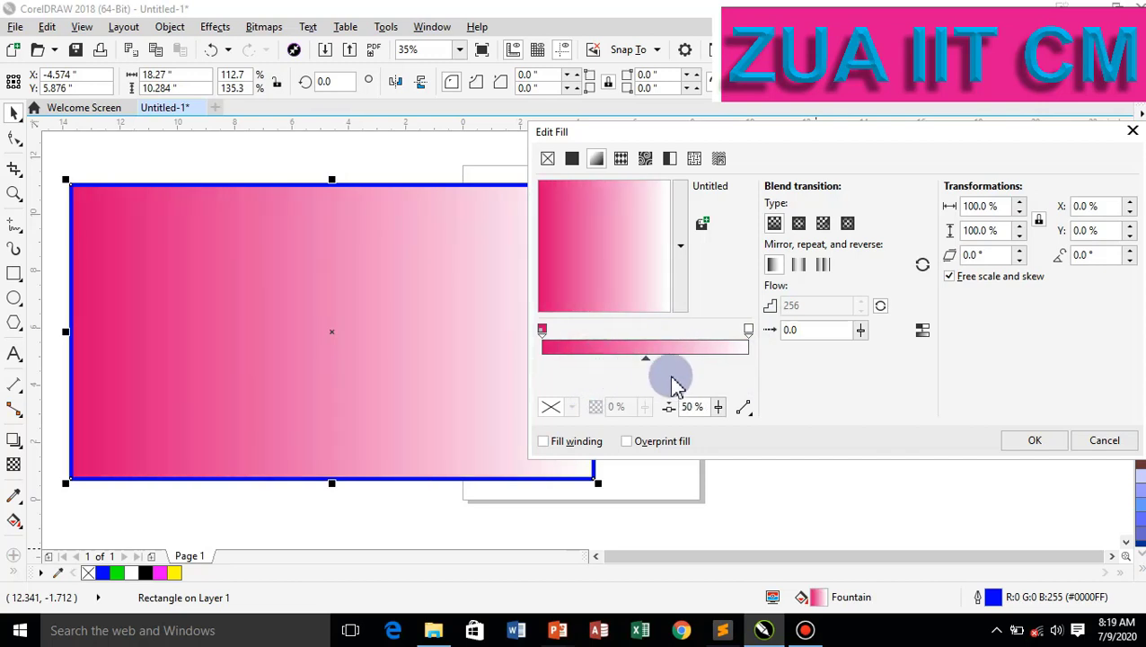
pyautogui.click(800, 227)
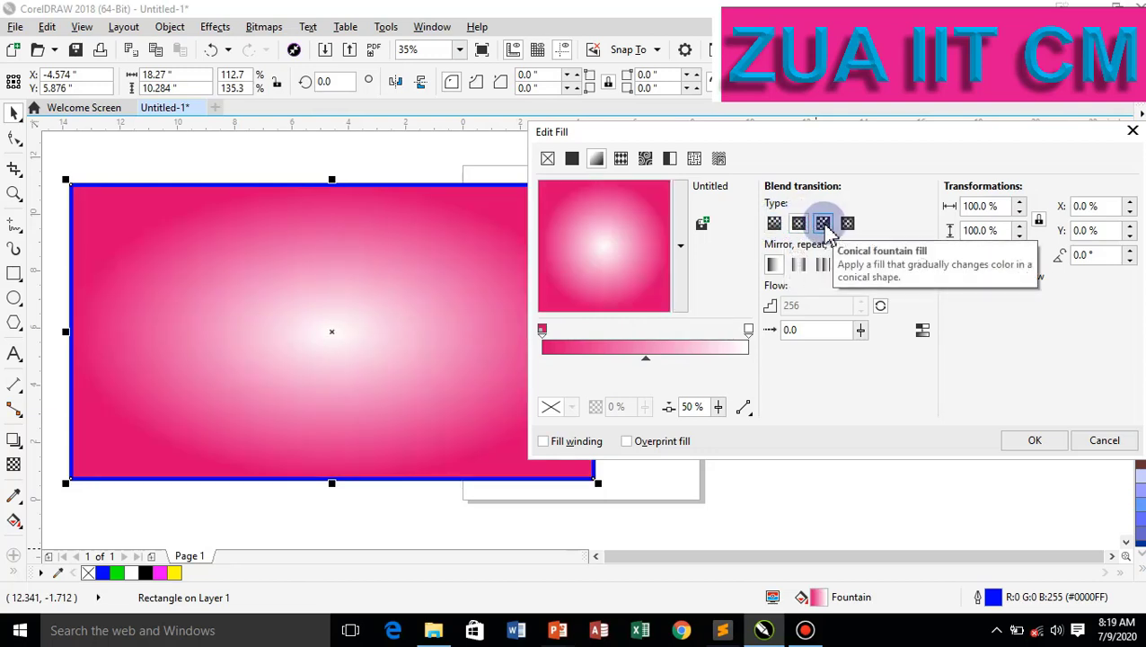
# Try the conical and rectangular fountain fill types, and preview the mirrored and repeated arrangements before returning to the default one.
pyautogui.click(823, 224)
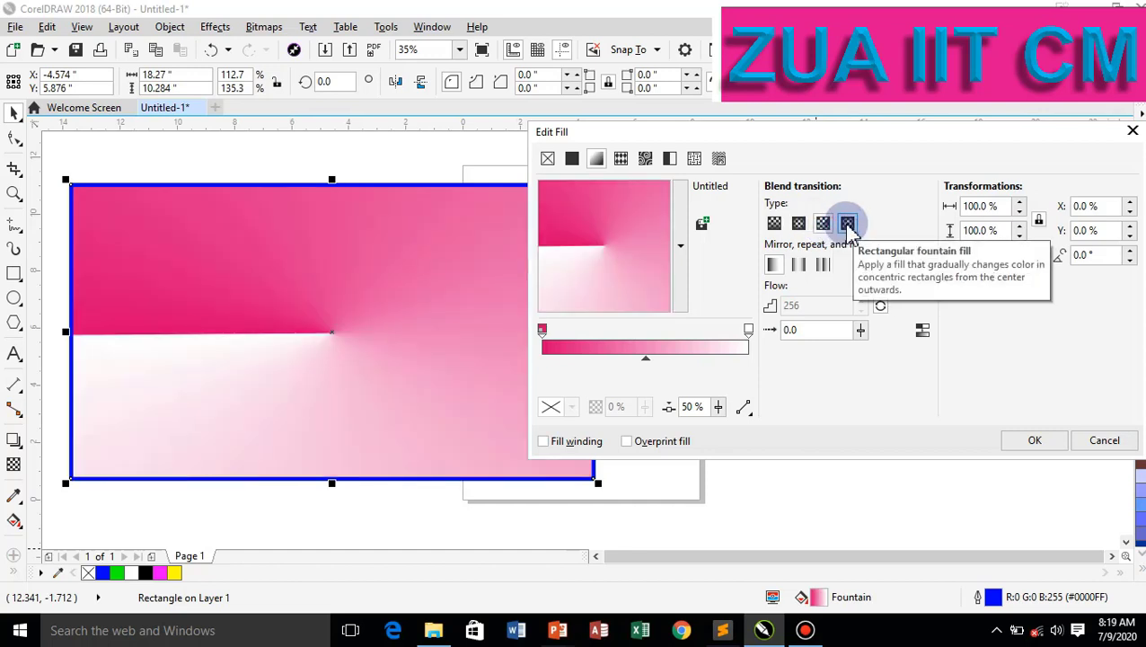
pyautogui.click(849, 224)
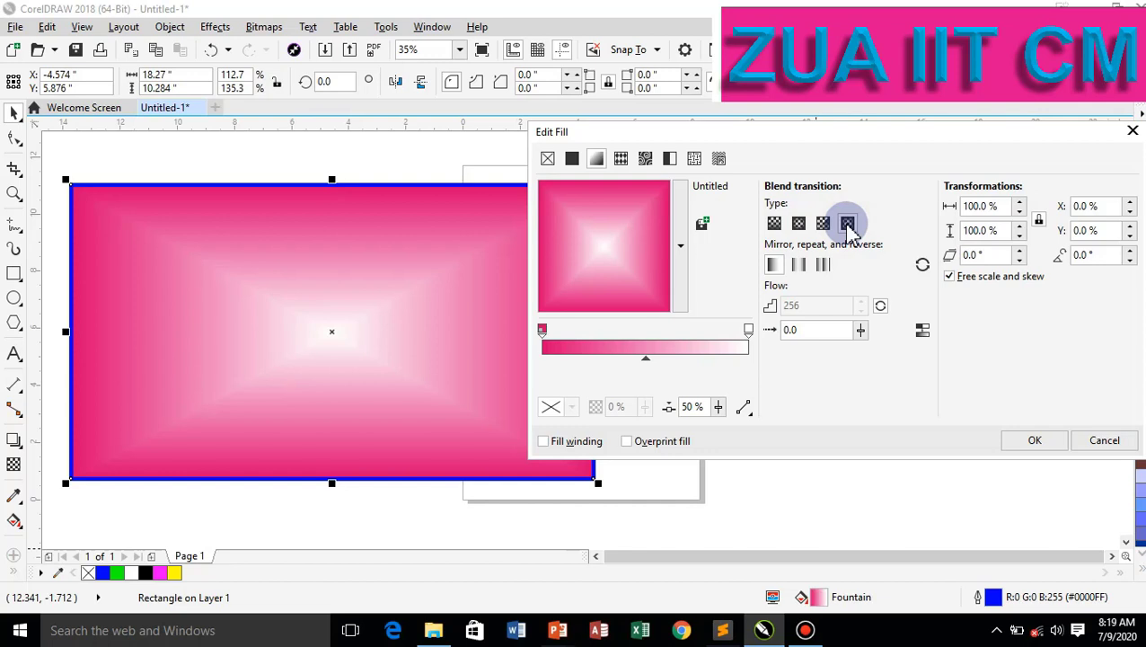
pyautogui.click(800, 269)
pyautogui.click(825, 268)
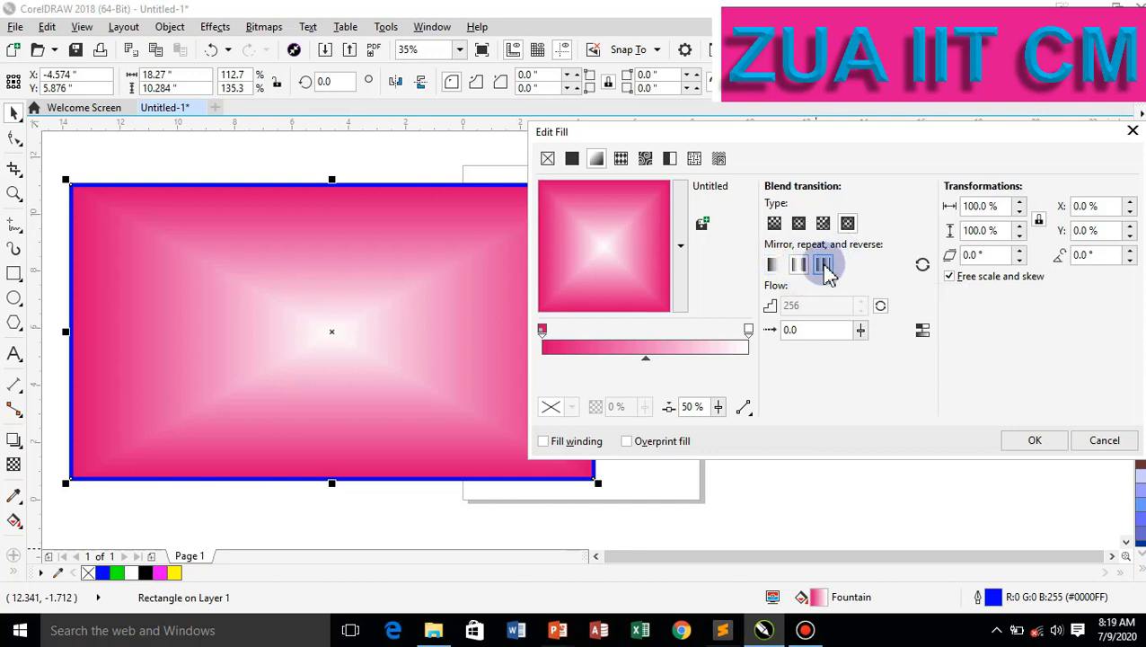
pyautogui.click(826, 270)
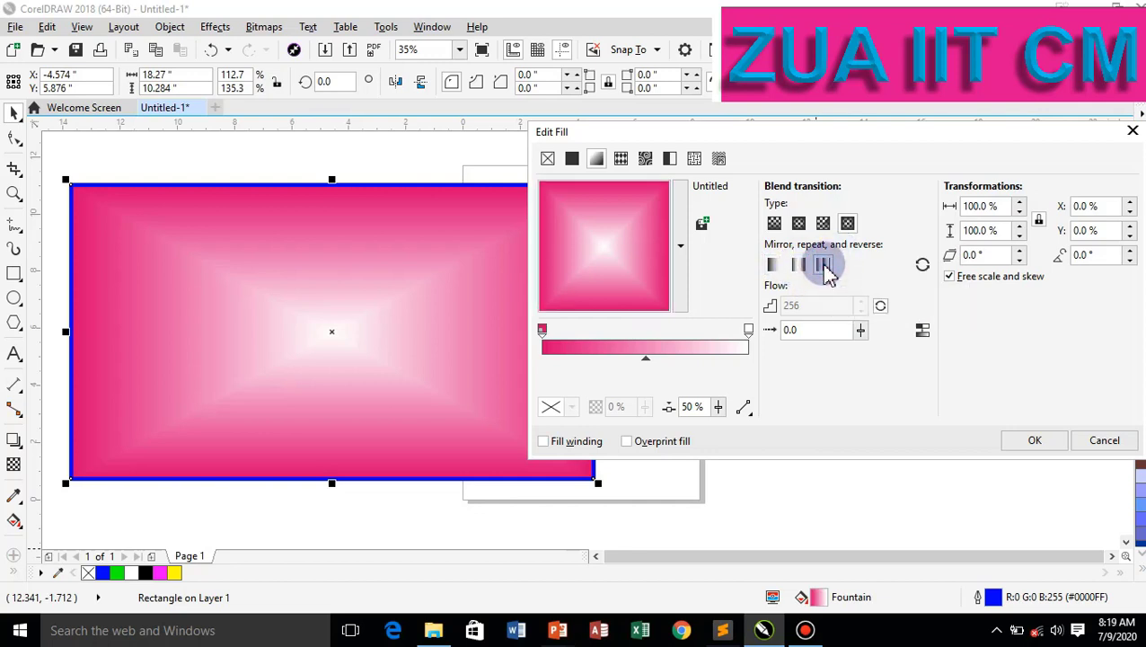
pyautogui.click(774, 268)
pyautogui.click(814, 330)
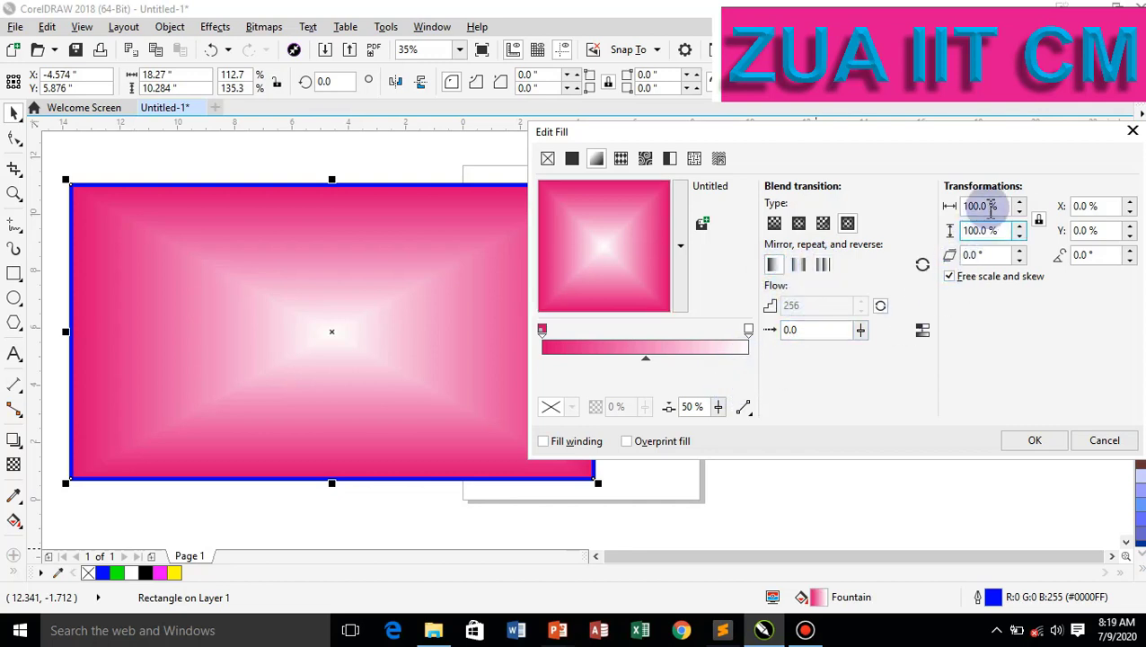
# Make the fountain fill linear, and try scaling its width and height to 121% before returning both to 100%.
pyautogui.click(773, 223)
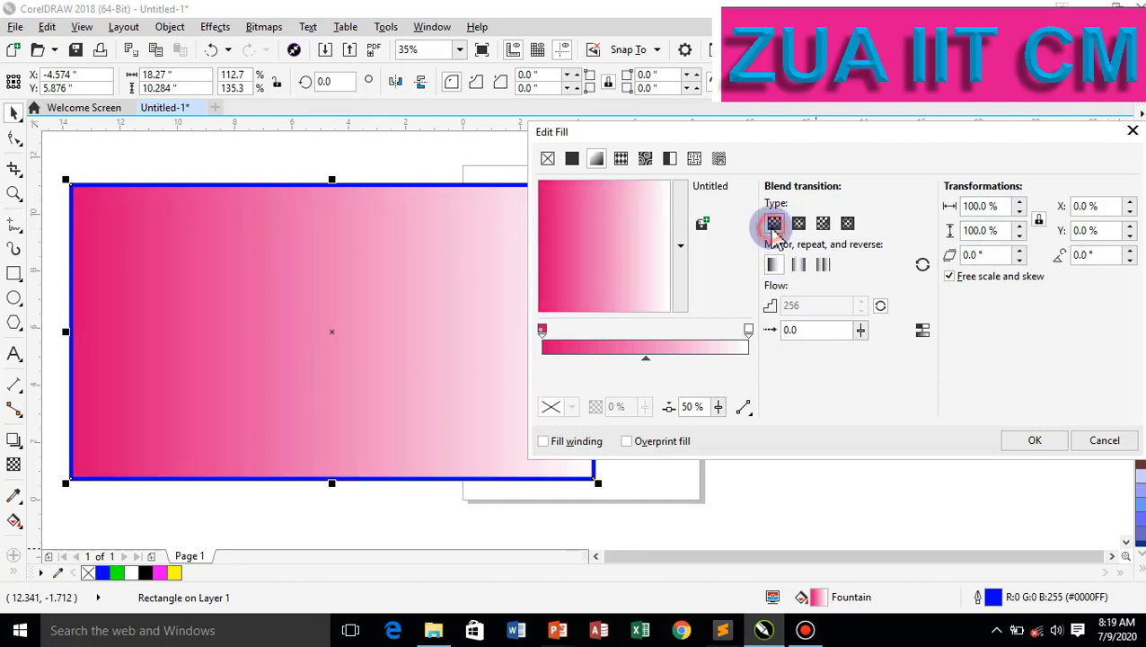
pyautogui.click(990, 208)
pyautogui.click(949, 210)
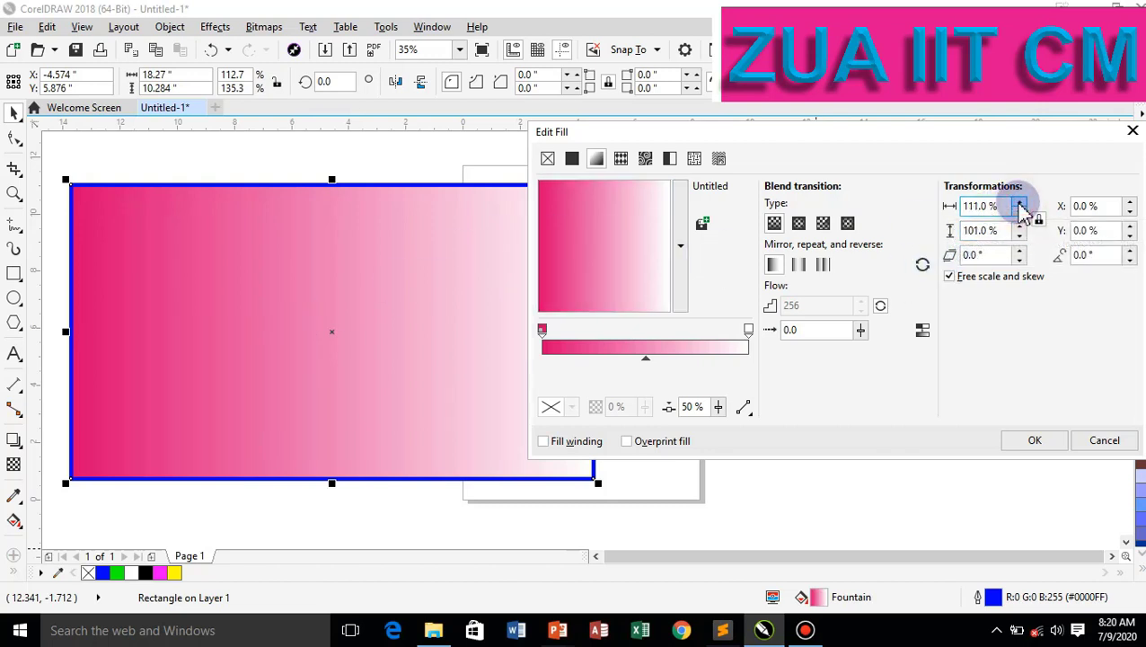
pyautogui.click(1021, 207)
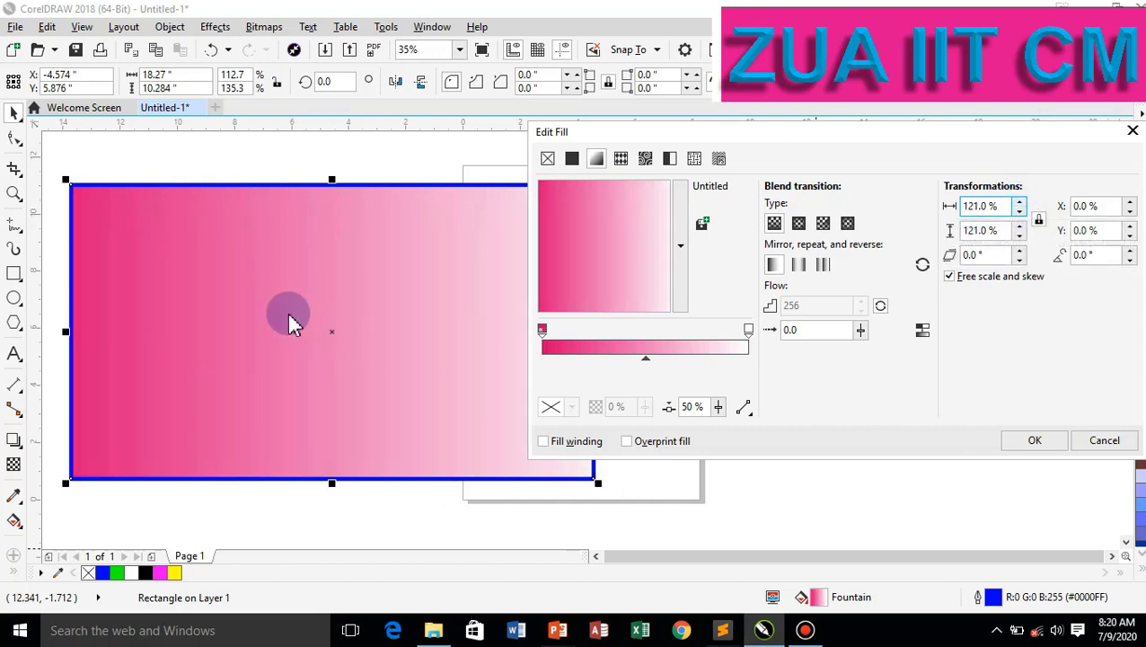
pyautogui.click(1020, 213)
pyautogui.click(1020, 214)
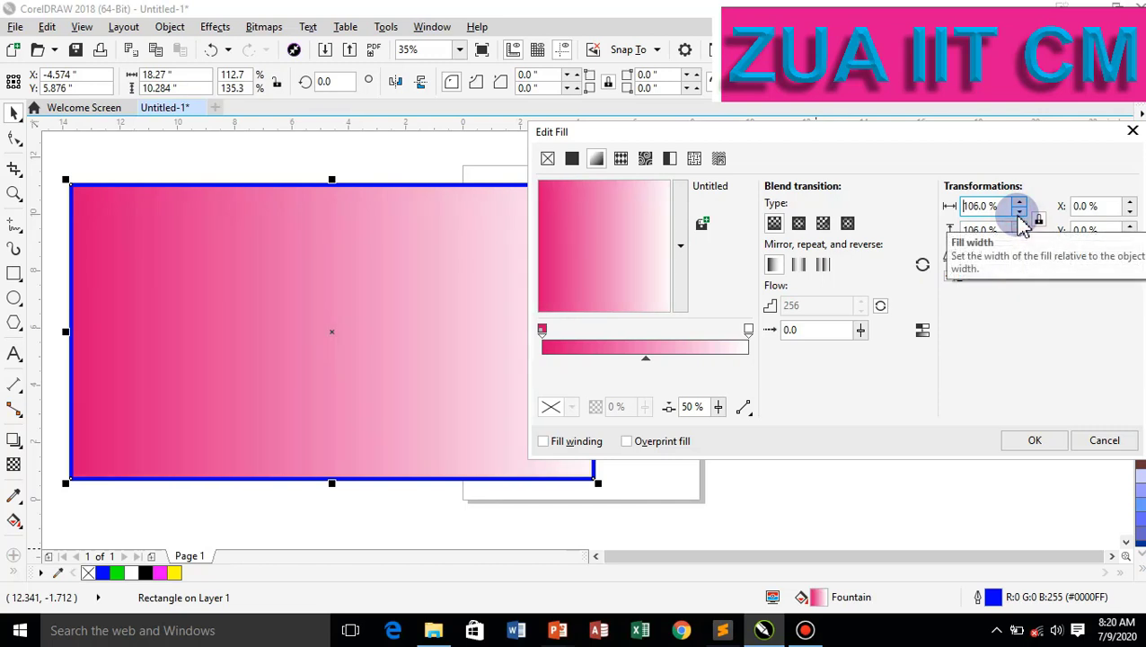
pyautogui.click(1021, 214)
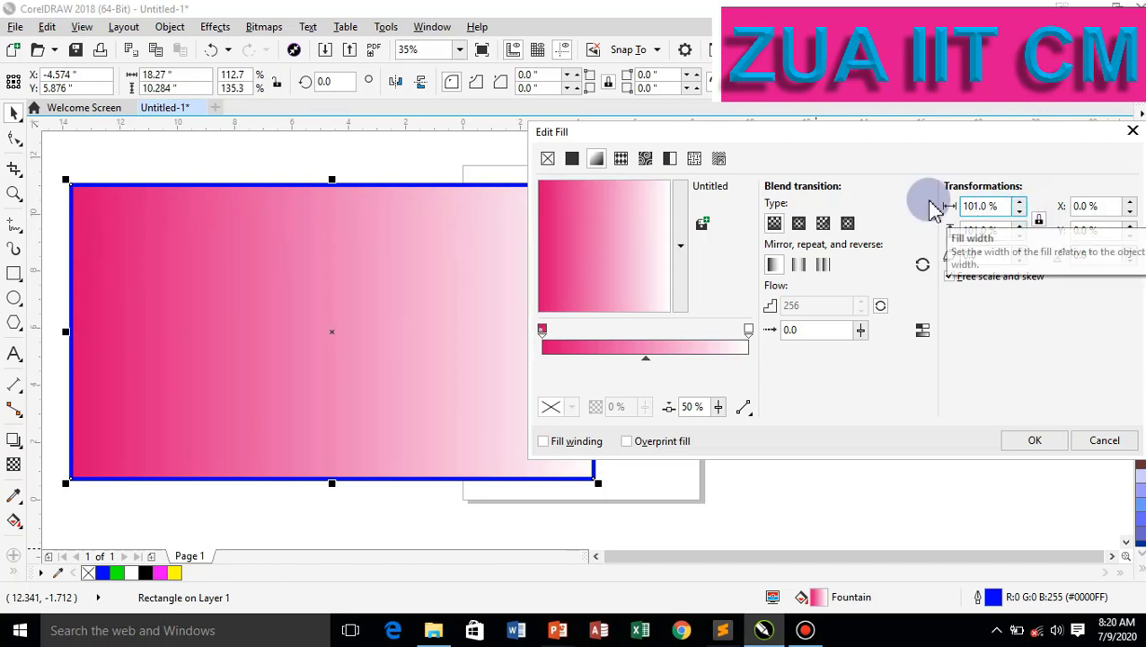
pyautogui.click(1019, 214)
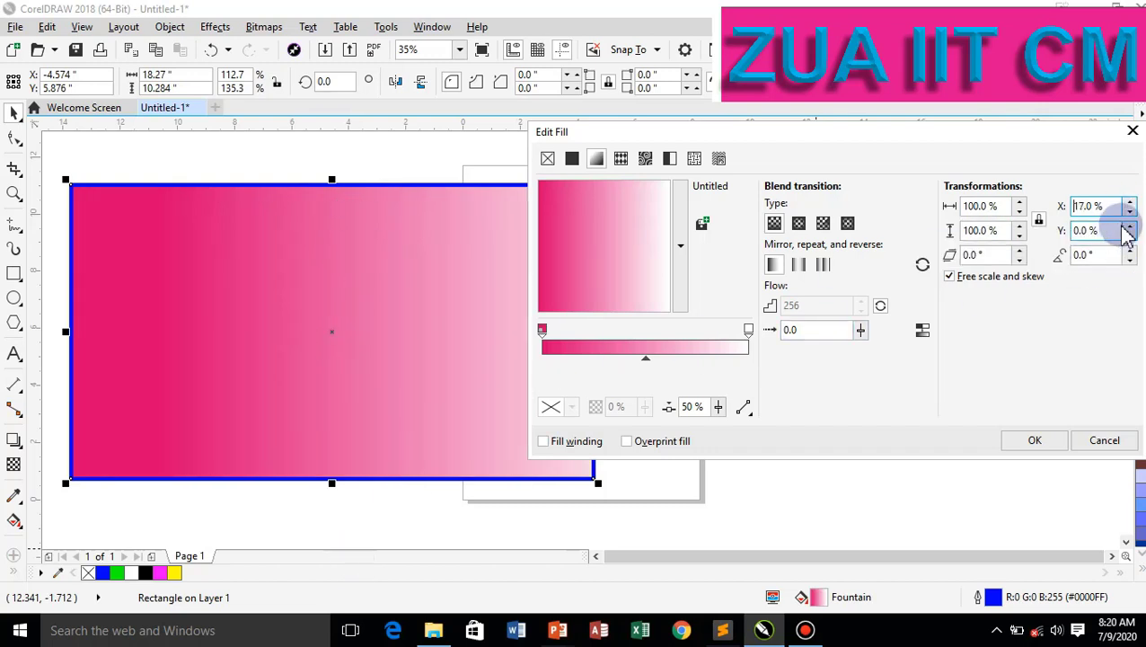
# Set the fountain fill's horizontal offset to 0%.
pyautogui.click(1131, 213)
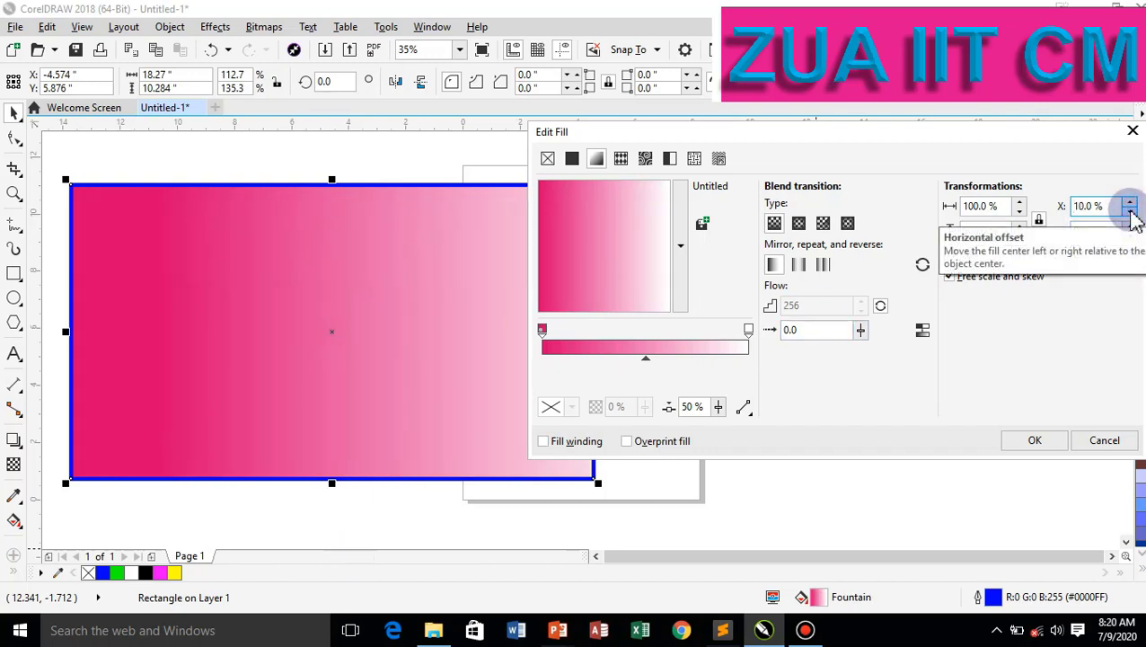
pyautogui.click(1131, 213)
pyautogui.click(1131, 213)
pyautogui.click(1131, 213)
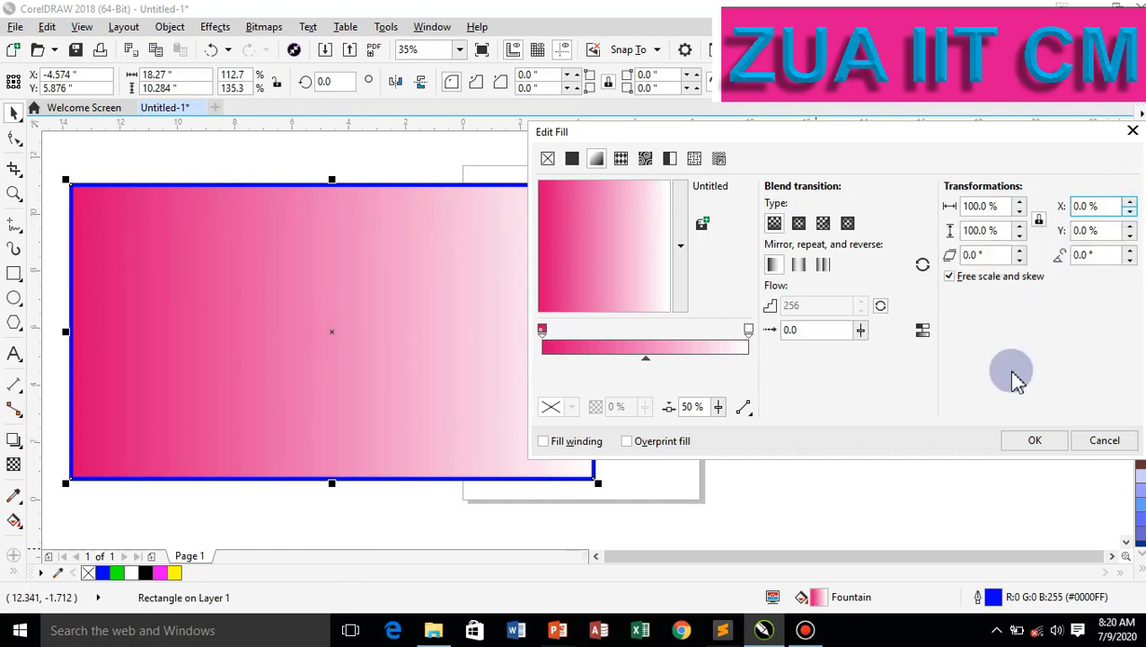
# Try rotating the fill by -1° and adjusting its skew, leaving both at 0°.
pyautogui.click(1129, 251)
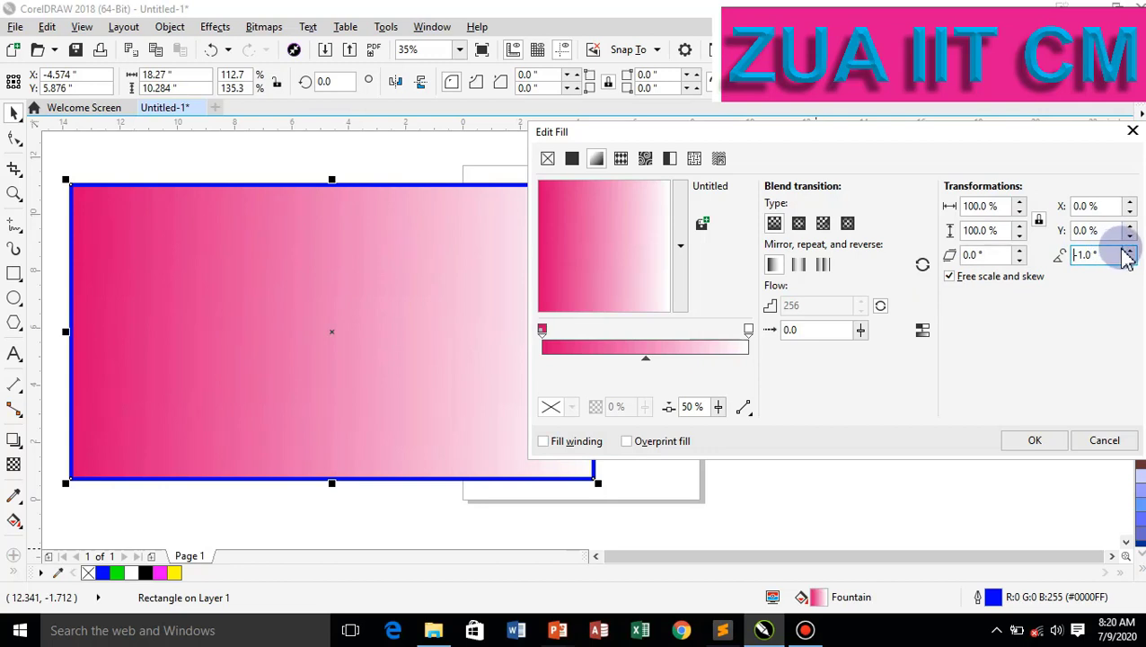
pyautogui.click(1130, 260)
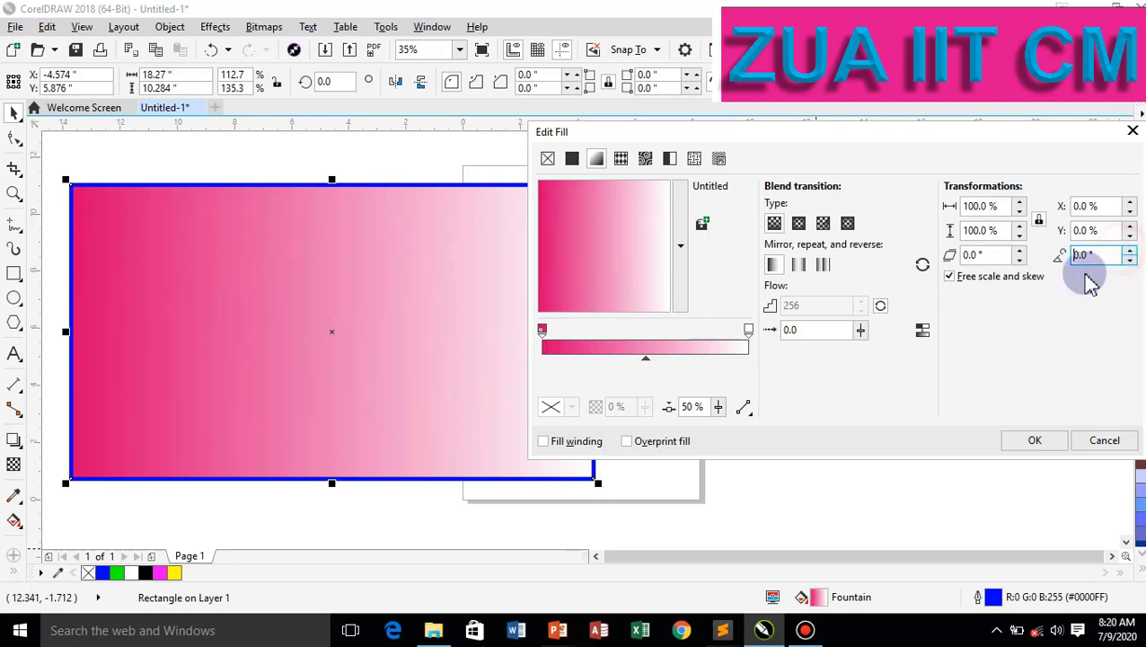
pyautogui.click(1021, 252)
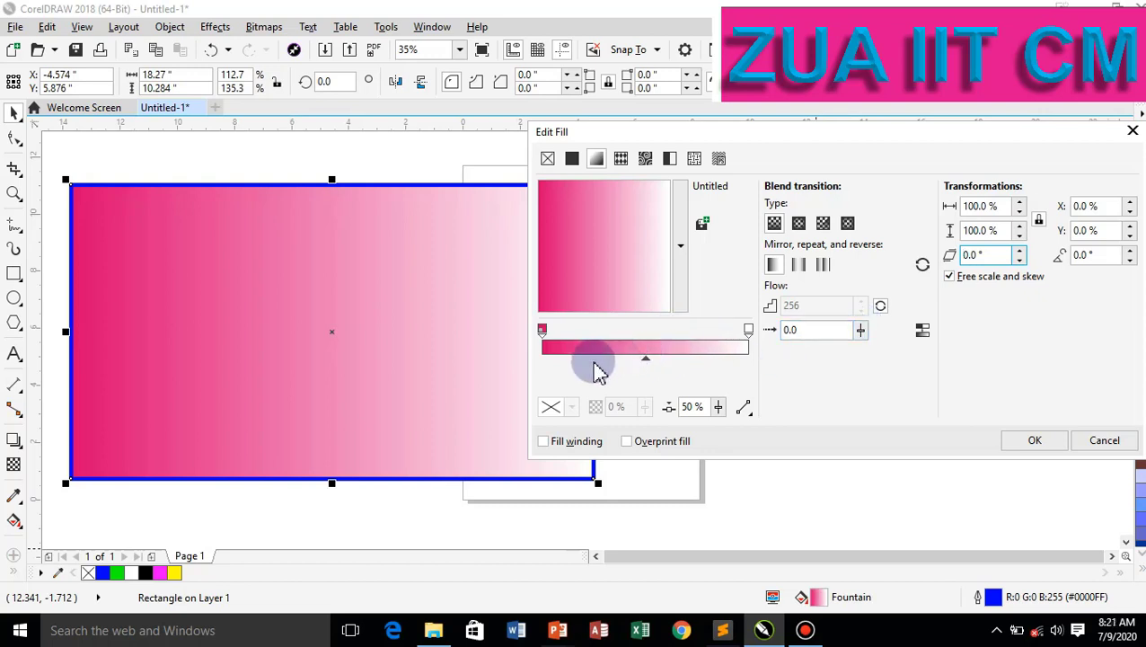
# Change the fountain fill's start node to green in CMYK, with C 69, M 0, Y 100, K 0.
pyautogui.click(541, 331)
pyautogui.click(571, 407)
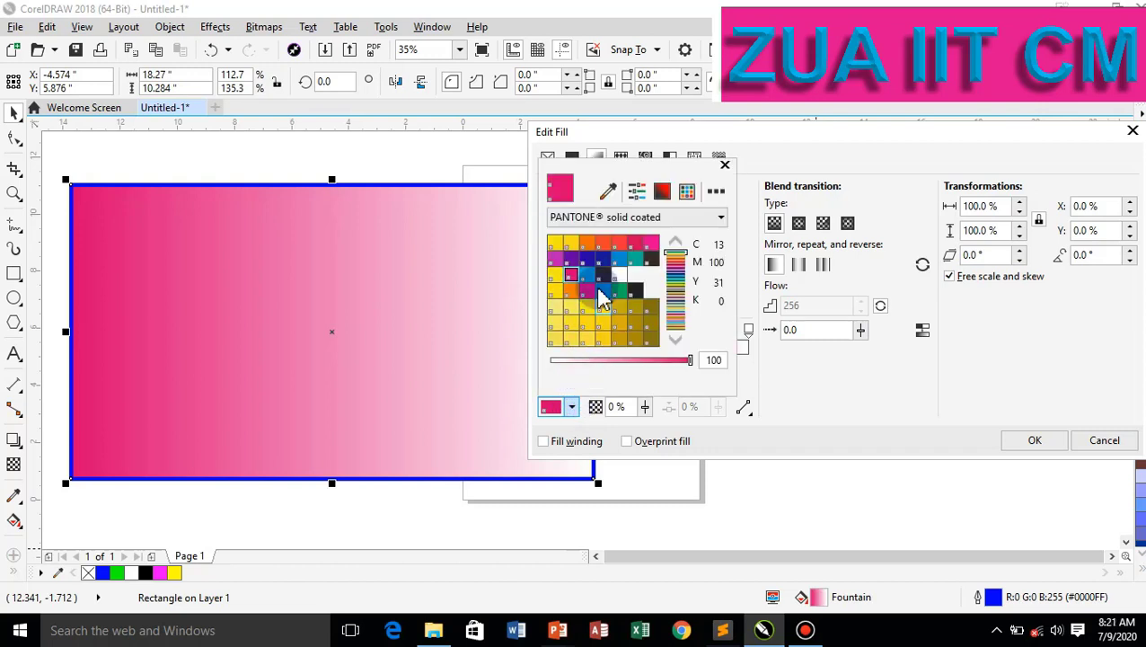
pyautogui.click(662, 191)
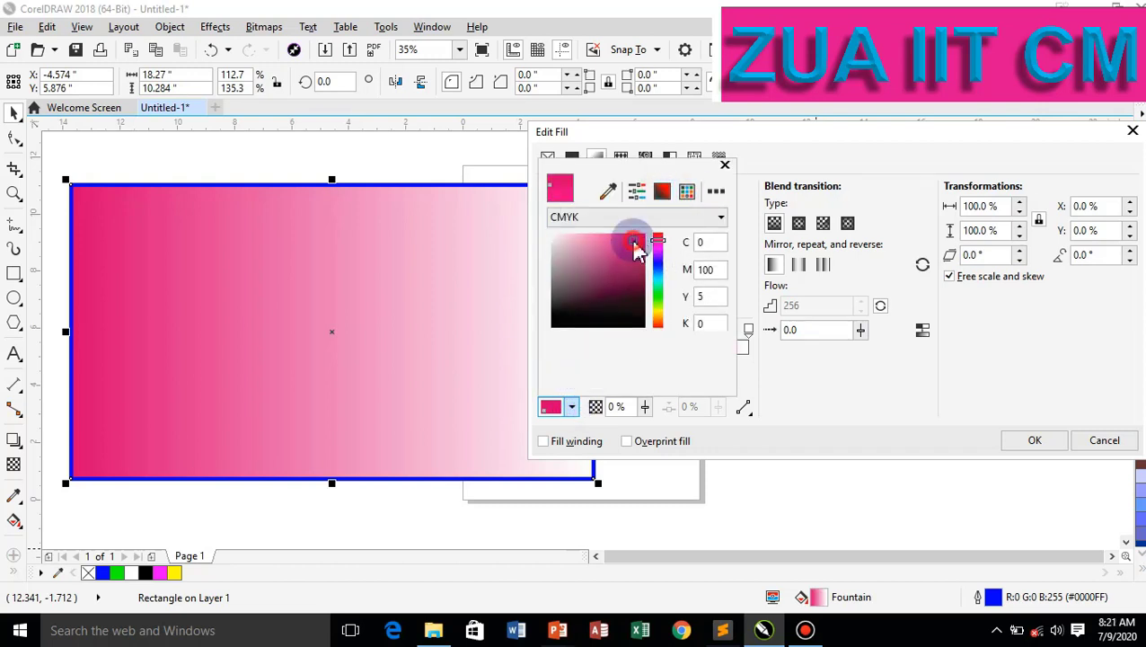
pyautogui.click(584, 258)
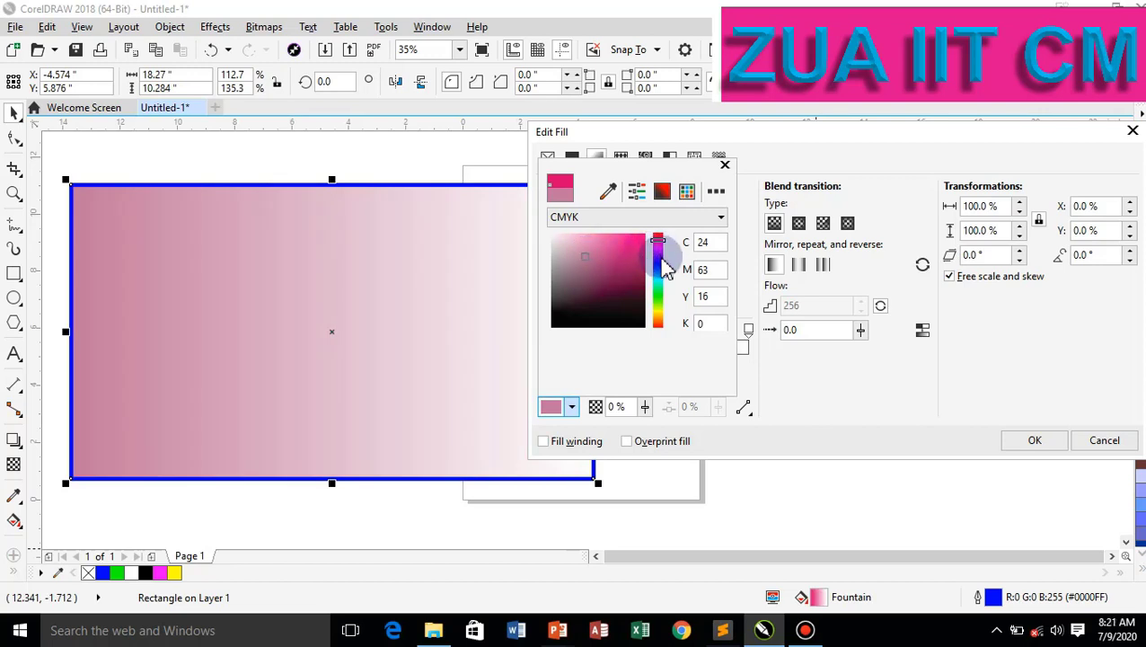
pyautogui.click(658, 297)
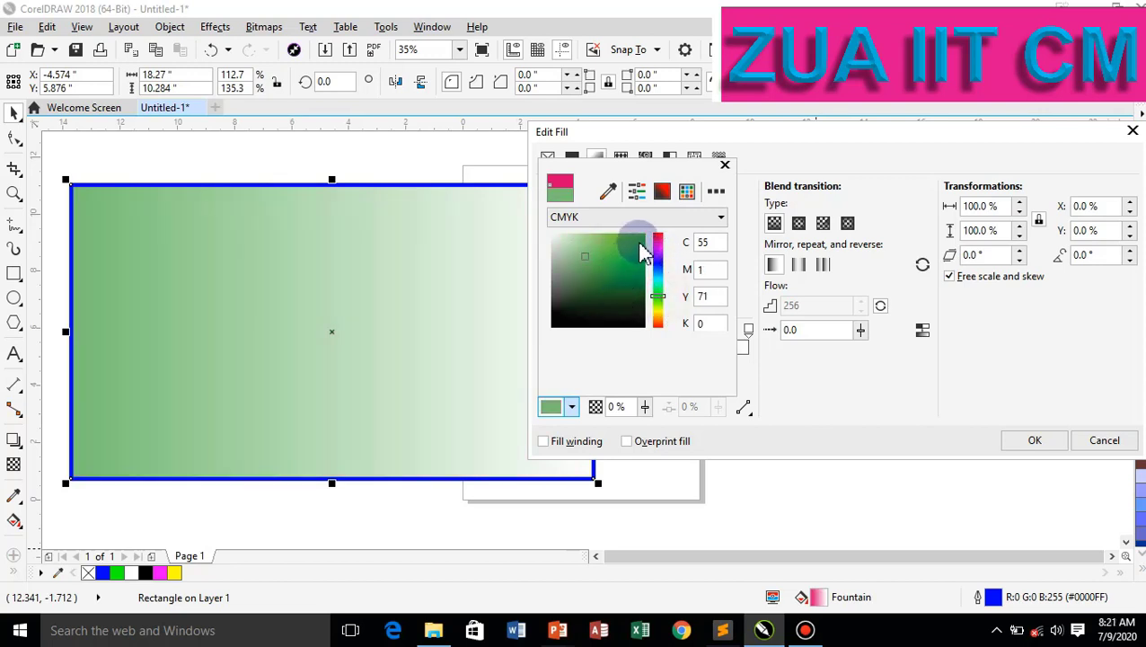
pyautogui.click(640, 251)
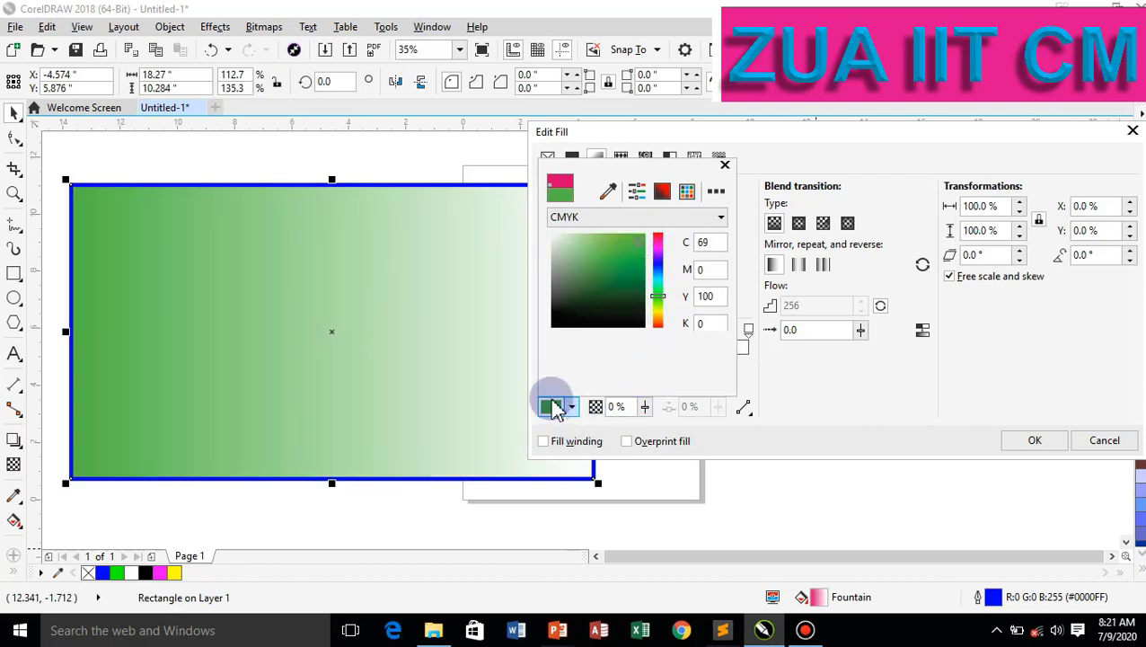
pyautogui.click(840, 420)
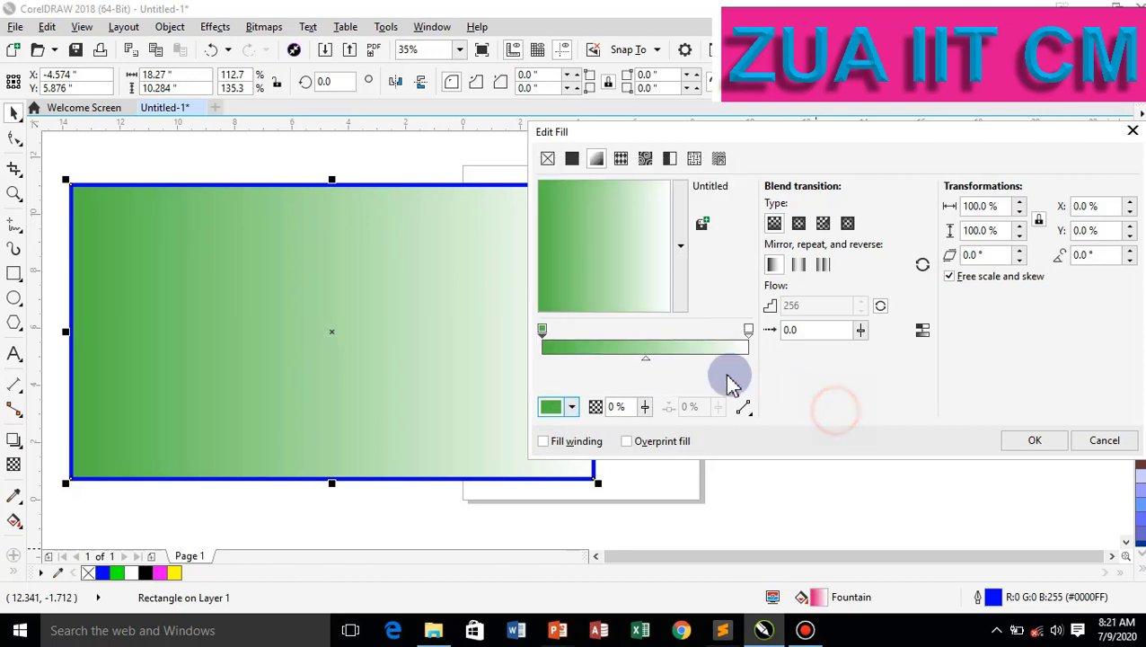
# Change the fountain fill's white end node to red, hex #C93232.
pyautogui.click(749, 330)
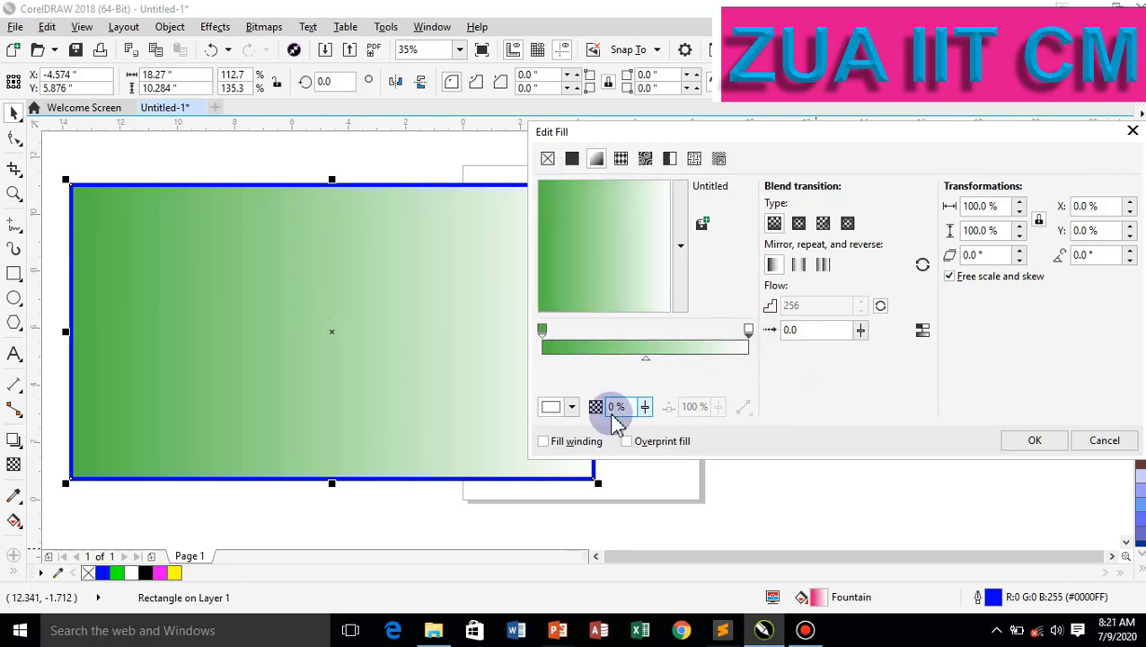
pyautogui.click(572, 407)
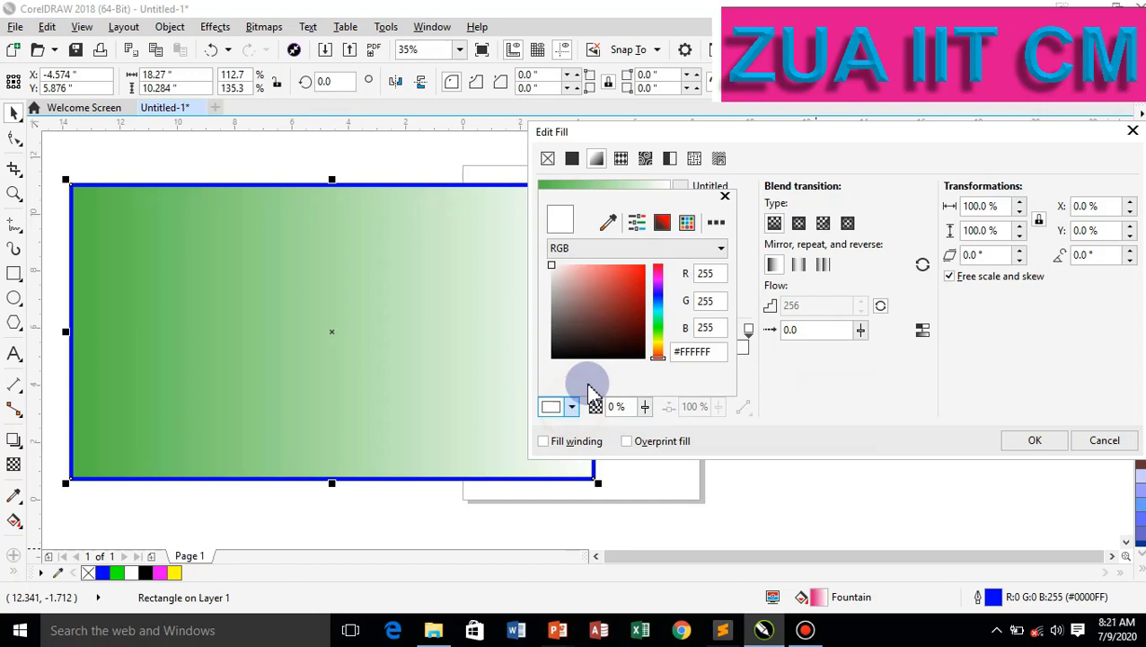
pyautogui.click(622, 289)
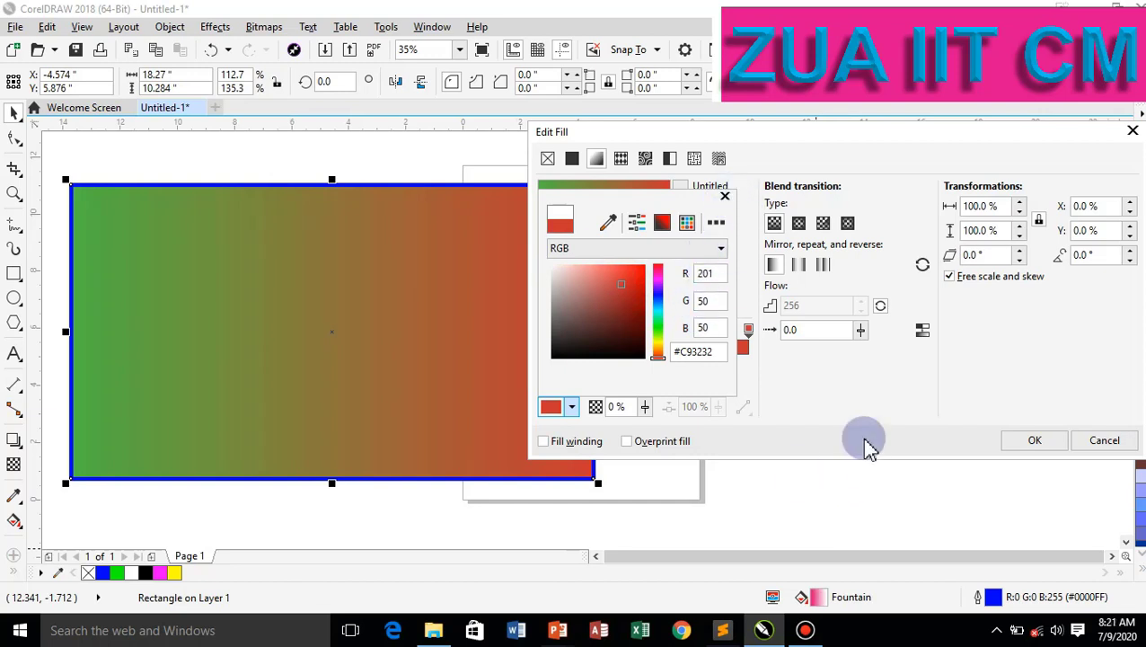
pyautogui.click(850, 390)
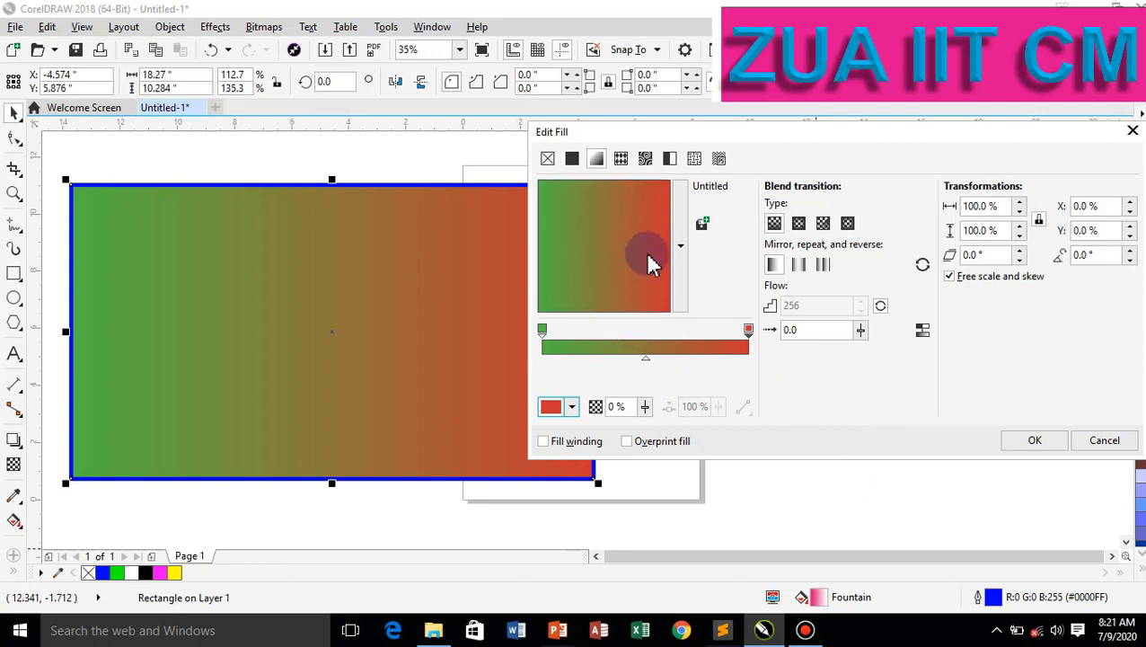
# Rotate the blend direction to about 82.5° after trying 150.4°, keeping the default non-mirrored arrangement.
pyautogui.moveTo(652, 259); pyautogui.dragTo(601, 244)
pyautogui.click(798, 265)
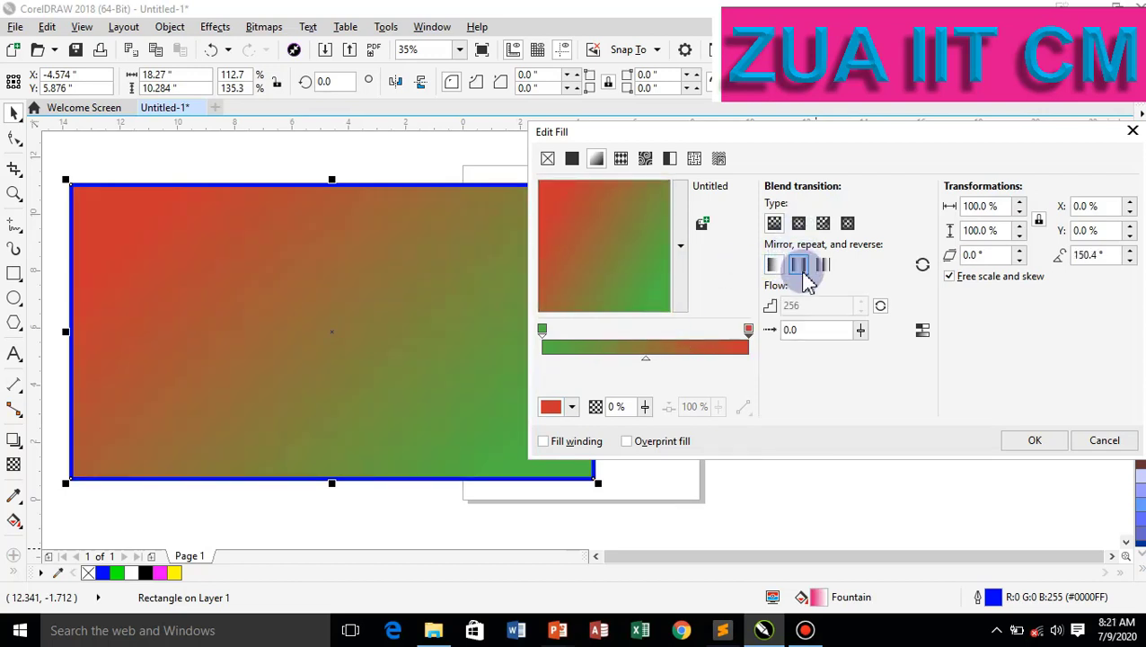
pyautogui.click(775, 266)
pyautogui.moveTo(625, 216)
pyautogui.mouseDown()
pyautogui.moveTo(614, 205)
pyautogui.moveTo(628, 219)
pyautogui.mouseUp()
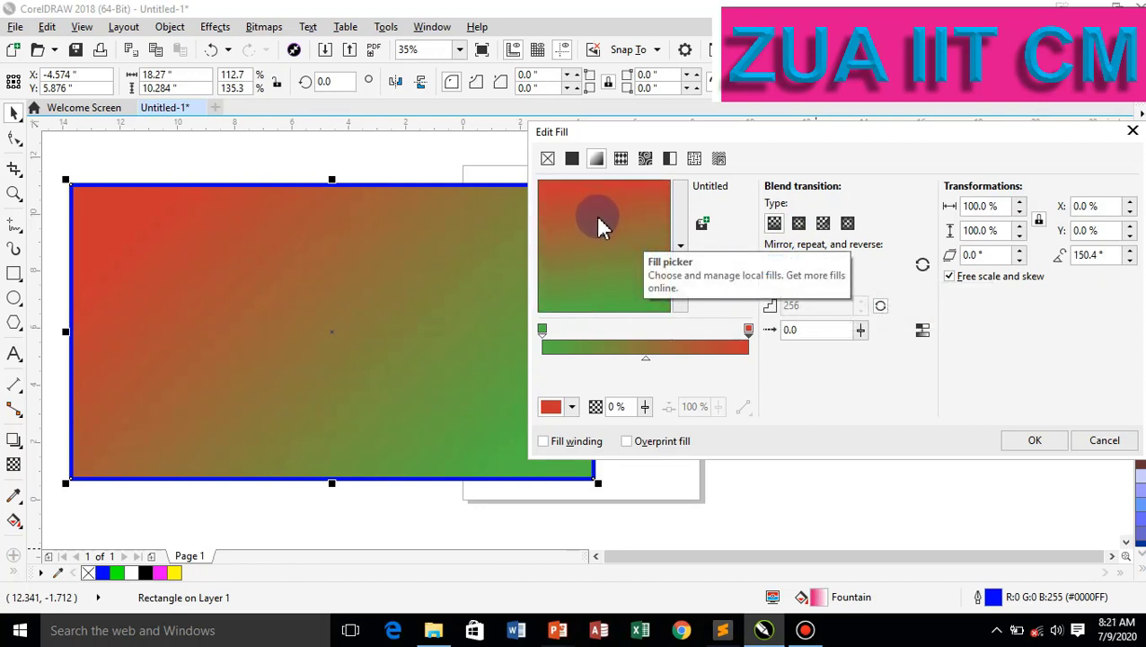
pyautogui.moveTo(599, 216); pyautogui.dragTo(609, 212)
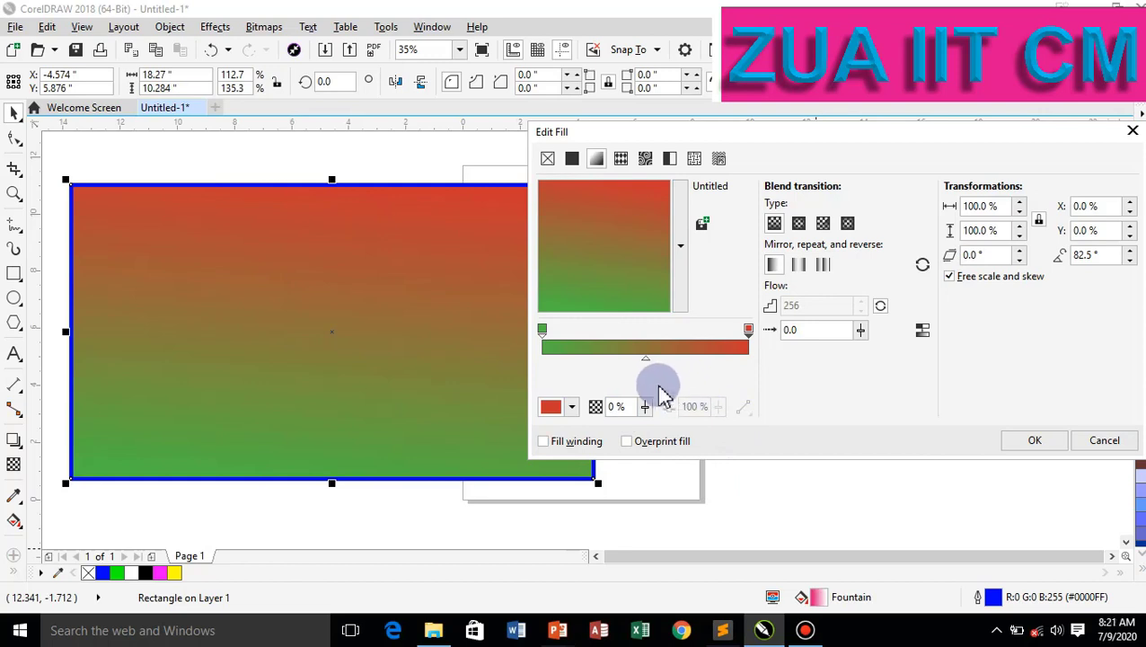
# Add a colour node at 38% of the gradient and make it yellow, with C 6, M 1, Y 100, K 0.
pyautogui.doubleClick(622, 350)
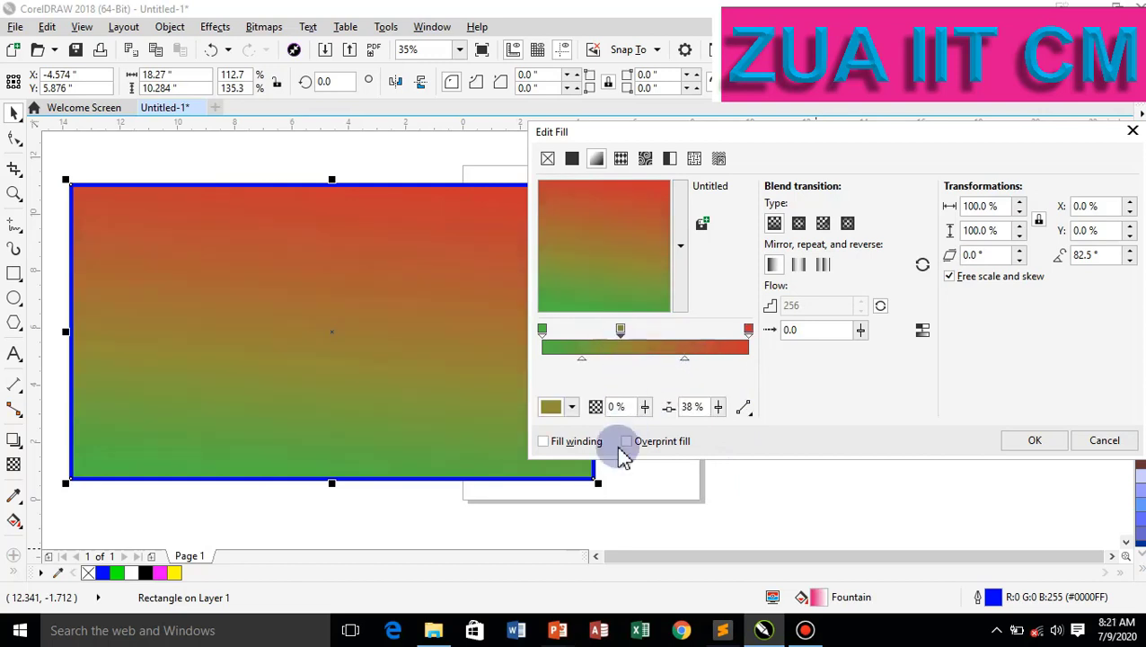
pyautogui.click(572, 407)
pyautogui.moveTo(632, 313); pyautogui.dragTo(634, 272)
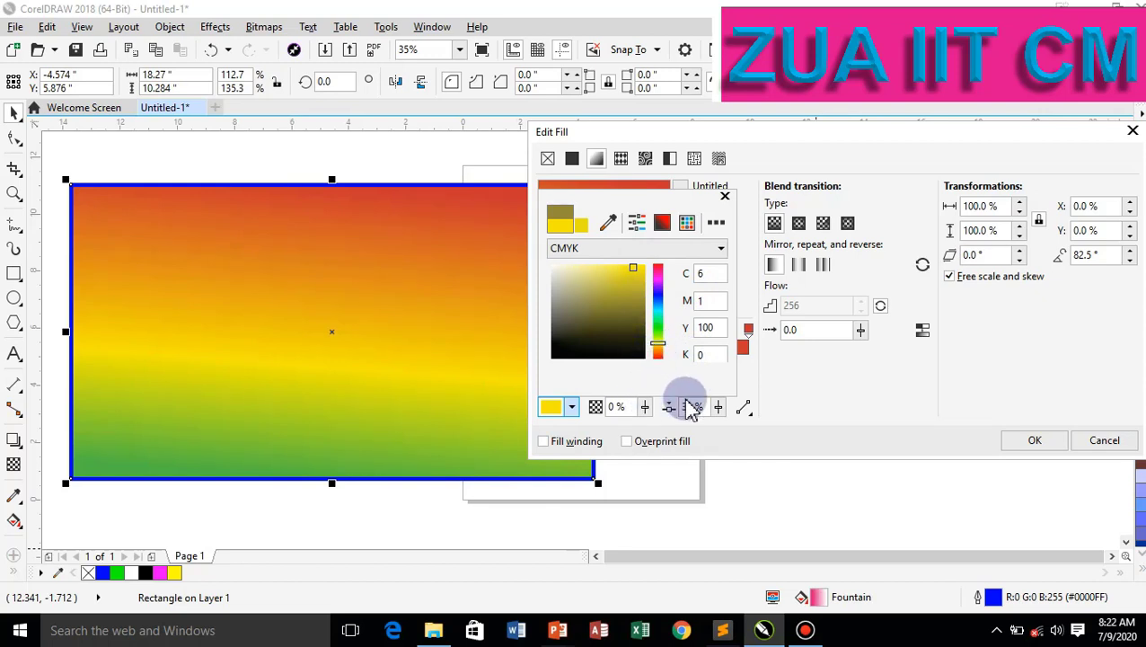
pyautogui.click(819, 399)
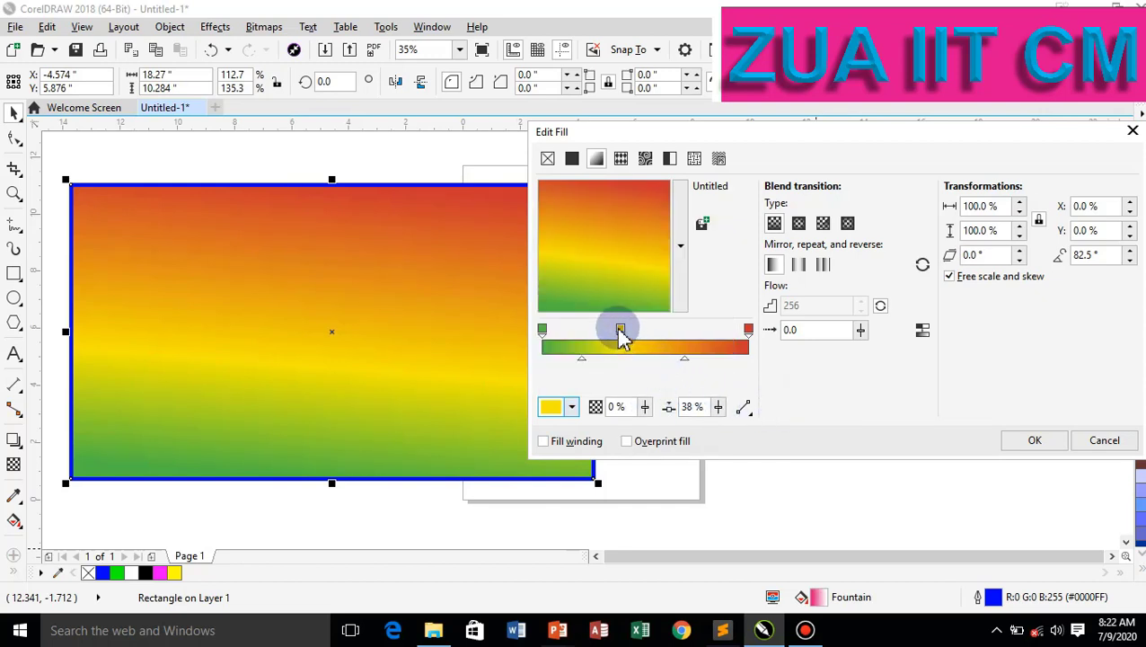
# Shift the yellow node slightly towards the red end, and set the midpoints to 52% on the red side and 55% on the green side.
pyautogui.moveTo(621, 335); pyautogui.dragTo(640, 332)
pyautogui.click(695, 361)
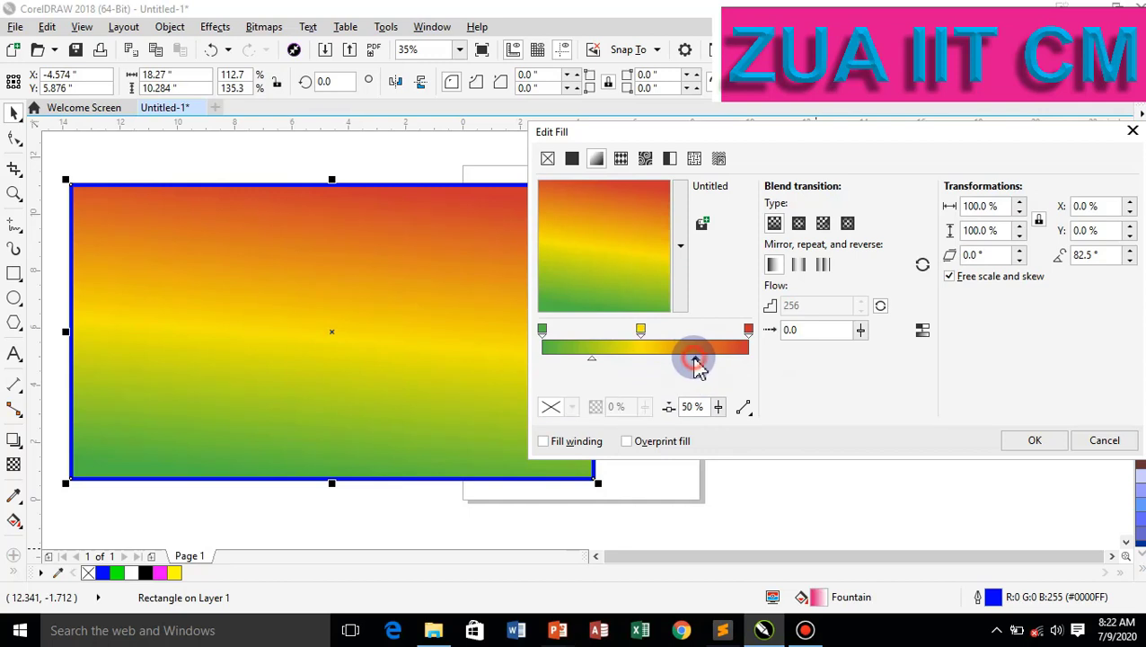
pyautogui.moveTo(696, 361)
pyautogui.mouseDown()
pyautogui.moveTo(673, 362)
pyautogui.moveTo(716, 366)
pyautogui.moveTo(697, 364)
pyautogui.mouseUp()
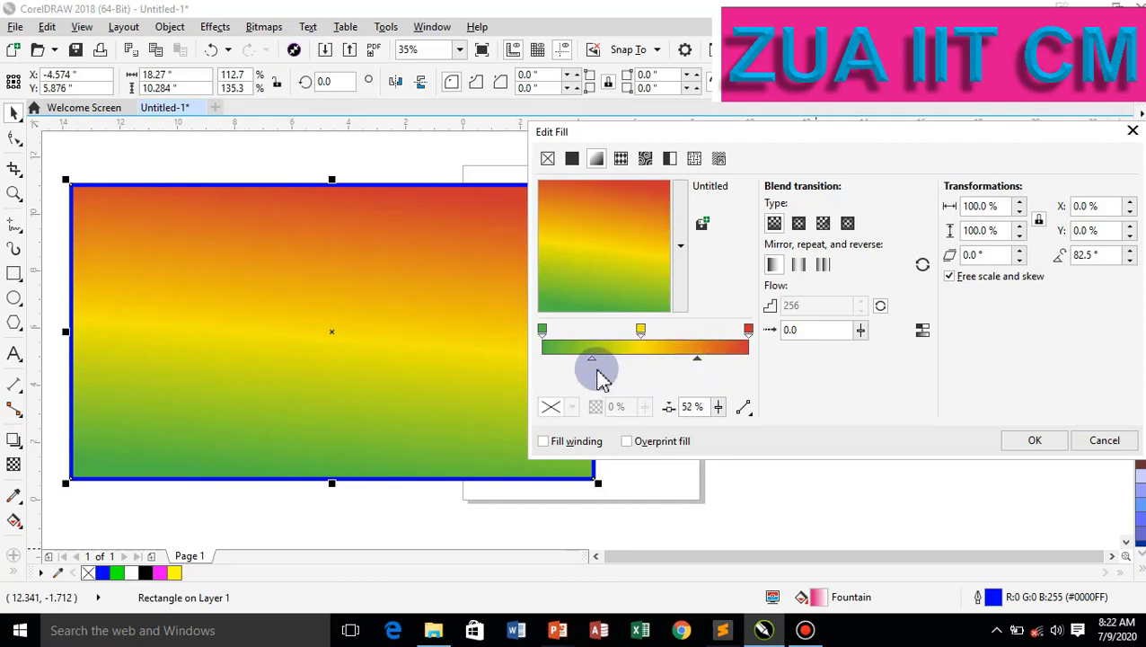
pyautogui.moveTo(599, 369)
pyautogui.mouseDown()
pyautogui.moveTo(578, 365)
pyautogui.moveTo(624, 365)
pyautogui.moveTo(606, 373)
pyautogui.mouseUp()
pyautogui.click(718, 407)
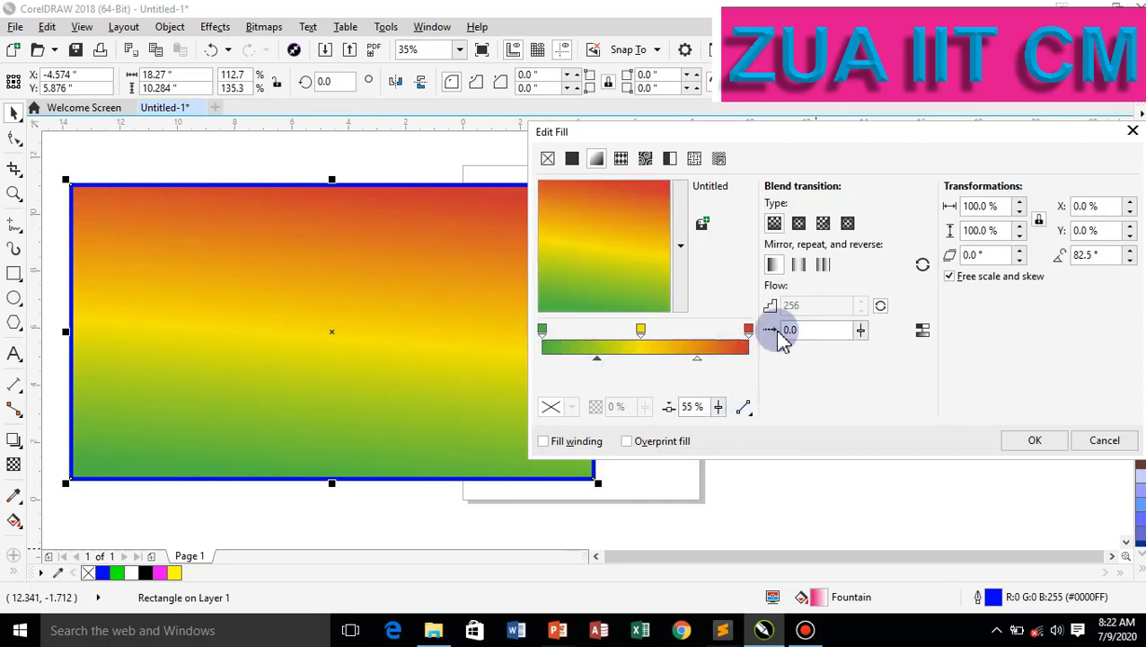
# Select the yellow node, toggle the blend transition option, and discard the green-yellow-red fountain fill without applying it.
pyautogui.click(641, 331)
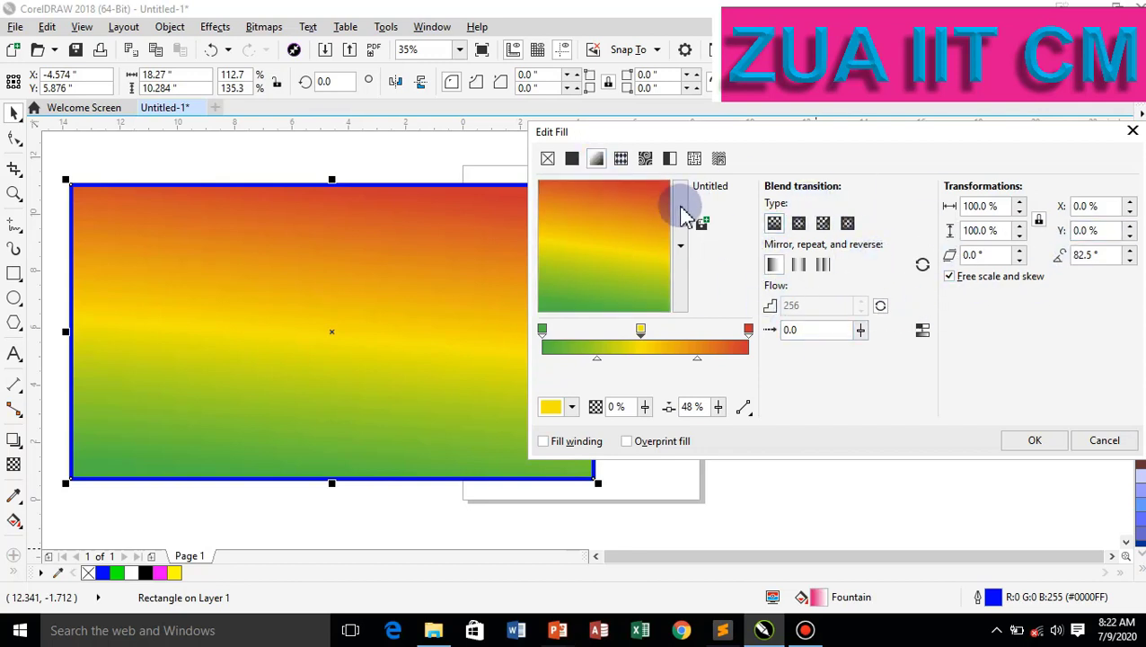
pyautogui.click(922, 330)
pyautogui.click(922, 332)
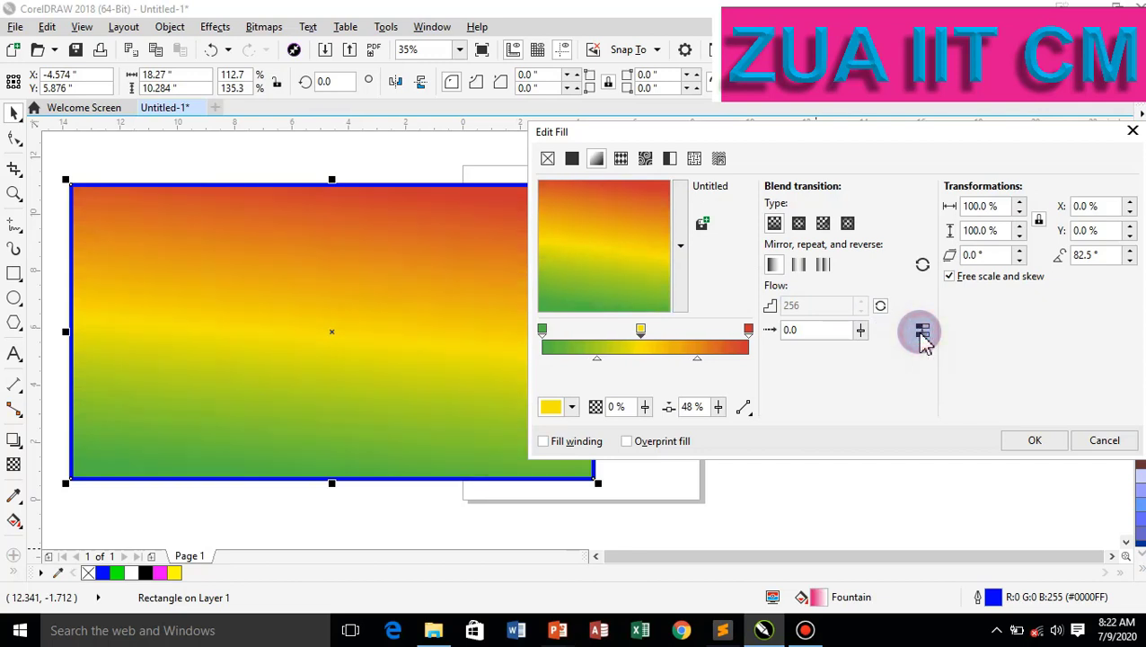
pyautogui.click(922, 332)
pyautogui.click(923, 333)
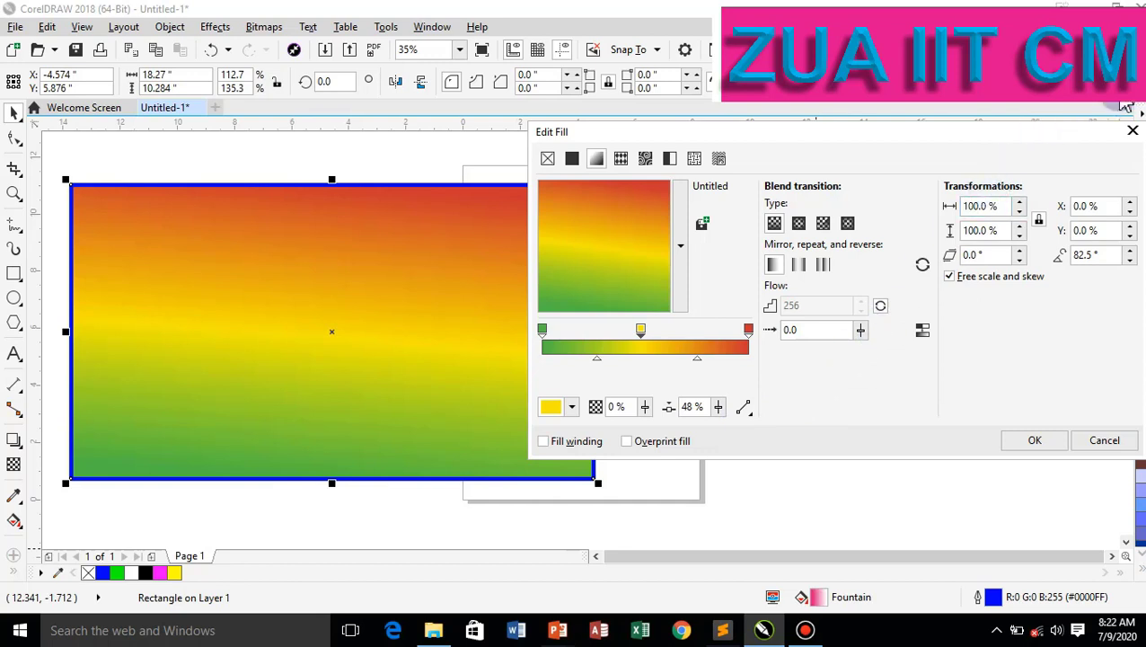
pyautogui.click(1133, 135)
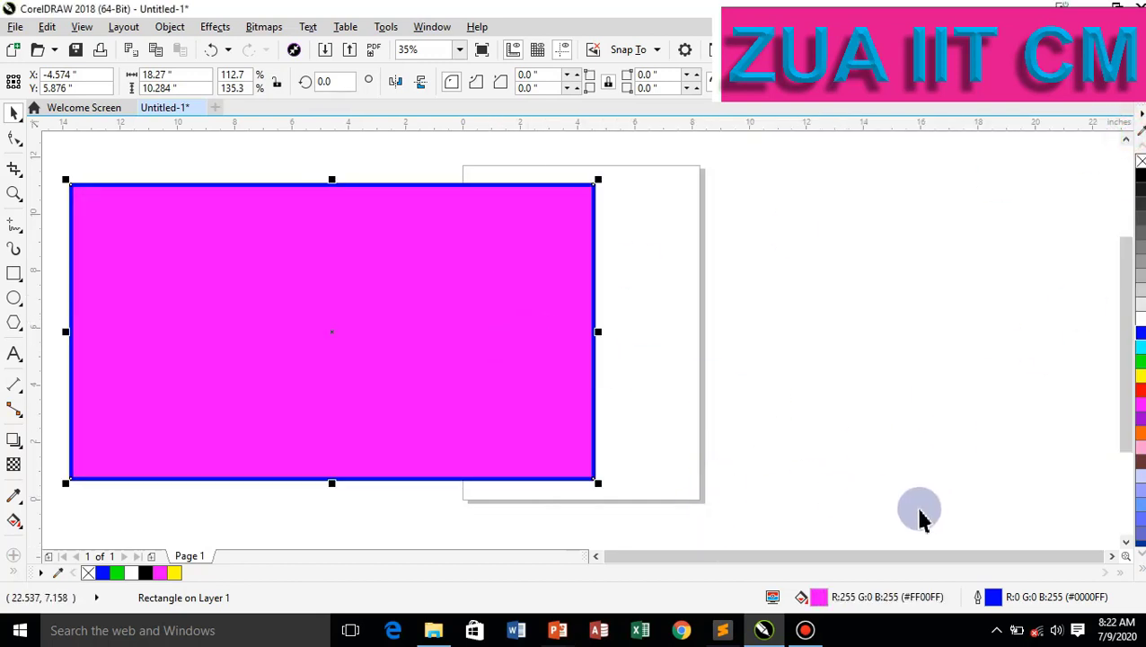
# Give the magenta rectangle a fountain fill and add a light green node, hex #7EFF7A, at 48% of the gradient.
pyautogui.doubleClick(819, 598)
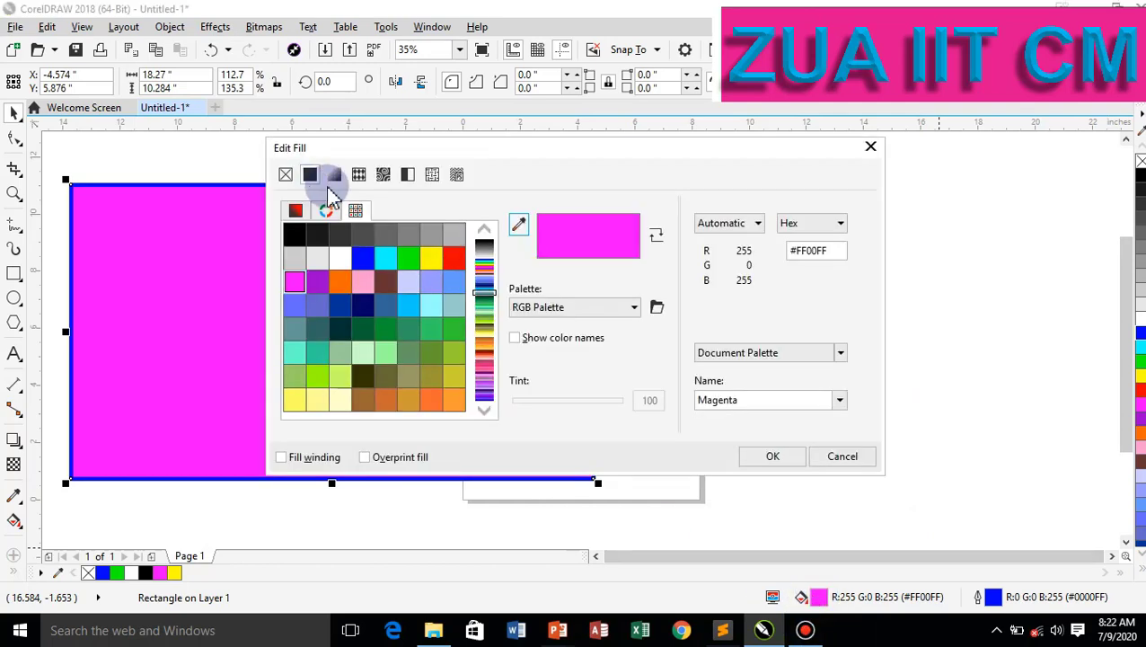
pyautogui.click(334, 175)
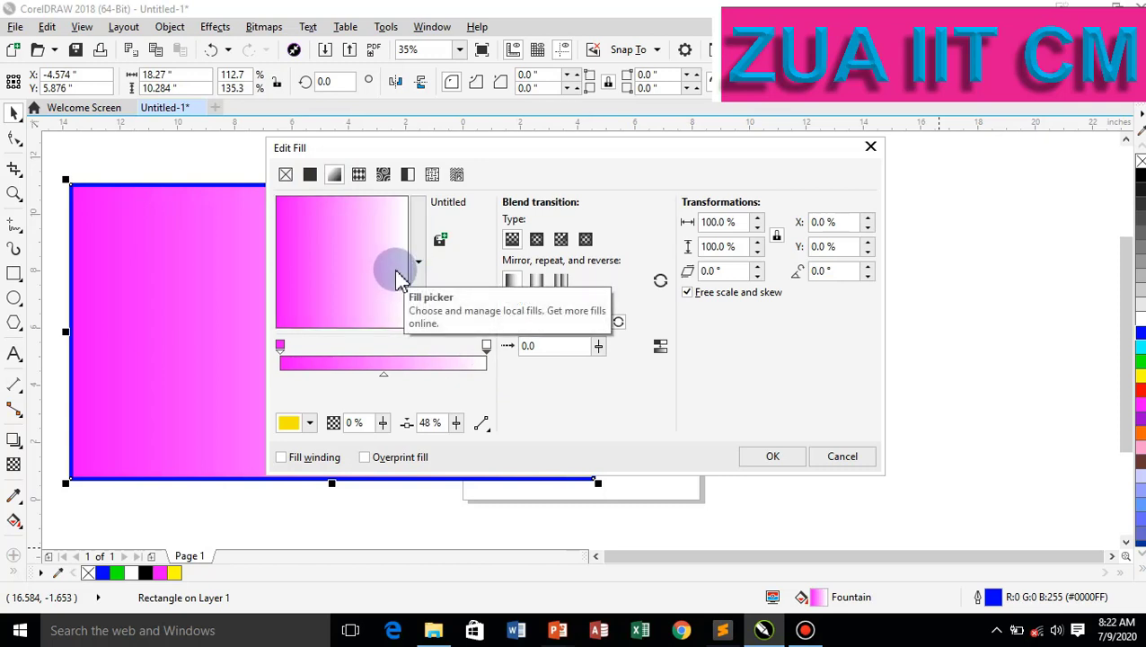
pyautogui.doubleClick(378, 363)
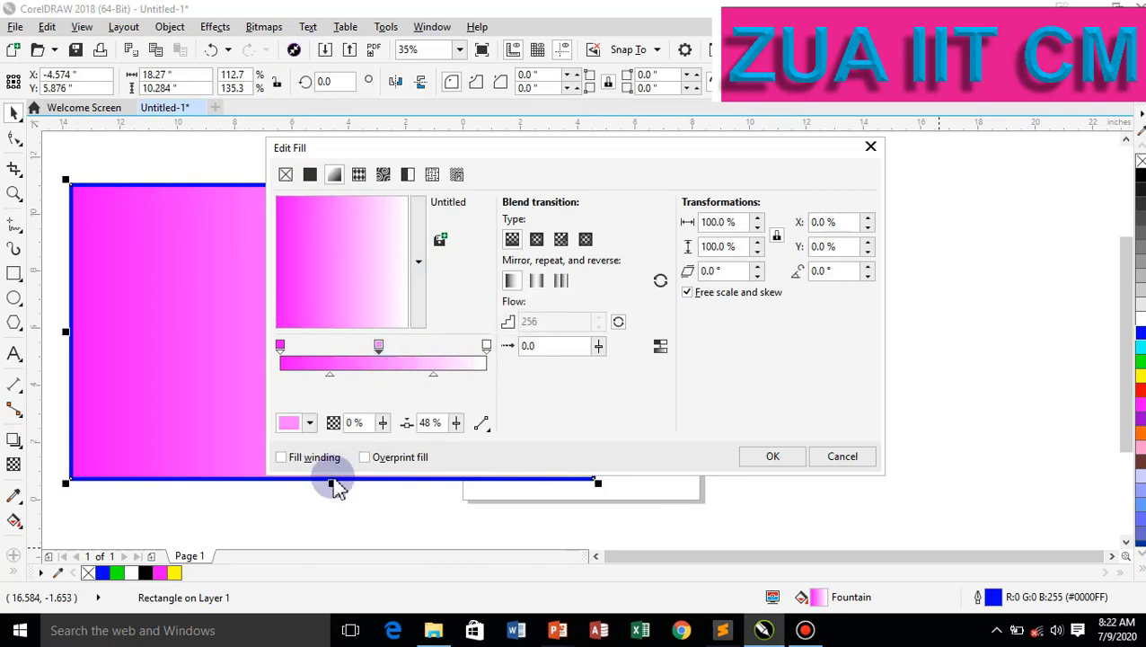
pyautogui.click(309, 423)
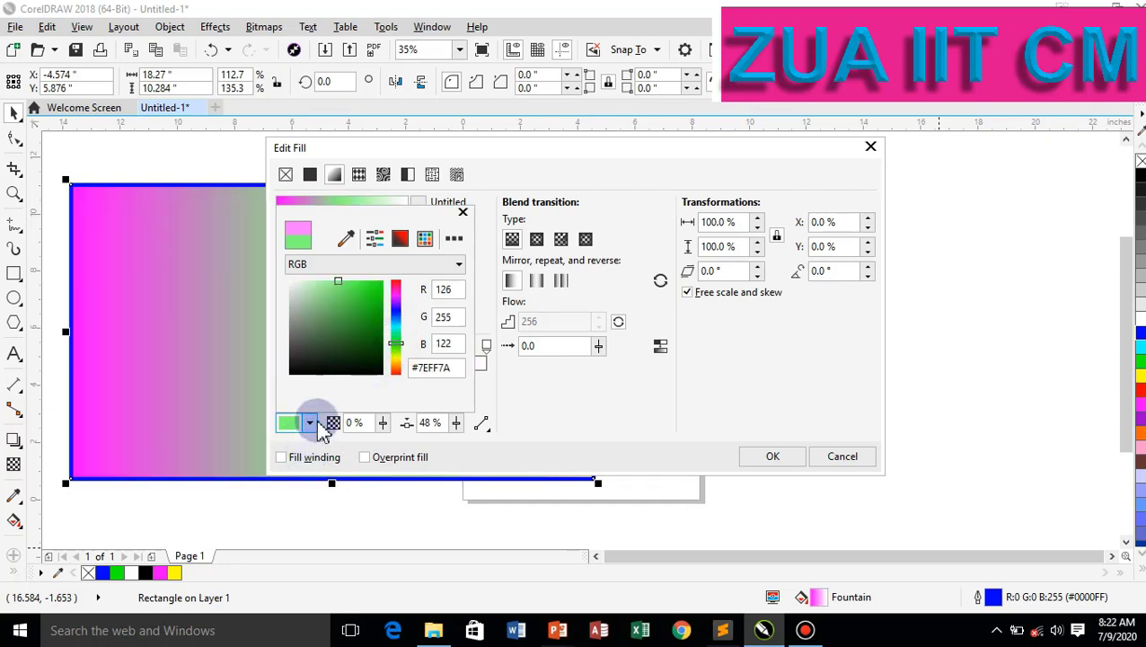
pyautogui.click(310, 424)
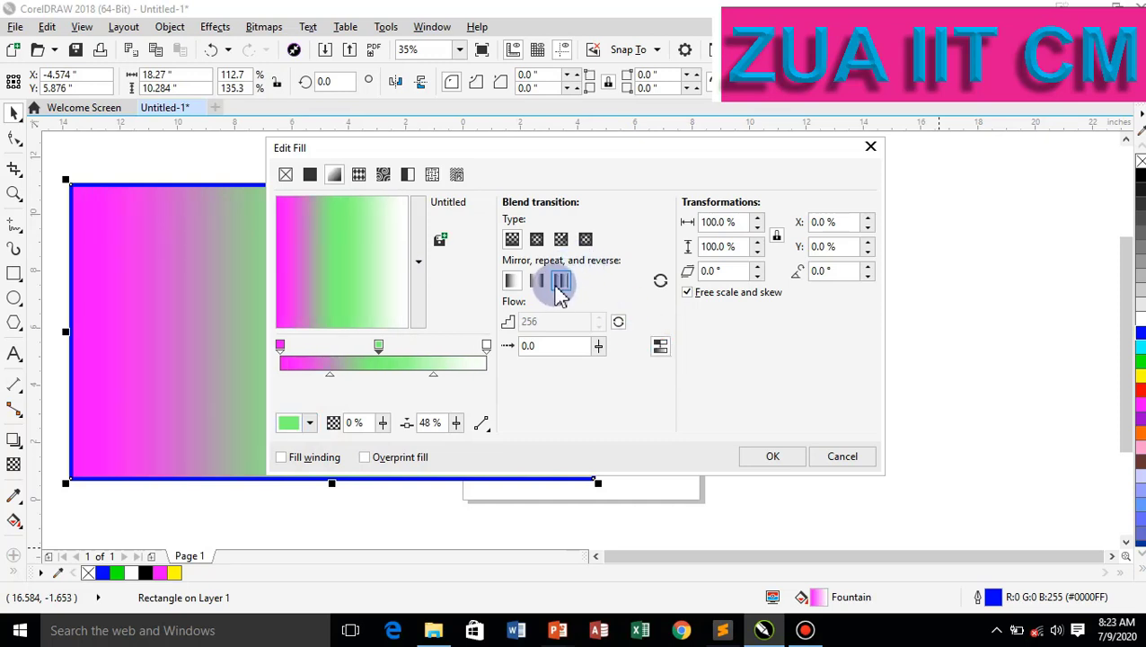
# Try the elliptical, conical and rectangular fountain fill types on the rectangle, ending on the linear type.
pyautogui.click(537, 239)
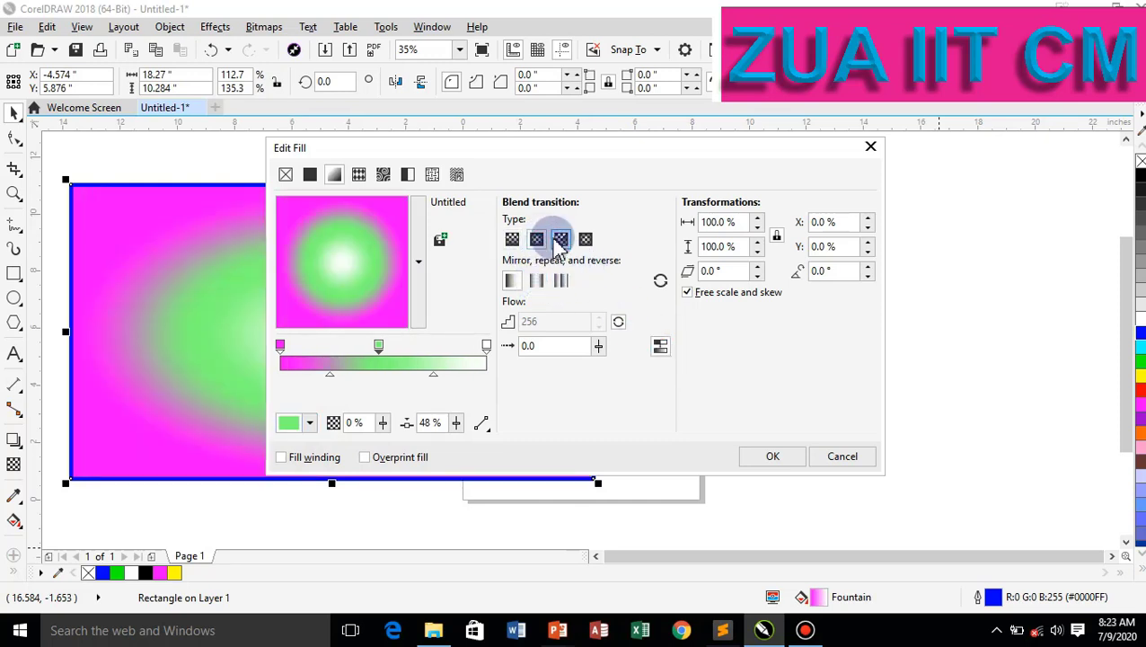
pyautogui.click(560, 239)
pyautogui.click(586, 239)
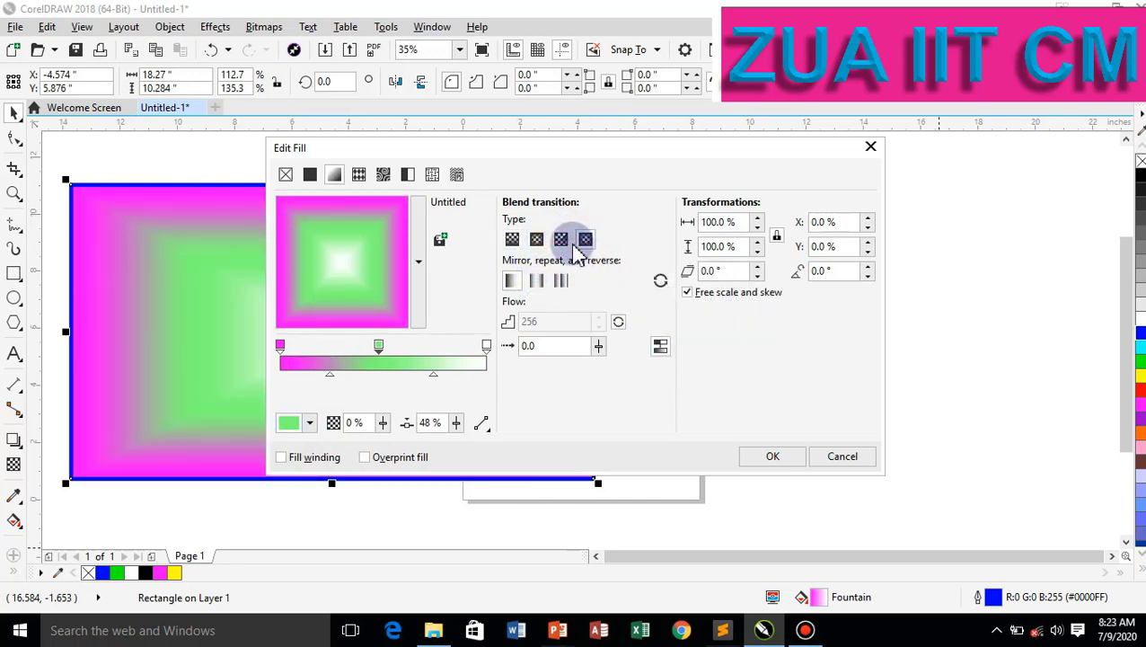
pyautogui.click(512, 239)
pyautogui.click(532, 346)
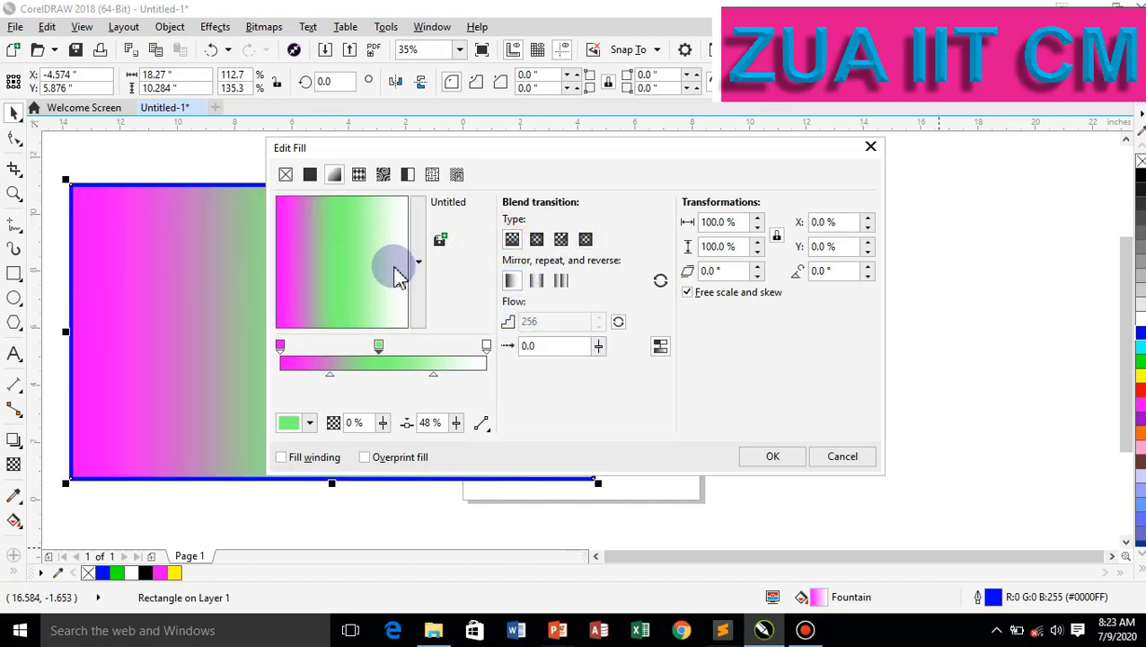
# Rotate the blend to 270° and change the white end node to red, applying the fill to the rectangle.
pyautogui.moveTo(399, 274); pyautogui.dragTo(351, 301)
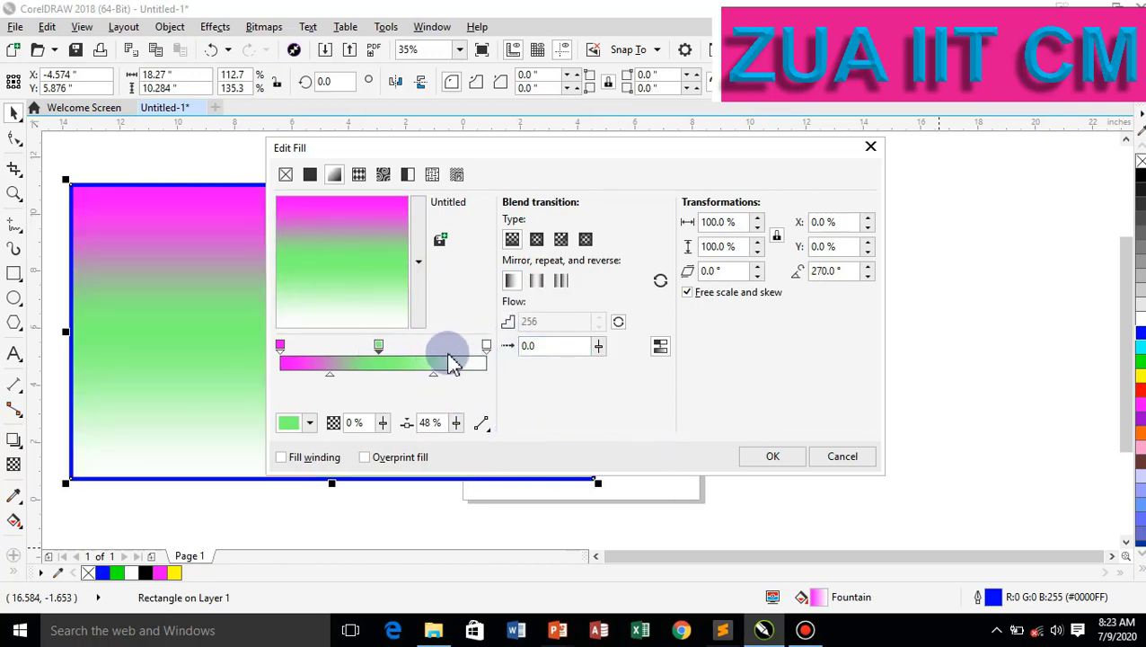
pyautogui.click(486, 345)
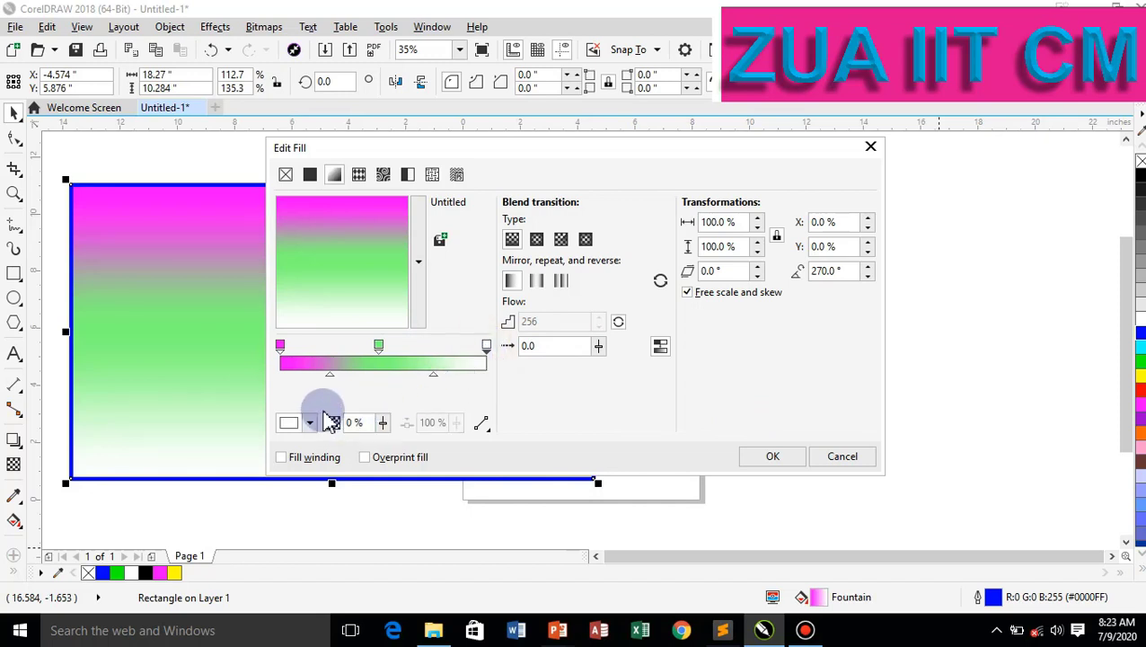
pyautogui.click(309, 424)
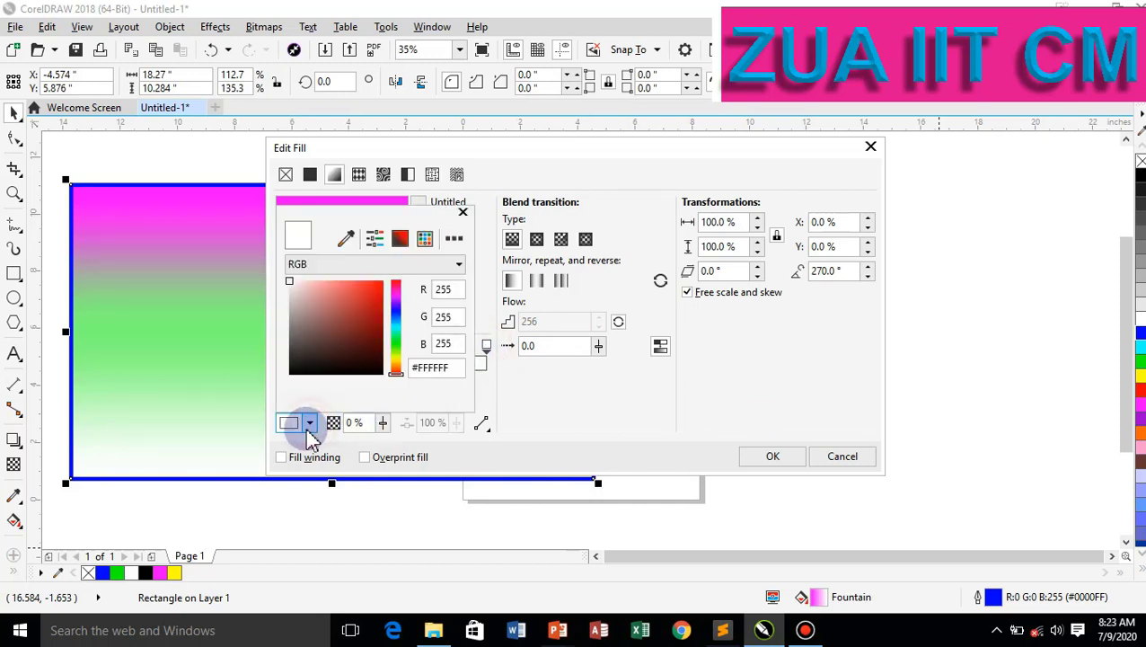
pyautogui.click(377, 294)
pyautogui.moveTo(376, 295); pyautogui.dragTo(378, 295)
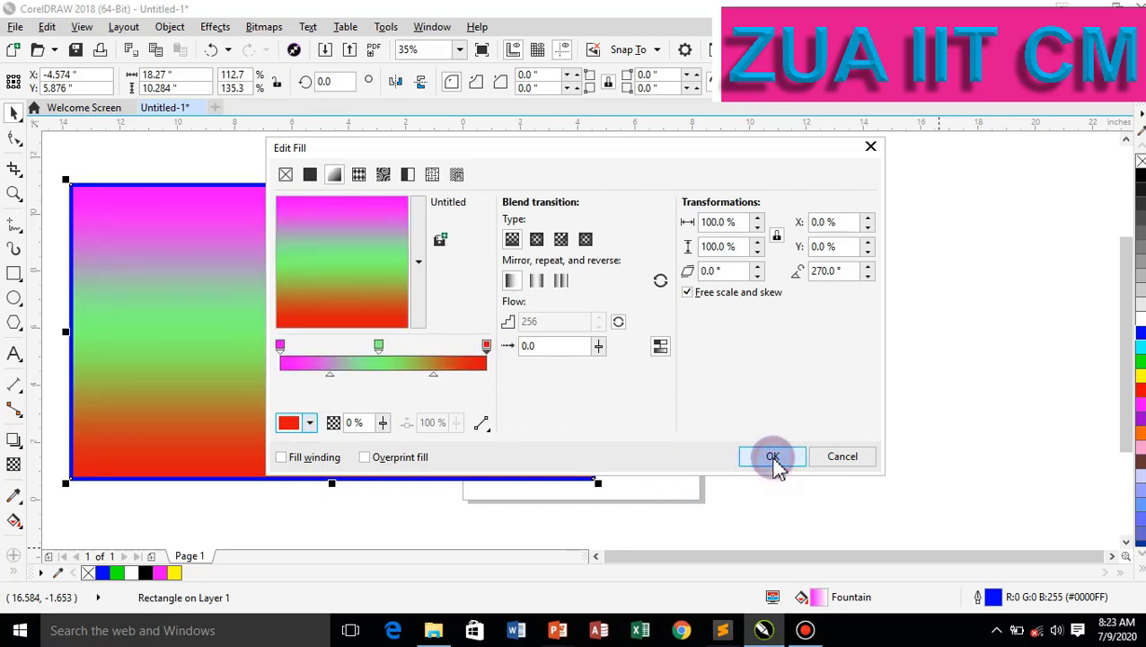
pyautogui.click(769, 458)
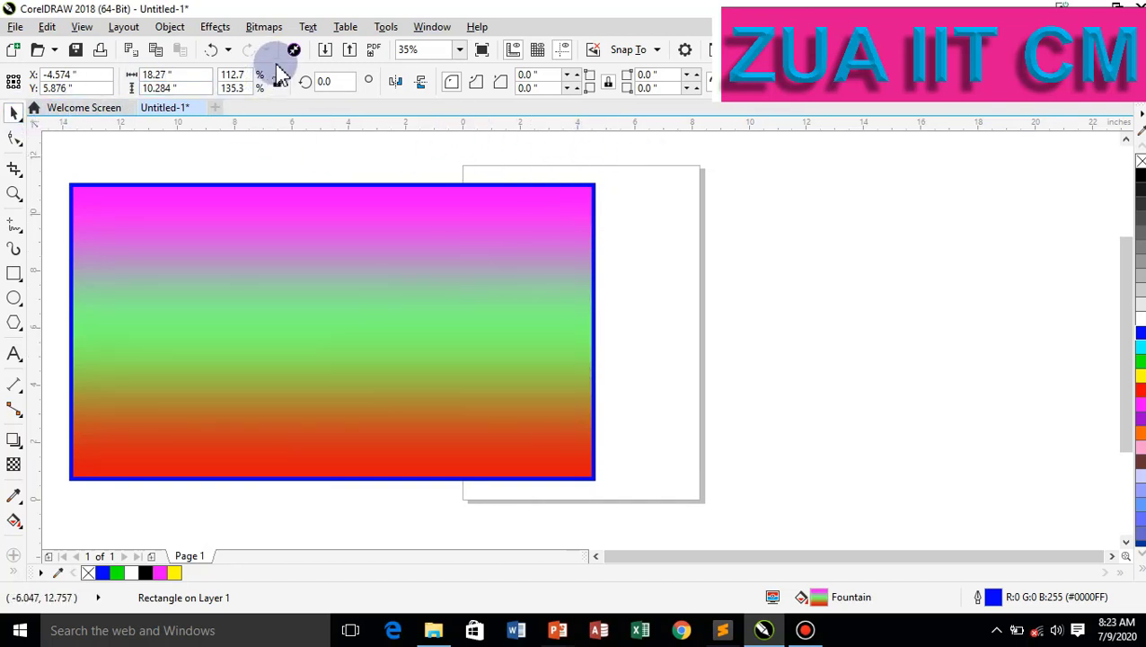
# Import the photo ' (39) at about 7.04 by 9.35 inches near the rectangle's centre and send it behind the rectangle.
pyautogui.click(326, 51)
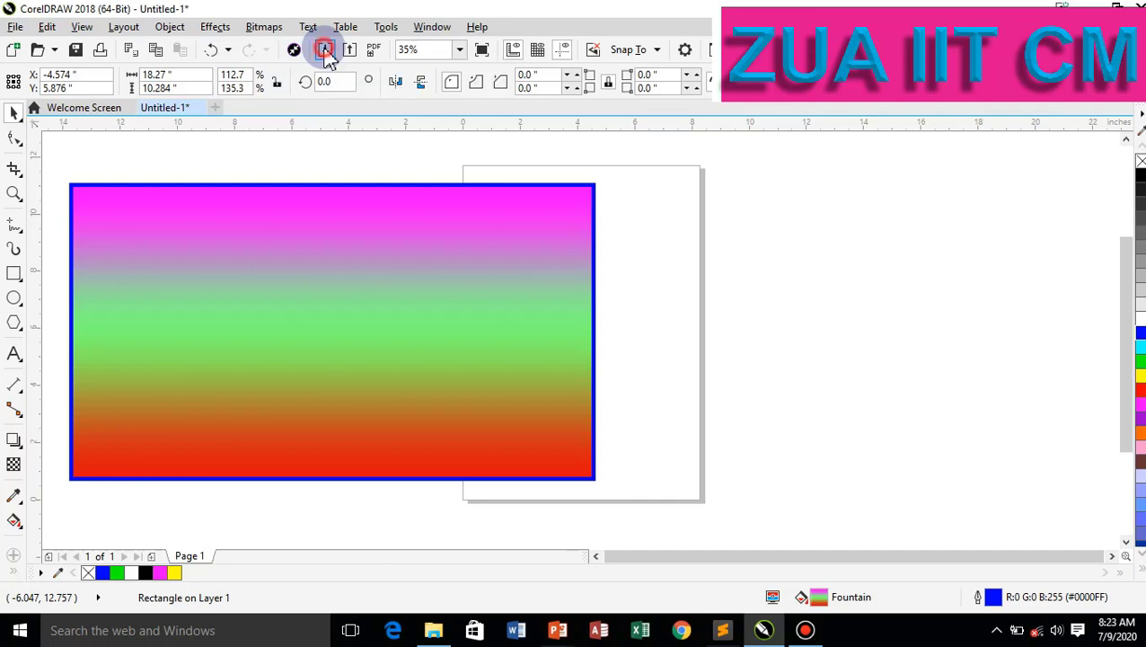
pyautogui.click(366, 210)
pyautogui.scroll(1, 382, 310)
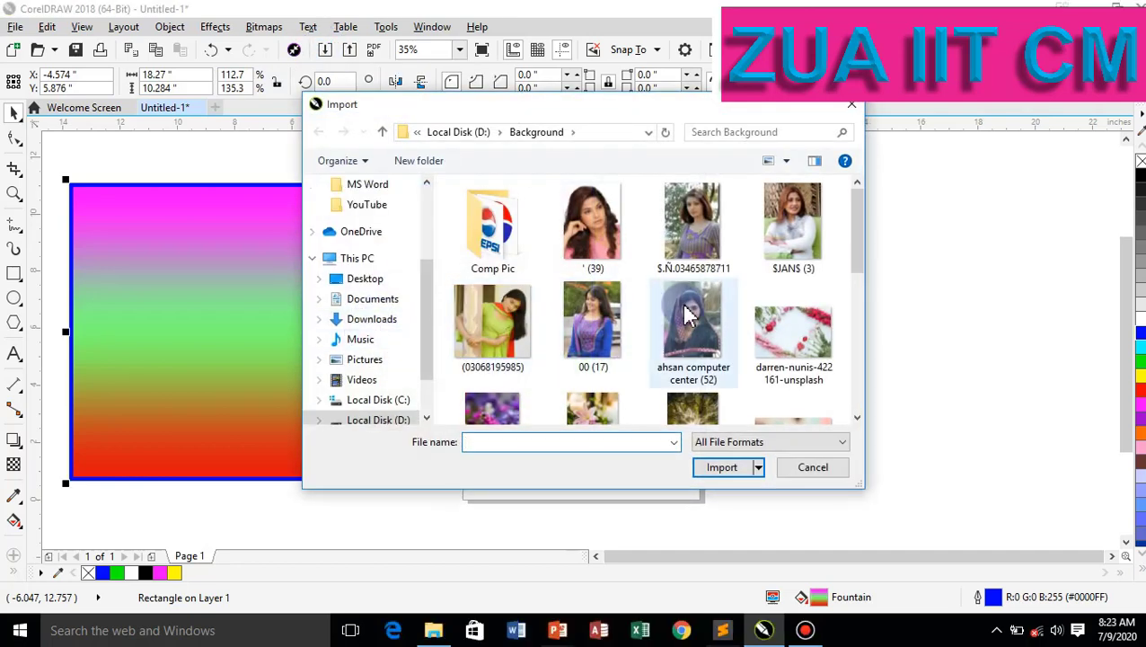
pyautogui.click(607, 232)
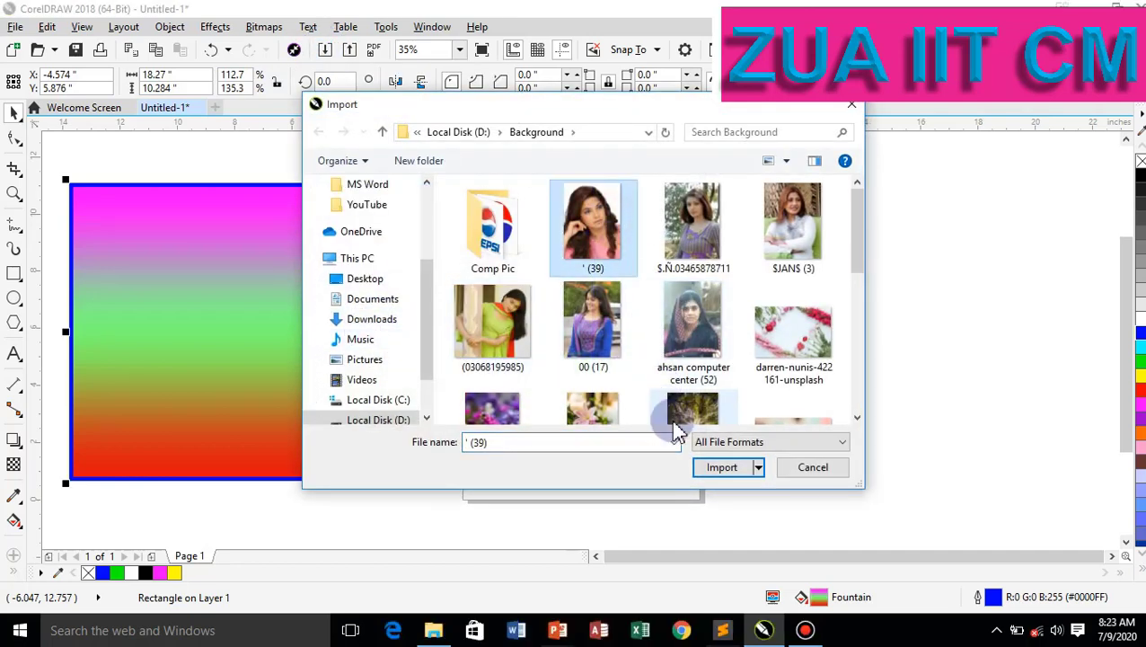
pyautogui.click(721, 472)
pyautogui.moveTo(254, 199); pyautogui.dragTo(458, 473)
pyautogui.moveTo(319, 314); pyautogui.dragTo(285, 315)
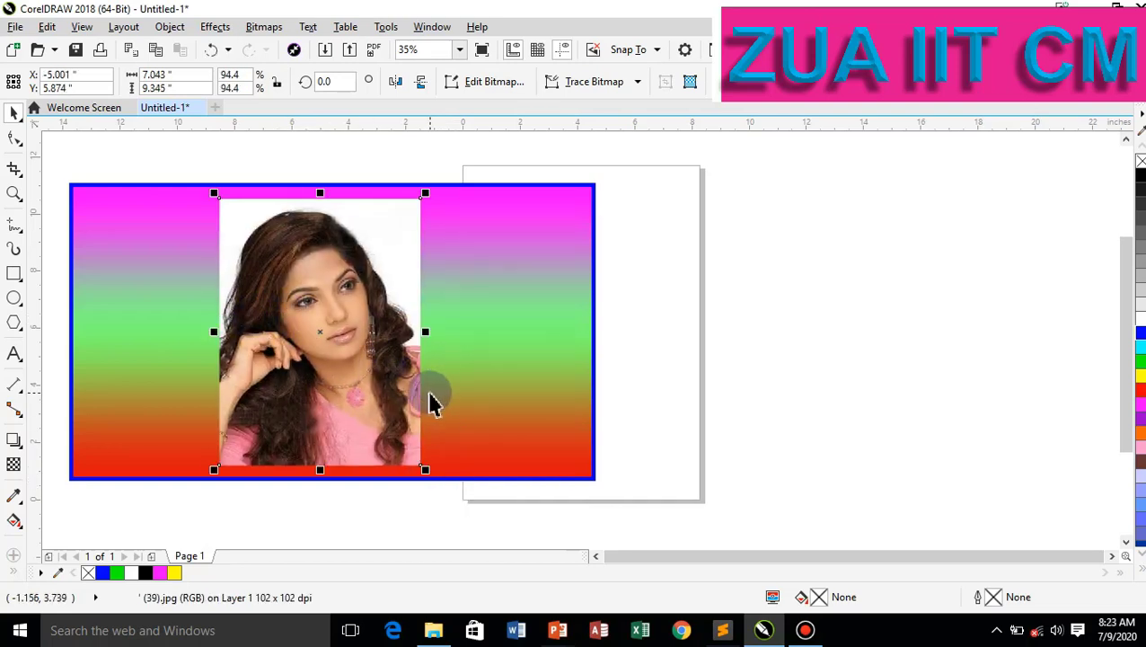
pyautogui.click(430, 401)
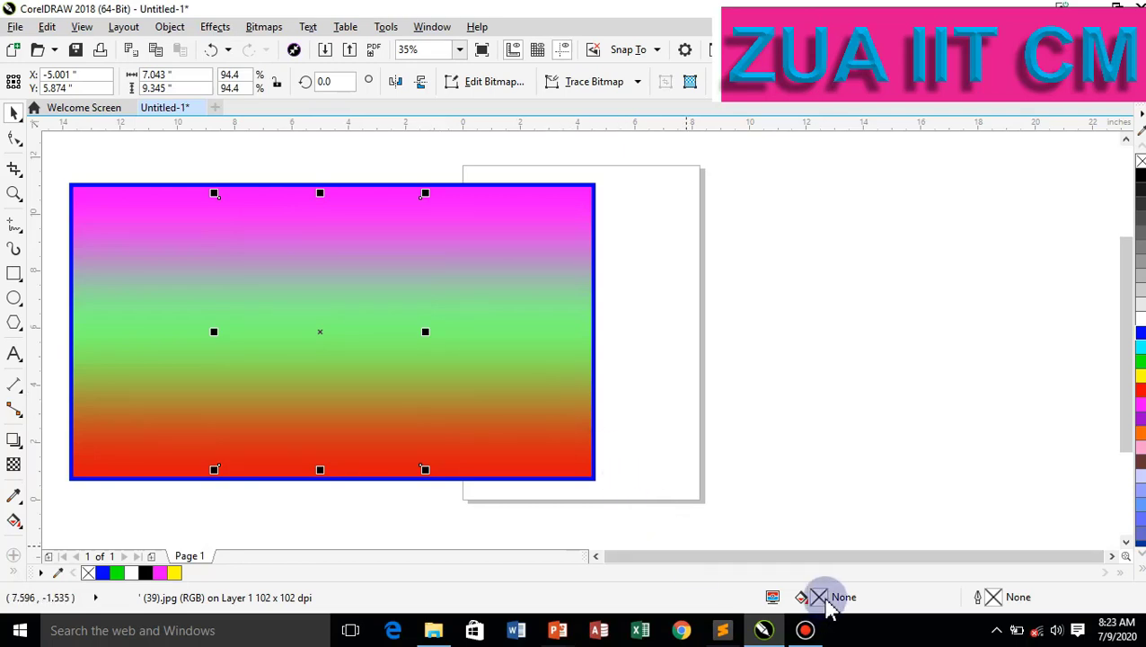
# Set the green middle node of the rectangle's fountain fill to 47% transparency.
pyautogui.click(555, 371)
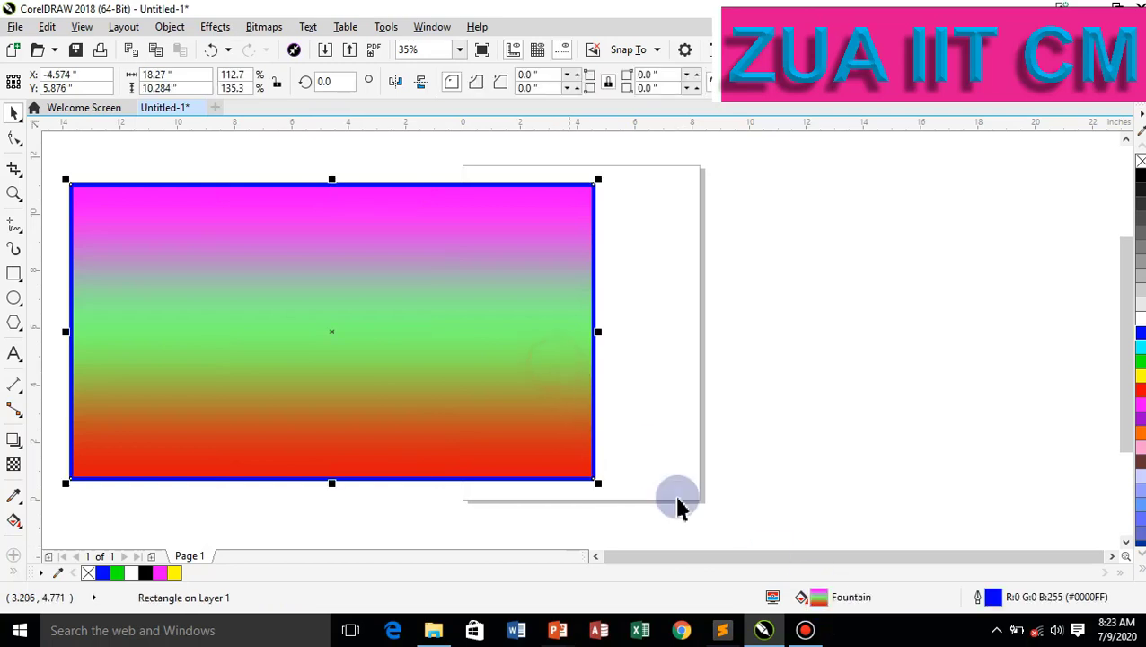
pyautogui.doubleClick(820, 597)
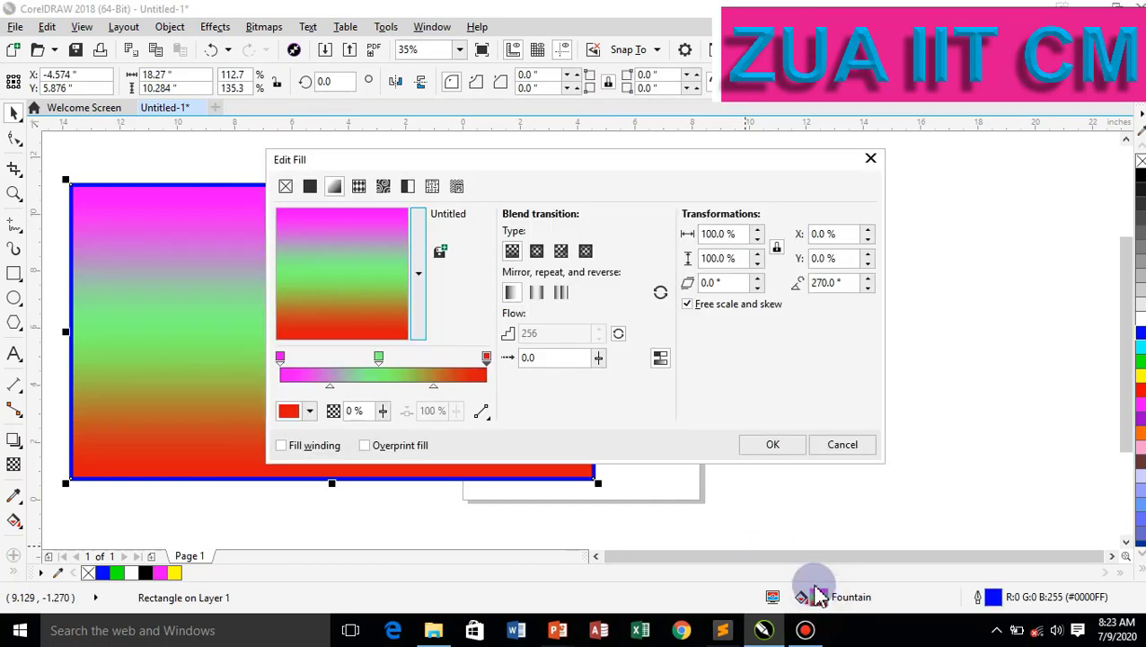
pyautogui.click(379, 358)
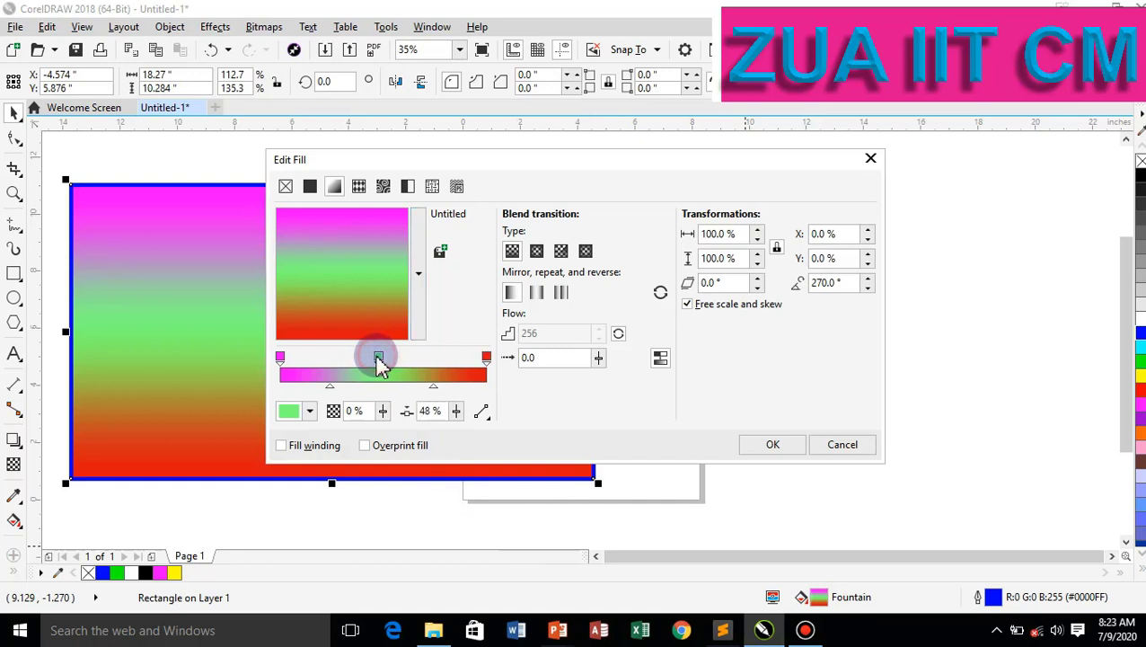
pyautogui.click(385, 415)
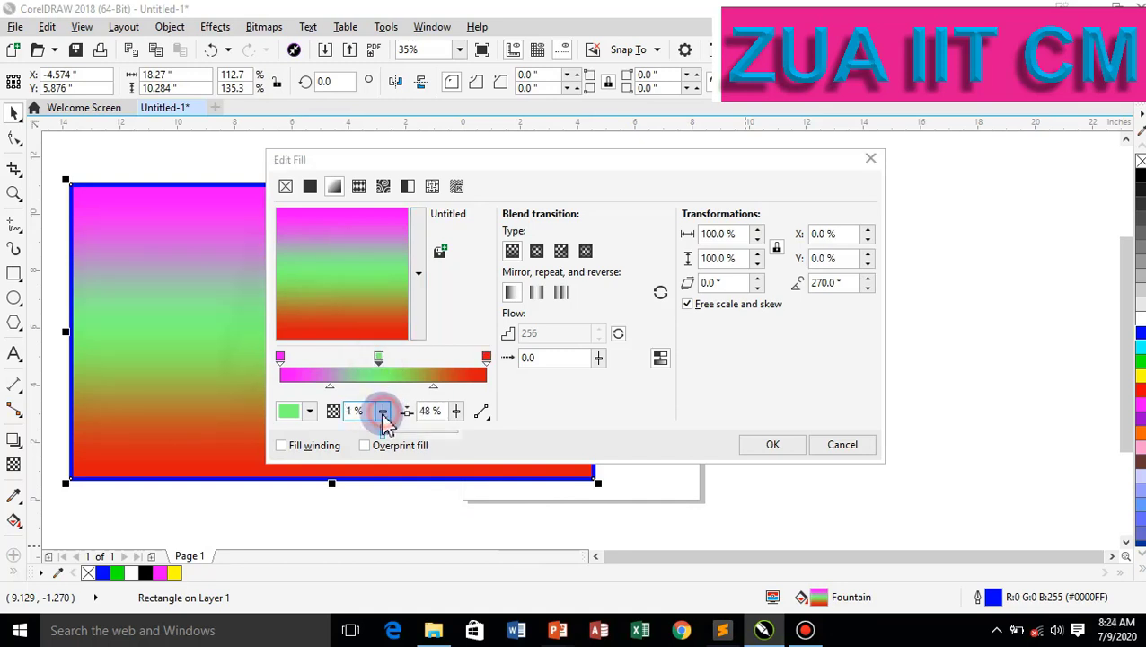
pyautogui.moveTo(401, 426); pyautogui.dragTo(419, 429)
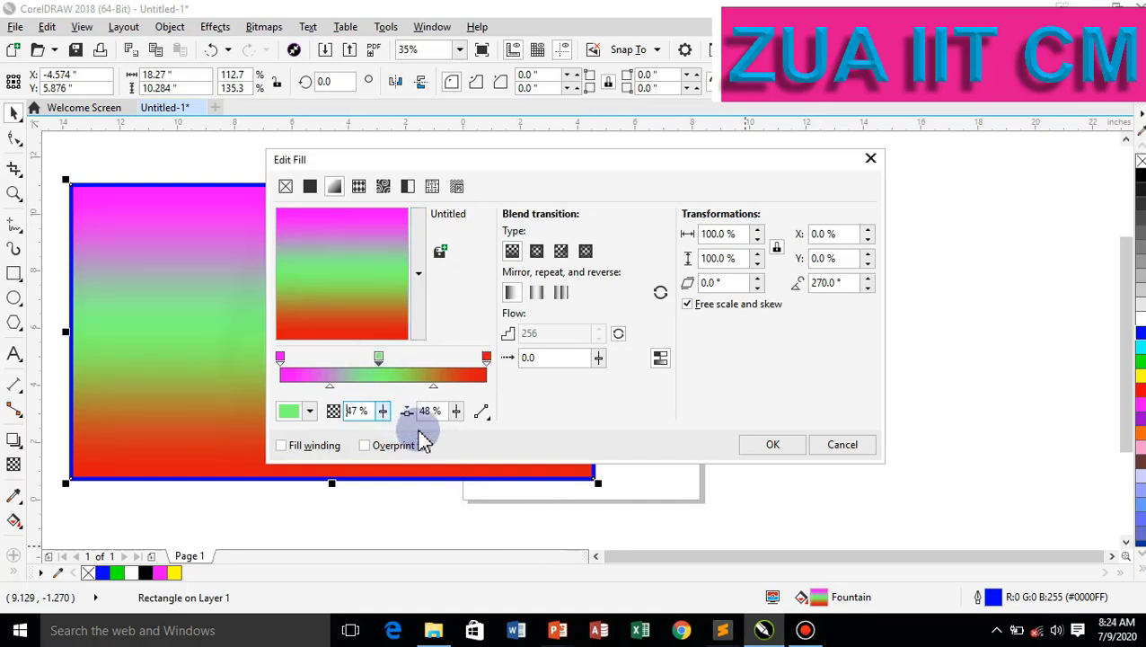
pyautogui.moveTo(586, 172); pyautogui.dragTo(869, 165)
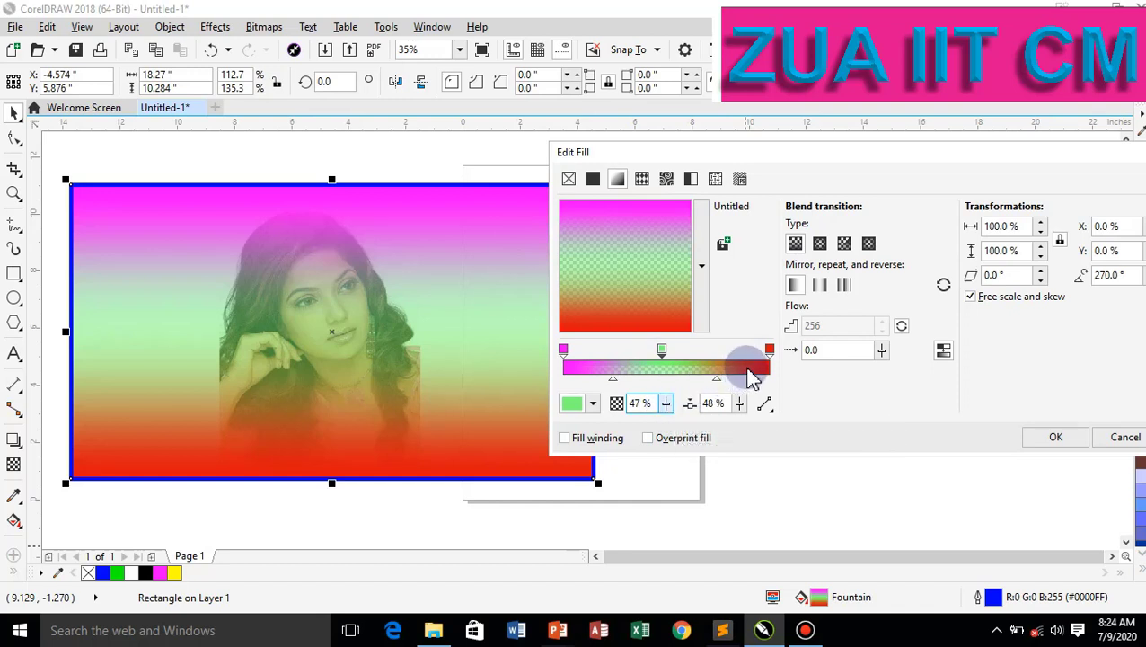
# Set the magenta end node's transparency to 13% and apply the fountain fill to the rectangle.
pyautogui.click(567, 358)
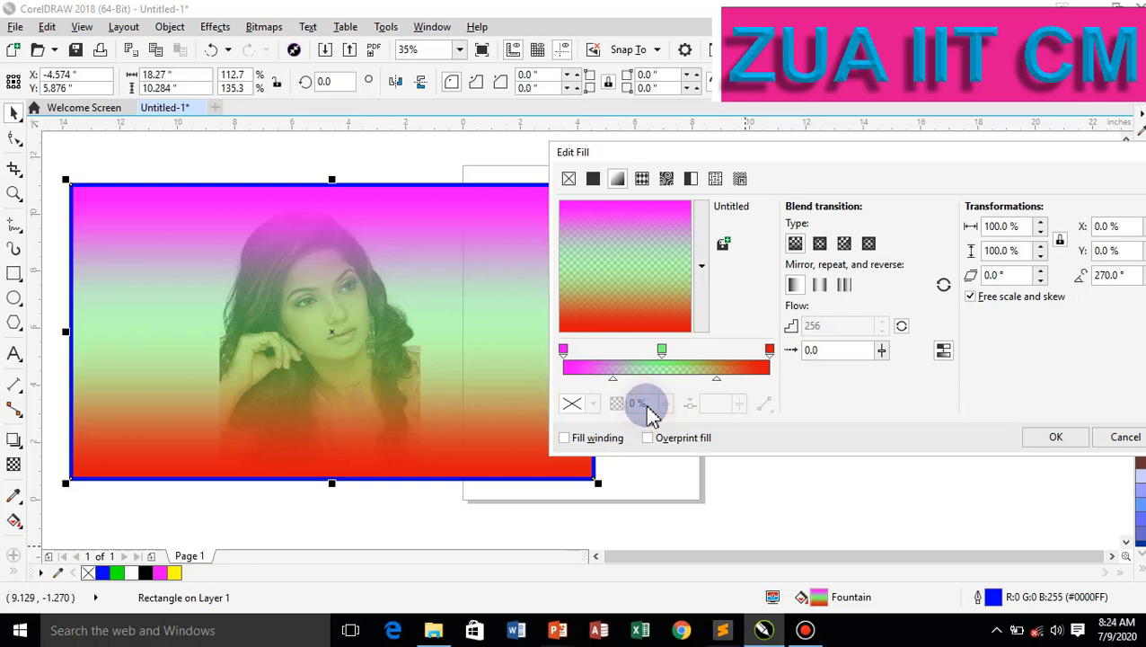
pyautogui.click(565, 351)
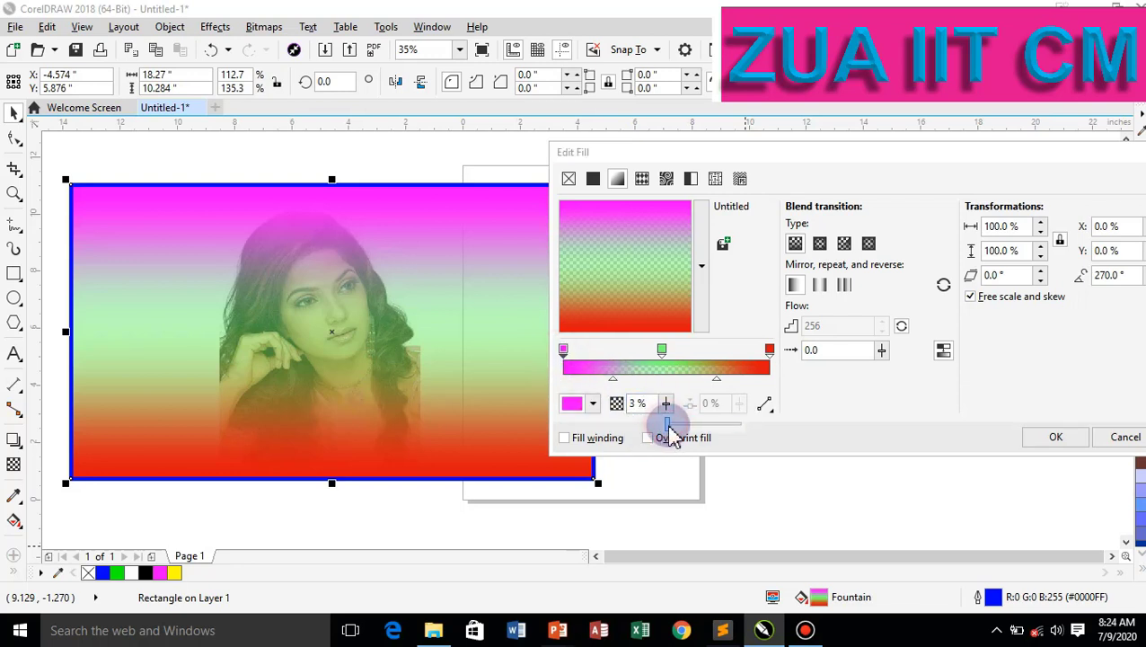
pyautogui.moveTo(677, 430); pyautogui.dragTo(678, 430)
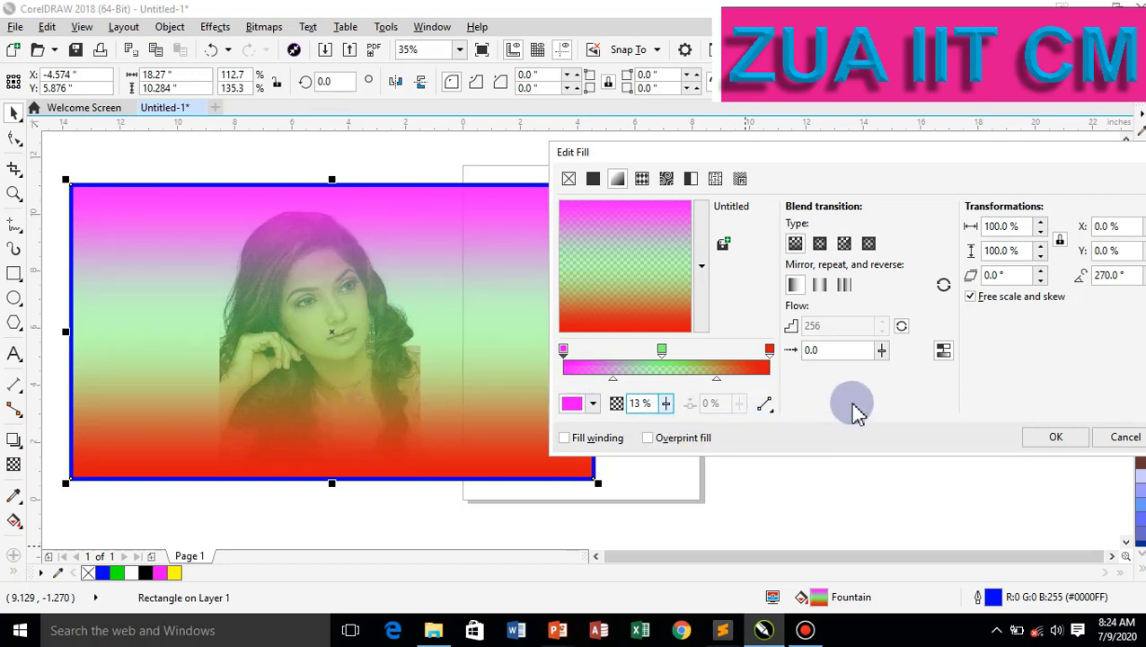
pyautogui.click(1056, 437)
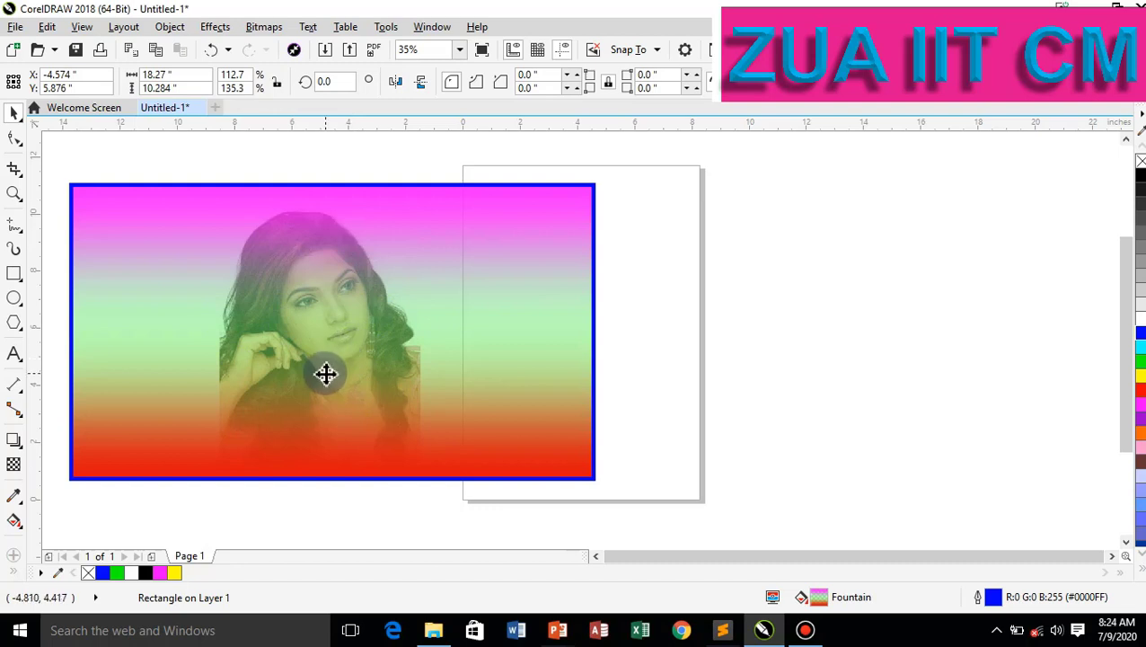
# Undo the fountain fill's node transparency and the photo placement, and change the rectangle's fill to a vector pattern.
pyautogui.hotkey('ctrl', 'z')
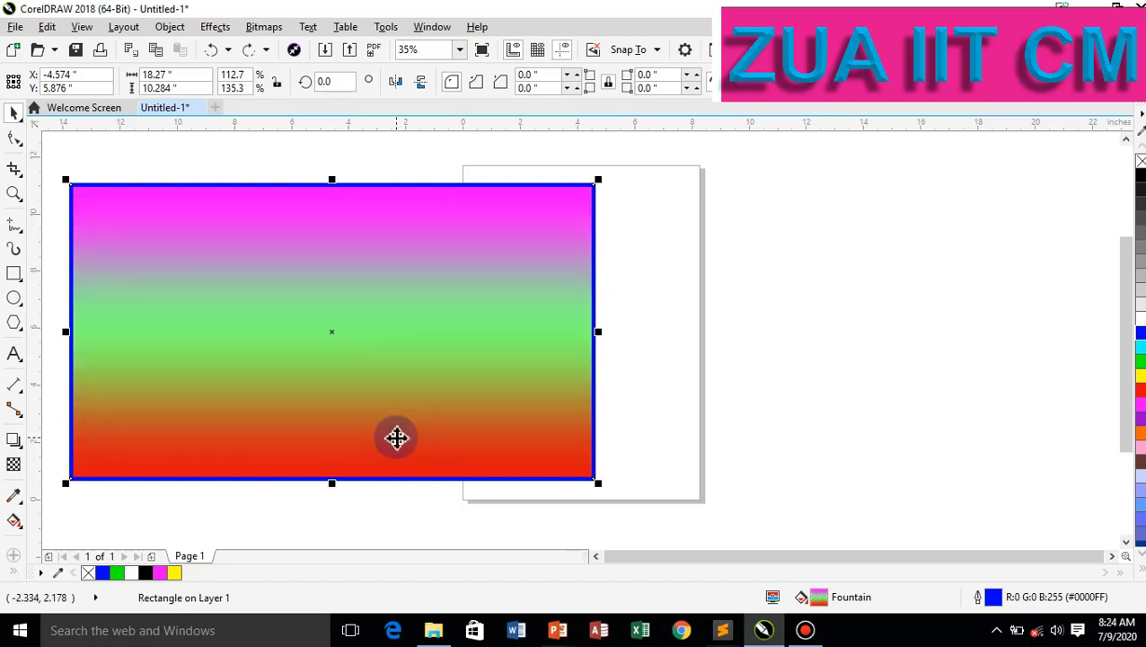
pyautogui.doubleClick(821, 597)
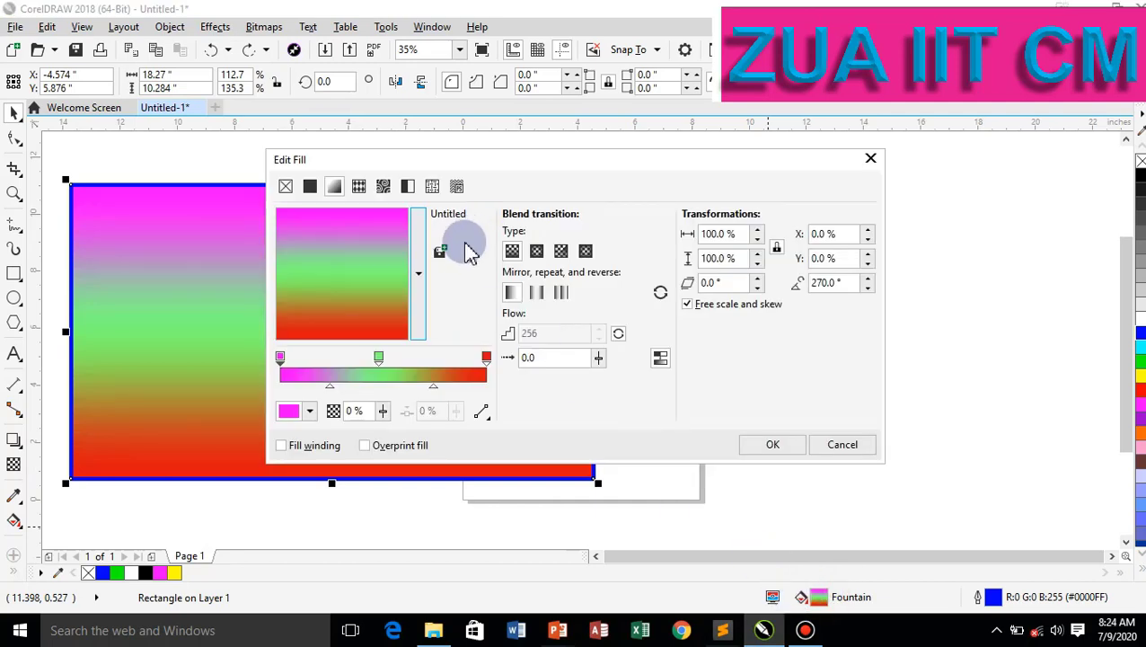
pyautogui.click(419, 274)
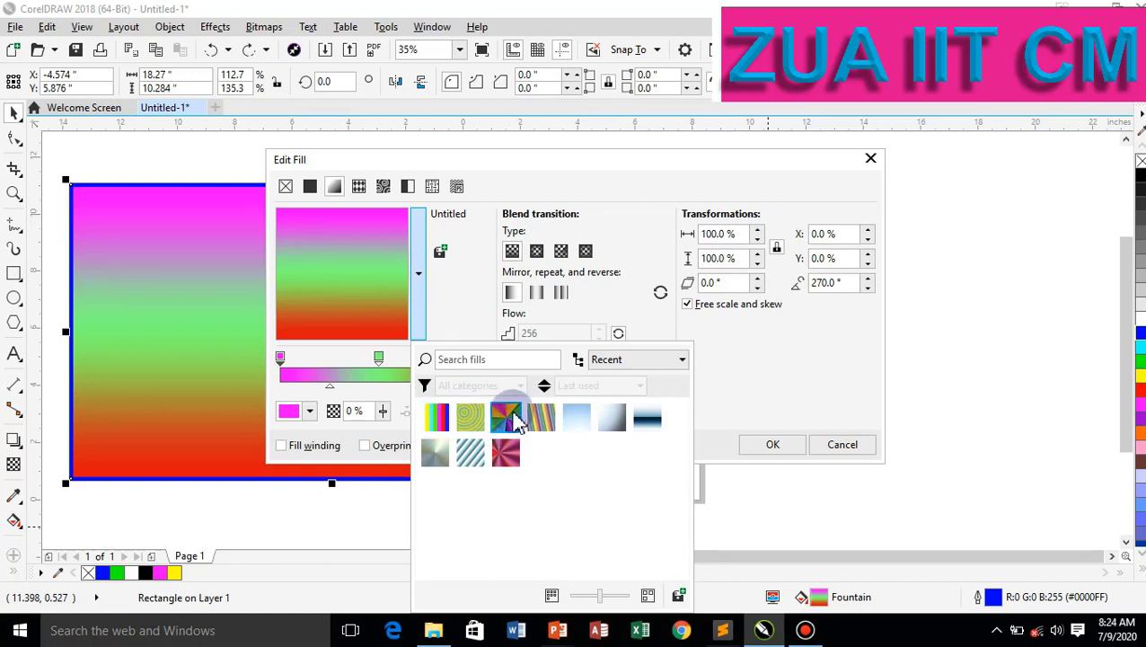
pyautogui.click(876, 377)
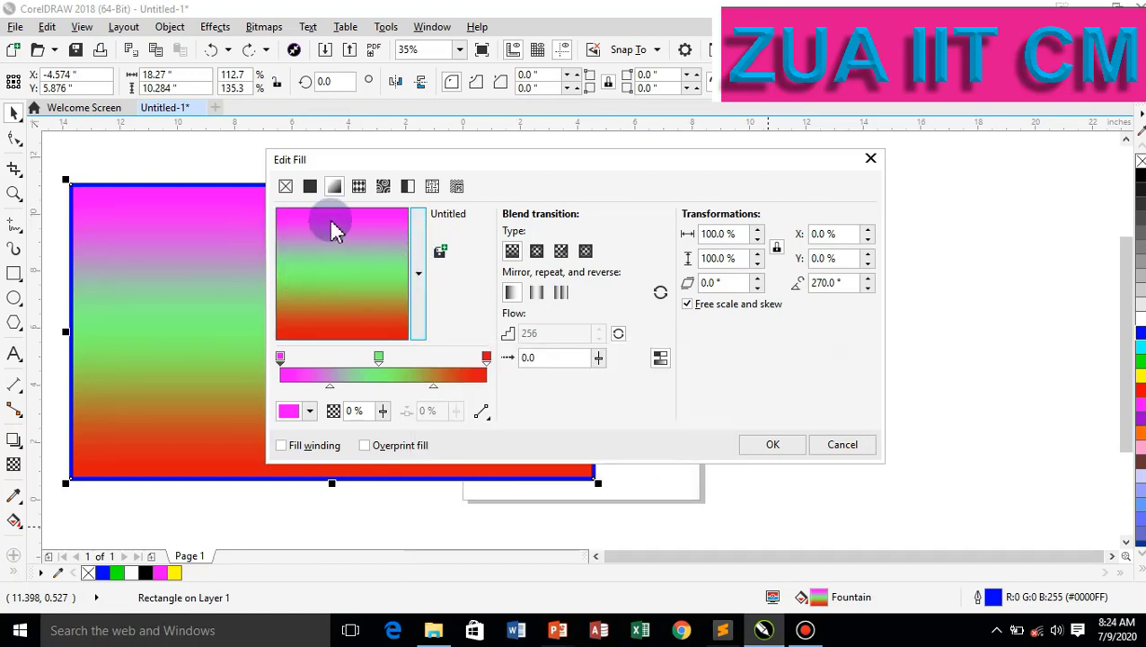
pyautogui.click(362, 198)
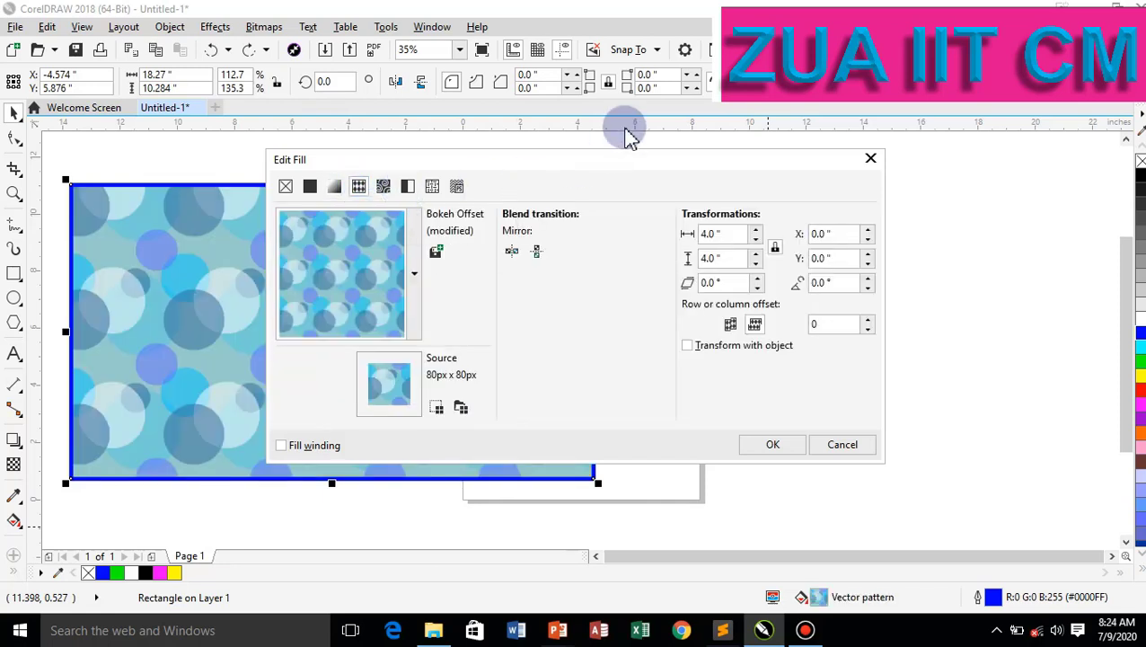
pyautogui.moveTo(528, 9)
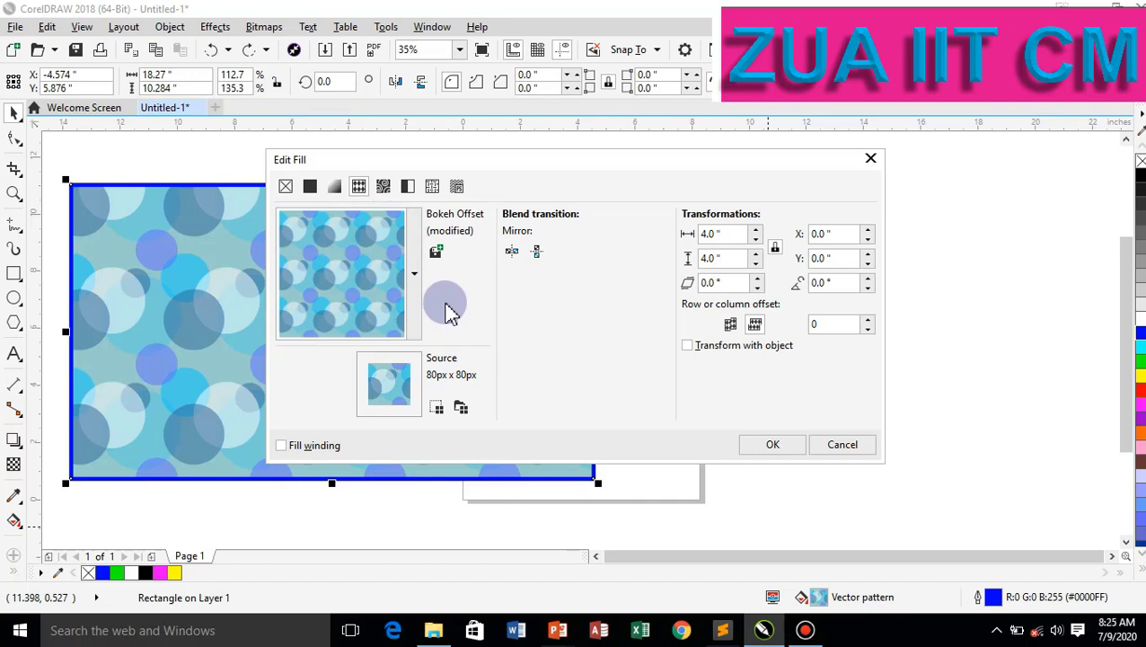
# Try a row or column offset of 6 on the rectangle's vector pattern, and reset the offset to 0.
pyautogui.click(710, 234)
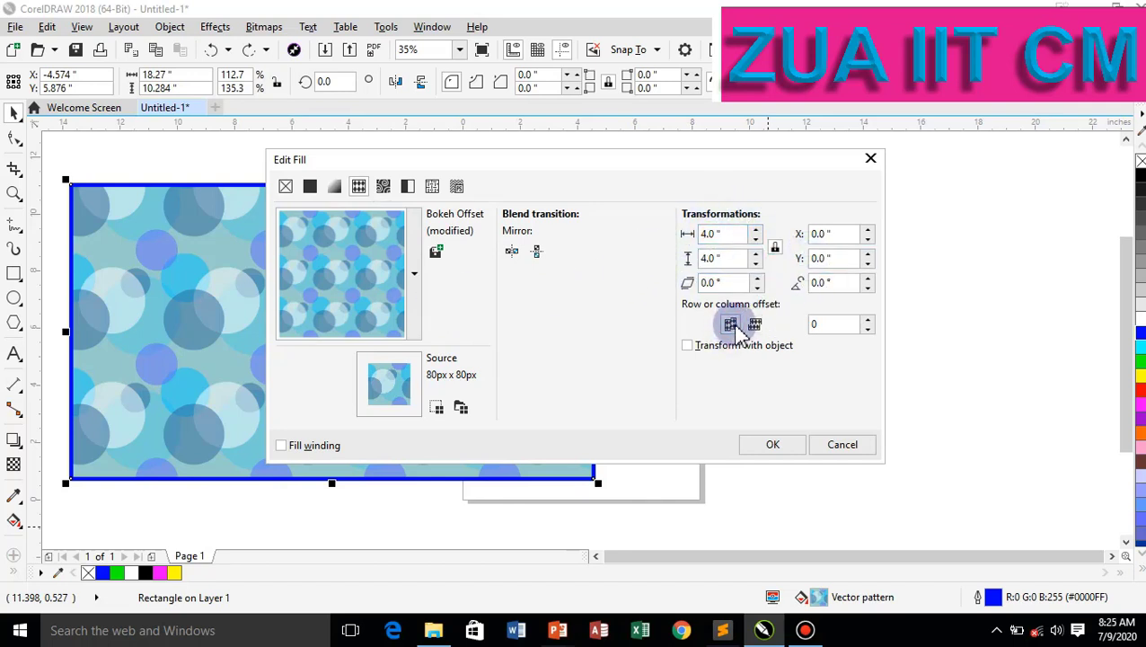
pyautogui.click(868, 318)
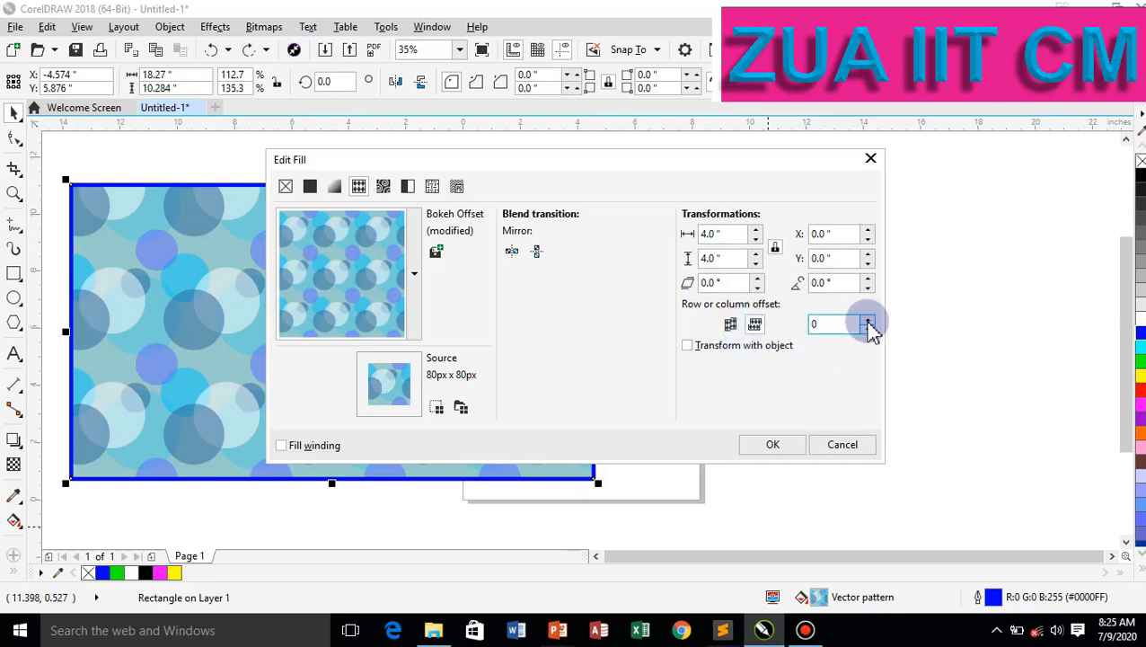
pyautogui.click(868, 318)
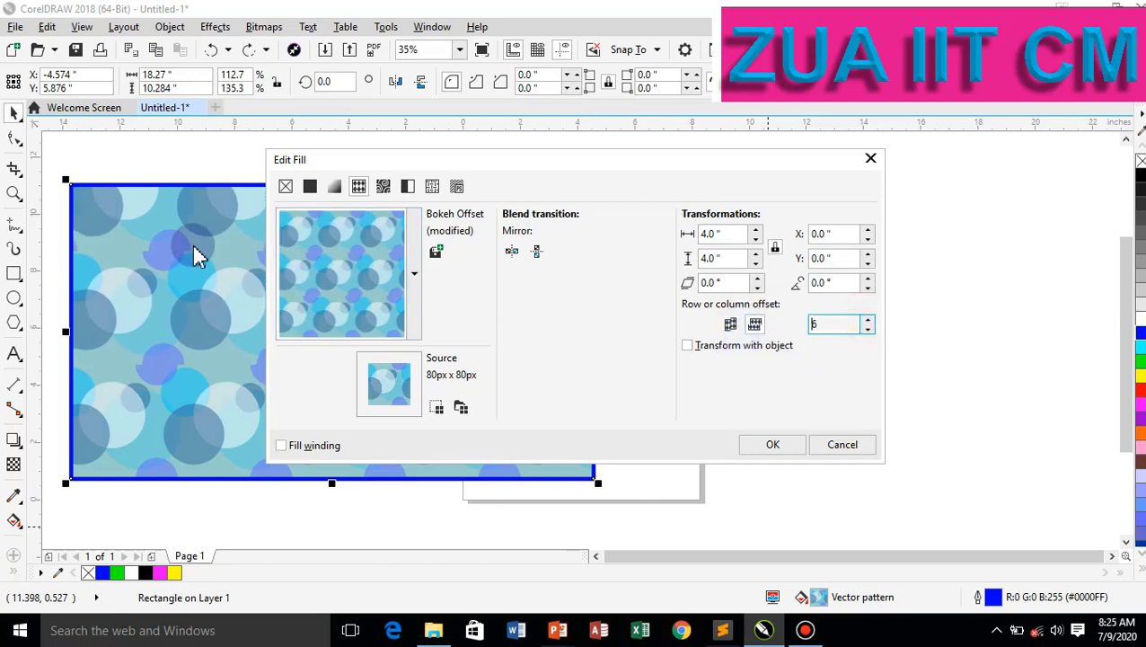
pyautogui.click(867, 330)
pyautogui.click(867, 330)
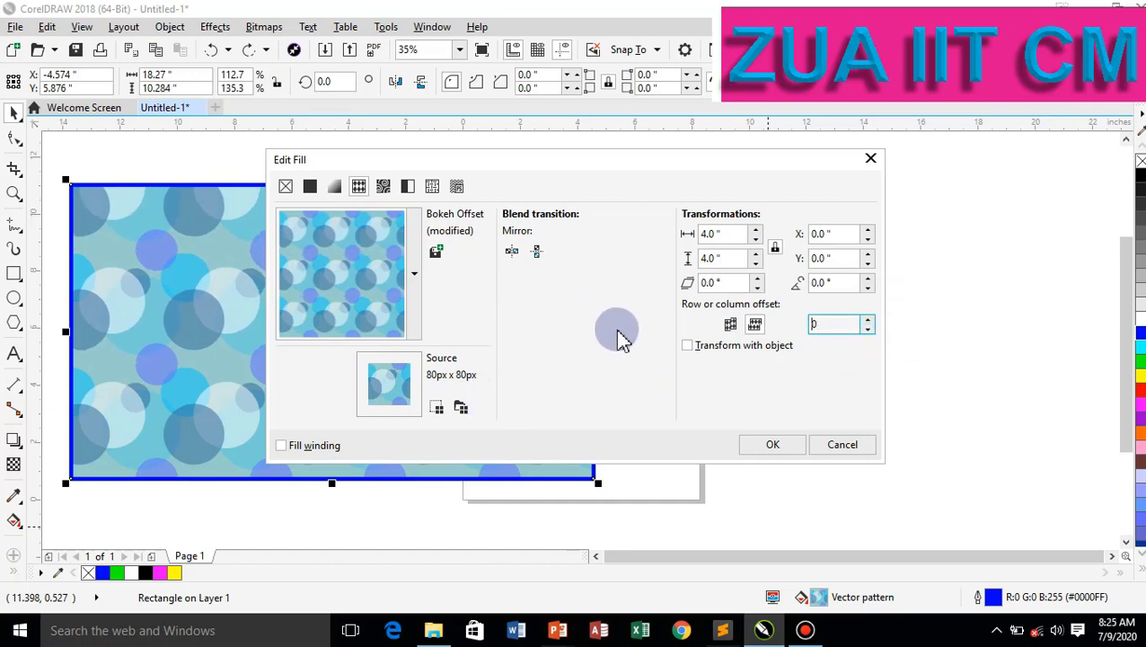
# Mirror the rectangle's vector pattern tiles both horizontally and vertically.
pyautogui.click(517, 255)
pyautogui.click(537, 253)
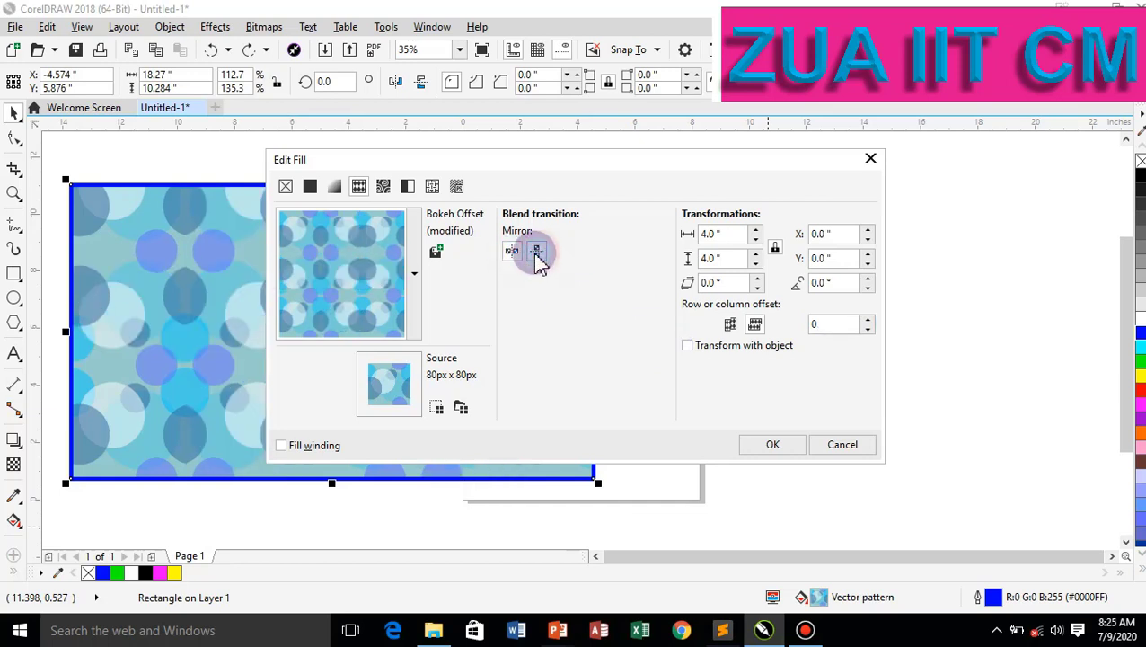
pyautogui.click(437, 409)
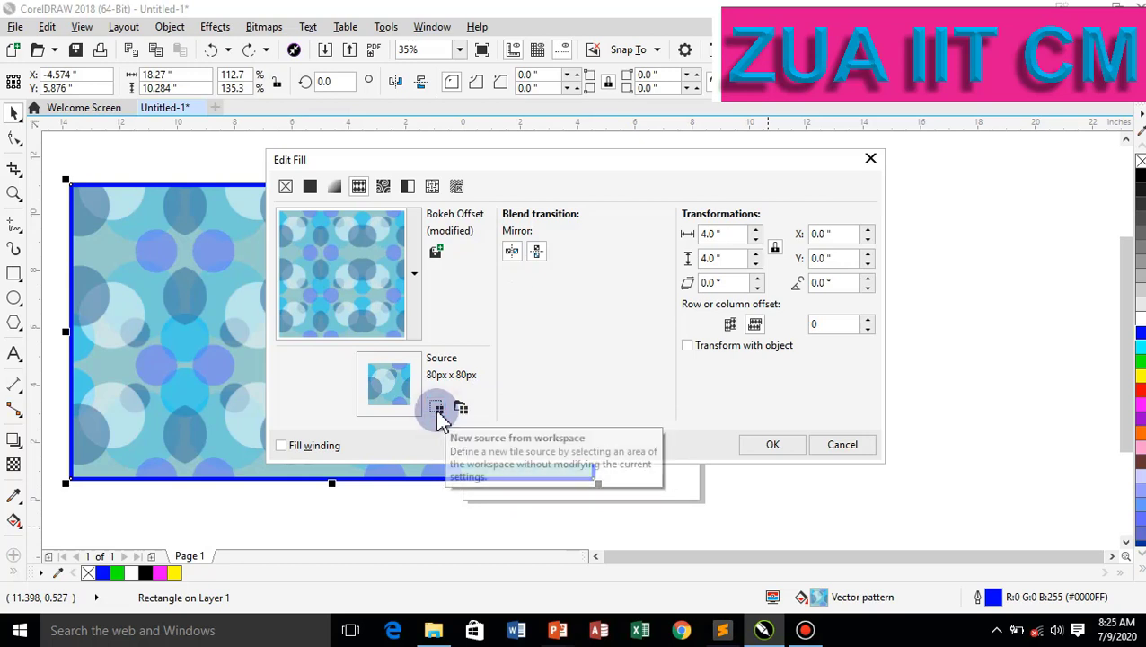
pyautogui.click(437, 410)
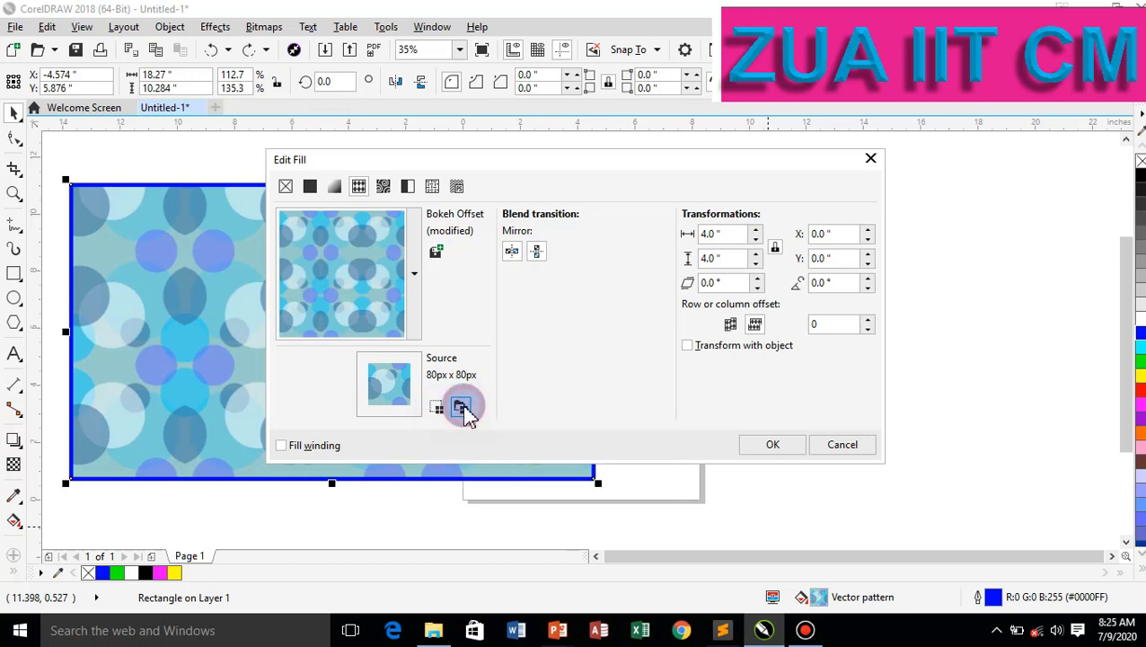
pyautogui.click(461, 408)
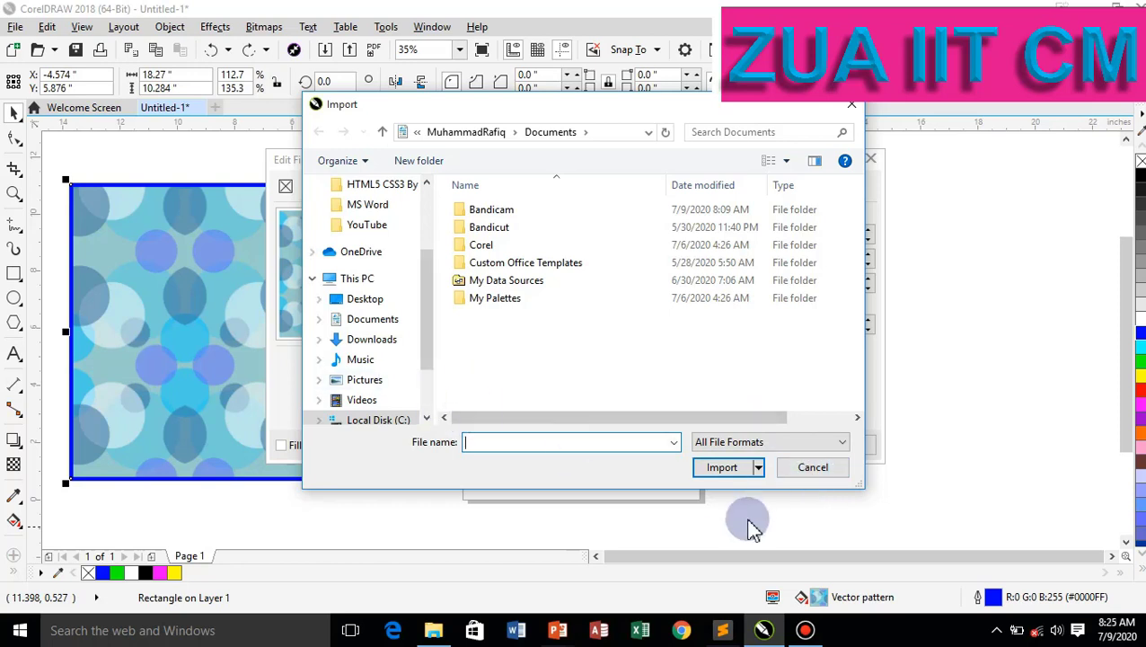
pyautogui.click(811, 469)
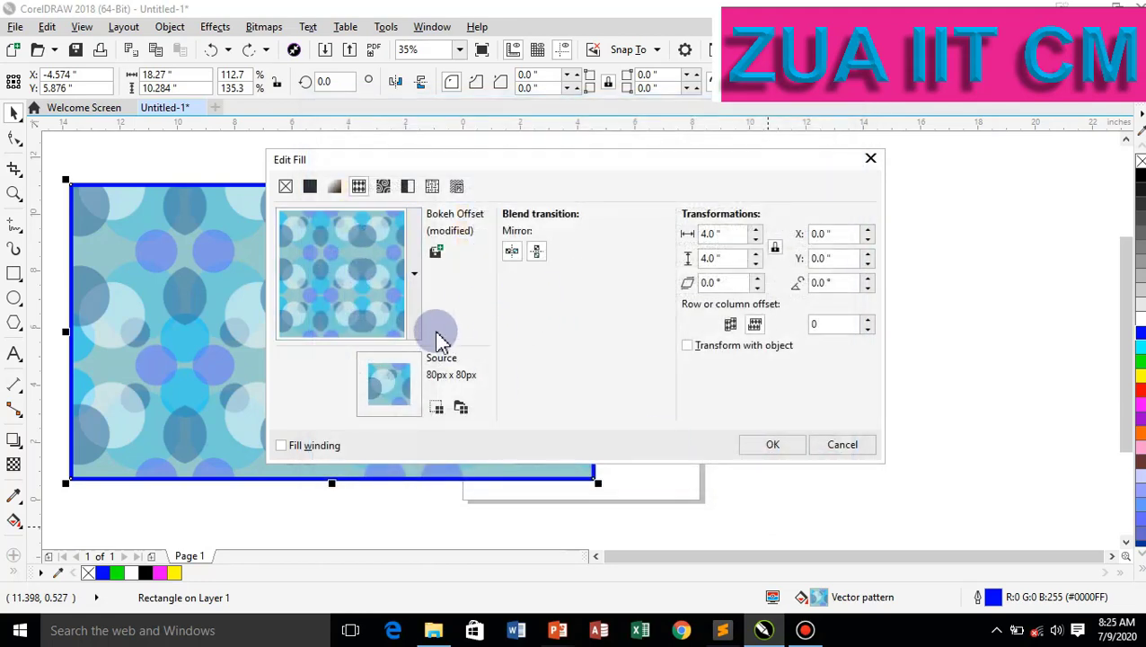
# Try the recent pattern presets on the rectangle, settle on Silver Wallpaper, and move the Edit Fill dialog to uncover more of the rectangle.
pyautogui.click(414, 275)
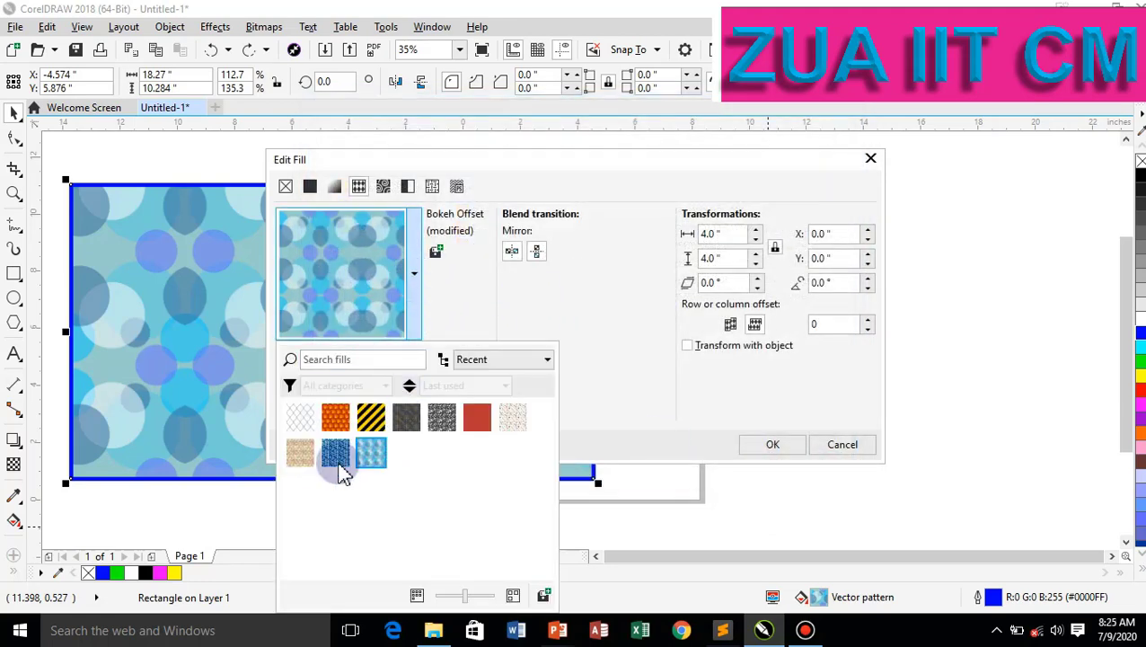
pyautogui.click(337, 415)
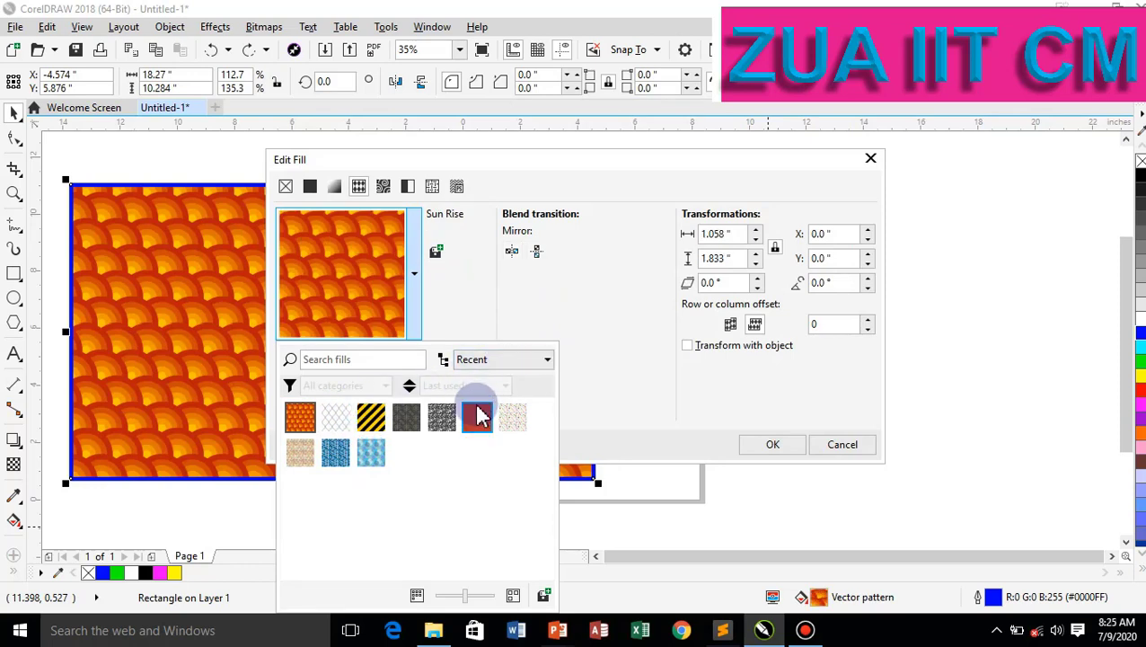
pyautogui.click(478, 415)
pyautogui.click(442, 422)
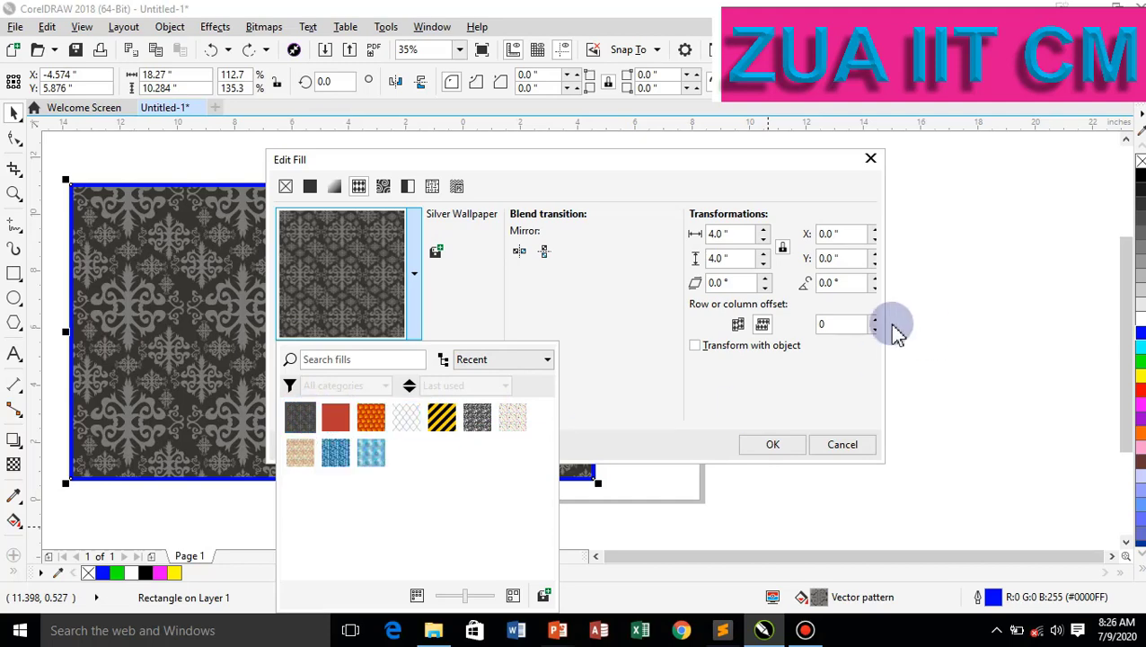
pyautogui.click(591, 172)
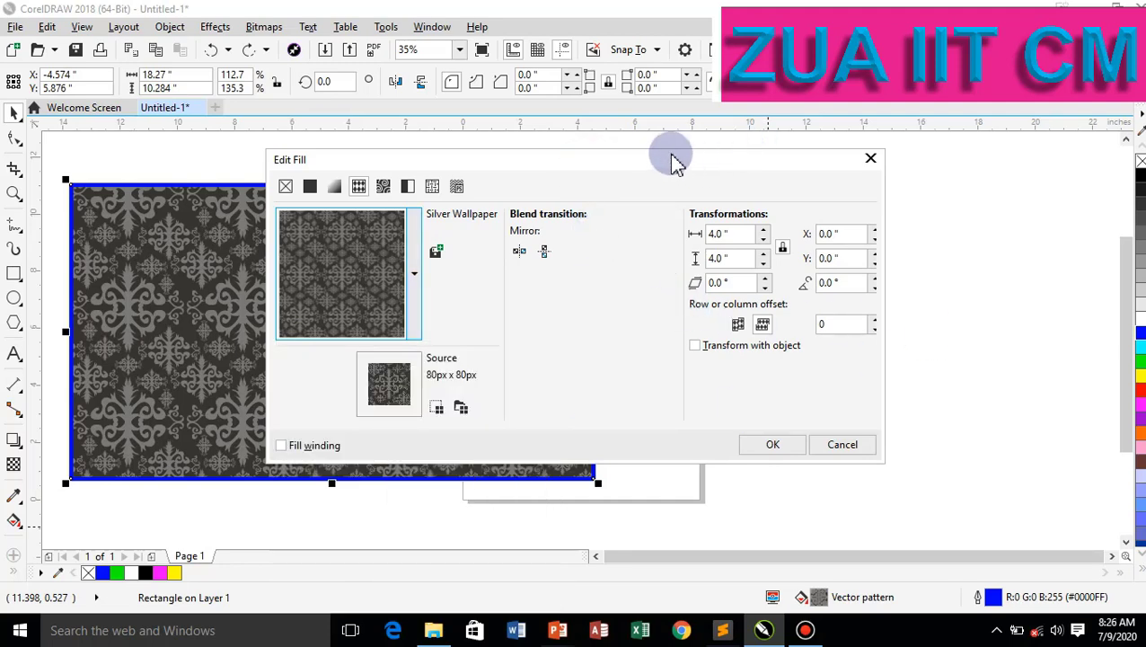
pyautogui.moveTo(670, 161); pyautogui.dragTo(849, 164)
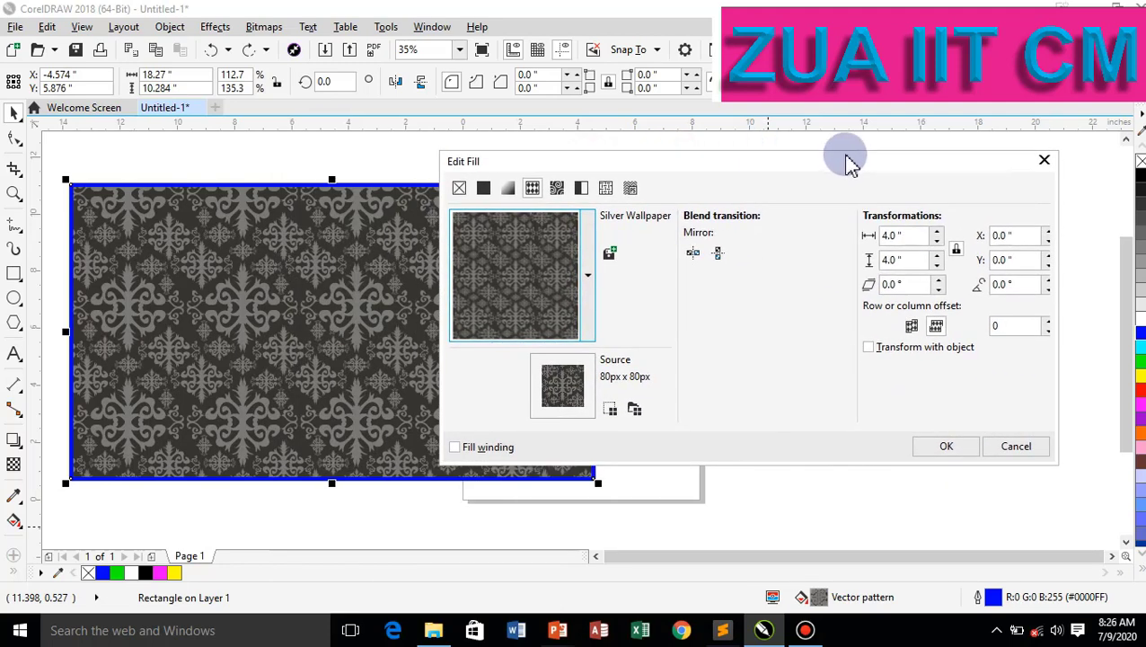
# Try enlarging the Silver Wallpaper tiles to 4.8 inches, and reduce their width and height to 3.95 inches.
pyautogui.click(937, 232)
pyautogui.click(938, 232)
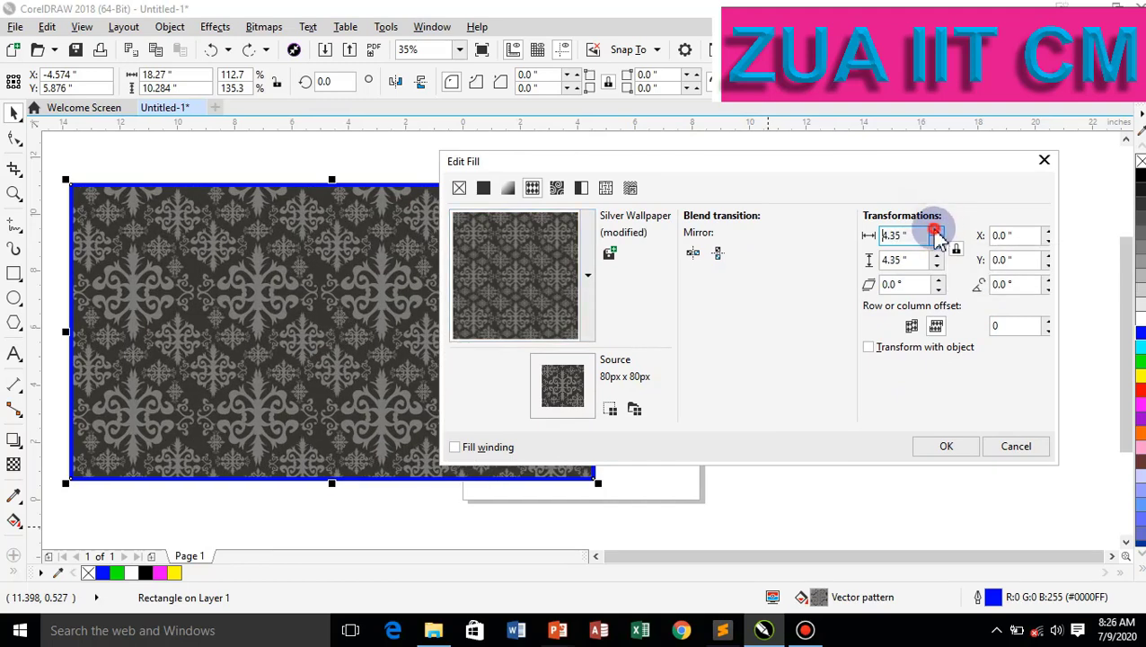
pyautogui.click(937, 231)
pyautogui.click(937, 231)
pyautogui.click(937, 232)
pyautogui.click(937, 231)
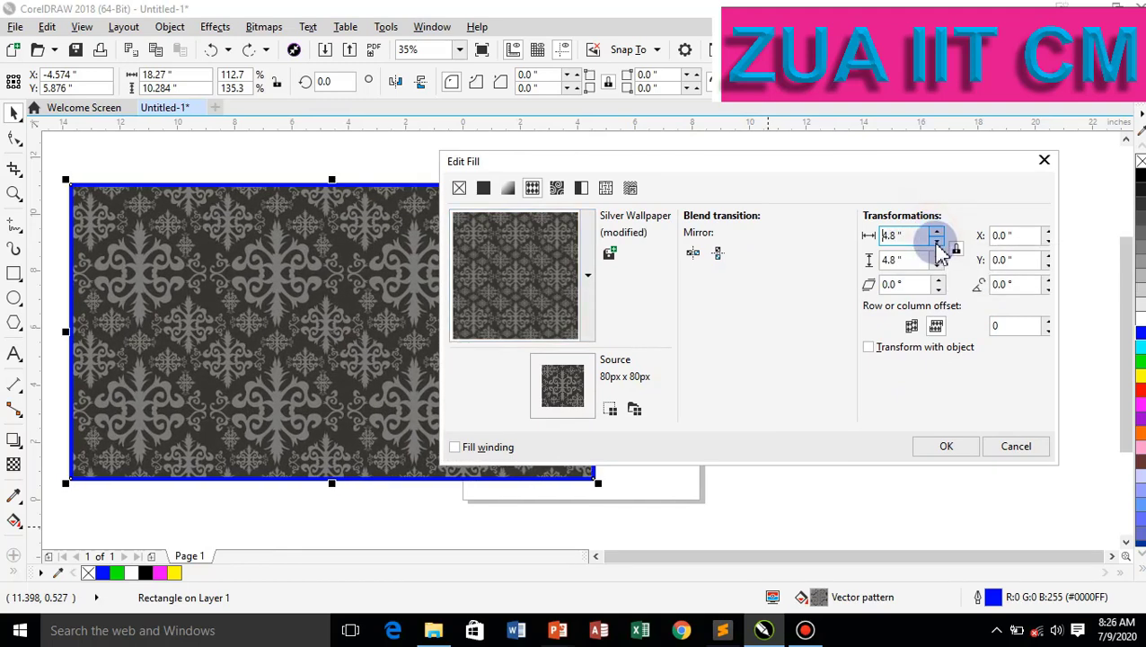
pyautogui.click(937, 242)
pyautogui.click(937, 243)
pyautogui.click(937, 242)
pyautogui.click(937, 243)
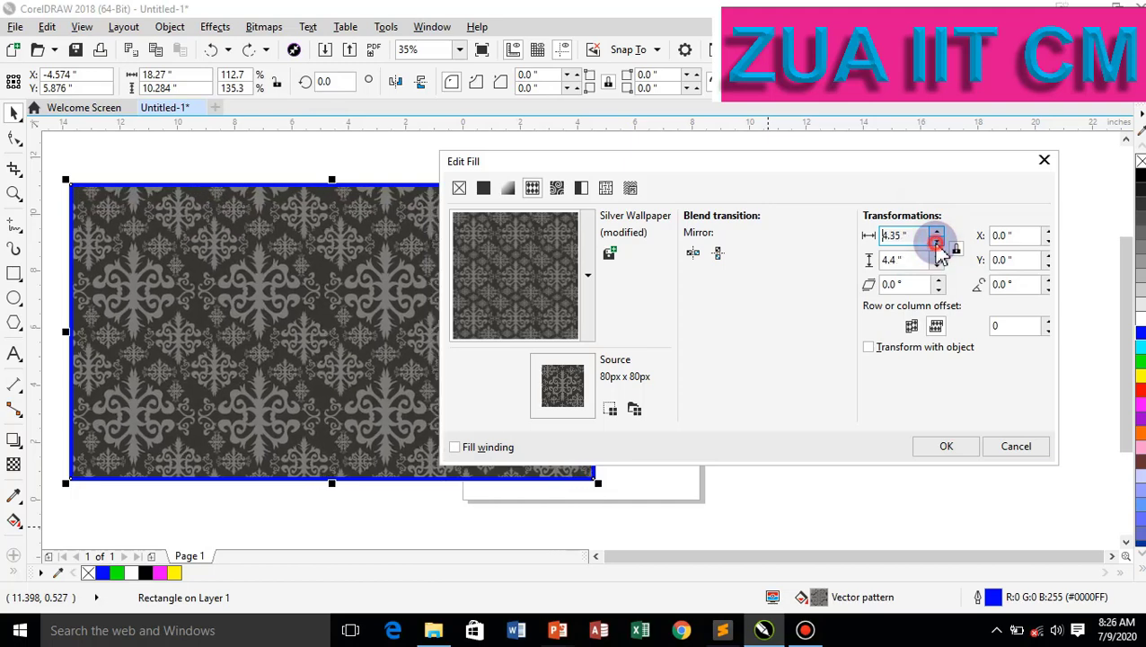
pyautogui.click(937, 243)
pyautogui.click(937, 243)
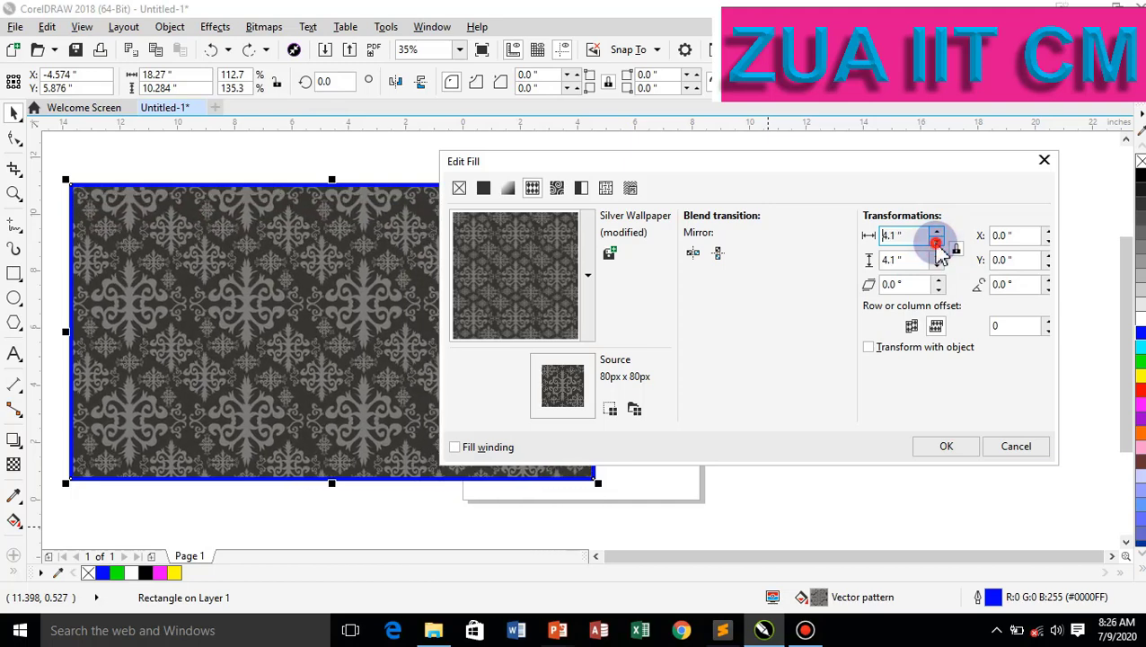
# Set the horizontal position of the Silver Wallpaper pattern to 0.1 inch.
pyautogui.click(1047, 230)
pyautogui.click(1047, 231)
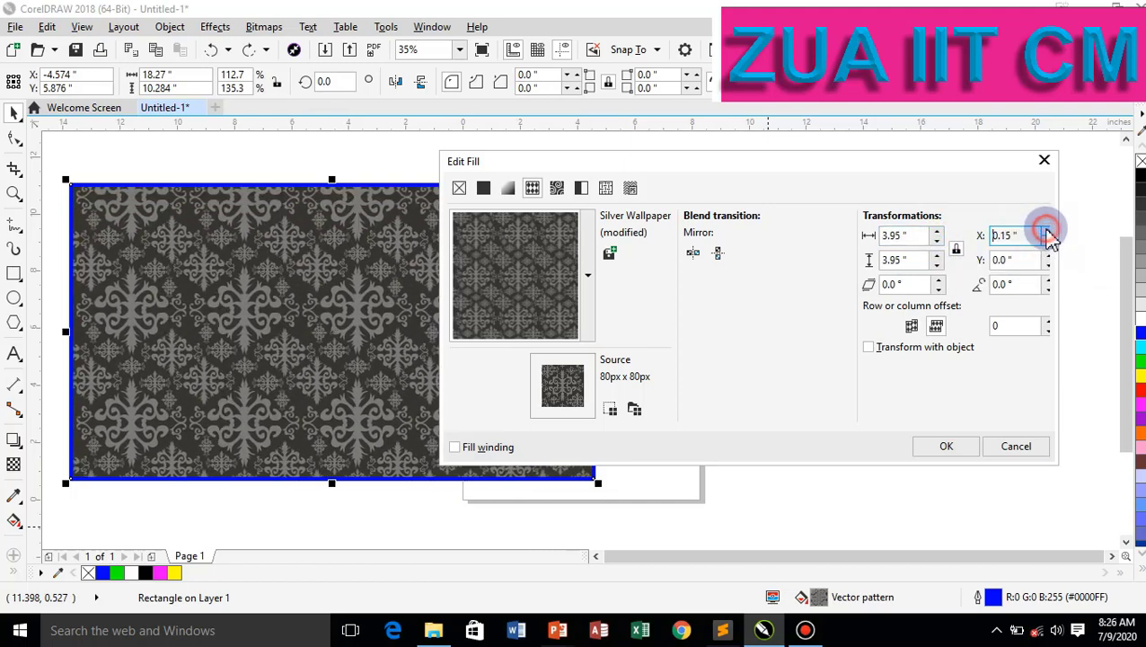
pyautogui.click(1047, 231)
pyautogui.click(1048, 239)
pyautogui.click(1048, 239)
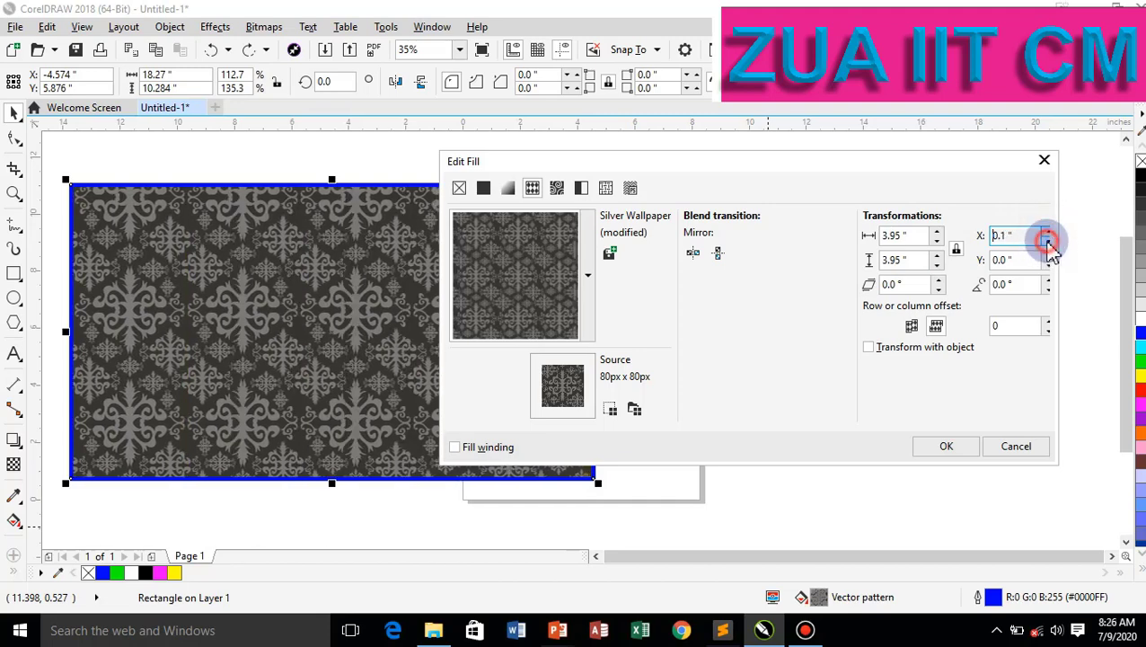
# Try skewing the Silver Wallpaper pattern by 14°, and return the skew to 0°.
pyautogui.click(938, 280)
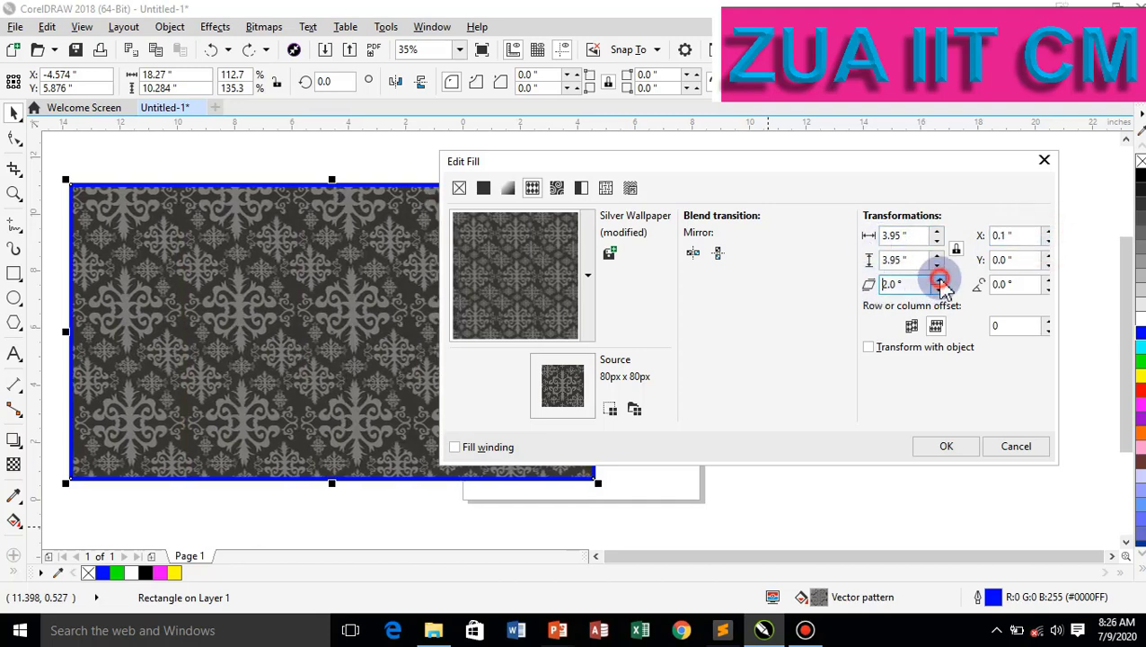
pyautogui.click(937, 280)
pyautogui.click(938, 279)
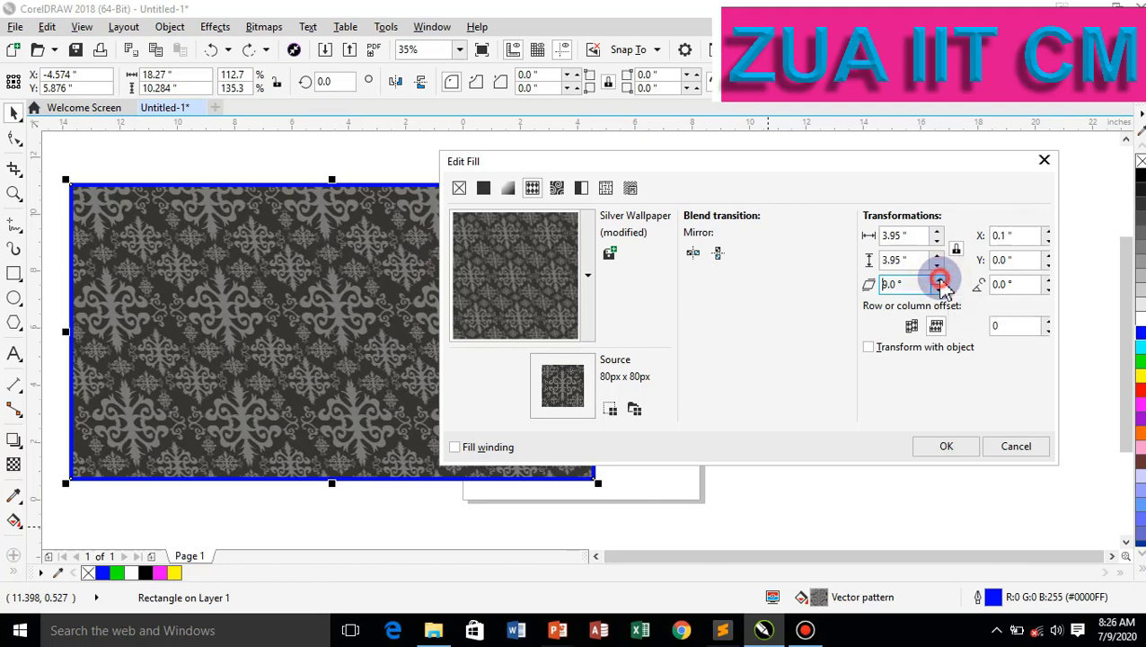
pyautogui.click(939, 280)
pyautogui.click(939, 281)
pyautogui.click(939, 280)
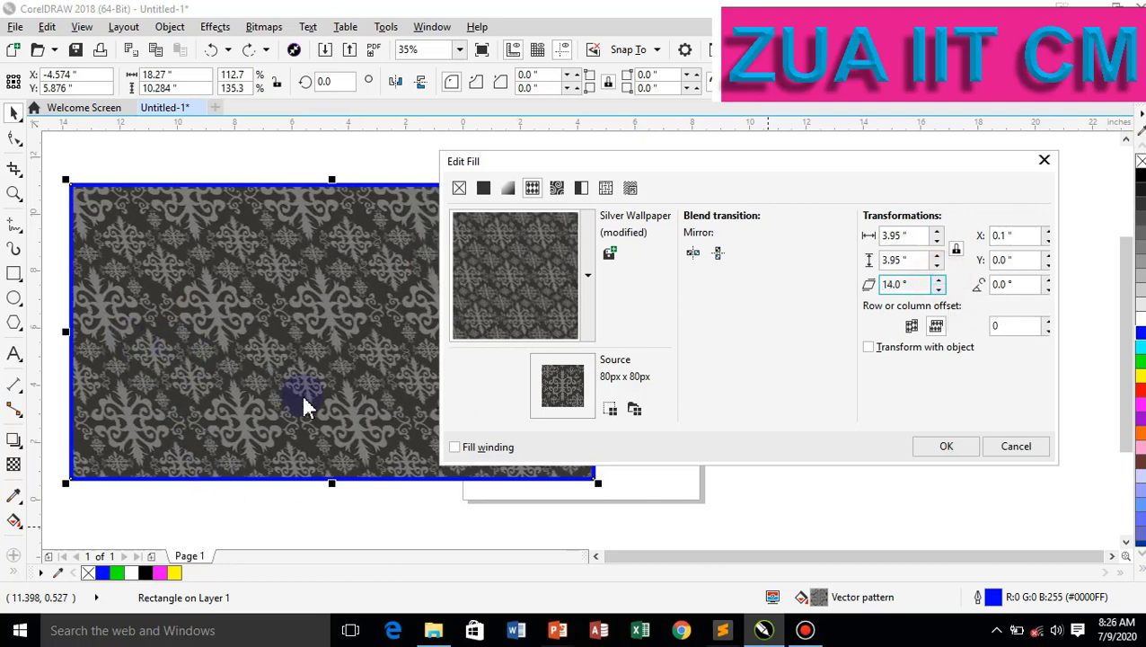
pyautogui.click(936, 288)
pyautogui.click(937, 289)
pyautogui.click(937, 289)
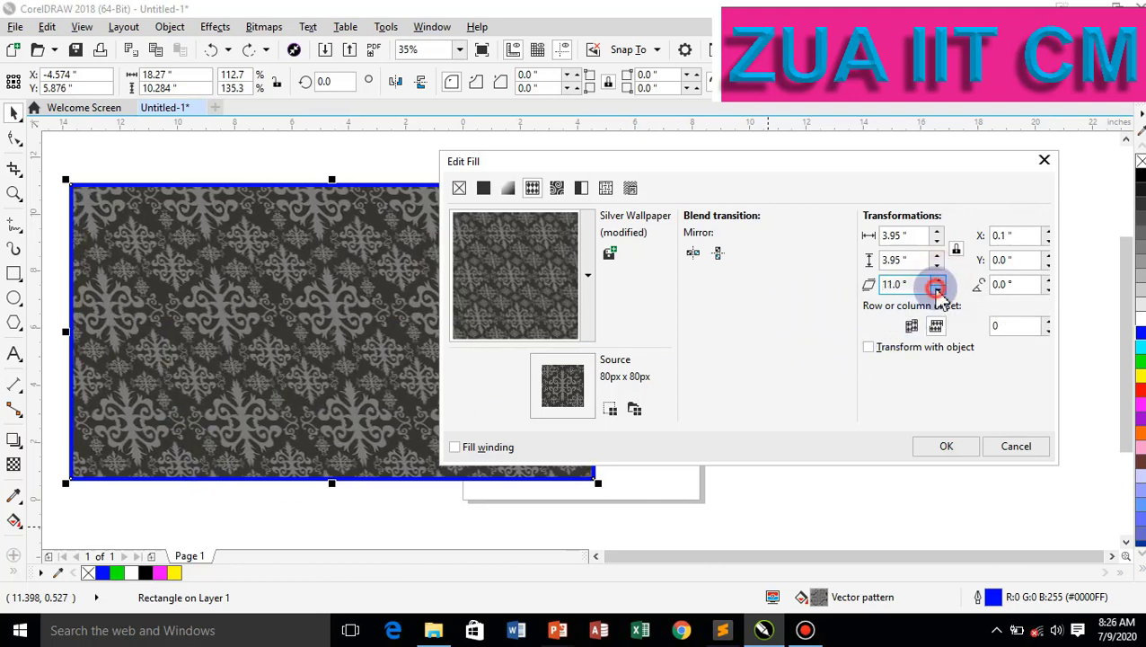
pyautogui.click(937, 288)
pyautogui.click(937, 288)
pyautogui.click(937, 289)
pyautogui.click(937, 288)
pyautogui.click(937, 288)
pyautogui.click(937, 288)
pyautogui.click(937, 288)
pyautogui.click(937, 288)
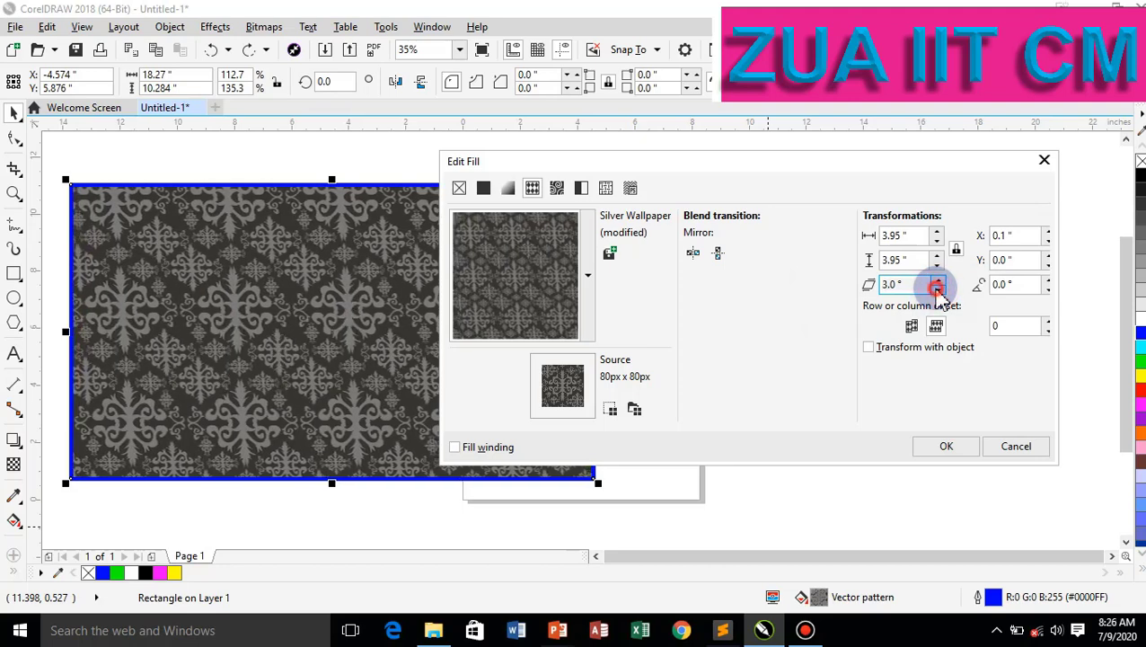
pyautogui.click(937, 288)
pyautogui.click(937, 288)
pyautogui.click(937, 288)
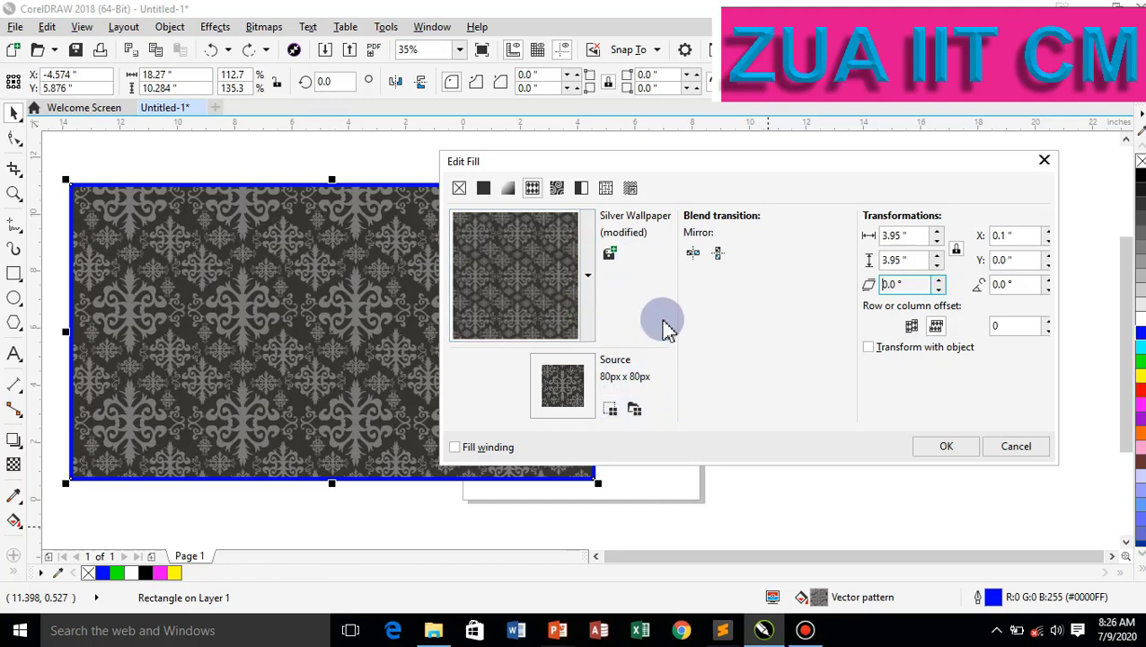
# Apply the orange Sun Rise vector pattern preset to the rectangle, and switch the fill type to bitmap pattern.
pyautogui.click(589, 278)
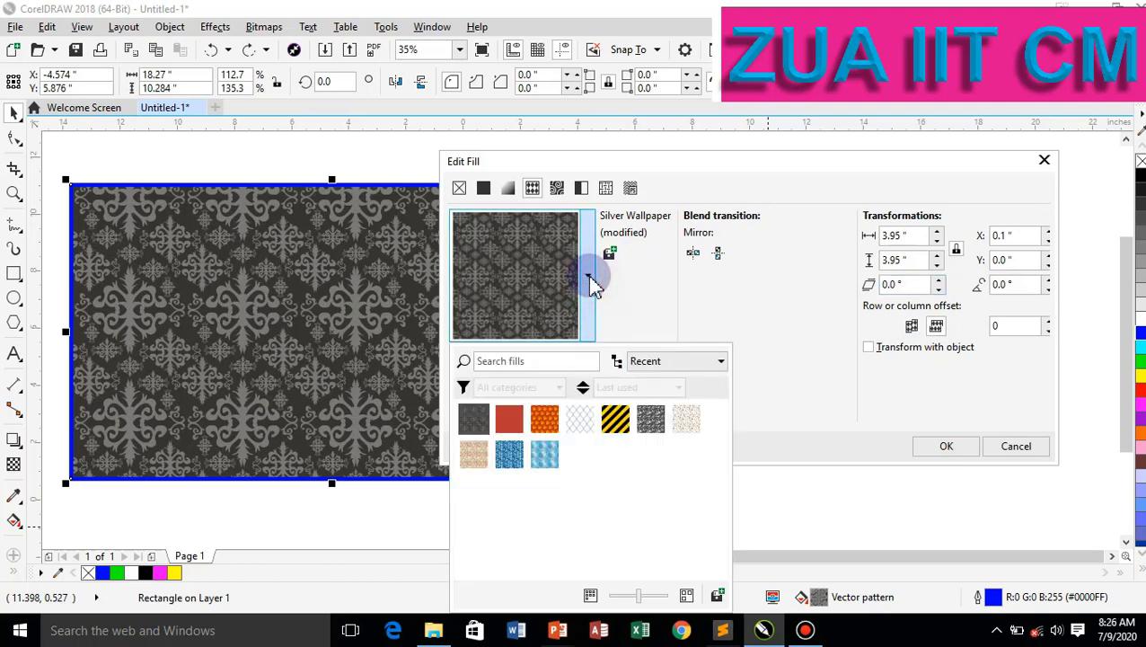
pyautogui.click(542, 418)
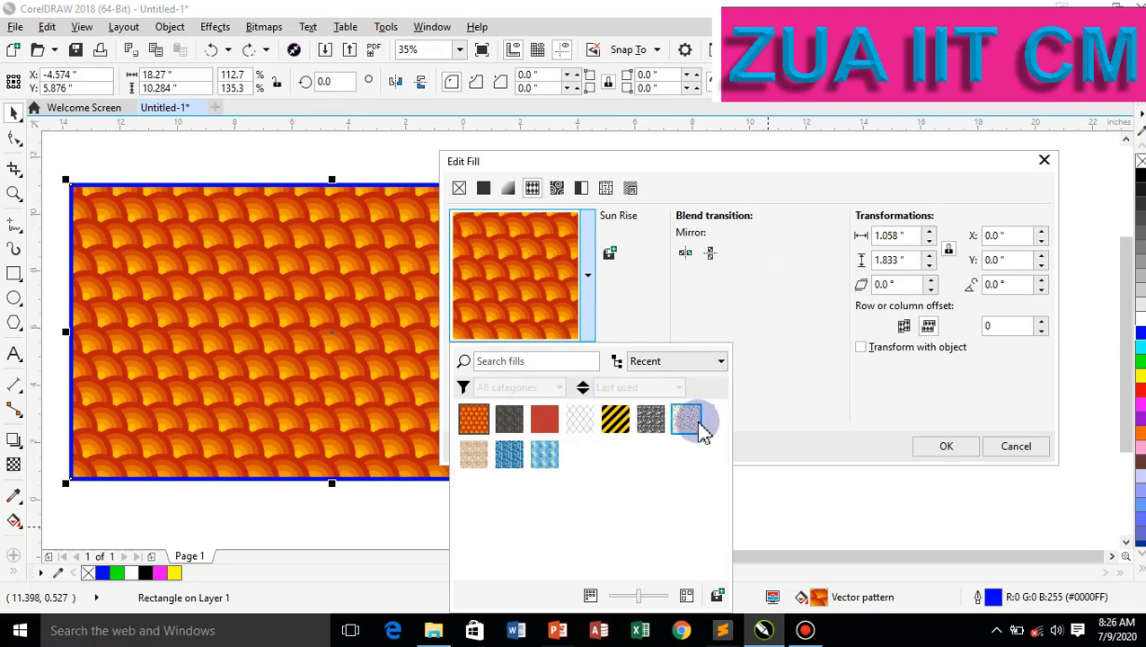
pyautogui.click(557, 190)
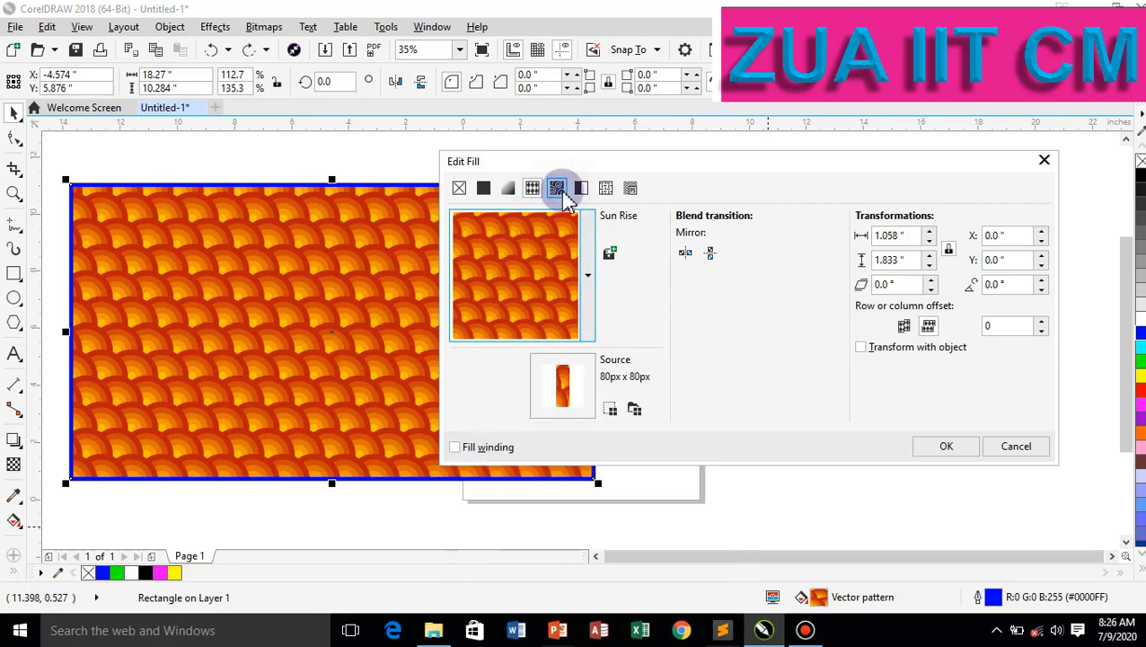
# Switch the rectangle's fill to the Grey Brick bitmap pattern, and mirror its tiles horizontally and vertically.
pyautogui.click(558, 190)
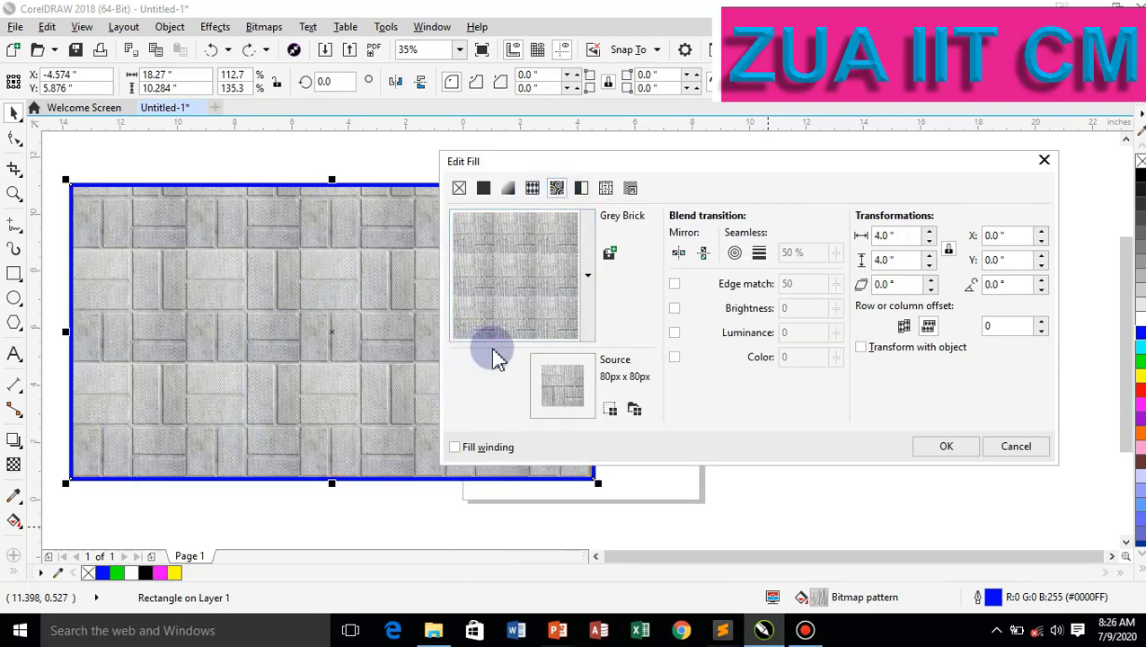
pyautogui.click(680, 254)
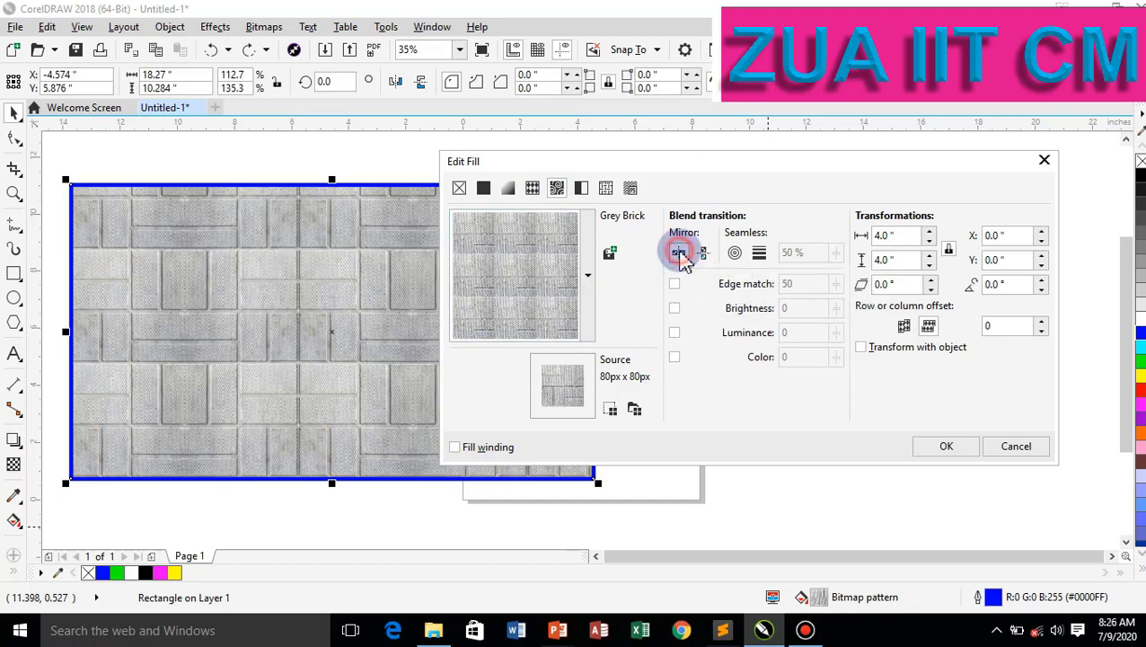
pyautogui.click(704, 253)
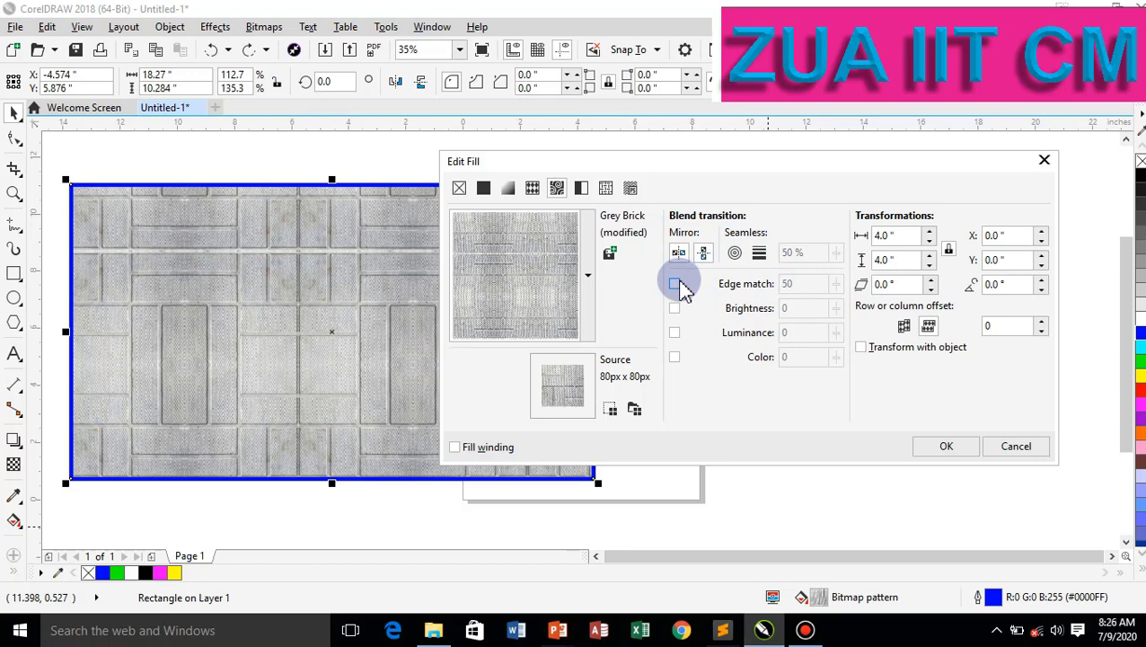
# Enable the edge match, brightness, luminance and color adjustments for the Grey Brick pattern.
pyautogui.click(675, 284)
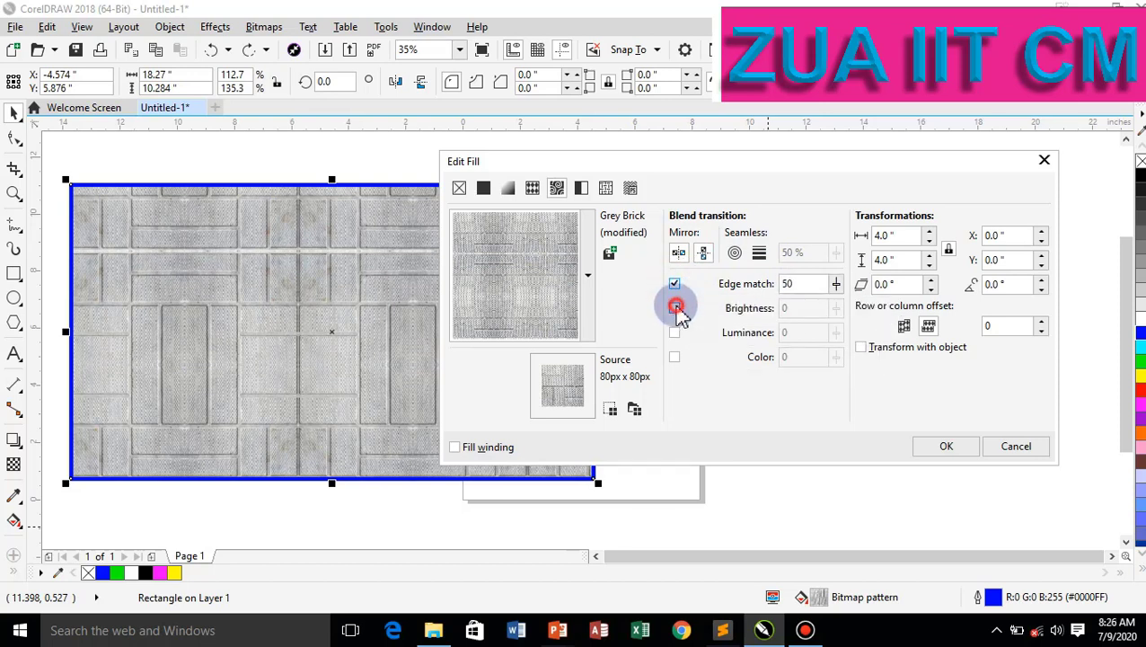
pyautogui.click(674, 308)
pyautogui.click(674, 333)
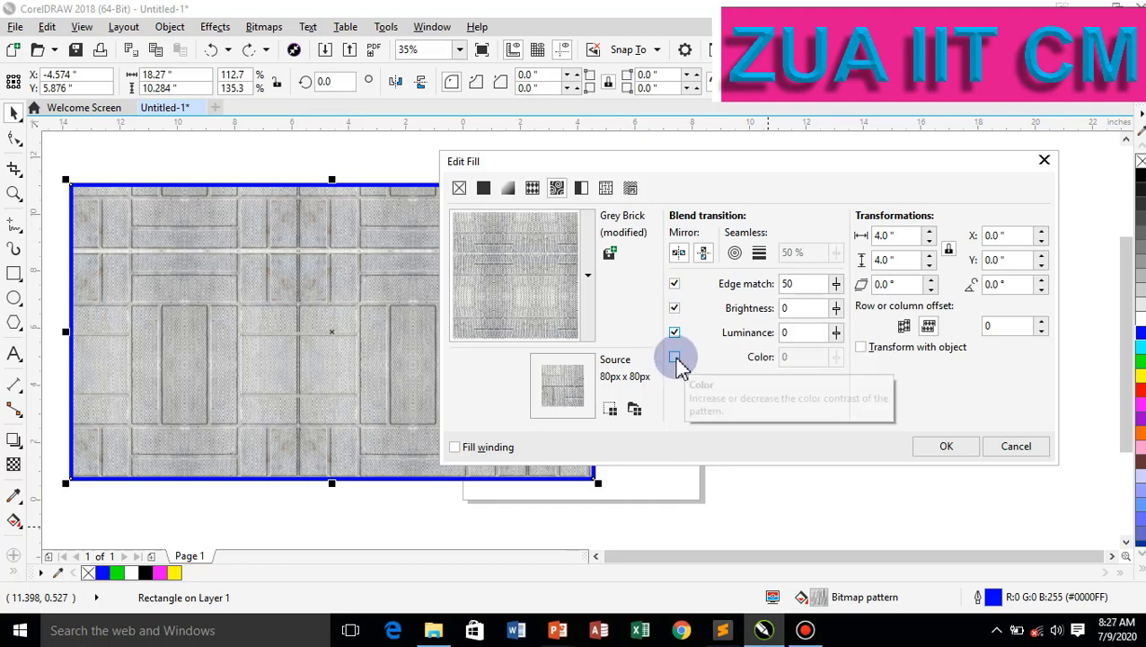
pyautogui.click(675, 358)
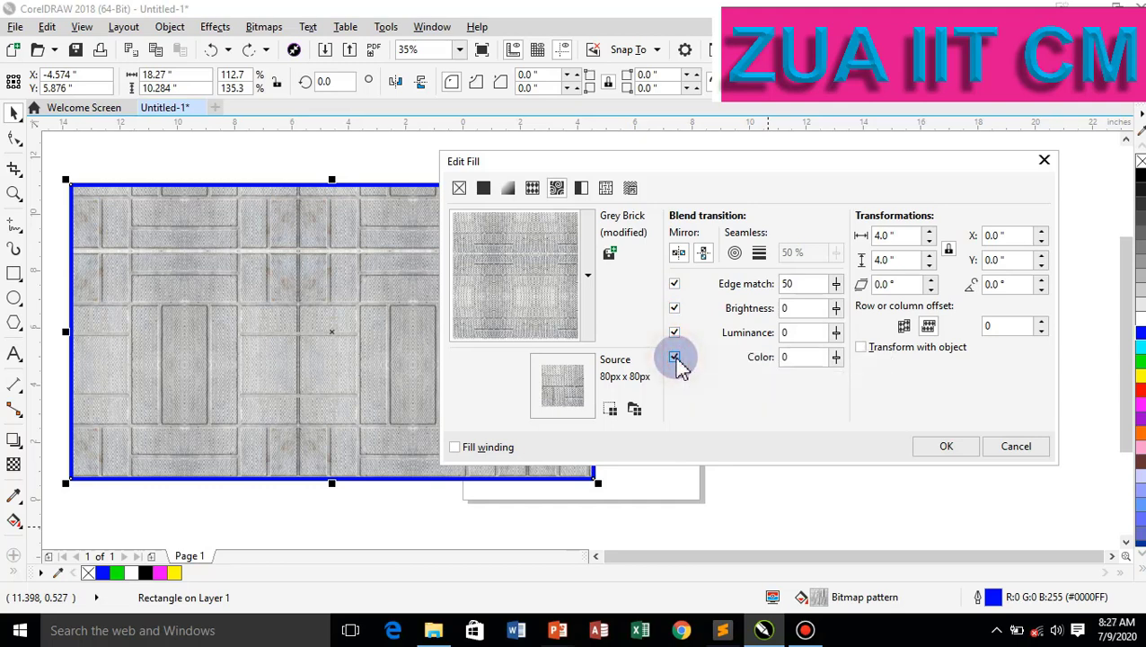
# Set the Grey Brick pattern's edge match to 64 and its brightness to 22.
pyautogui.click(836, 308)
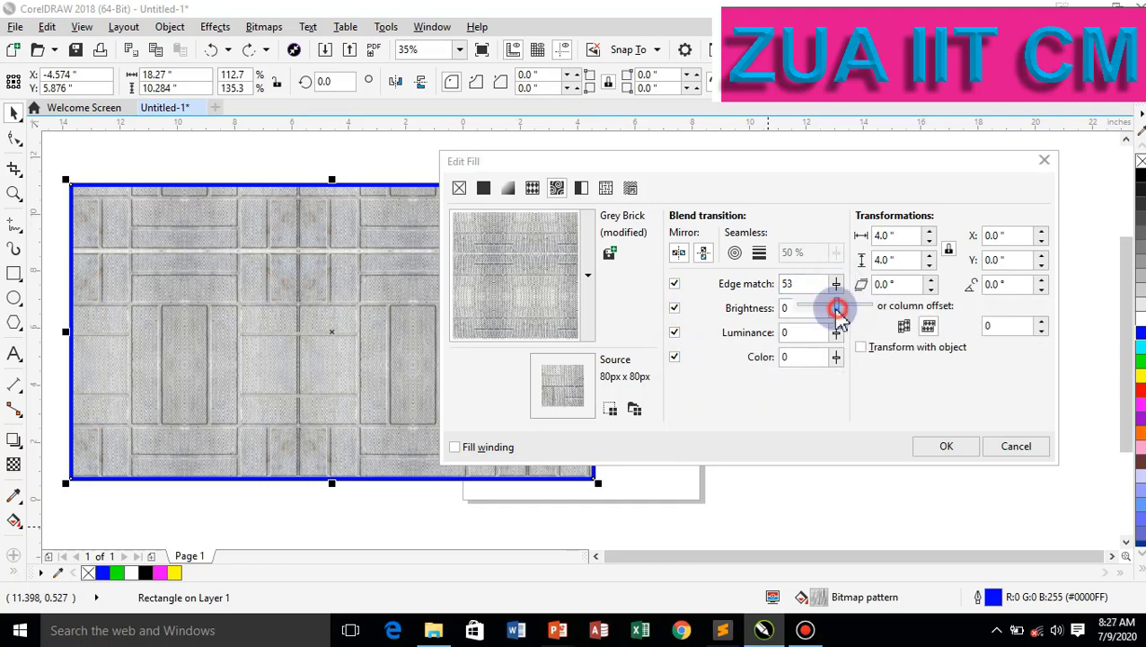
pyautogui.click(837, 308)
pyautogui.click(835, 309)
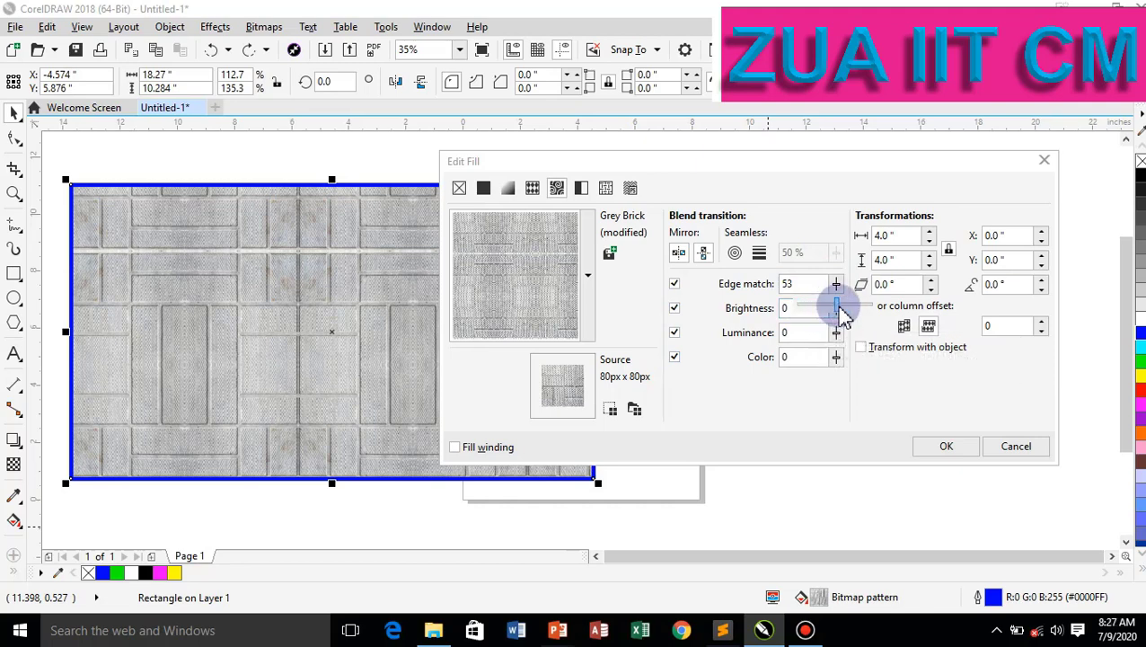
pyautogui.moveTo(845, 306); pyautogui.dragTo(846, 309)
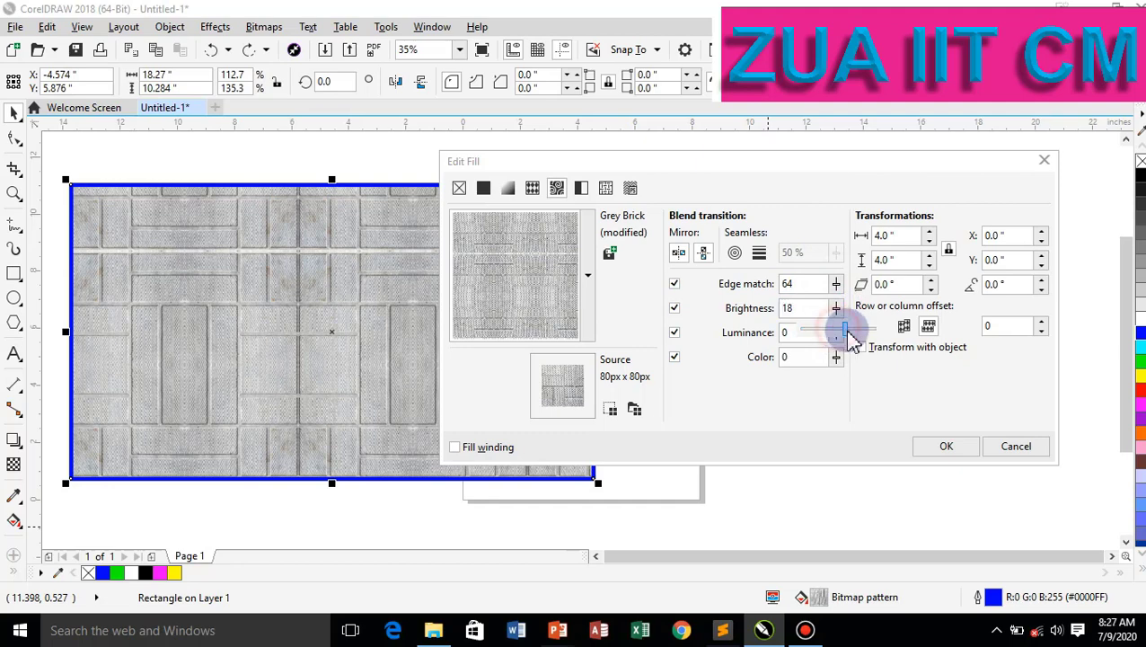
pyautogui.moveTo(848, 335); pyautogui.dragTo(840, 332)
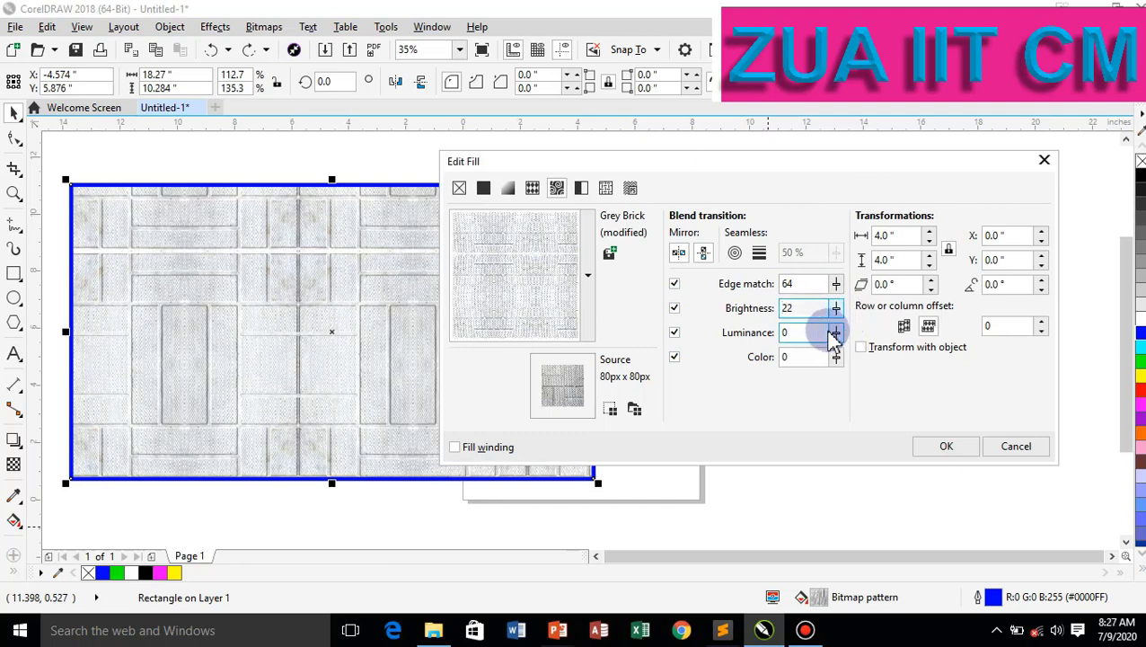
# Try enlarging the Grey Brick tiles to 4.25 inches, and reduce their width and height to 3.35 inches.
pyautogui.click(930, 235)
pyautogui.click(929, 235)
pyautogui.click(930, 236)
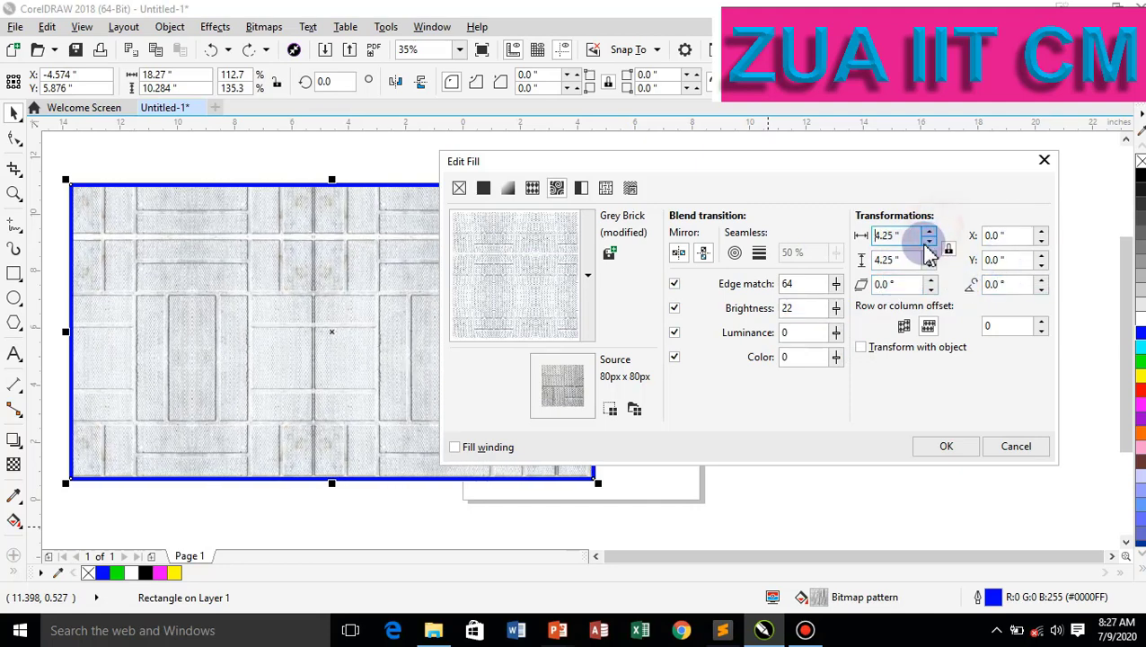
pyautogui.click(930, 236)
pyautogui.click(928, 241)
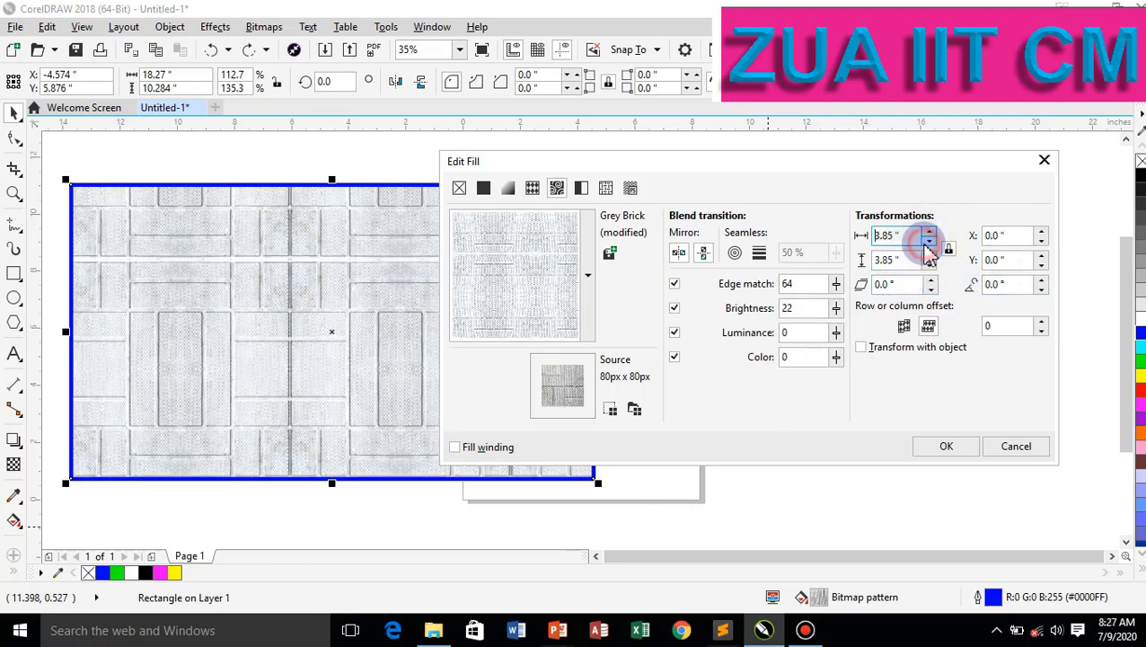
pyautogui.click(928, 241)
pyautogui.click(928, 240)
pyautogui.click(928, 241)
pyautogui.click(928, 241)
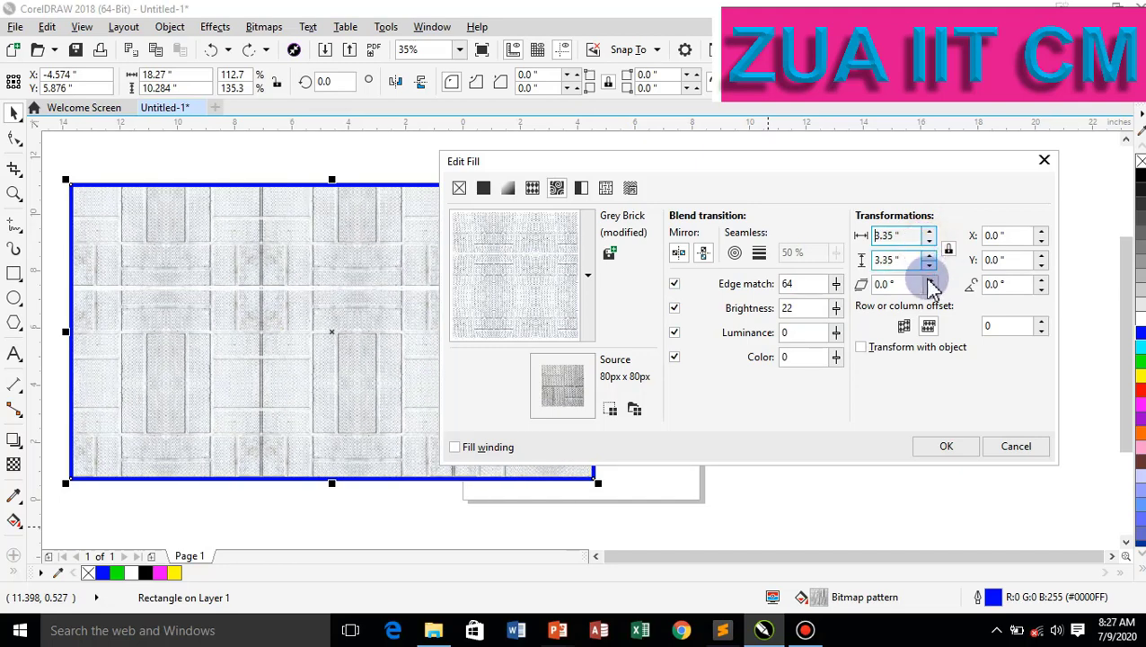
# Try skewing the Grey Brick pattern, and return the skew to 0°.
pyautogui.click(932, 281)
pyautogui.click(932, 282)
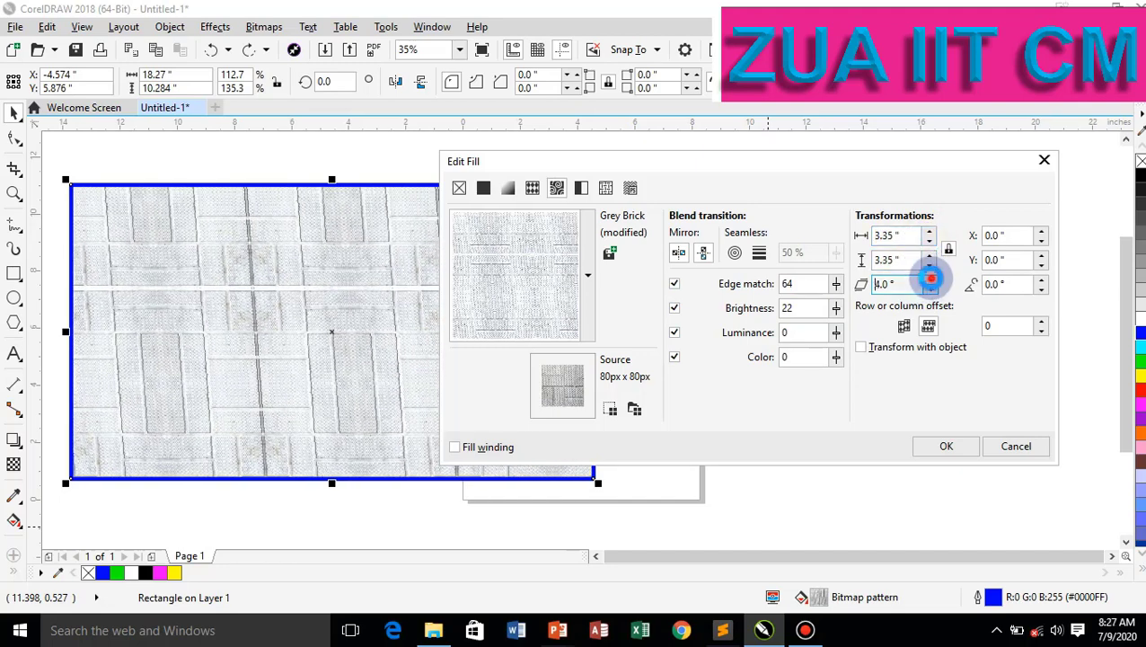
pyautogui.click(932, 281)
pyautogui.click(932, 282)
pyautogui.click(931, 290)
pyautogui.click(931, 289)
pyautogui.click(932, 290)
pyautogui.click(931, 289)
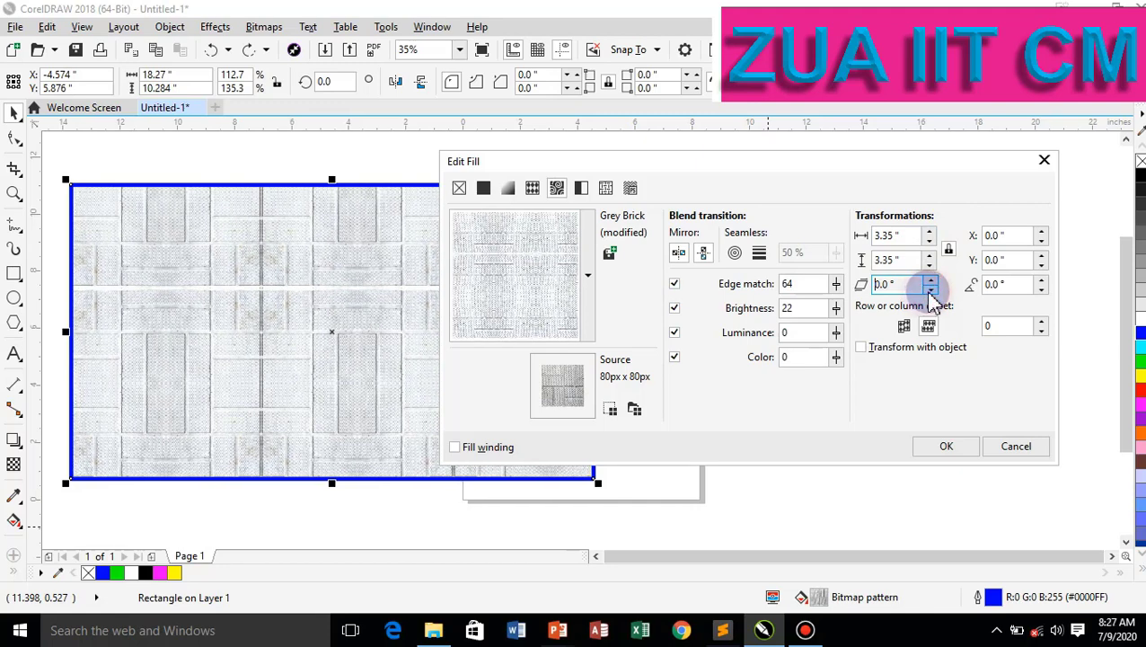
# Set the Grey Brick pattern's horizontal position to 0.4 inch, and turn on radial and linear seamless blending.
pyautogui.click(1042, 230)
pyautogui.click(1042, 231)
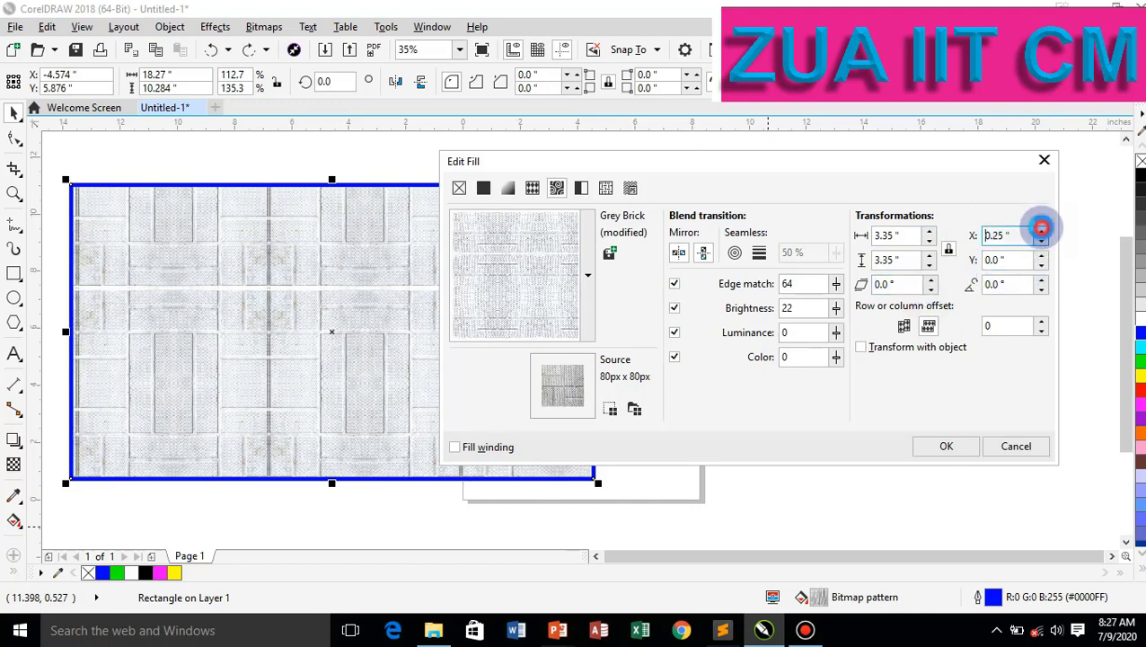
pyautogui.click(1042, 230)
pyautogui.click(1042, 231)
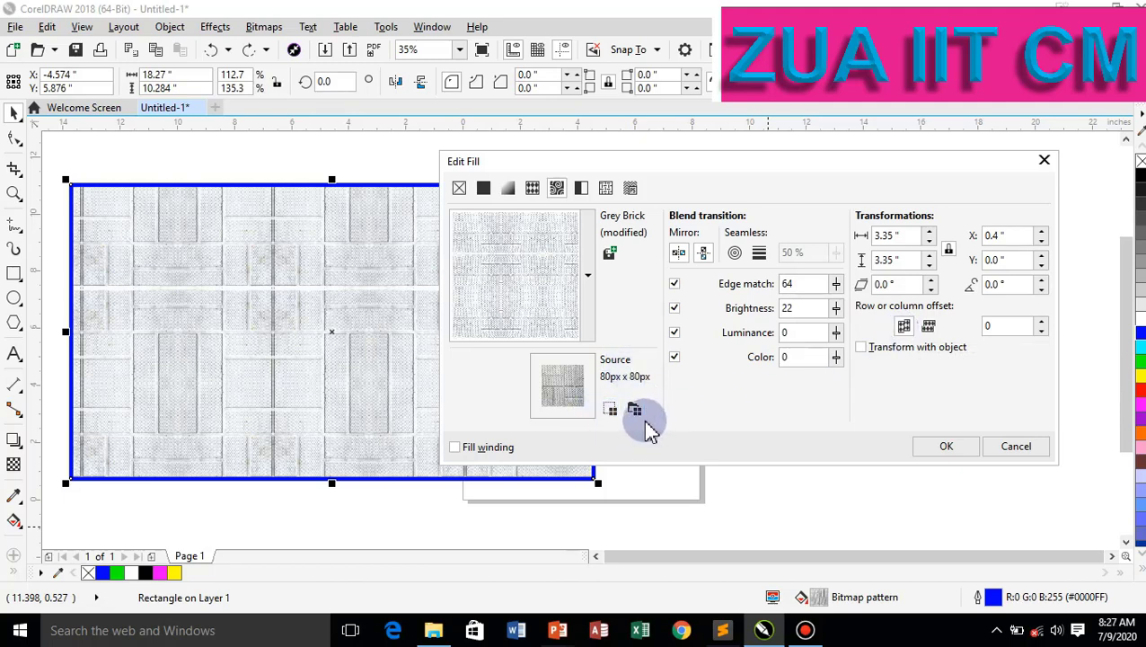
pyautogui.click(734, 254)
pyautogui.click(759, 254)
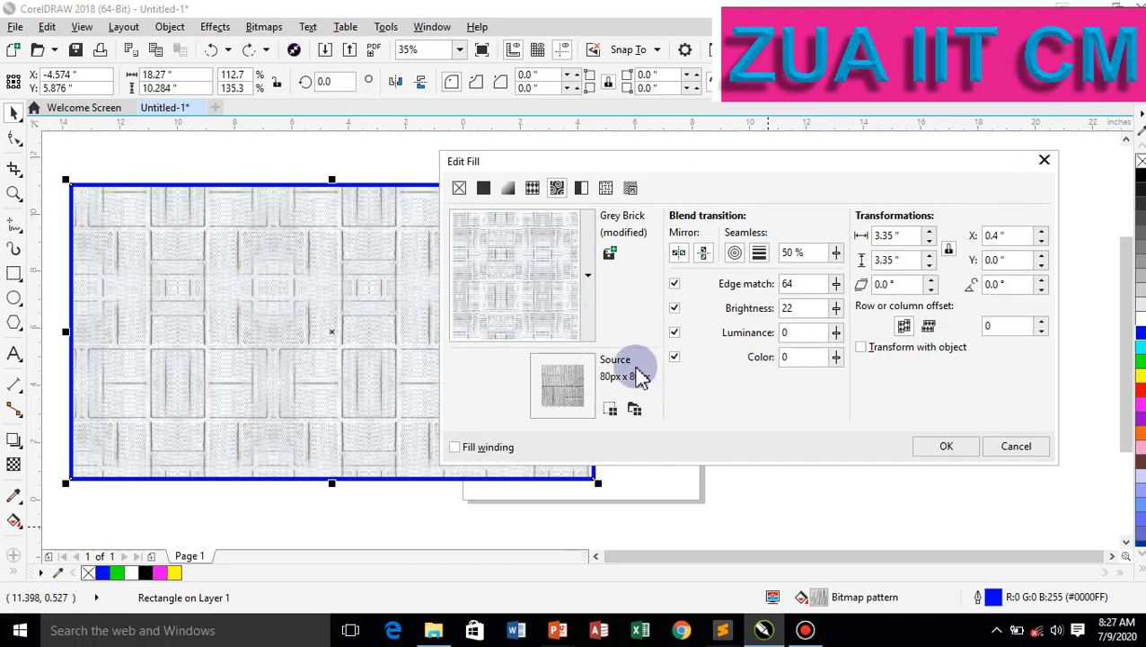
# Apply the Evergreen, Stone Lattice and Bricks bitmap pattern presets to the rectangle in turn.
pyautogui.click(588, 276)
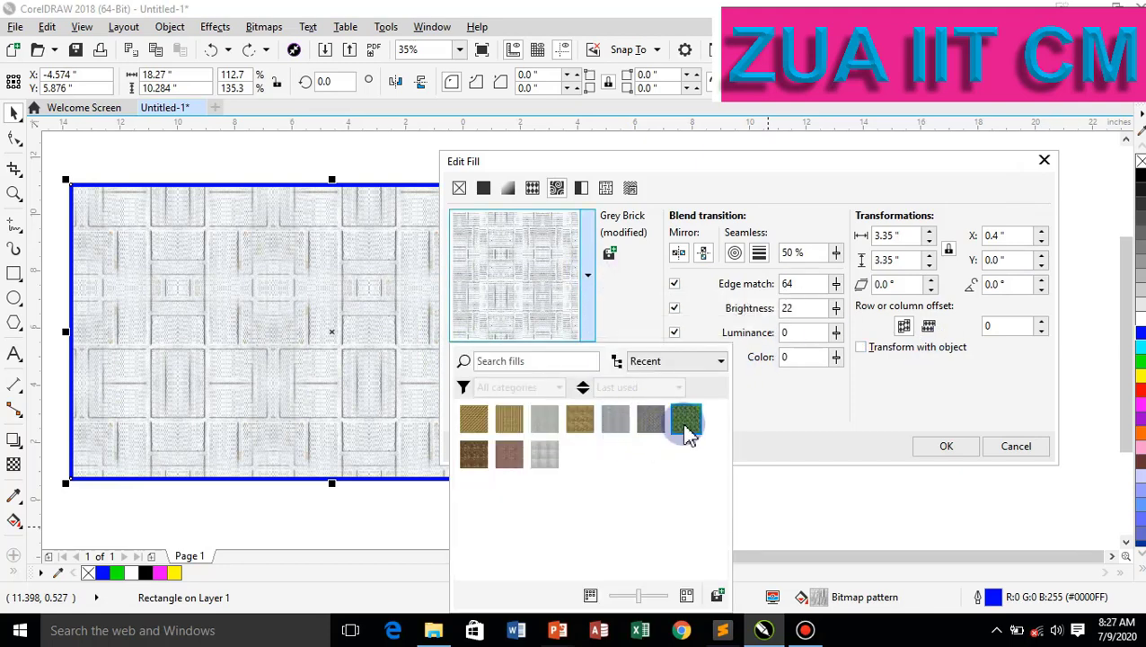
pyautogui.click(685, 420)
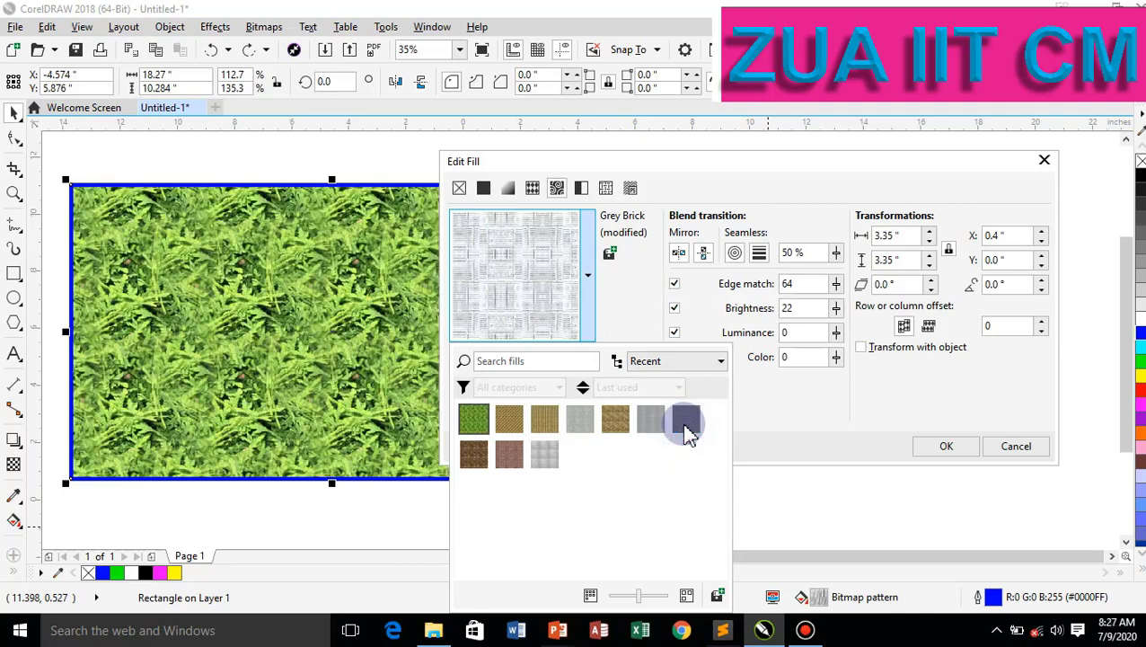
pyautogui.click(589, 275)
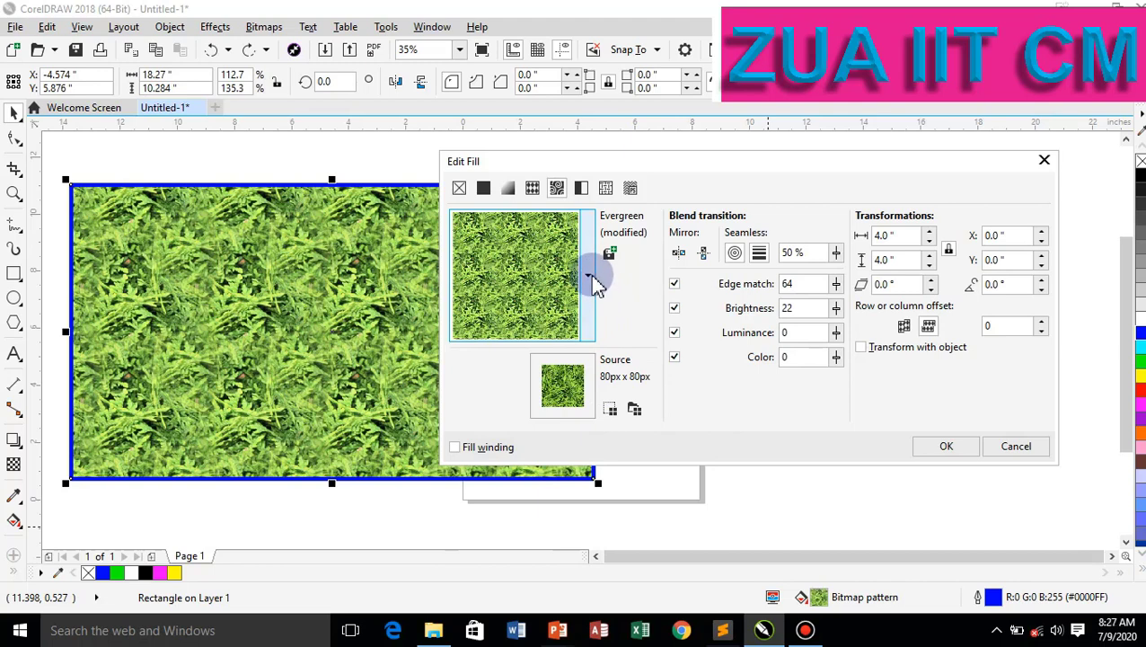
pyautogui.click(588, 277)
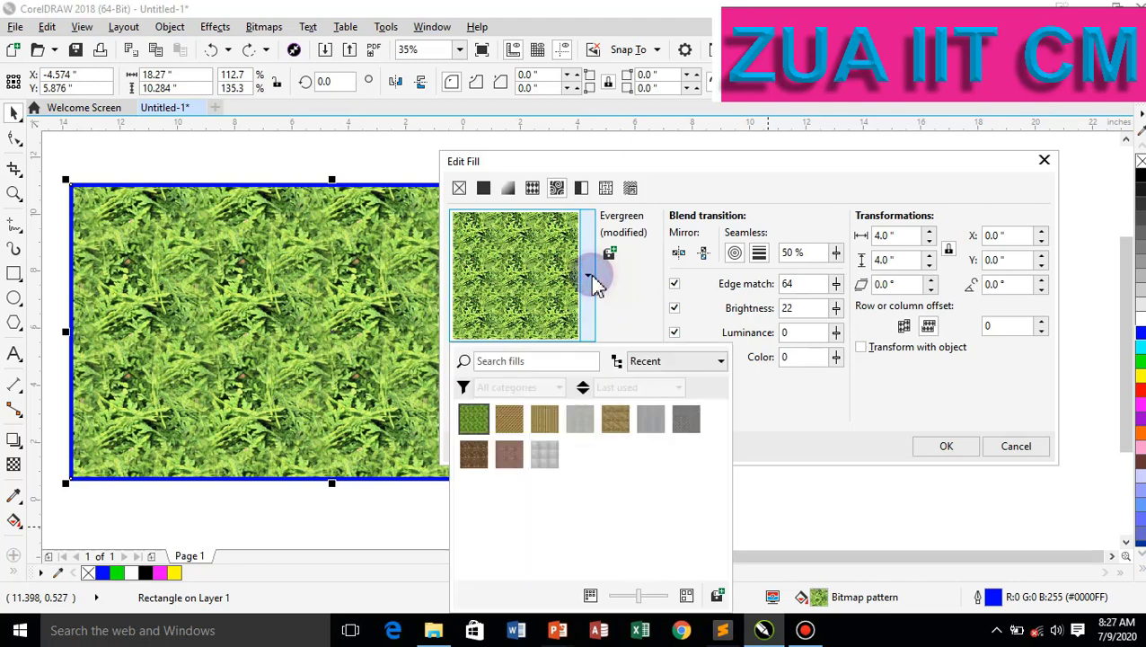
pyautogui.click(510, 422)
pyautogui.click(588, 276)
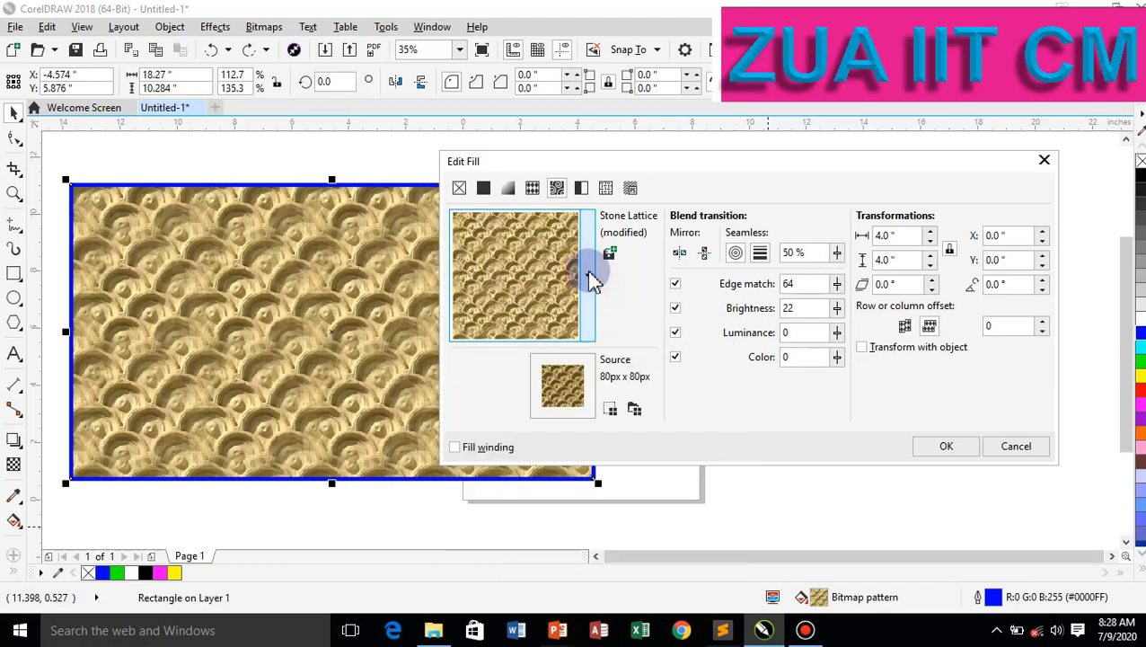
pyautogui.click(591, 278)
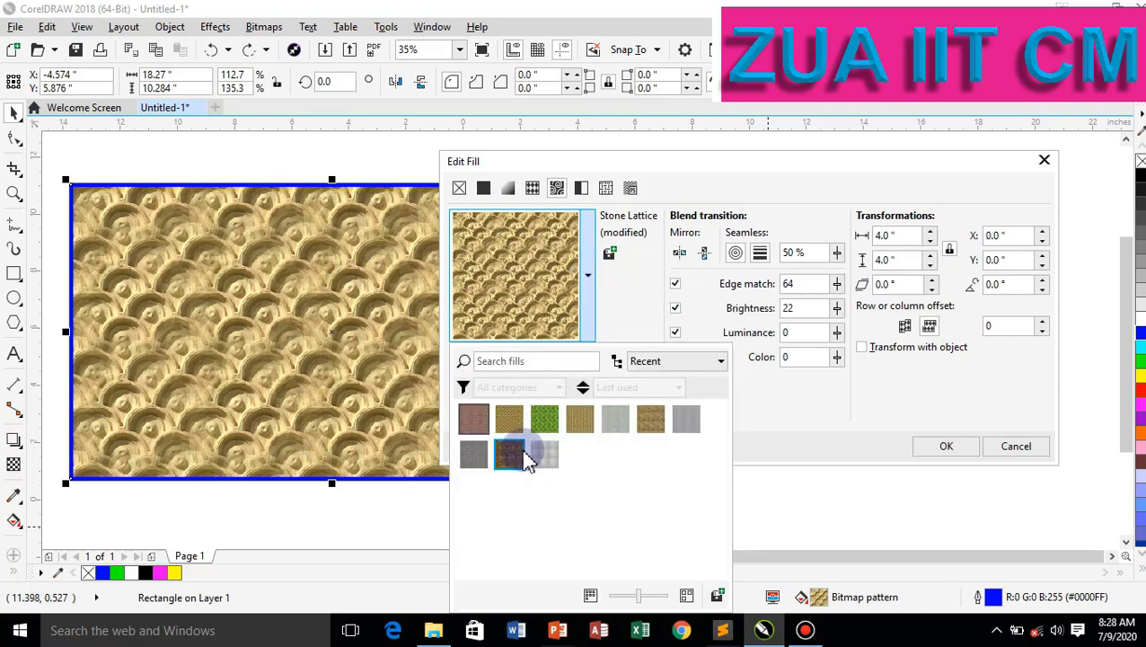
pyautogui.click(510, 456)
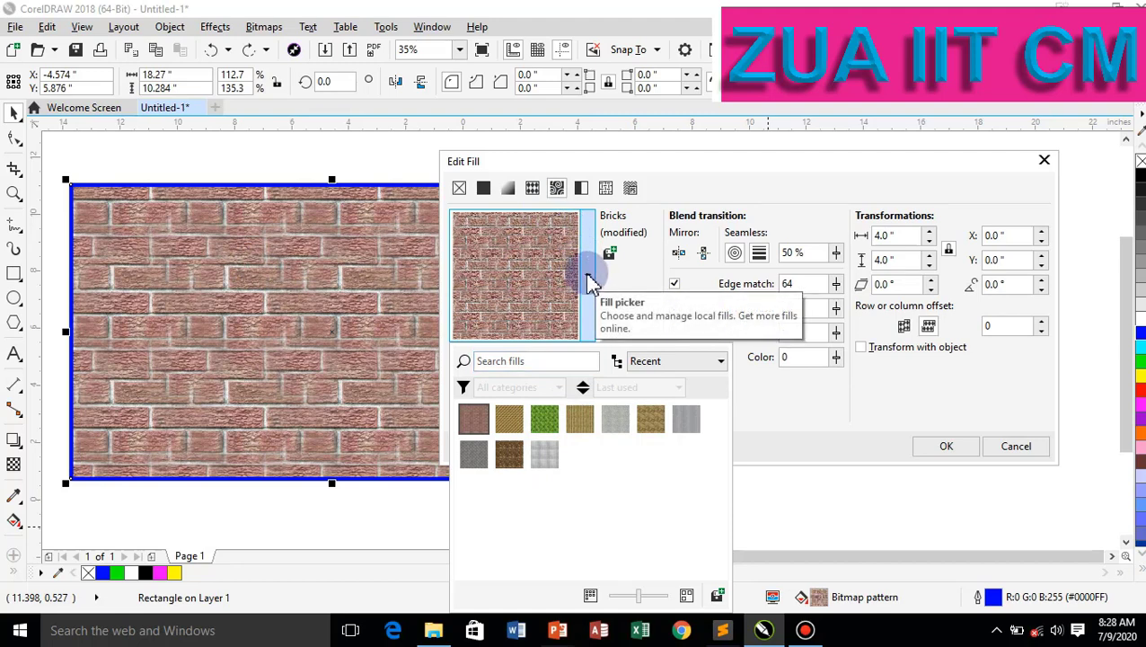
# Switch the rectangle to a two-color pattern fill, and set its tile width and height to 4.05 inches.
pyautogui.click(582, 192)
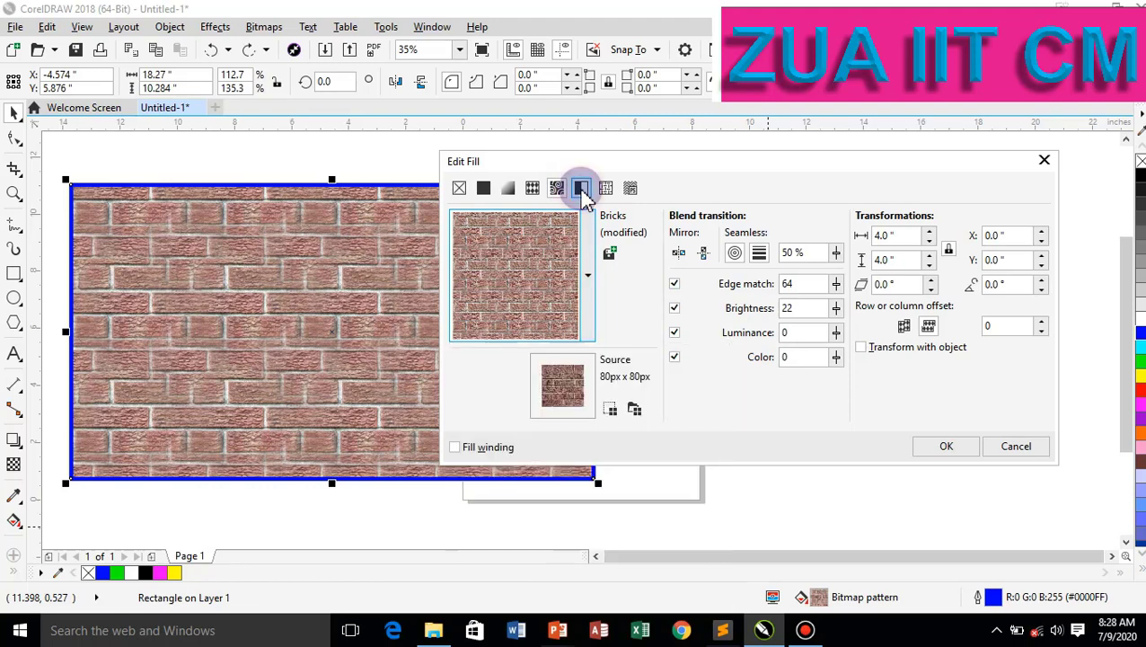
pyautogui.click(582, 190)
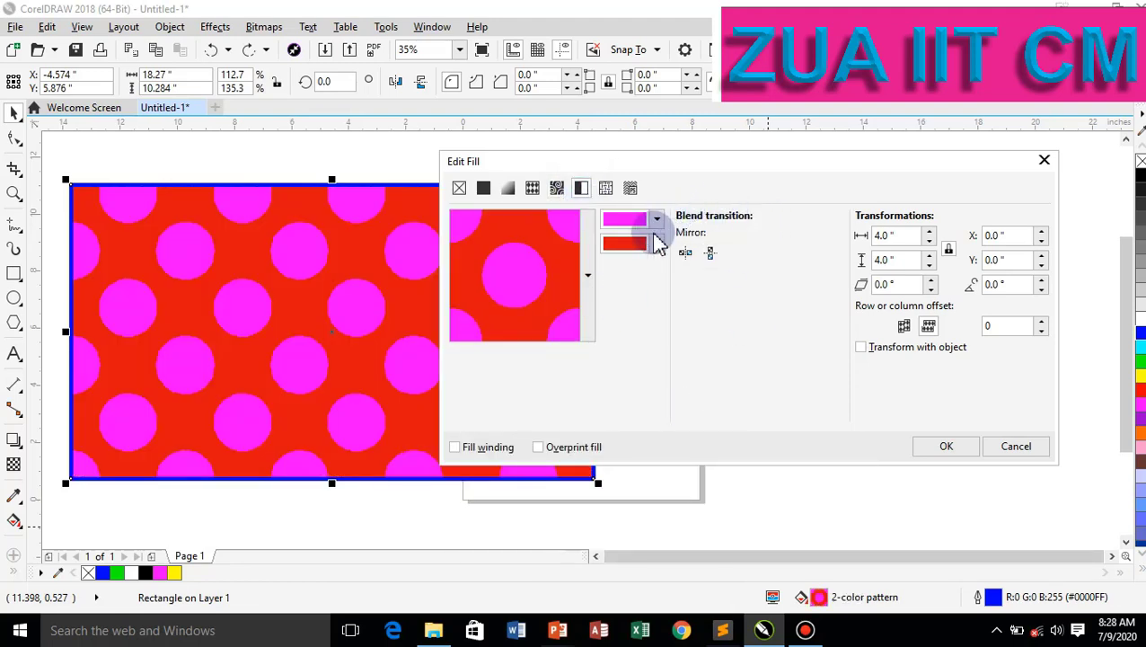
pyautogui.click(930, 230)
pyautogui.click(931, 231)
pyautogui.click(930, 231)
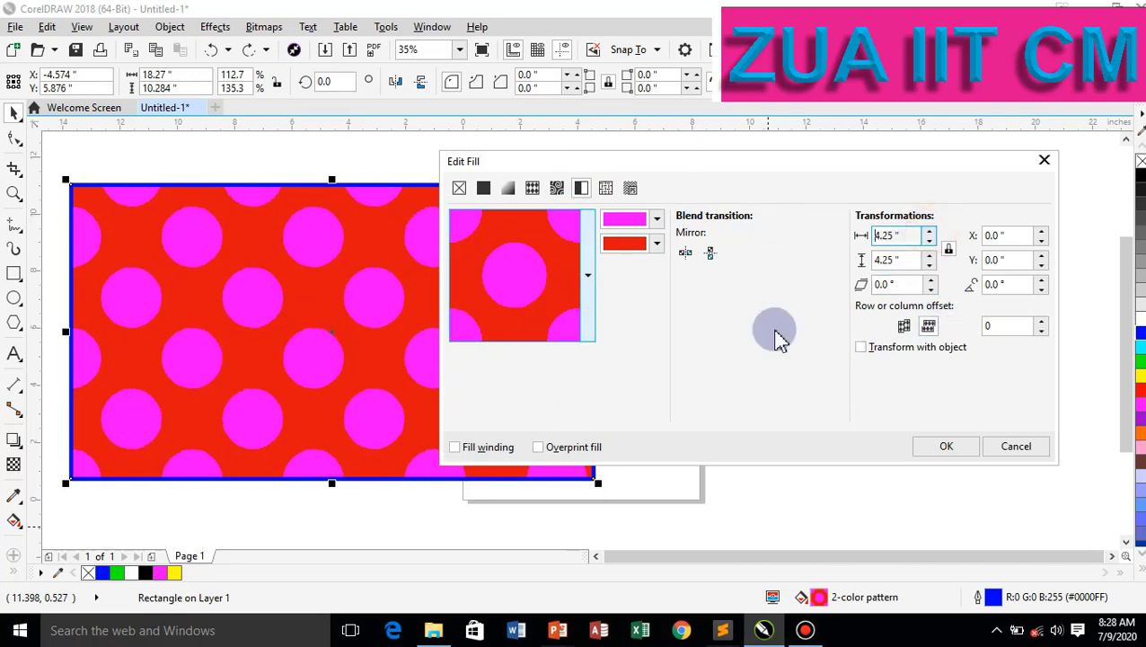
pyautogui.click(929, 241)
pyautogui.click(929, 240)
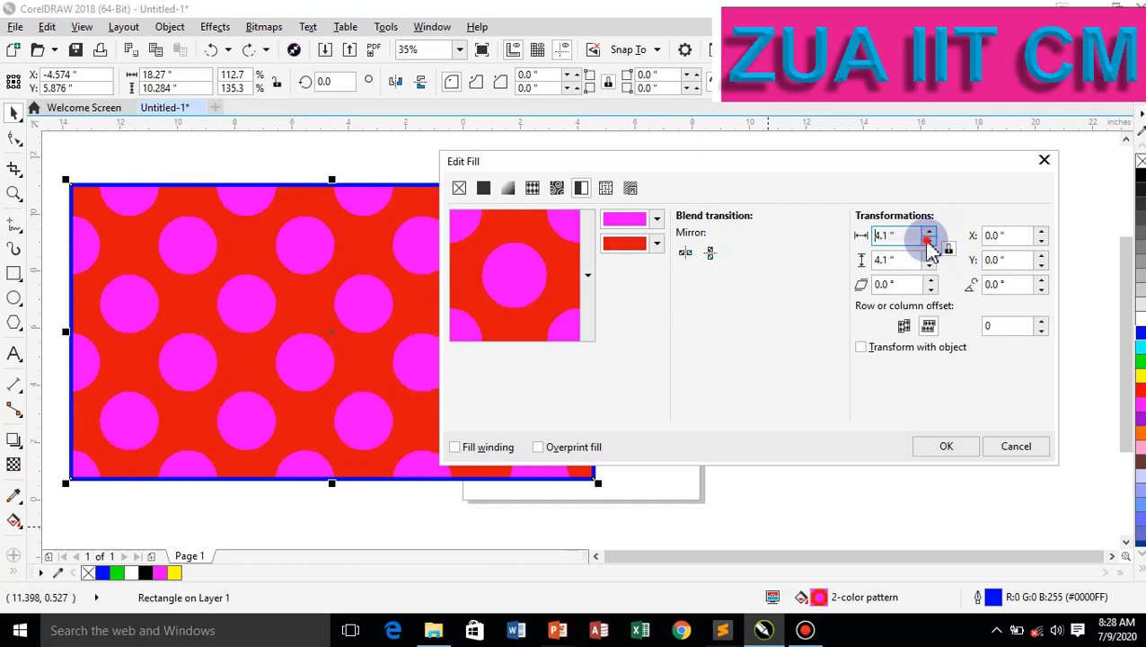
pyautogui.click(928, 240)
# Set the position of the two-color dot pattern to X -0.05 inch and Y -0.1 inch.
pyautogui.click(1042, 232)
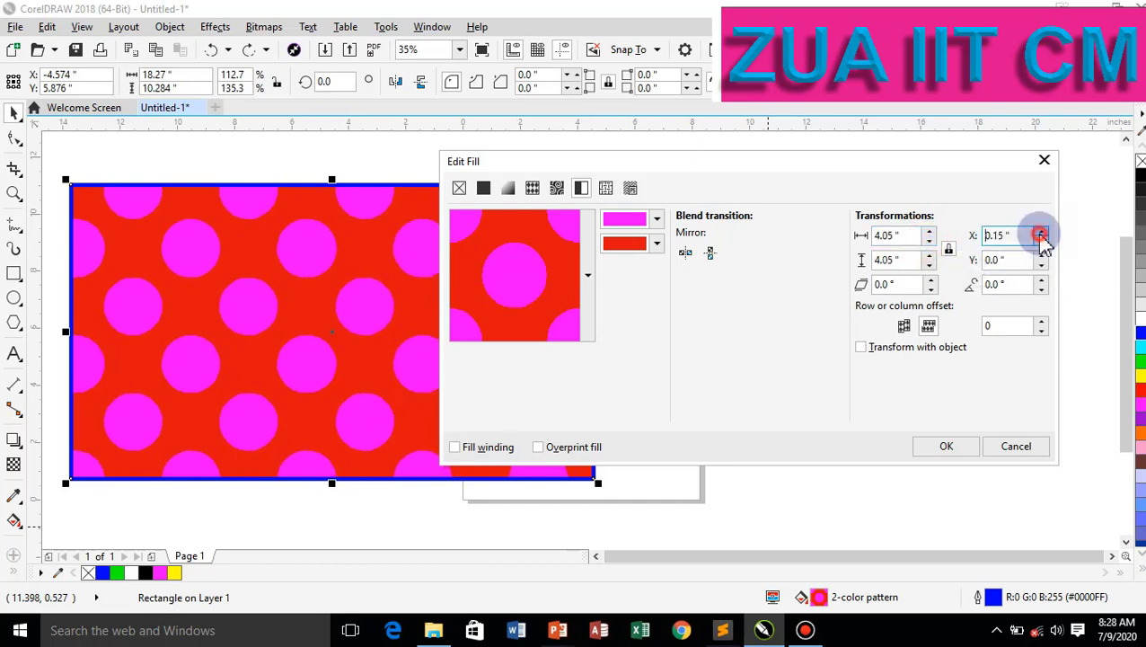
pyautogui.click(1042, 232)
pyautogui.click(1041, 242)
pyautogui.click(1041, 242)
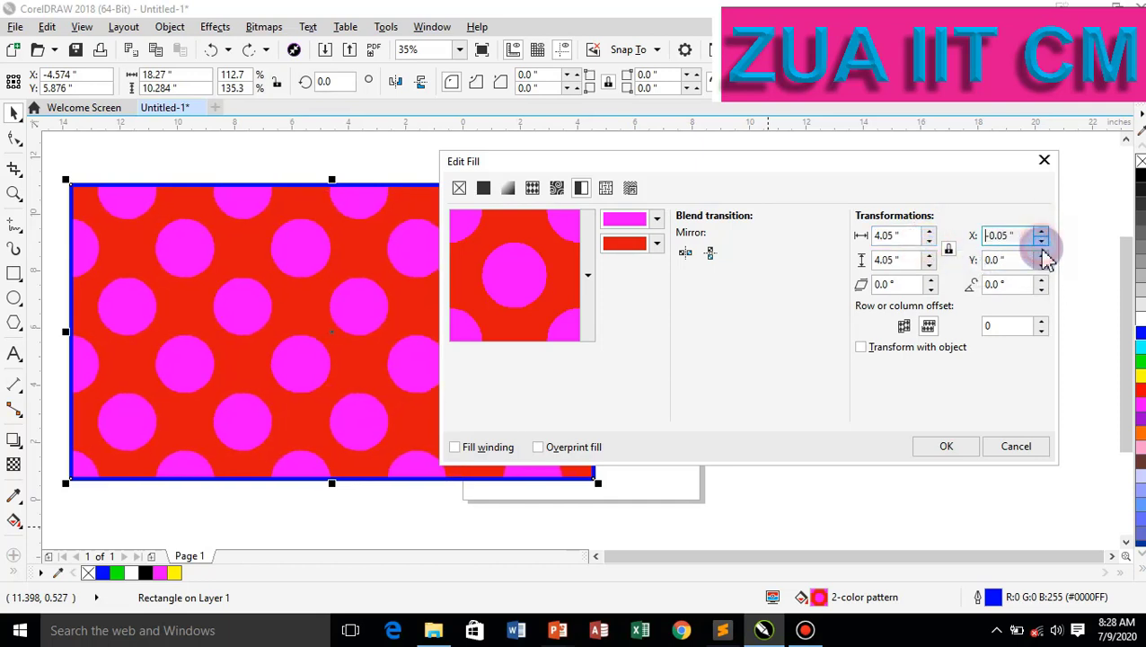
pyautogui.click(1041, 267)
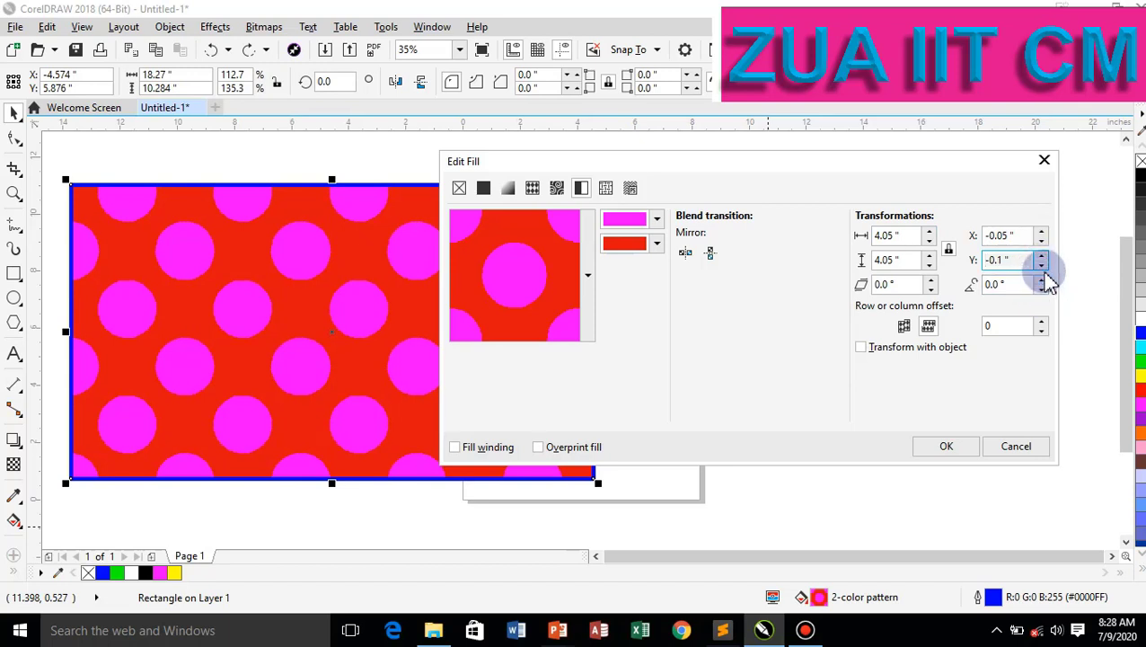
# Try rotating the two-color dot pattern by 6°, and return the rotation to 0°.
pyautogui.click(1041, 279)
pyautogui.click(1041, 279)
pyautogui.click(1041, 279)
pyautogui.click(1041, 280)
pyautogui.click(1041, 279)
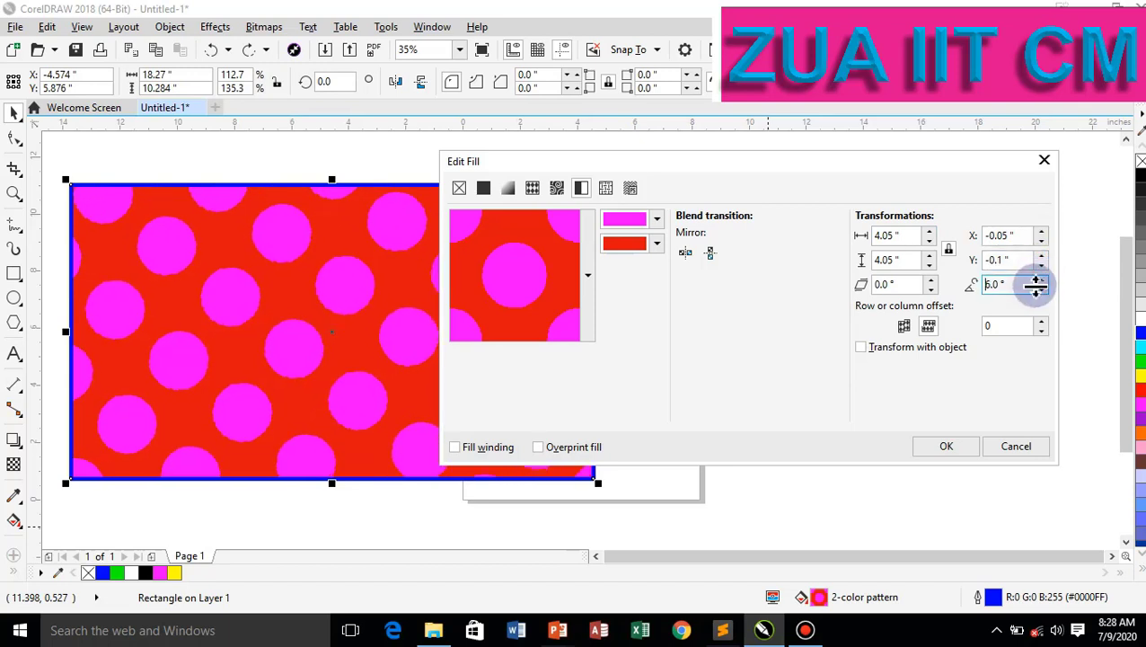
pyautogui.click(1041, 290)
pyautogui.click(1041, 290)
pyautogui.click(1041, 290)
pyautogui.click(1041, 290)
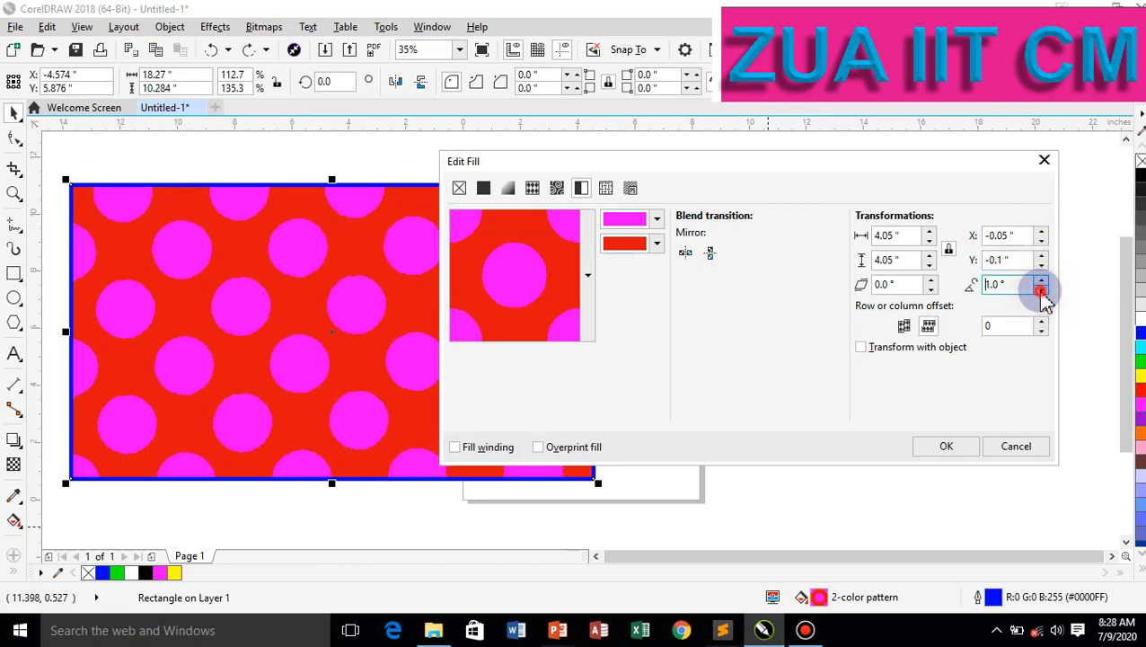
pyautogui.click(1041, 290)
# Try skewing the two-color dot pattern in both directions, and return the skew to 0°.
pyautogui.click(930, 279)
pyautogui.click(931, 280)
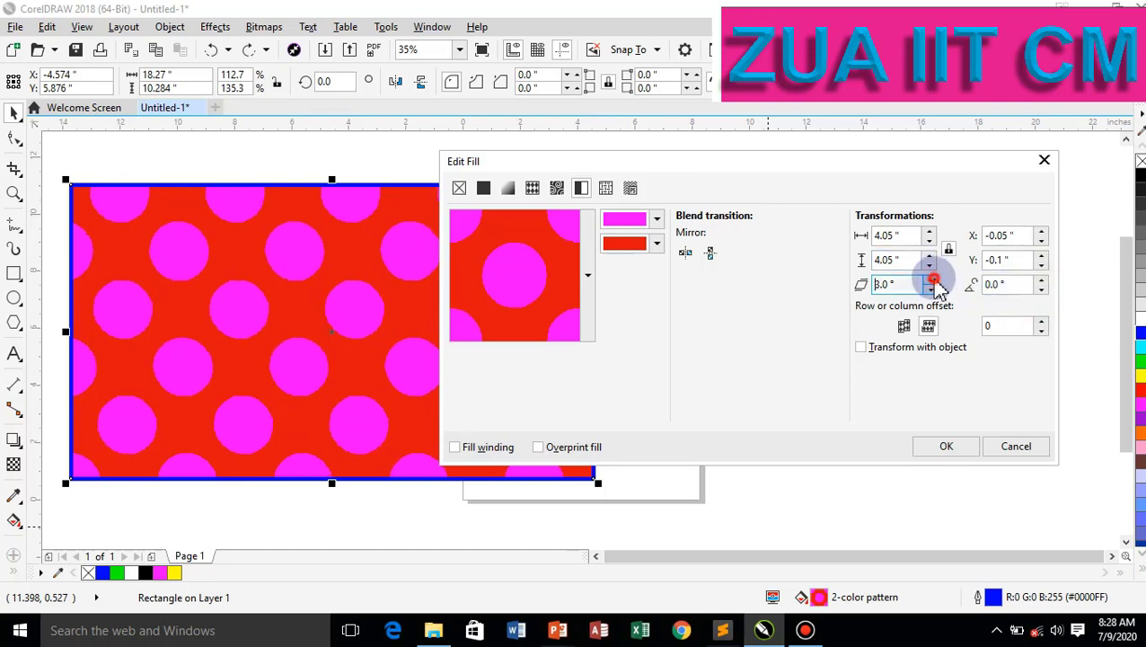
pyautogui.click(931, 280)
pyautogui.click(931, 280)
pyautogui.click(932, 290)
pyautogui.click(933, 289)
pyautogui.click(932, 289)
pyautogui.click(932, 289)
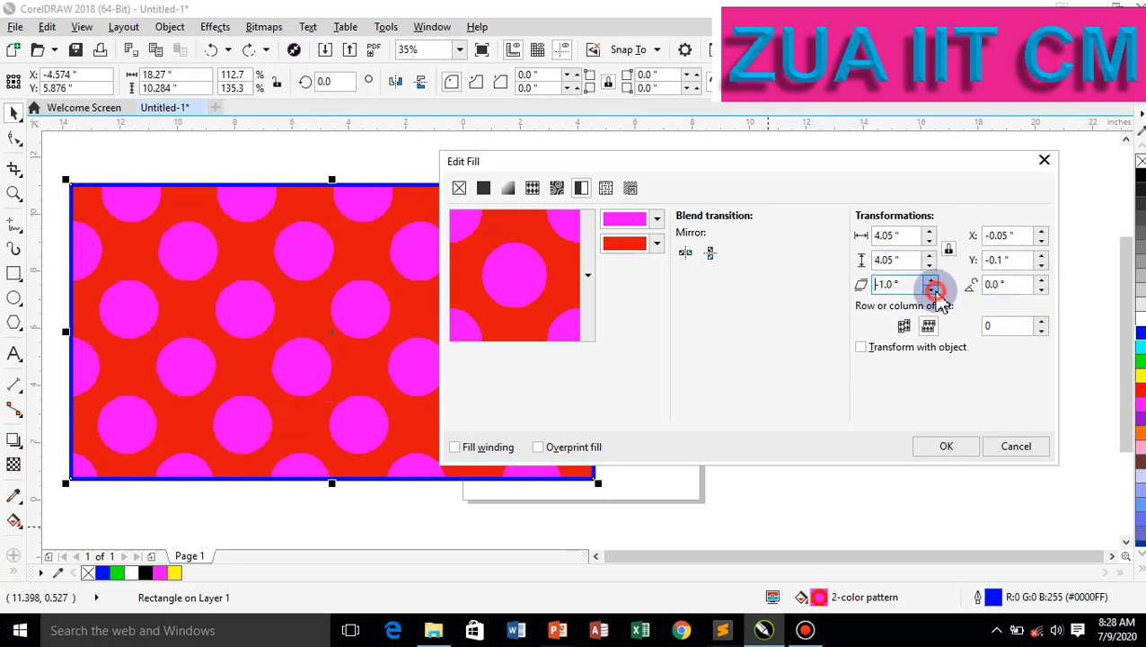
pyautogui.click(933, 289)
pyautogui.click(933, 289)
pyautogui.click(930, 279)
pyautogui.click(930, 279)
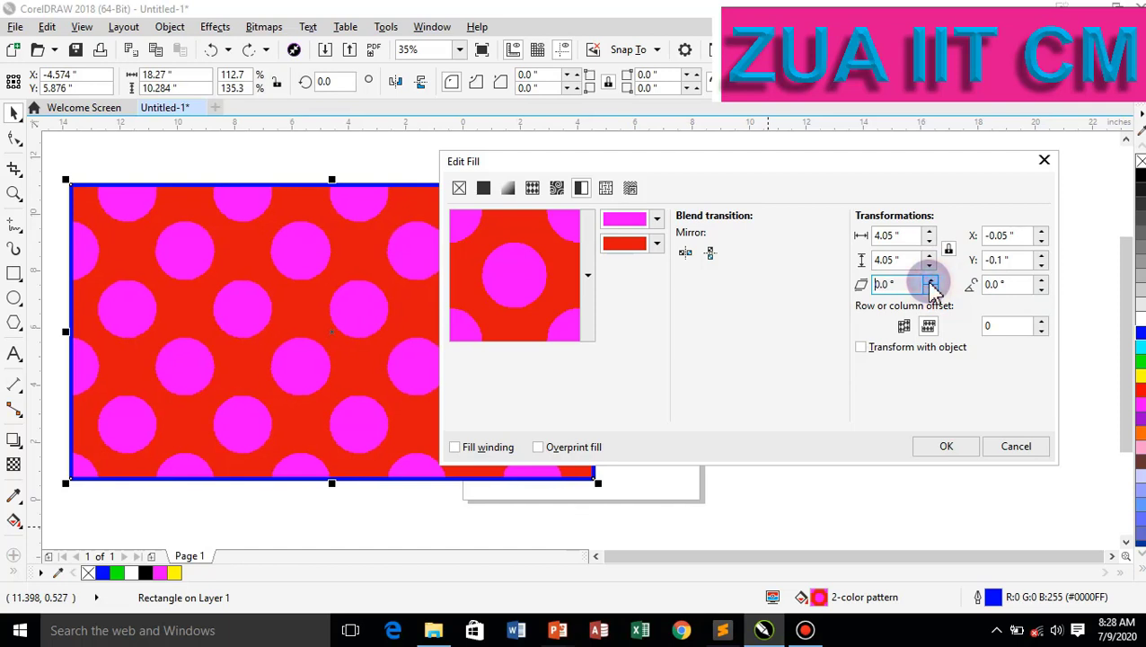
# Change the dot pattern's background color from red to green #11DE17.
pyautogui.click(903, 326)
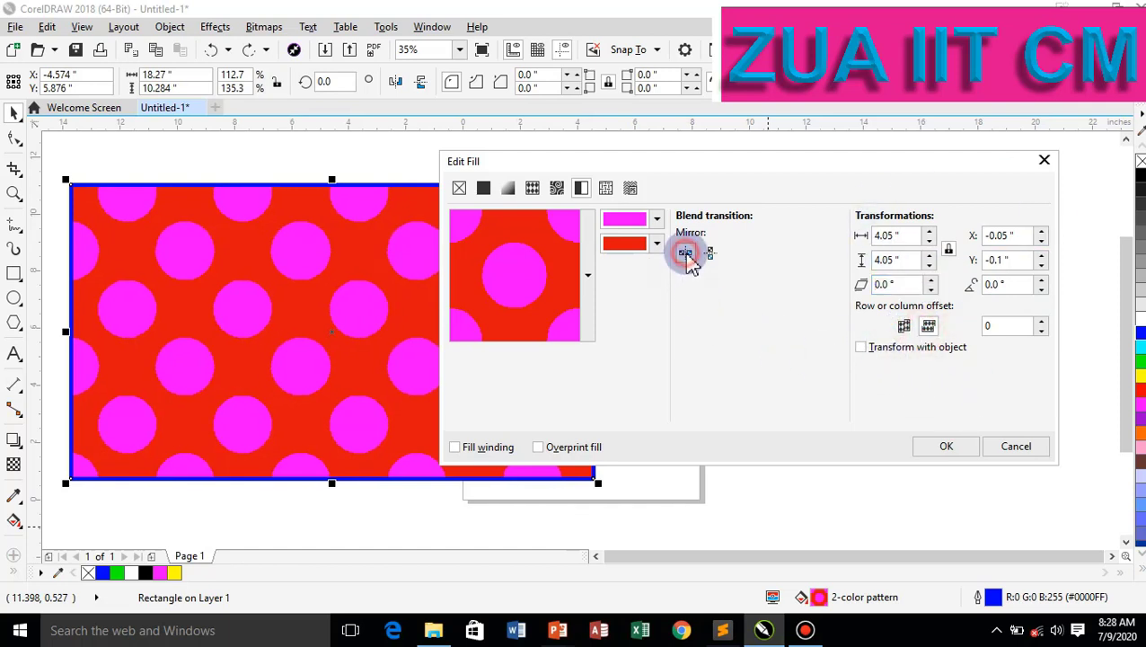
pyautogui.click(657, 243)
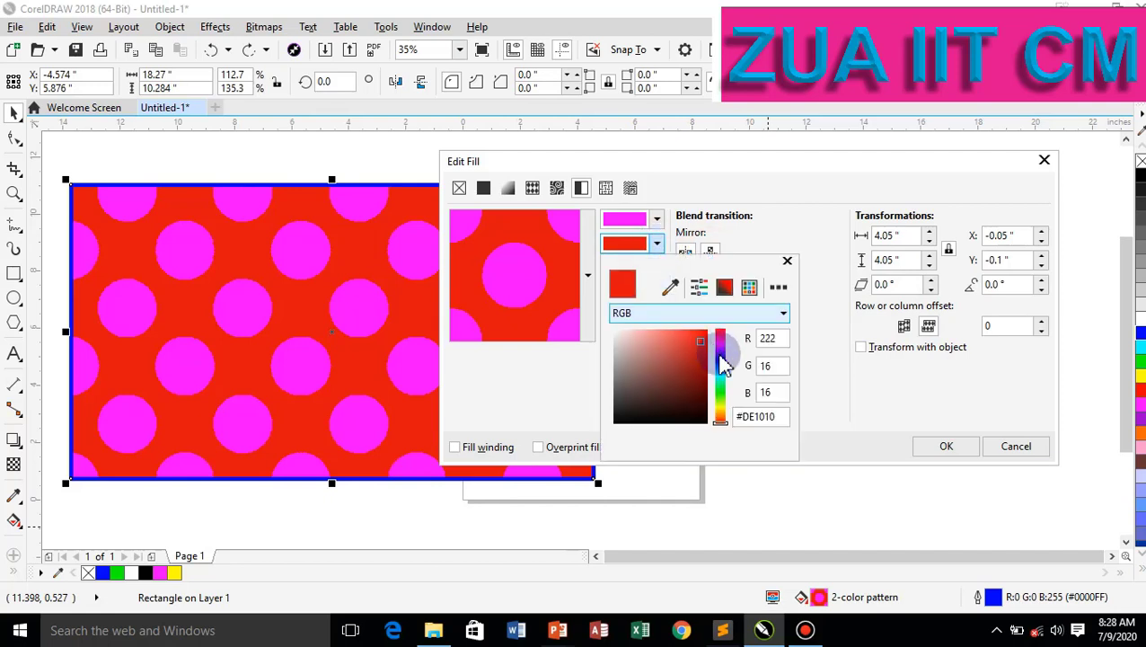
pyautogui.click(722, 392)
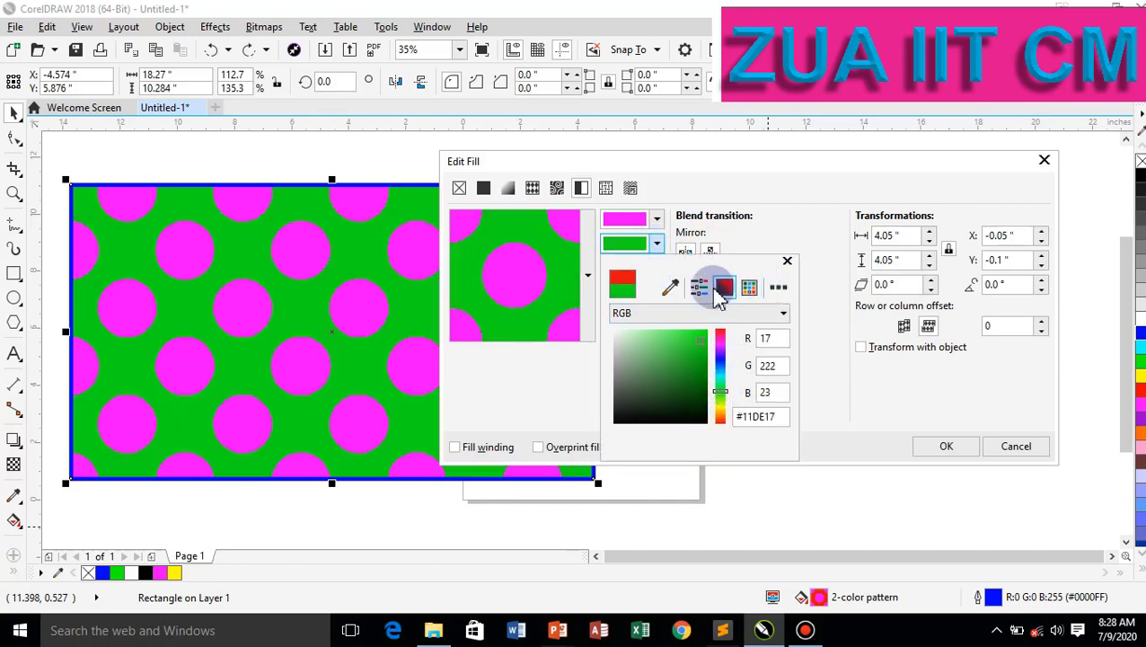
pyautogui.click(660, 221)
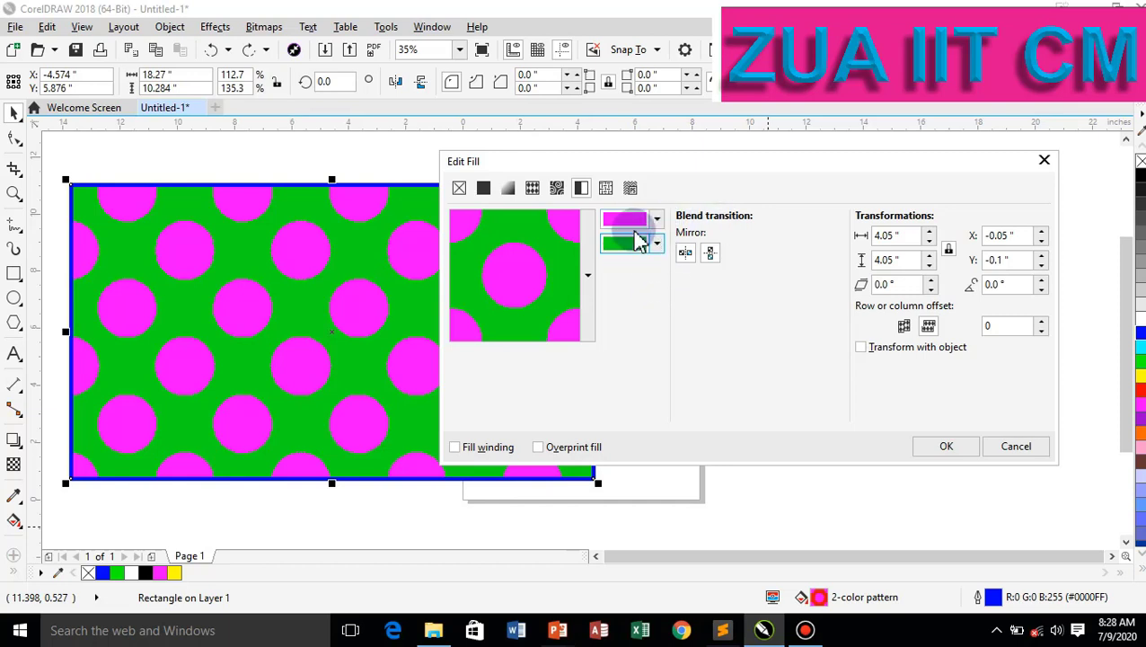
# Switch the rectangle to a texture fill and apply the Ribbon candy preset from the Samples library.
pyautogui.click(607, 188)
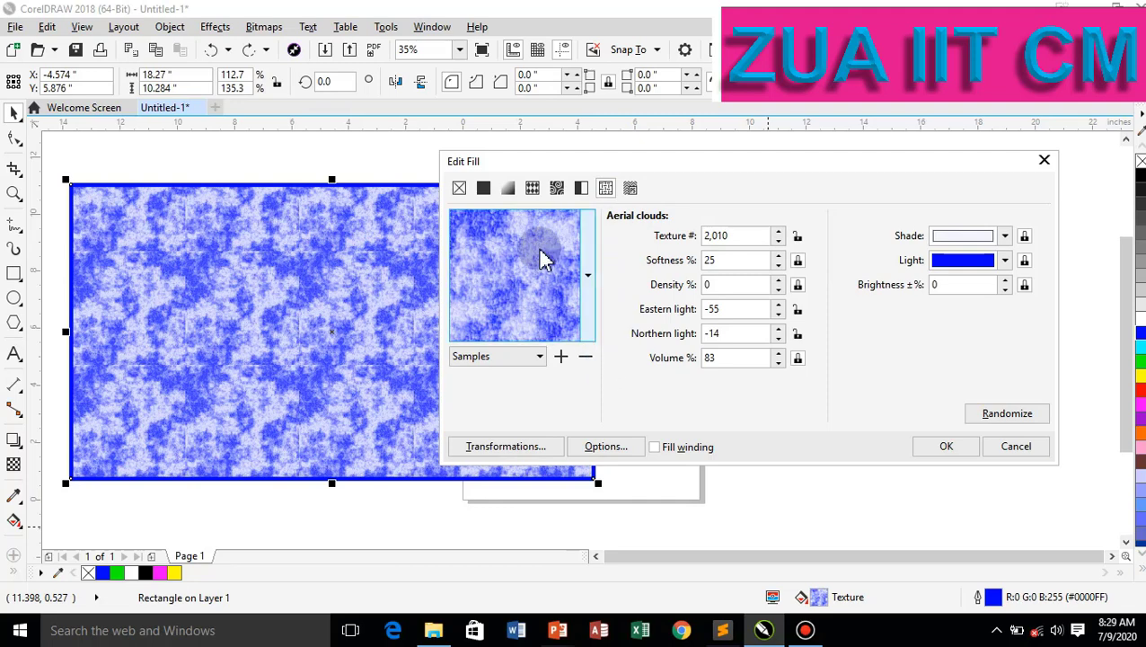
pyautogui.click(587, 276)
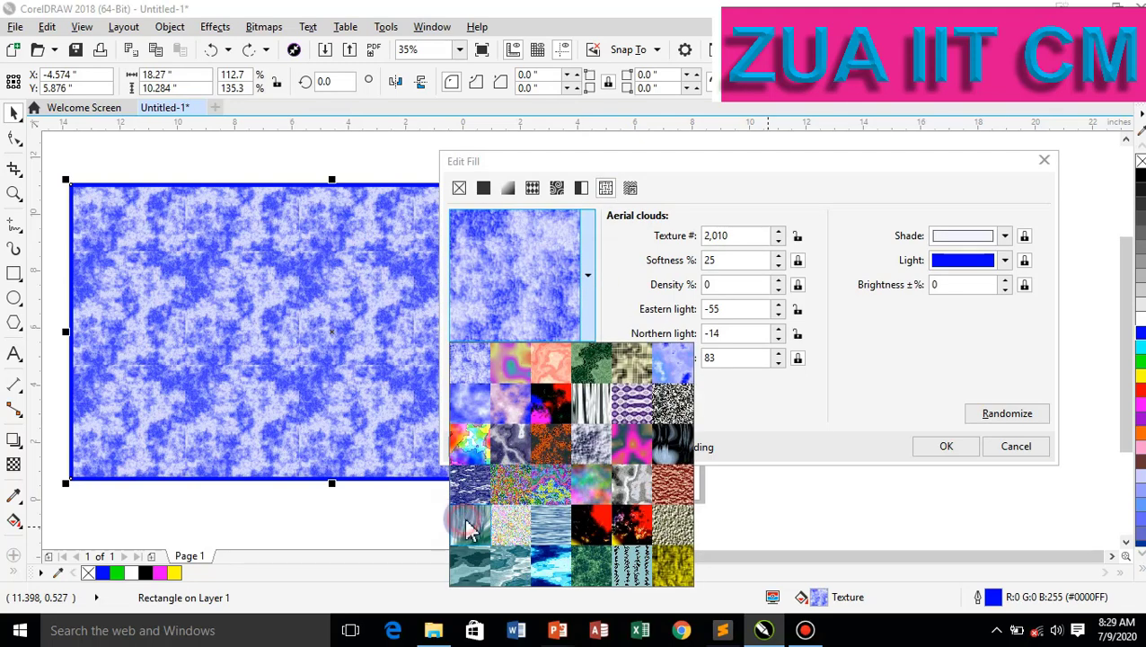
pyautogui.click(469, 528)
# Recolor the Ribbon candy texture's 1st color, trying purple #69175E and settling on olive #696617.
pyautogui.click(1003, 235)
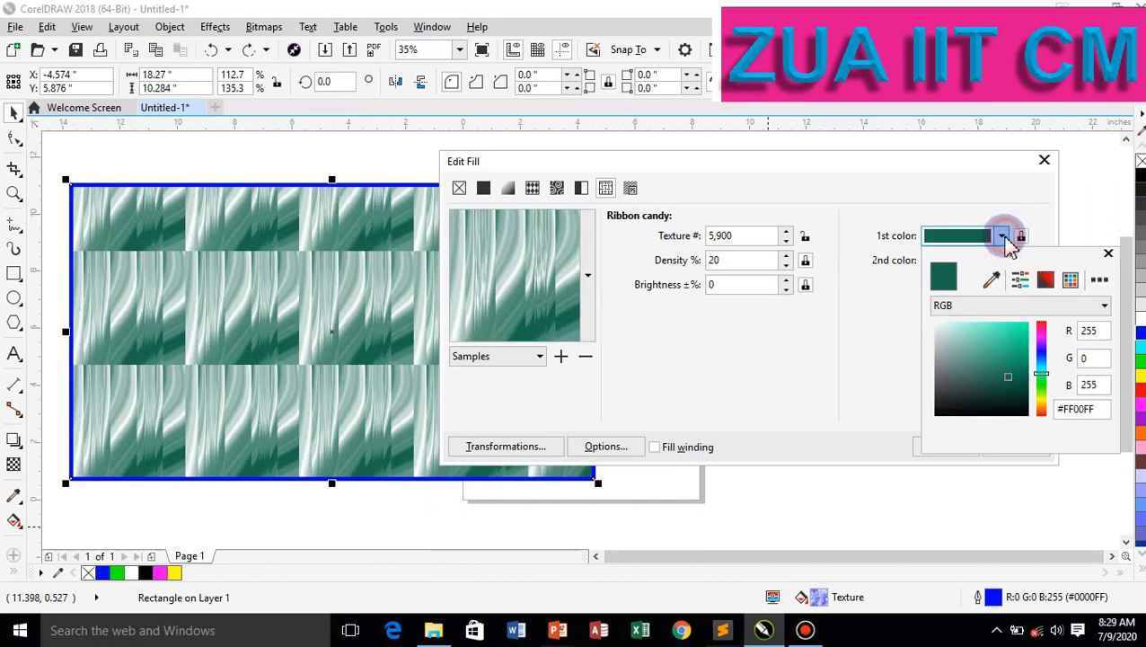
pyautogui.click(1042, 328)
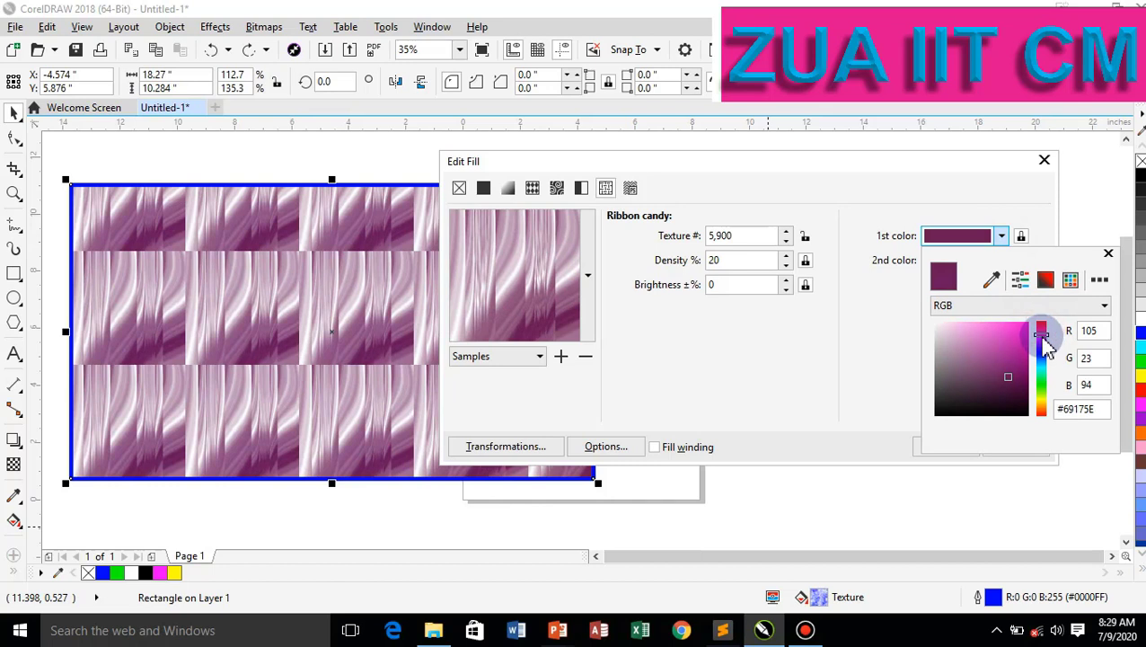
pyautogui.click(1042, 402)
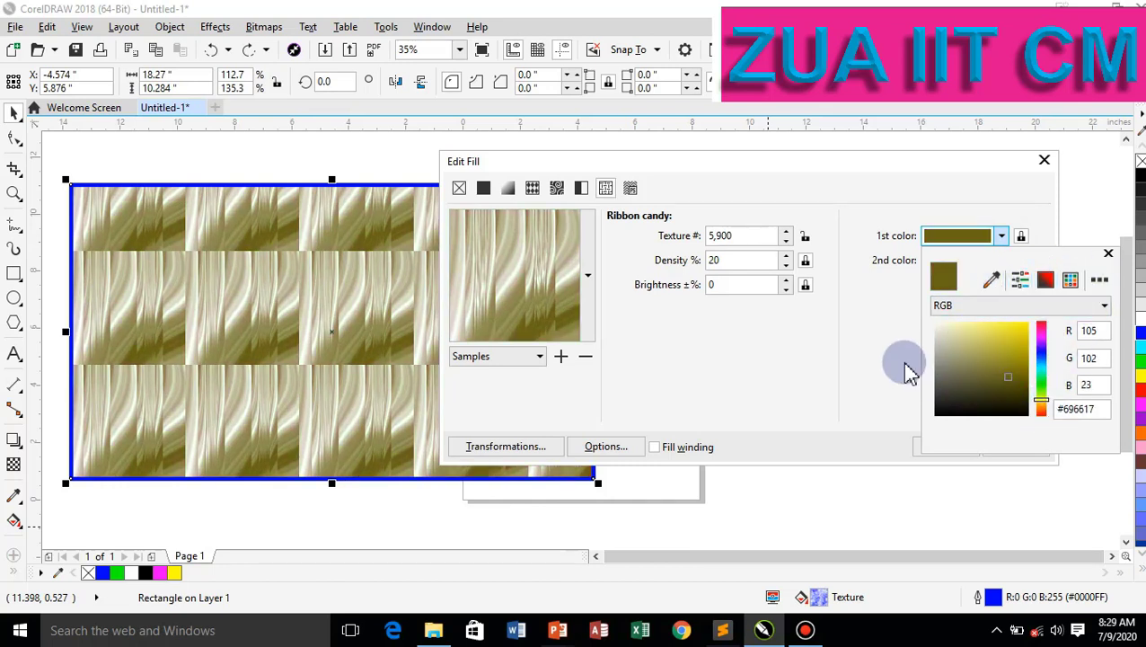
pyautogui.click(907, 370)
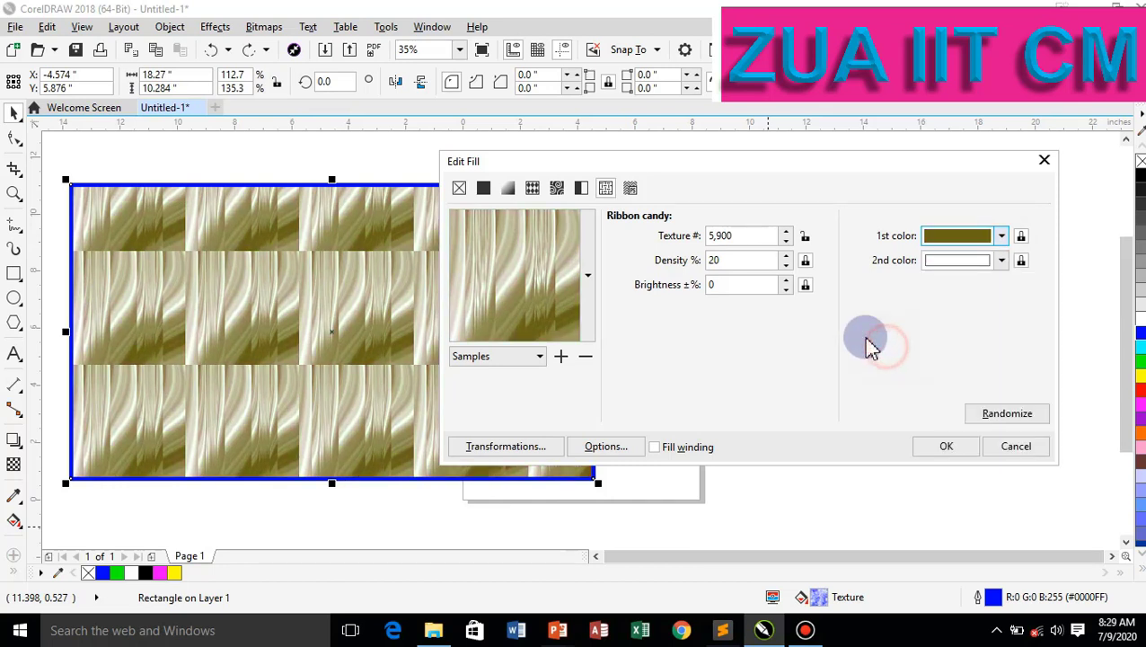
# Set the Ribbon candy texture number to 5,896, the density to 25% and the brightness to -5%.
pyautogui.click(786, 245)
pyautogui.click(786, 245)
pyautogui.click(786, 244)
pyautogui.click(786, 244)
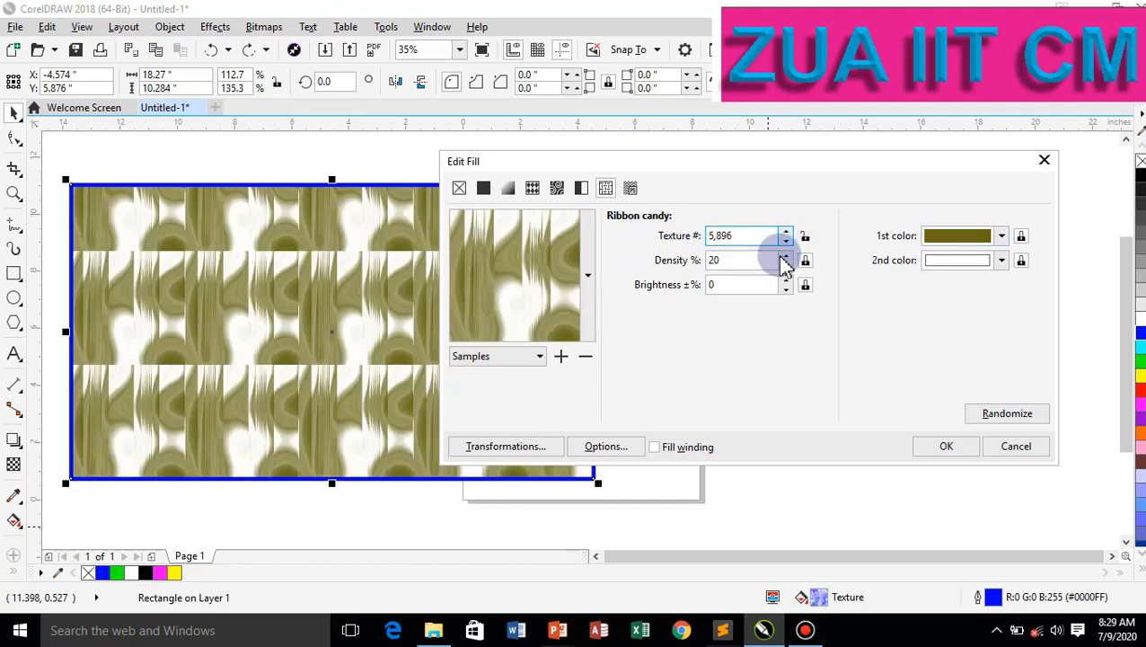
pyautogui.click(786, 256)
pyautogui.click(786, 256)
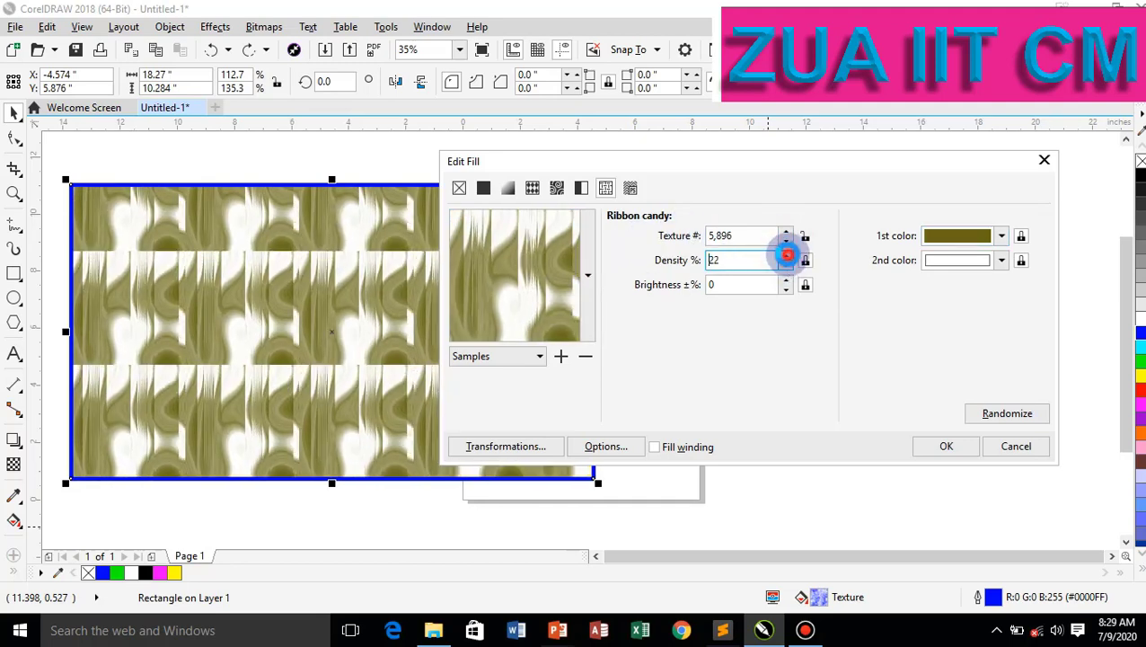
pyautogui.click(786, 256)
pyautogui.click(786, 256)
pyautogui.click(786, 256)
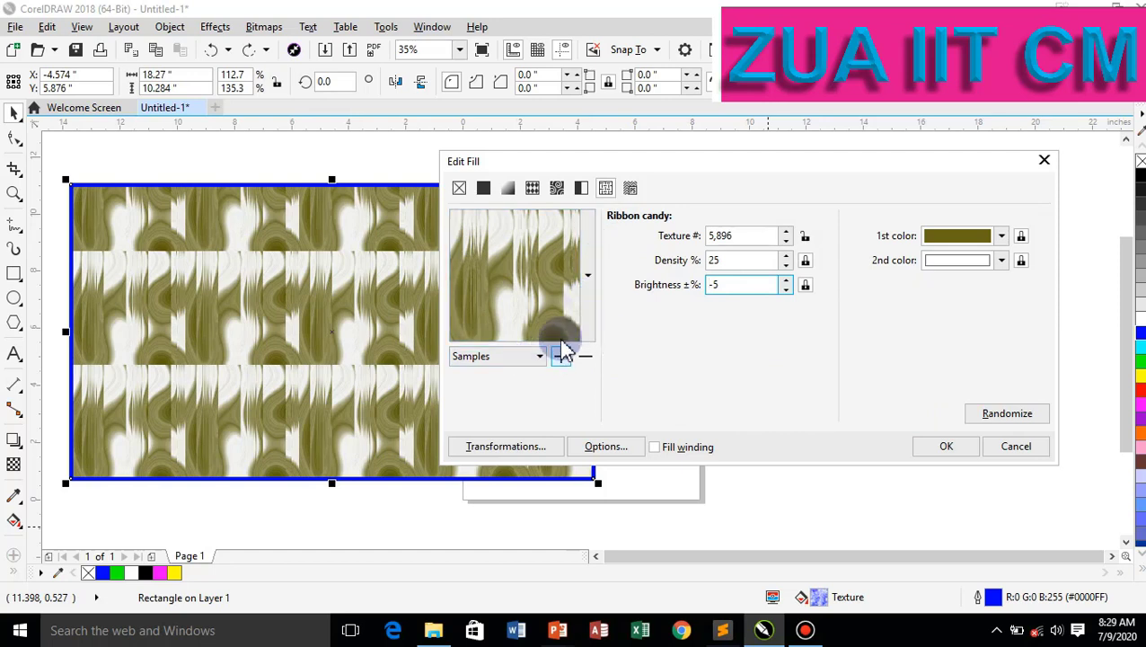
# Switch the texture library to Samples 7 and apply the Neon Spandex texture to the rectangle.
pyautogui.click(588, 277)
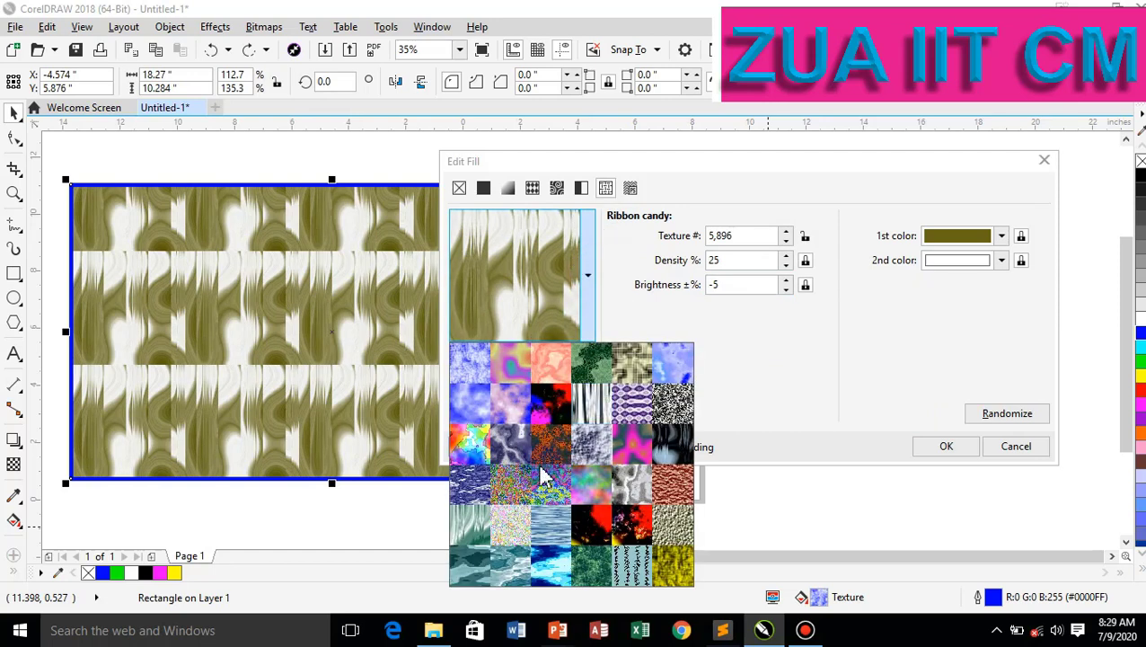
pyautogui.click(528, 359)
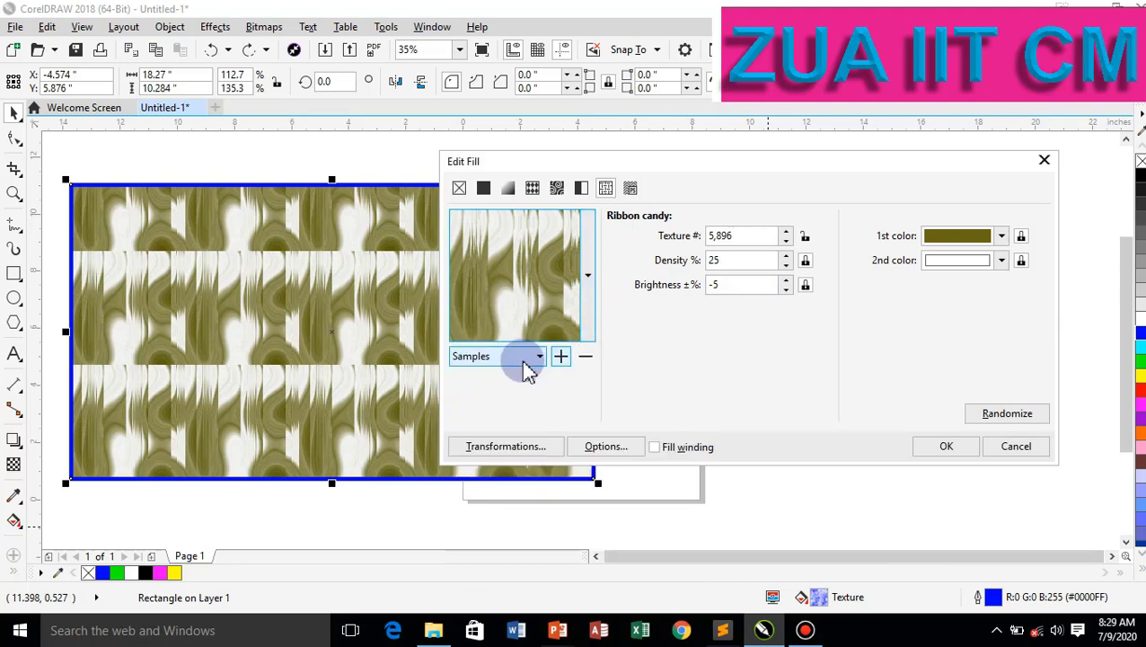
pyautogui.click(537, 359)
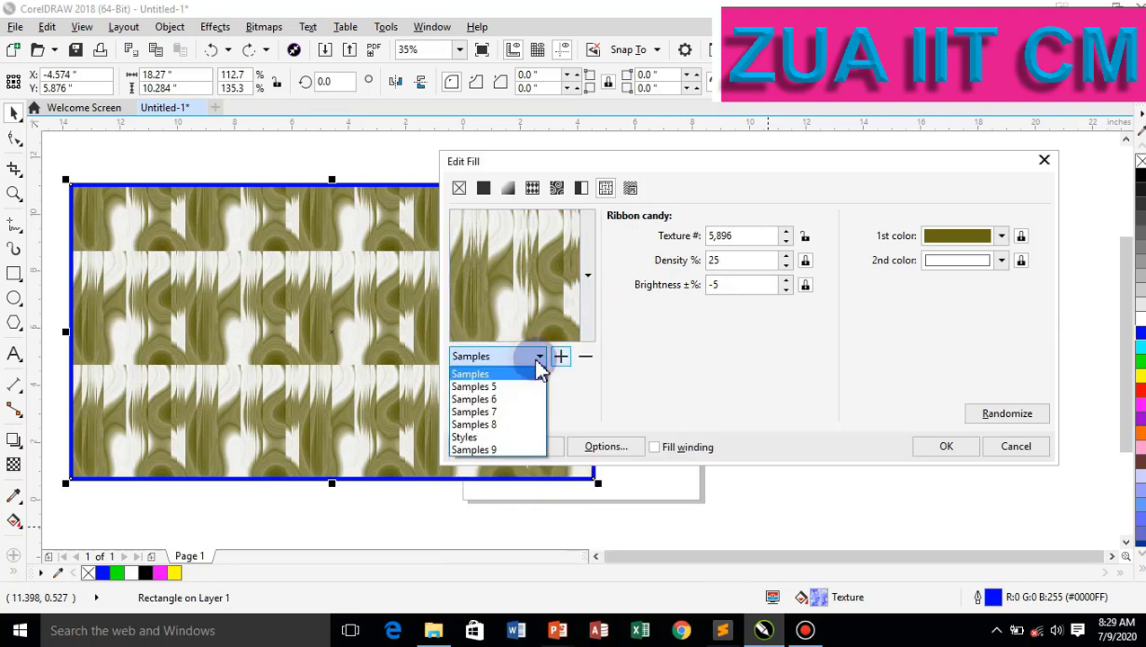
pyautogui.click(503, 413)
pyautogui.click(588, 278)
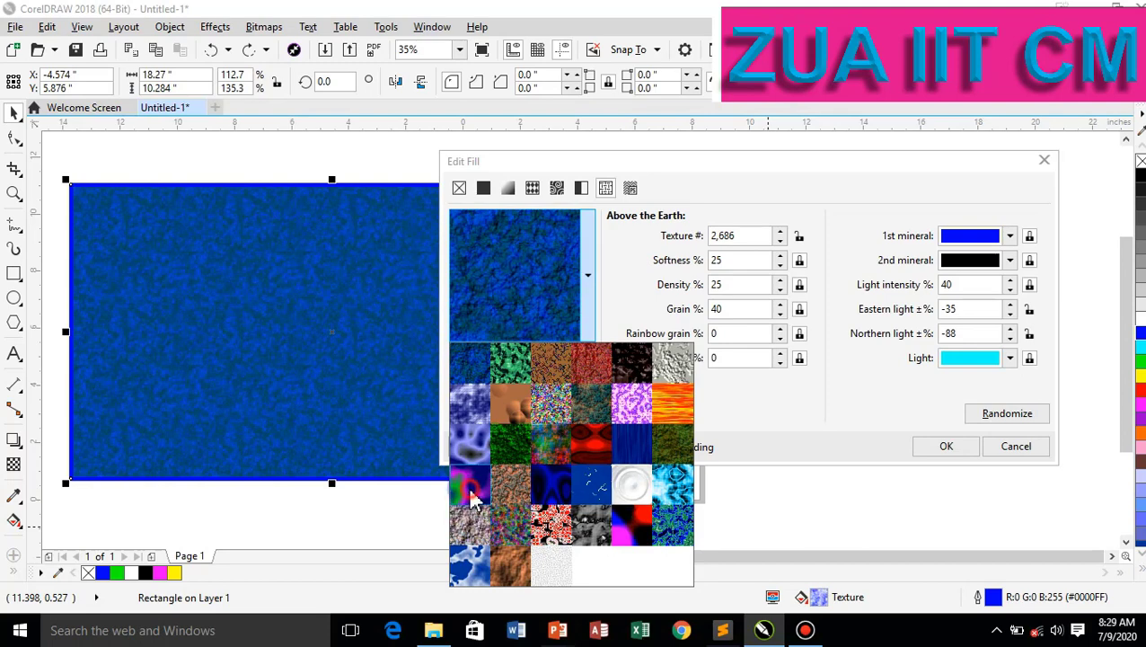
pyautogui.click(469, 485)
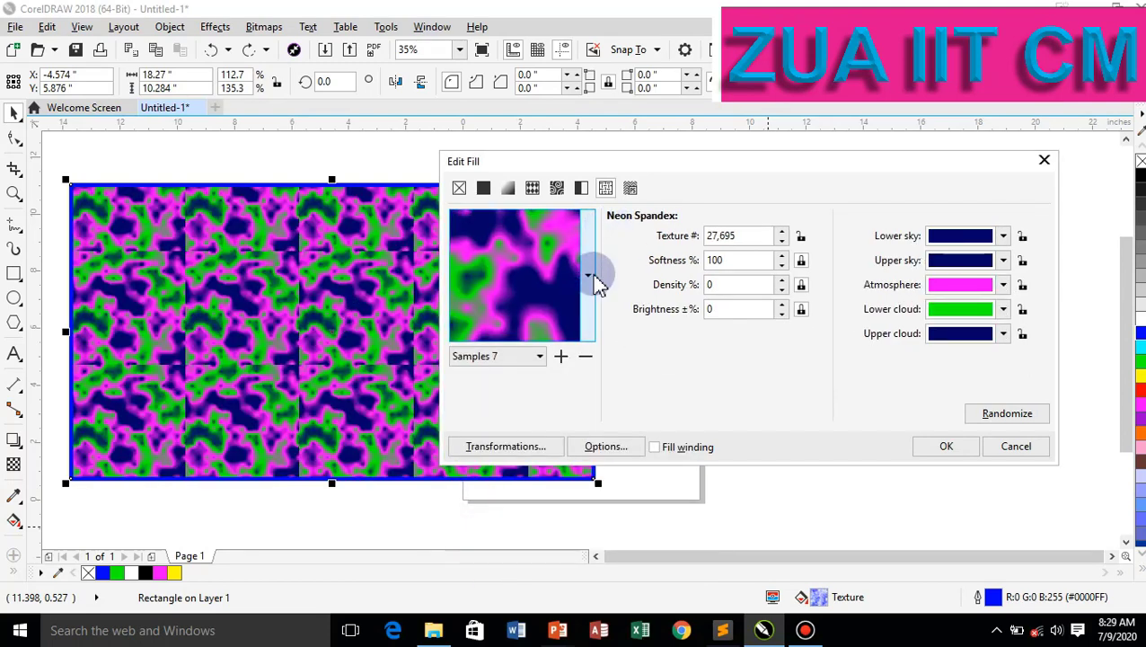
pyautogui.click(594, 280)
pyautogui.click(963, 207)
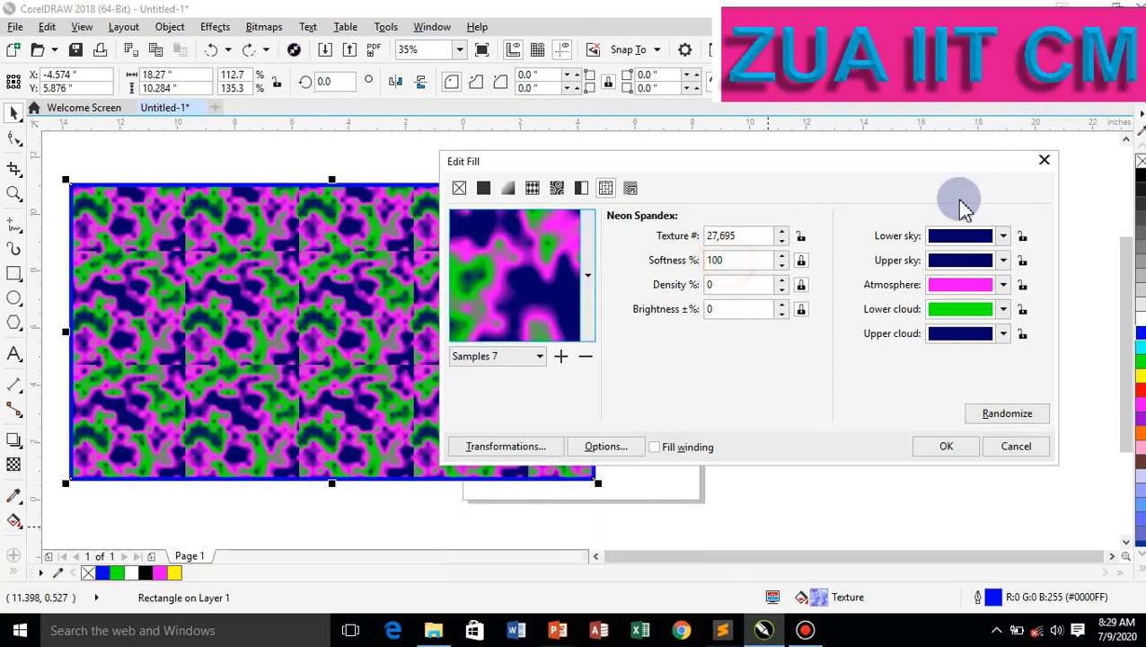
# Switch the texture library to Styles and browse its presets, keeping Aerial Photography.
pyautogui.click(539, 358)
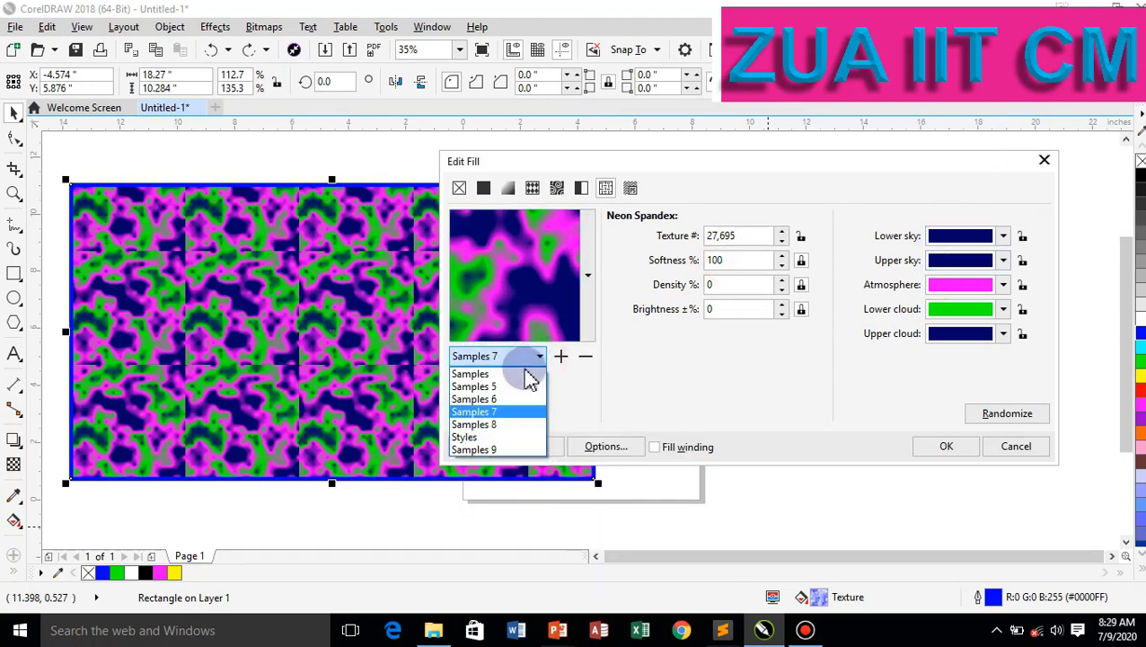
pyautogui.click(474, 439)
pyautogui.click(593, 273)
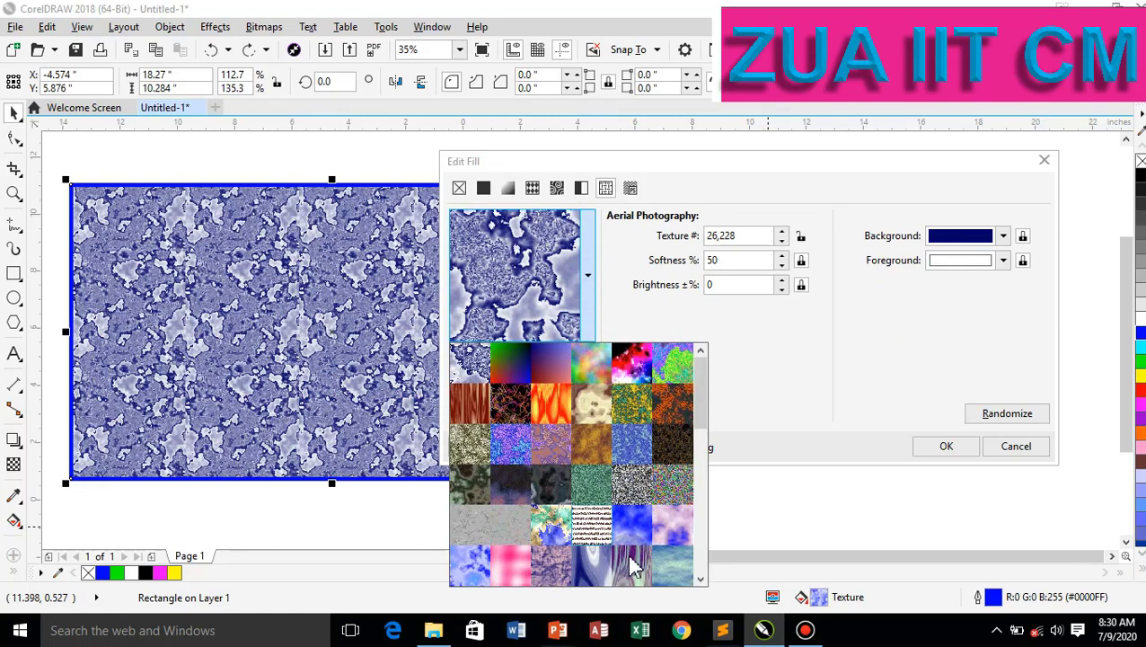
pyautogui.click(754, 396)
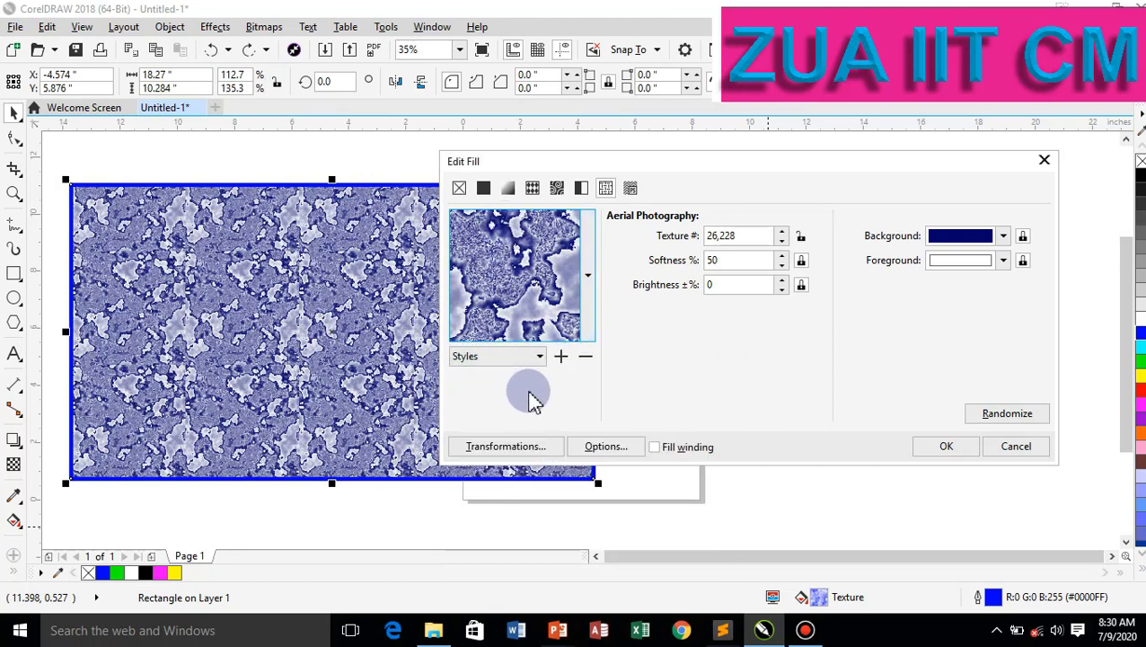
# Switch the texture library to Samples 6 and apply the Moonray texture to the rectangle.
pyautogui.click(540, 358)
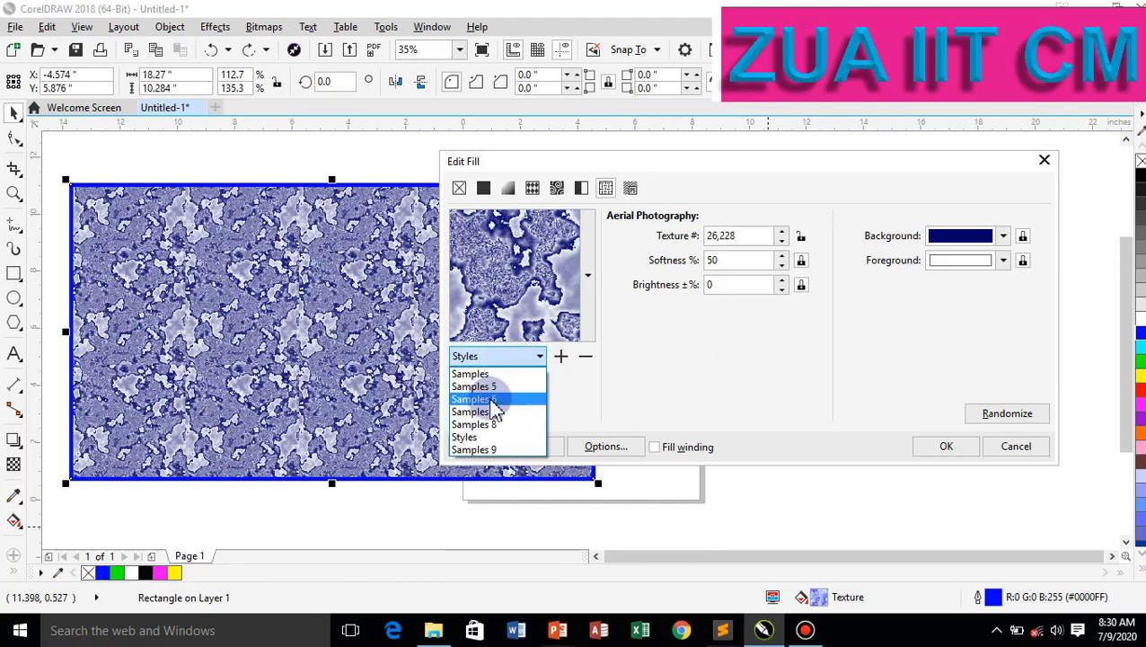
pyautogui.click(485, 400)
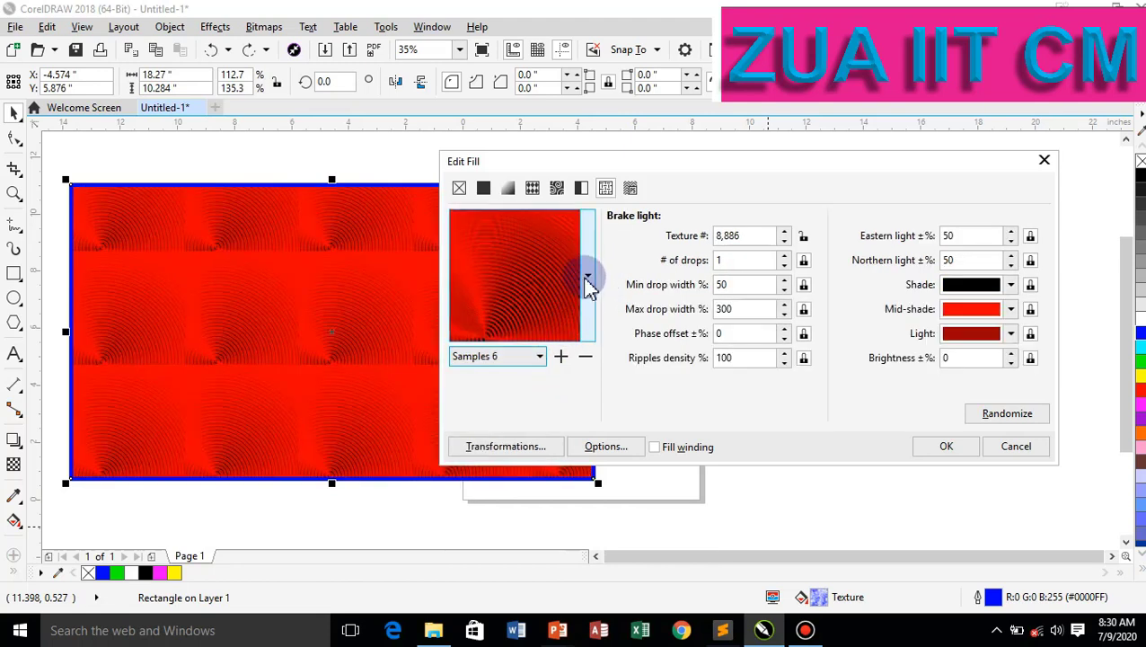
pyautogui.click(586, 282)
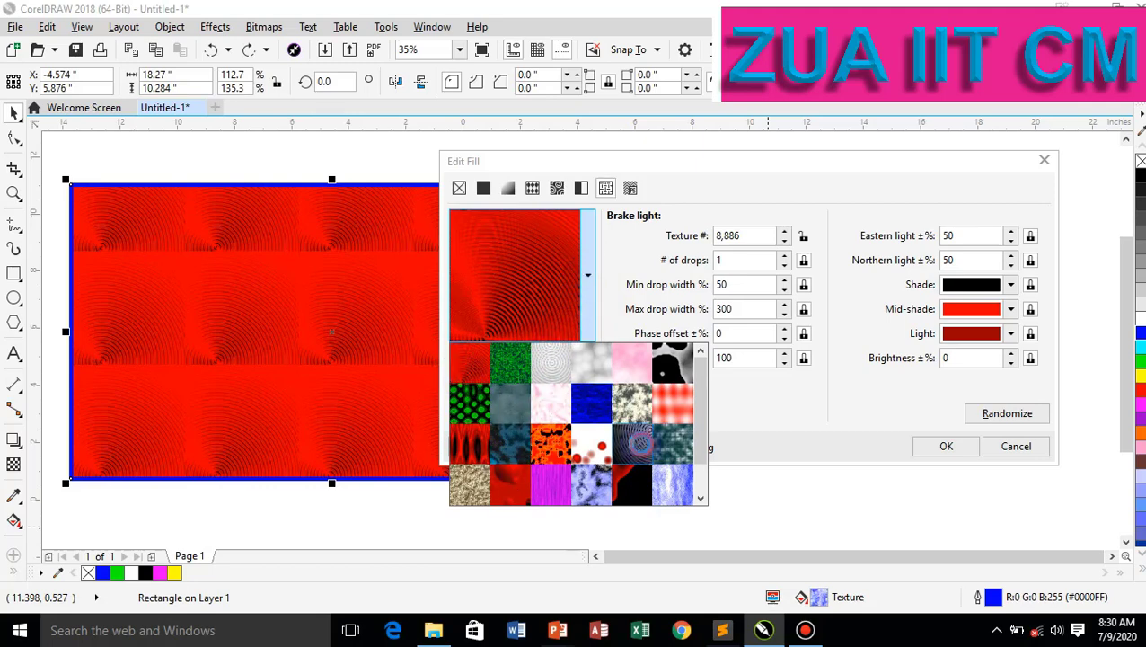
pyautogui.click(634, 444)
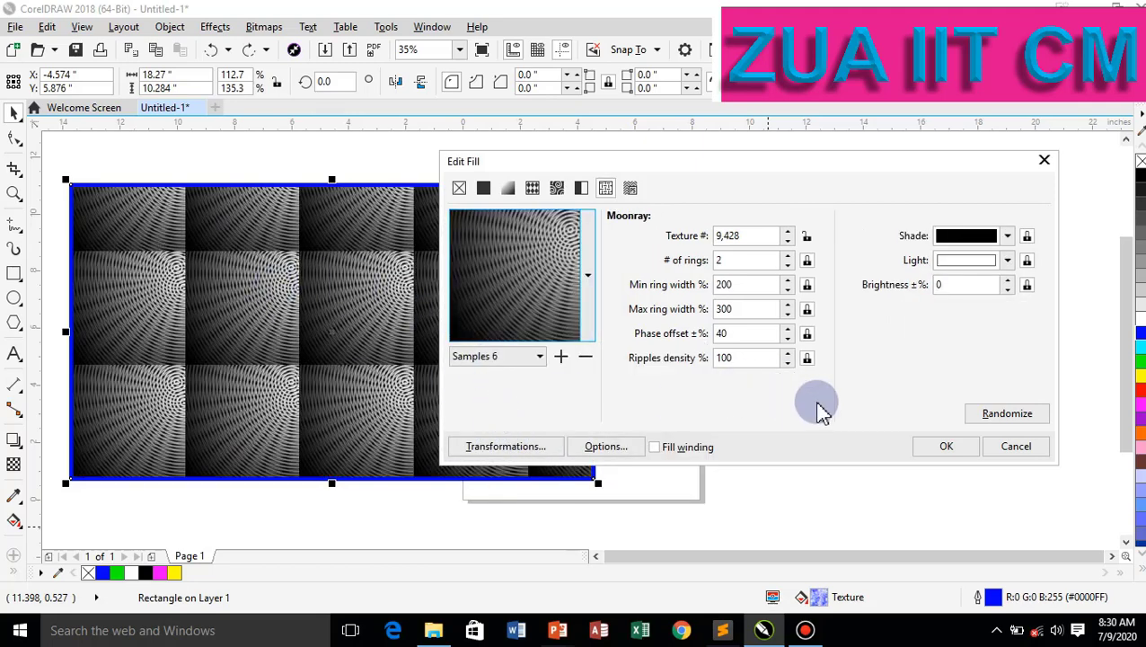
pyautogui.click(729, 284)
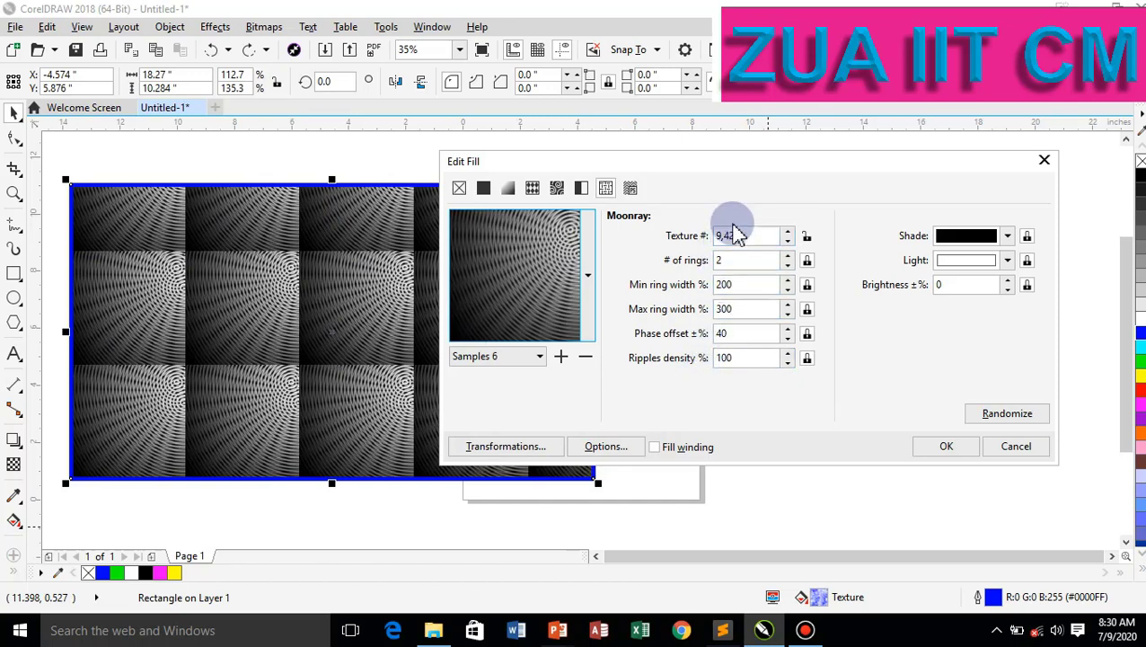
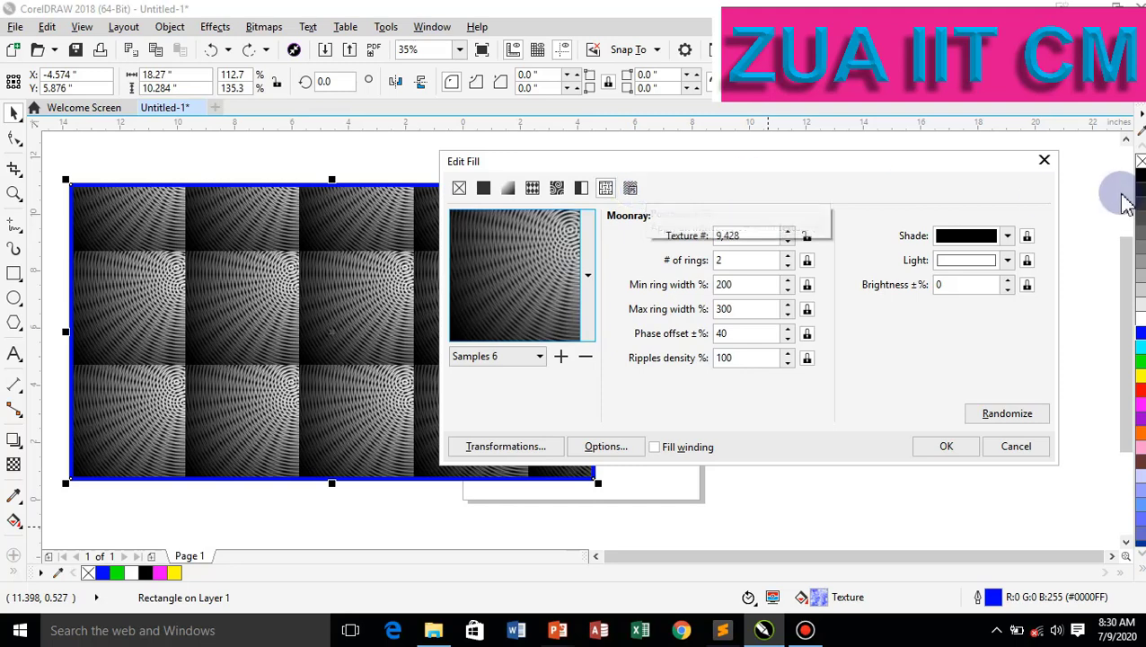
# Close the fill editor without applying the texture, and return to the Pick tool.
pyautogui.click(1046, 160)
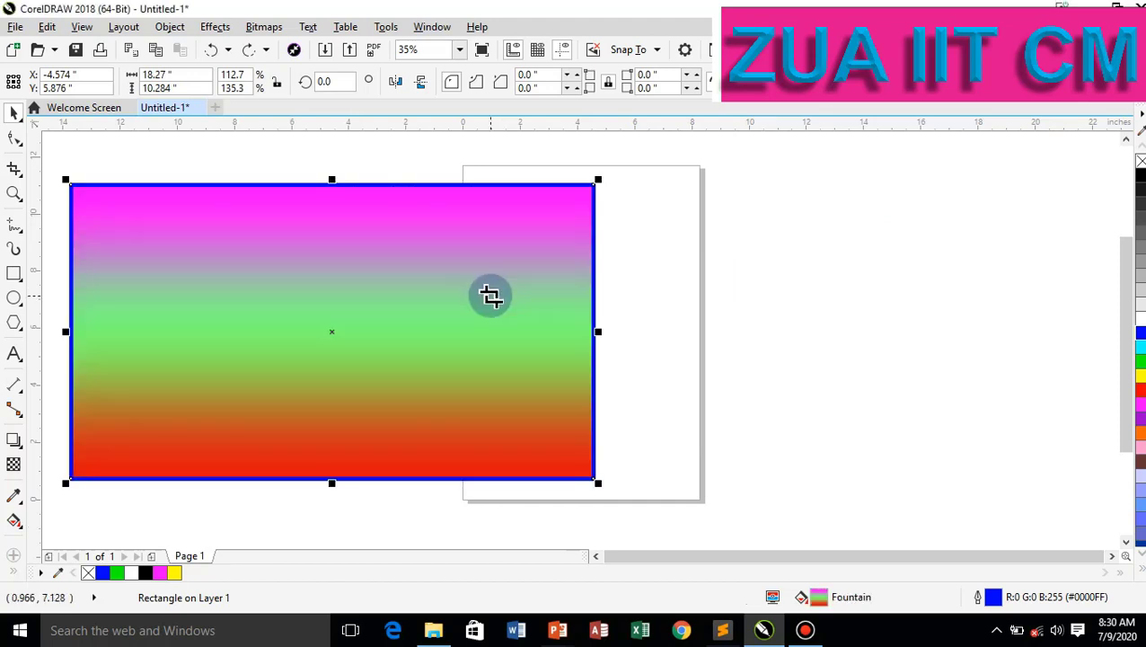
pyautogui.hotkey('ctrl', 'z')
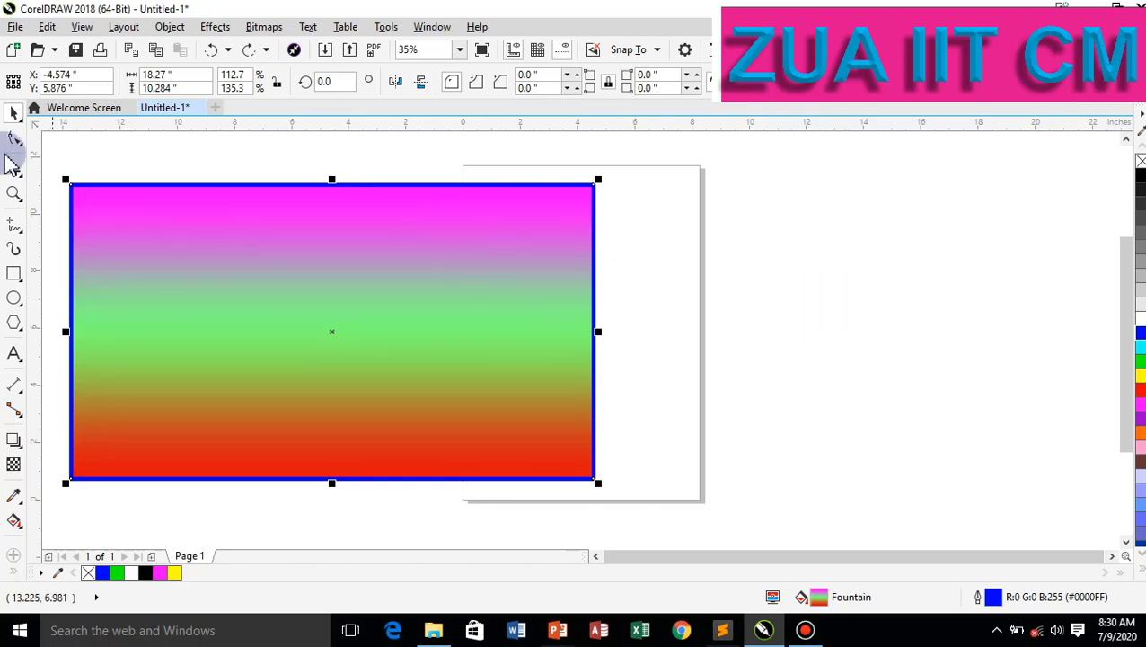
pyautogui.click(15, 113)
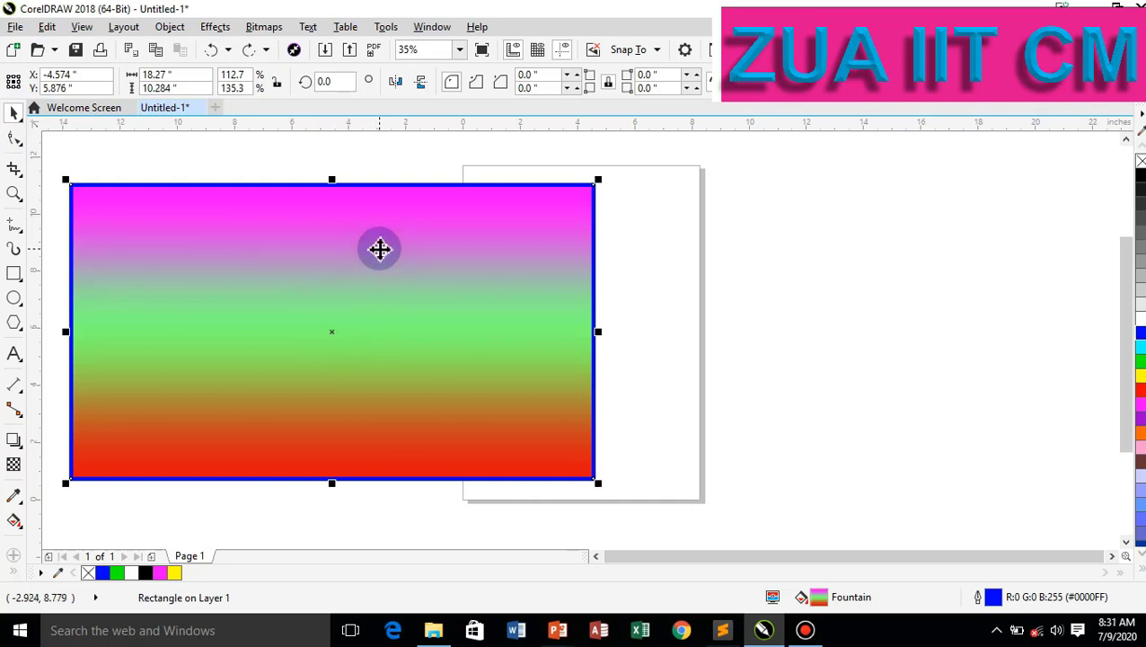
# Delete the gradient-filled rectangle and select the woman's photo behind it.
pyautogui.press('Delete')
pyautogui.click(305, 350)
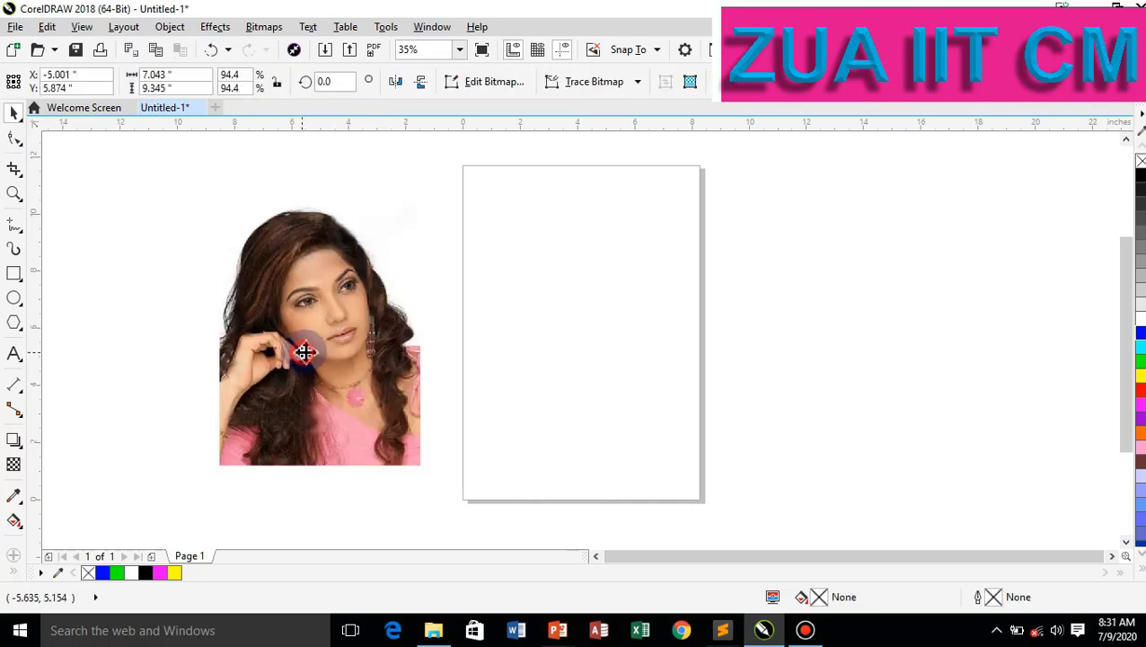
# Delete the woman's photo and draw a rectangle about 17.7 by 9.2 inches across the lower part of the page.
pyautogui.press('Delete')
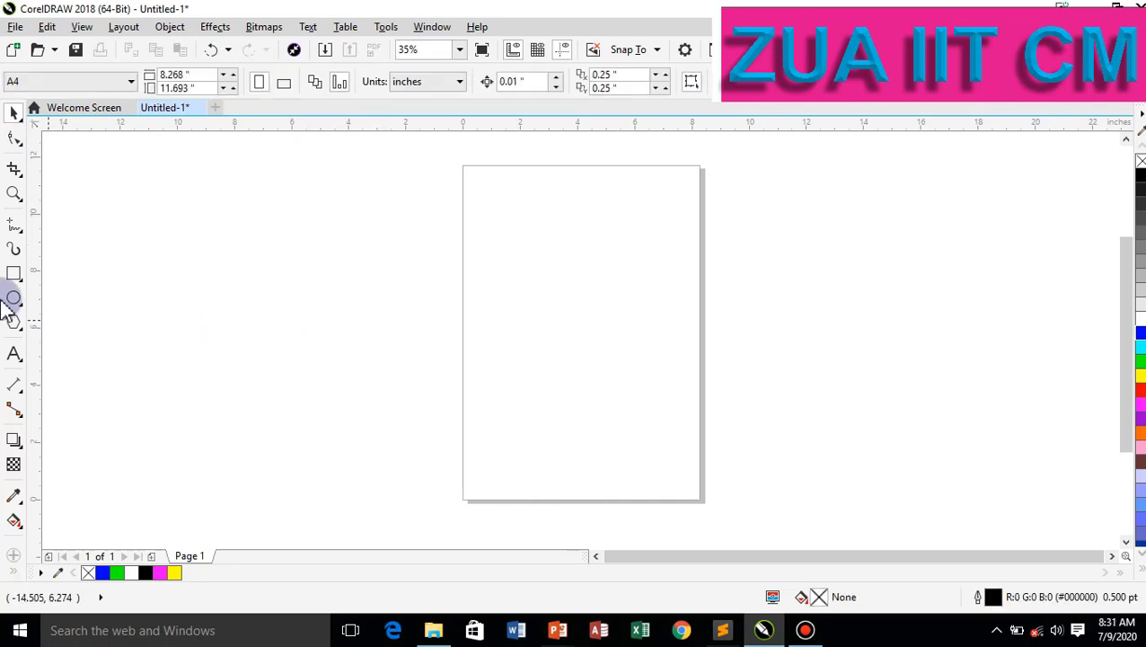
pyautogui.click(13, 274)
pyautogui.moveTo(325, 238); pyautogui.dragTo(832, 501)
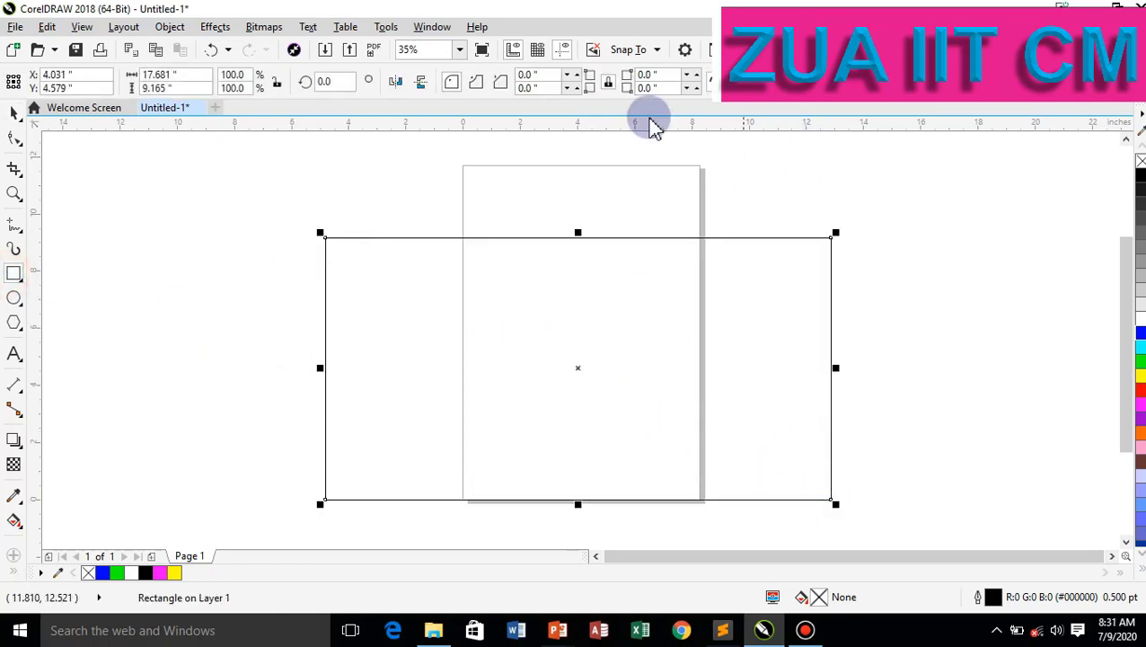
# Try the Bars PostScript fill on the rectangle and close the fill editor without applying it.
pyautogui.doubleClick(825, 599)
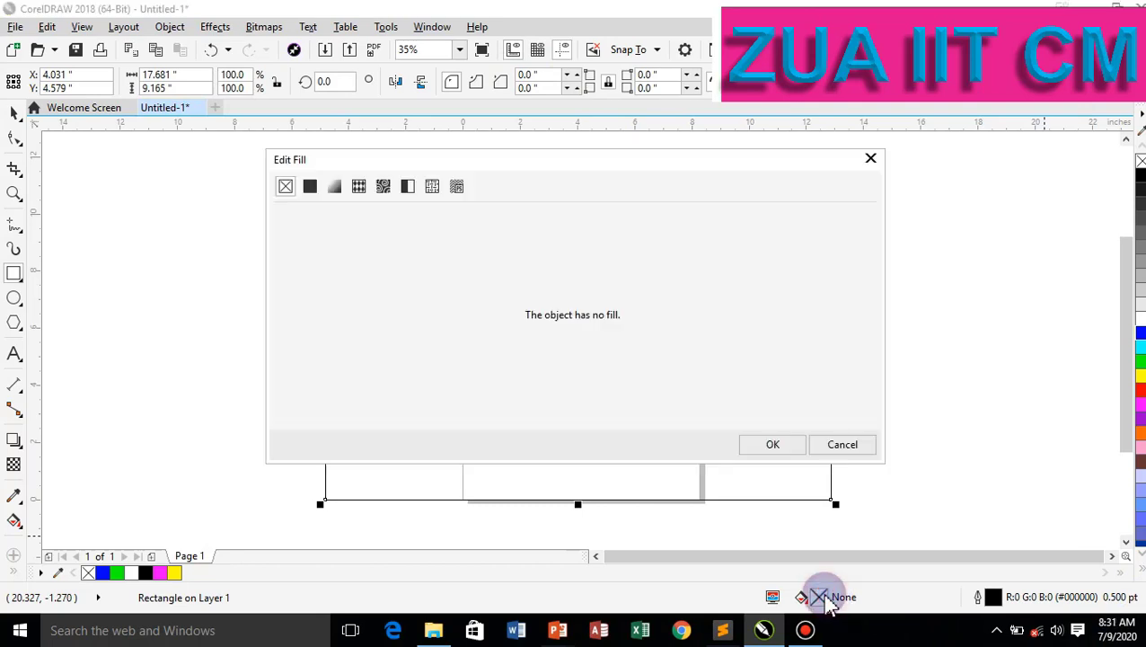
pyautogui.click(456, 187)
pyautogui.click(449, 232)
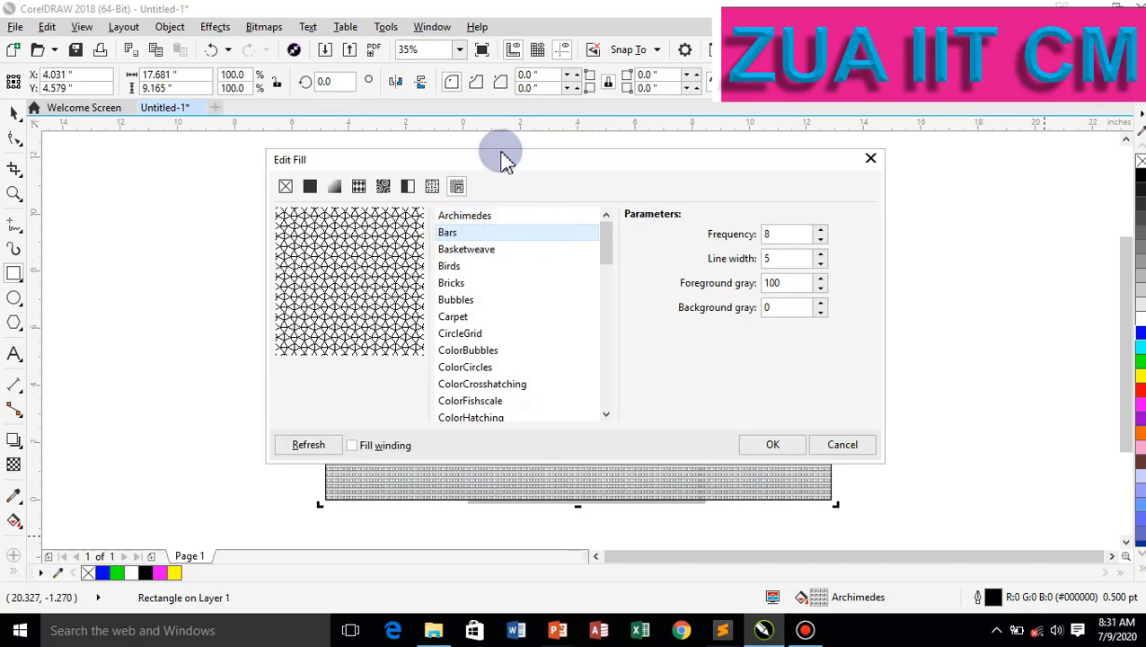
pyautogui.moveTo(501, 159); pyautogui.dragTo(875, 226)
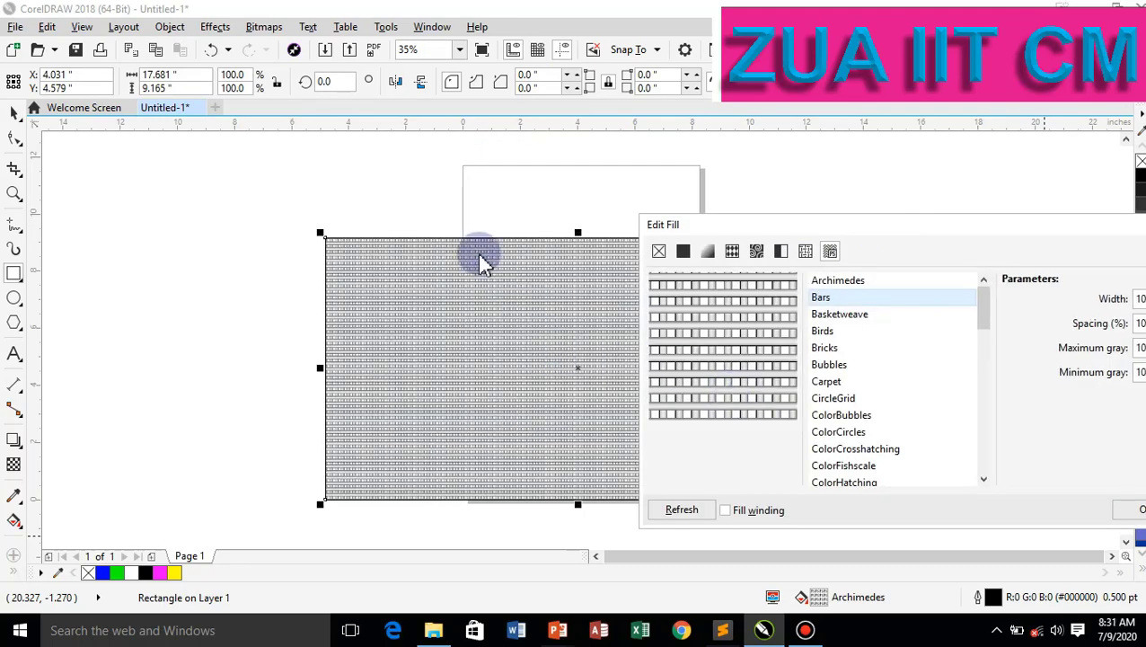
pyautogui.moveTo(955, 227); pyautogui.dragTo(778, 189)
pyautogui.click(1064, 186)
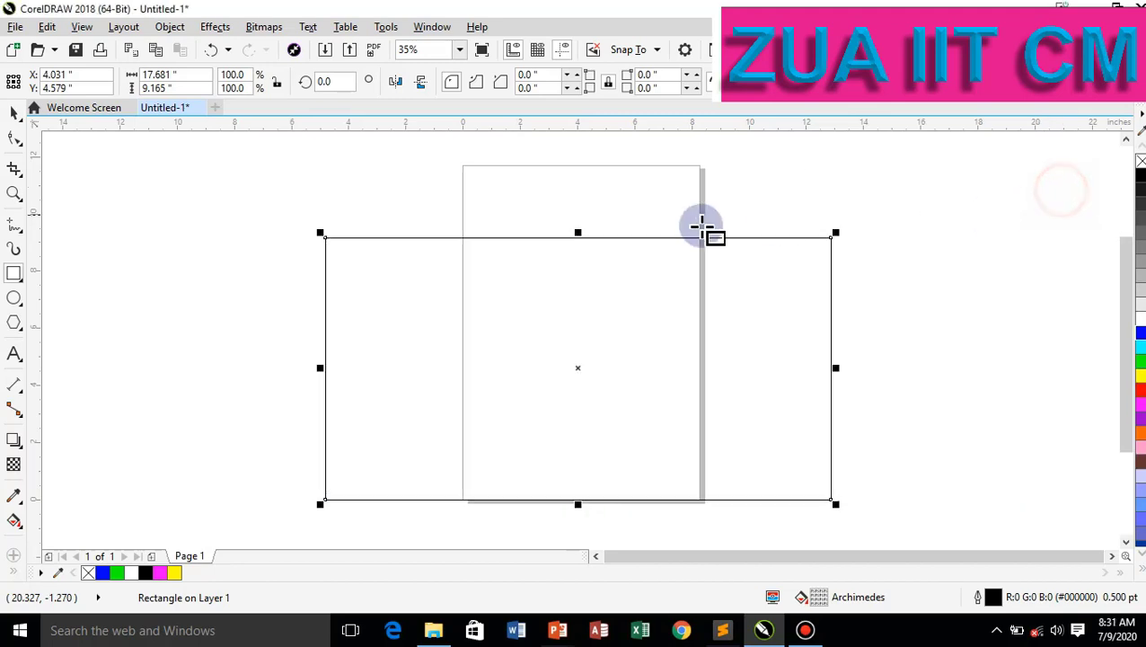
# Delete the stray small rectangle and move the large rectangle up and left to about X -4.75, Y 7.14 inches.
pyautogui.moveTo(630, 237); pyautogui.dragTo(440, 204)
pyautogui.press('Delete')
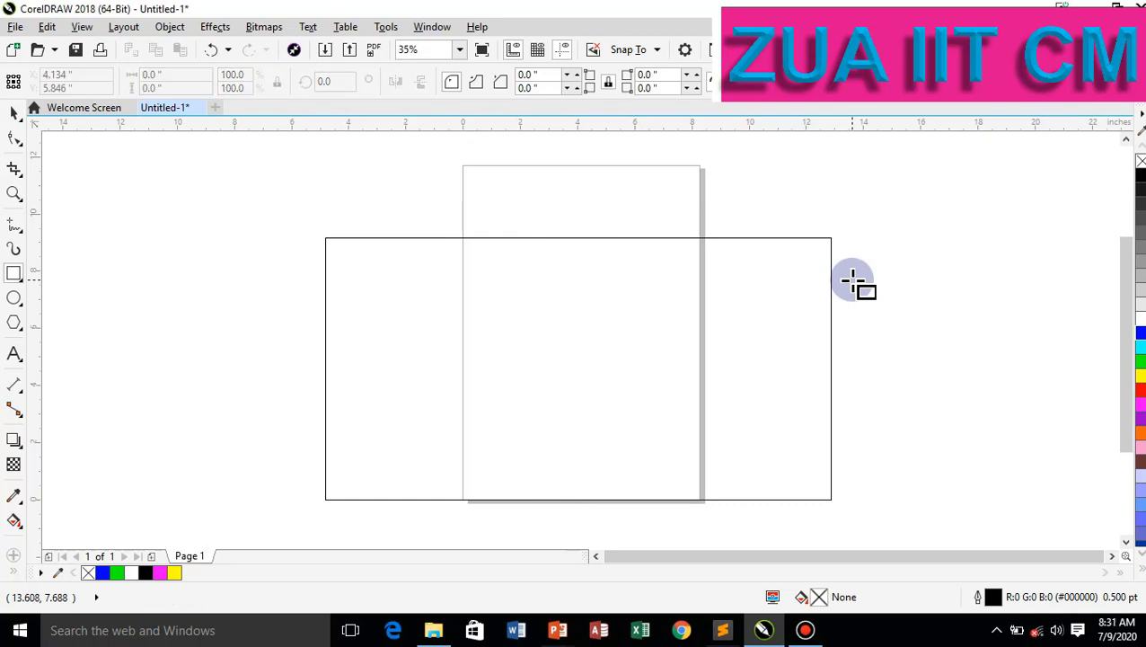
pyautogui.click(14, 112)
pyautogui.moveTo(473, 395); pyautogui.dragTo(221, 322)
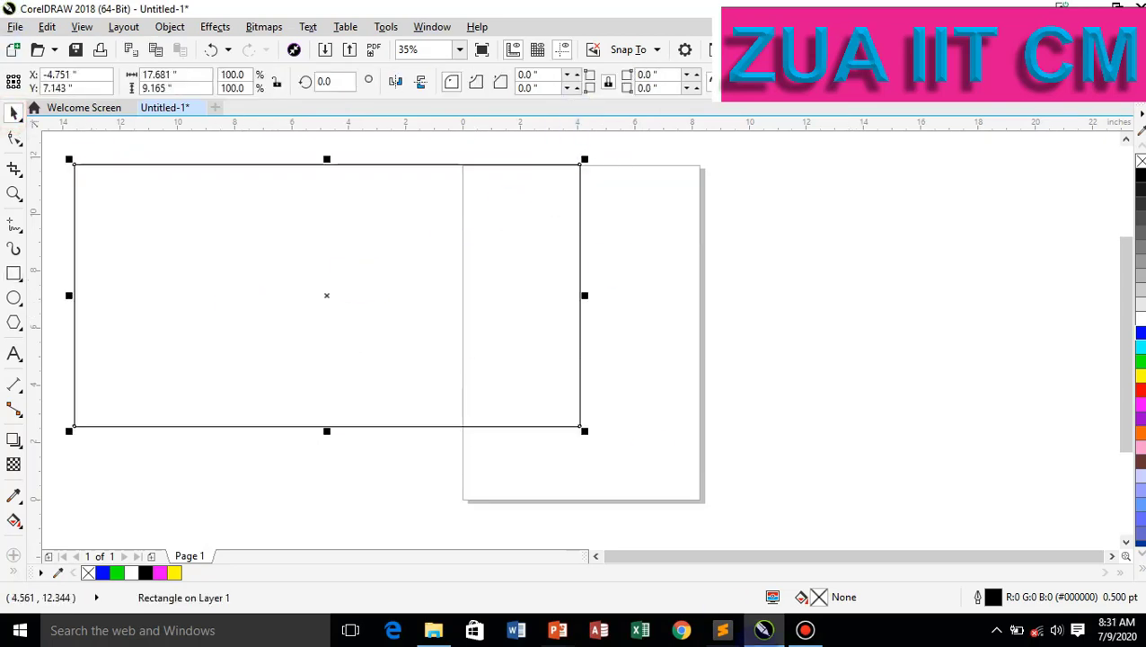
# Preview the Bricks PostScript fill on the rectangle with the frequency set to 2.
pyautogui.doubleClick(820, 597)
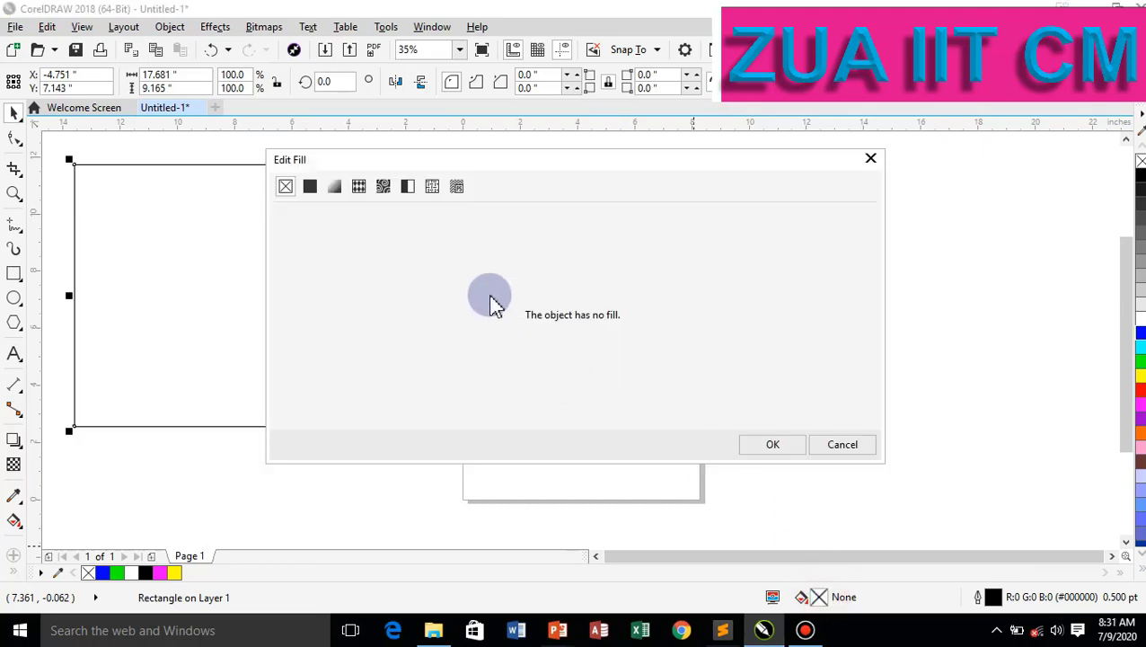
pyautogui.click(458, 188)
pyautogui.moveTo(522, 161); pyautogui.dragTo(858, 123)
pyautogui.click(839, 314)
pyautogui.click(794, 252)
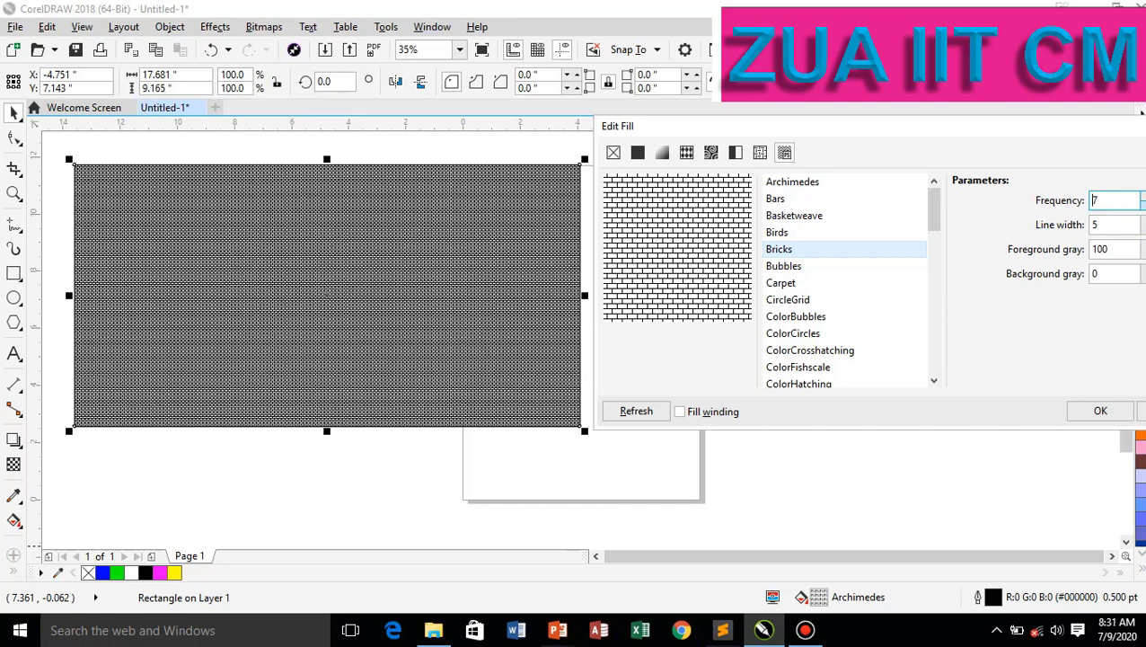
pyautogui.write('8')
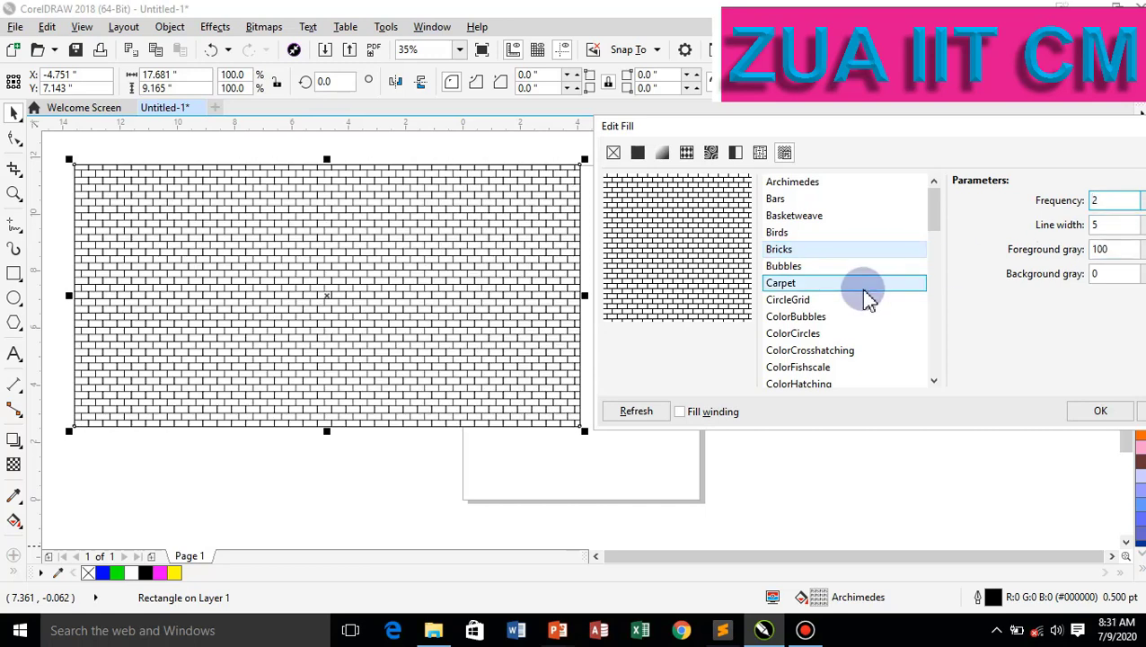
# Preview other PostScript fills on the rectangle, including Bars, Bubbles, CircleGrid, ColorCircles and ColorFishscale.
pyautogui.click(795, 205)
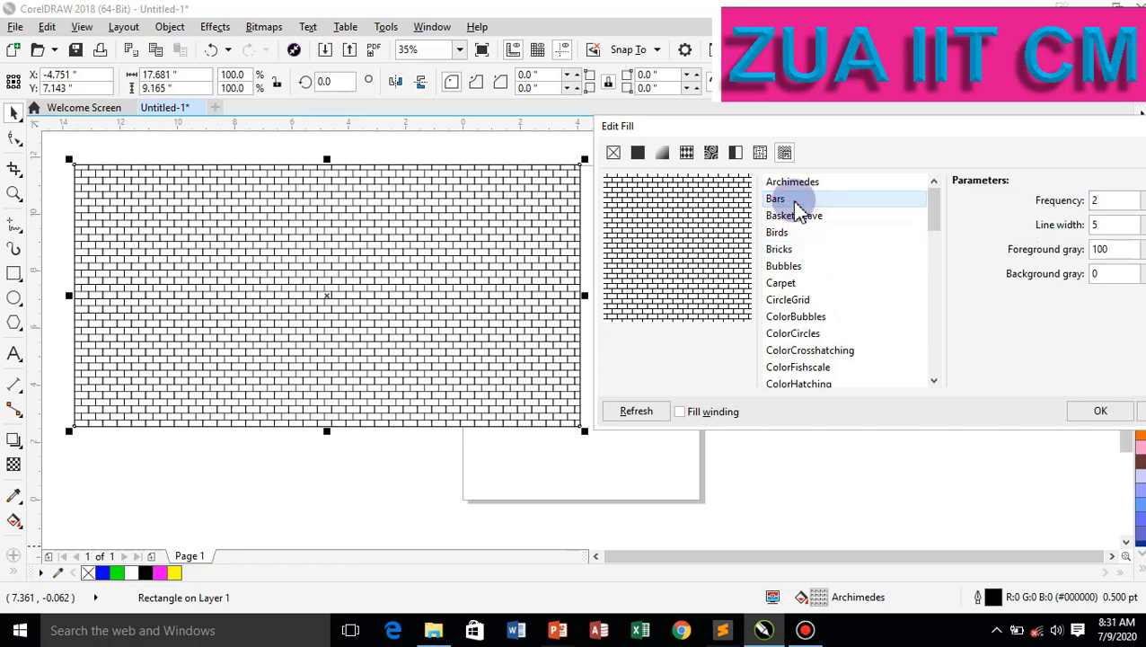
pyautogui.click(808, 266)
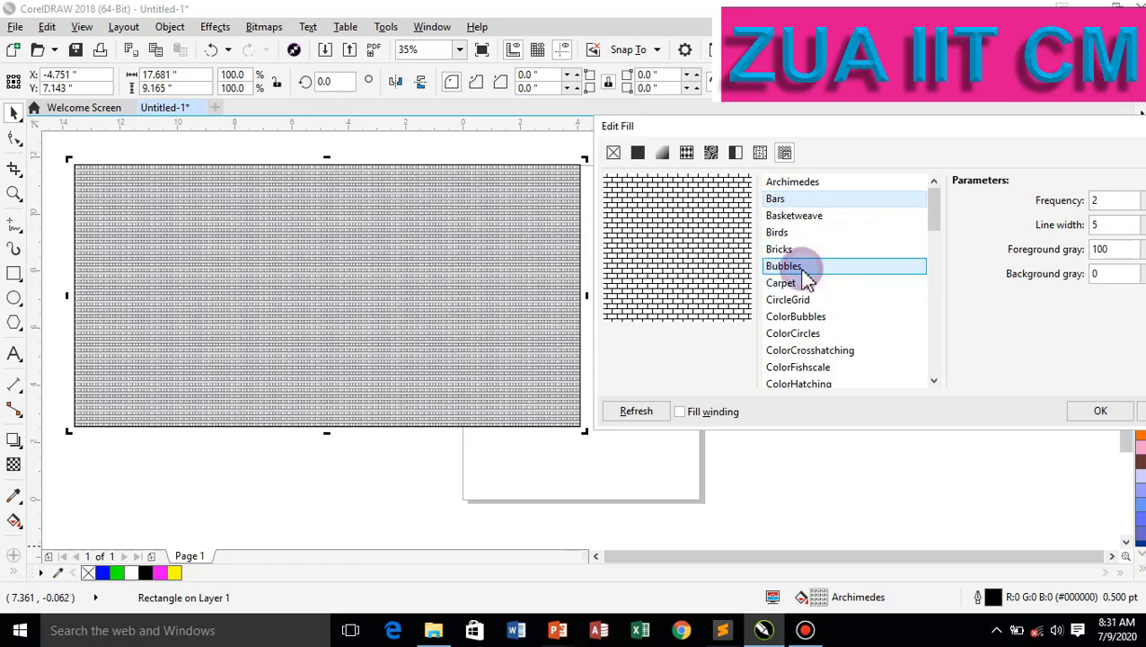
pyautogui.click(847, 350)
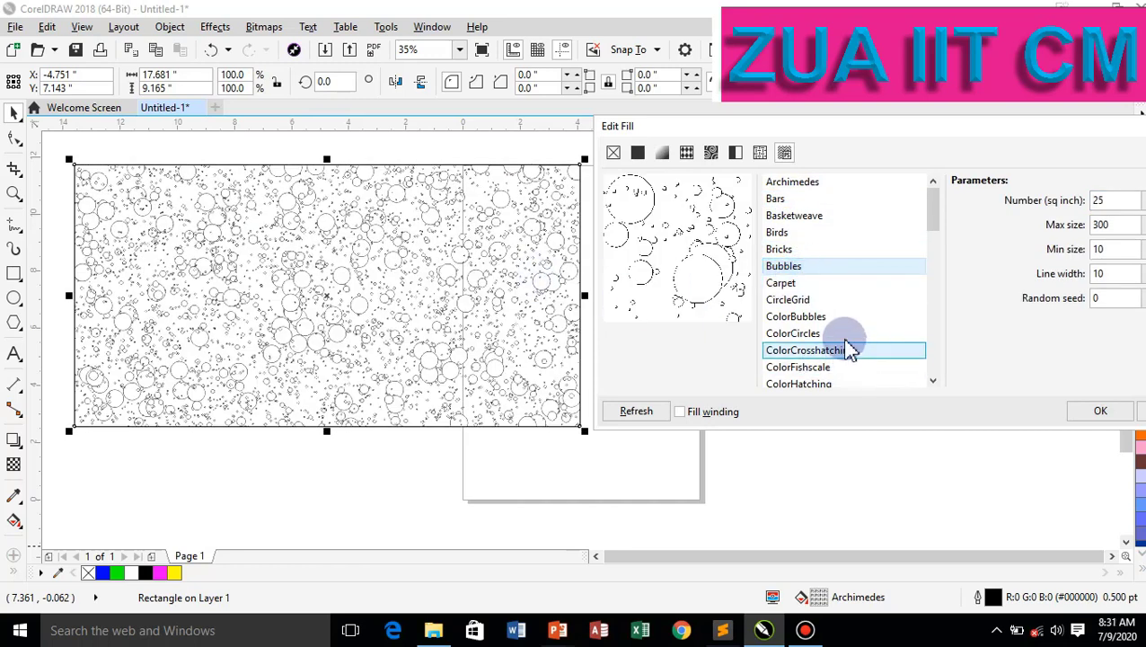
pyautogui.click(782, 299)
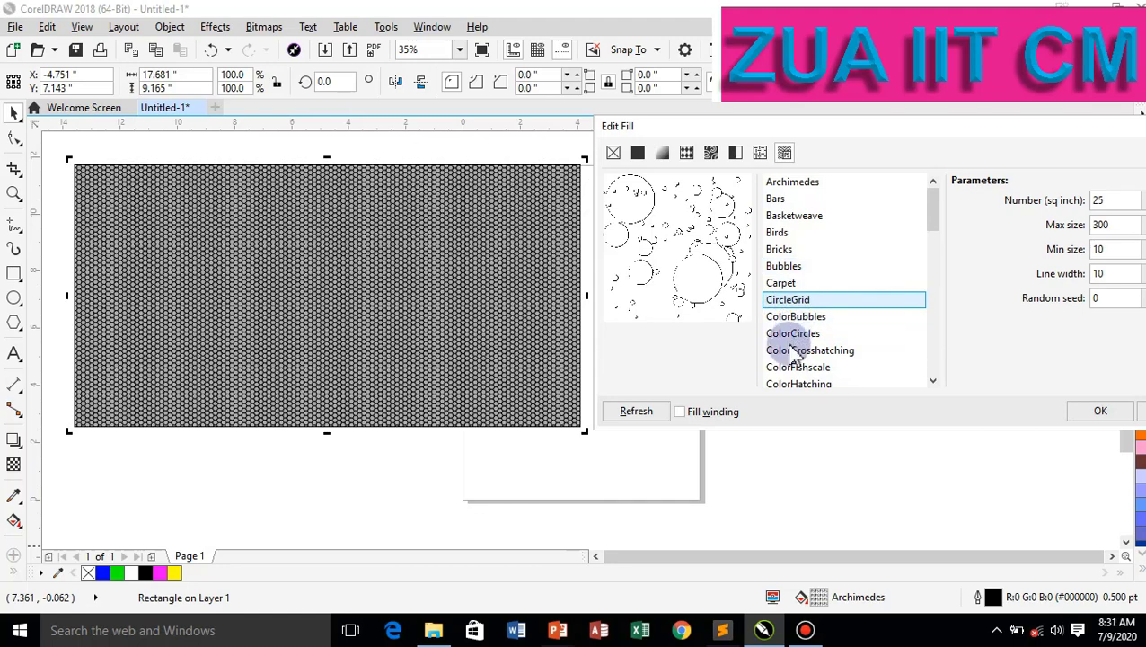
pyautogui.click(794, 335)
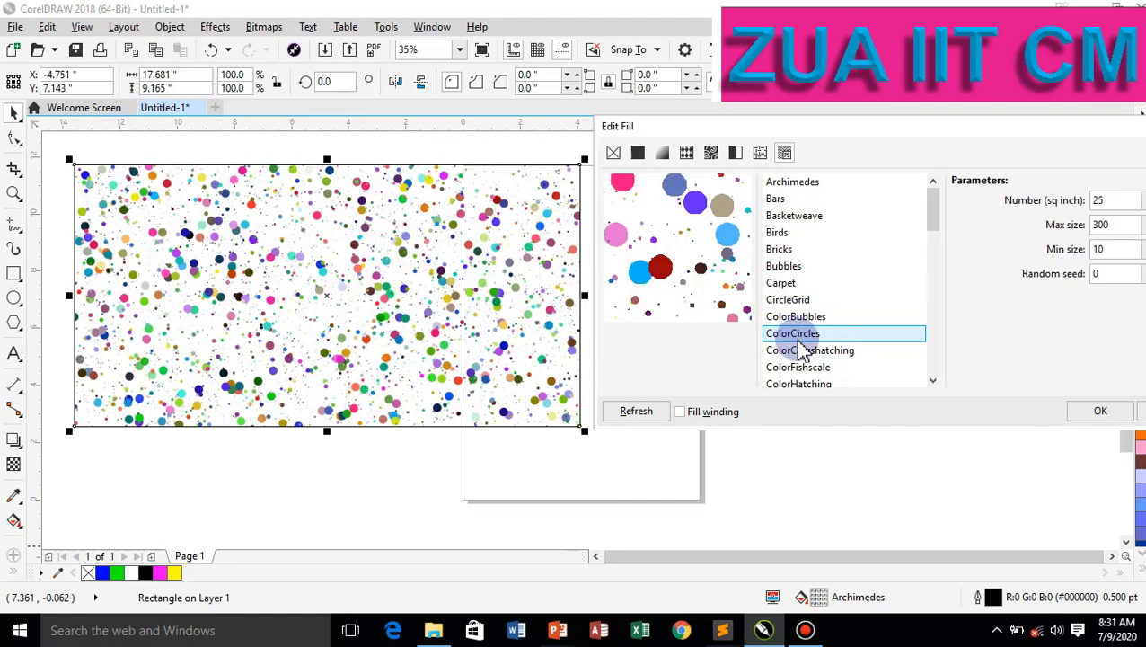
pyautogui.click(827, 367)
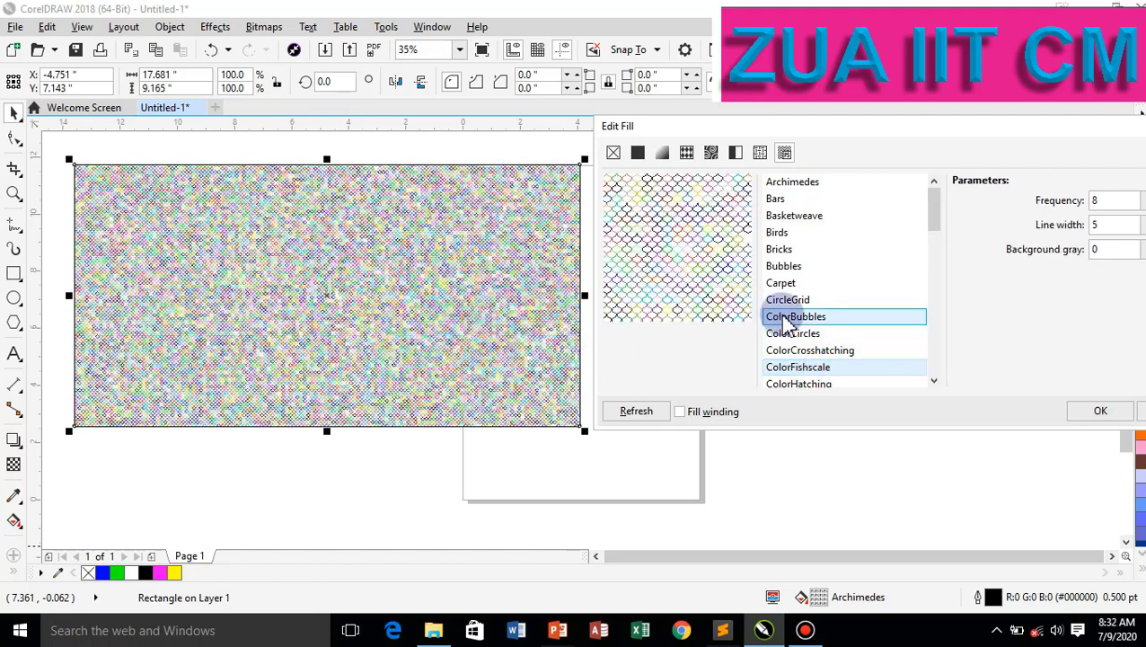
# Preview the Waves, Text and StarShapes PostScript fills from the end of the pattern list.
pyautogui.moveTo(934, 200); pyautogui.dragTo(939, 405)
pyautogui.click(842, 369)
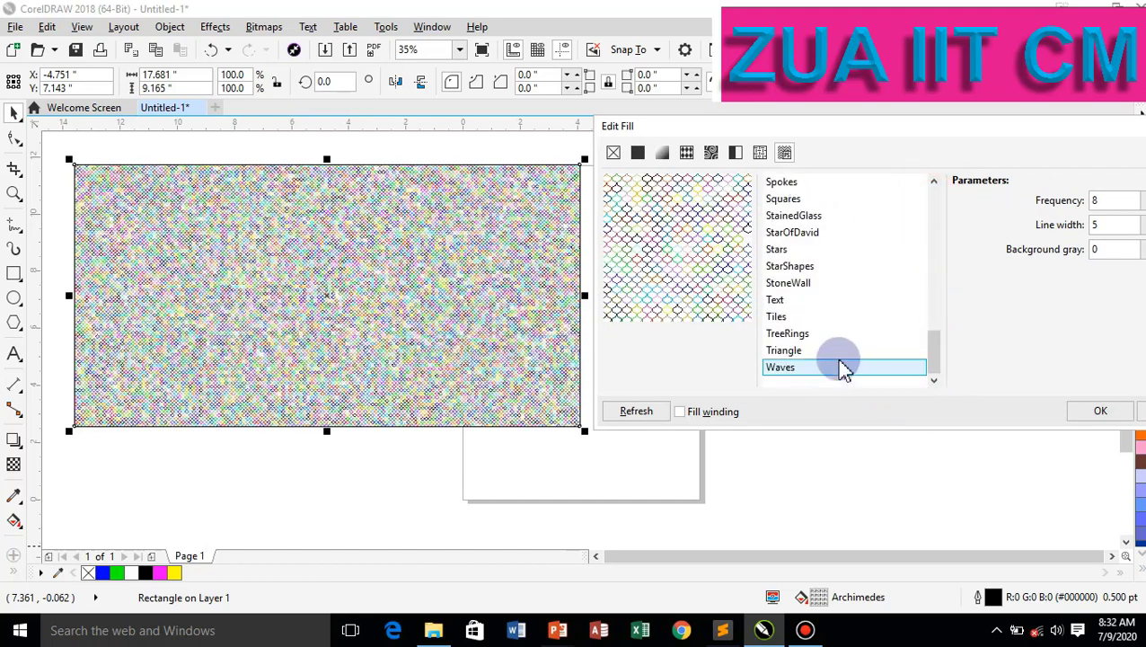
pyautogui.click(777, 301)
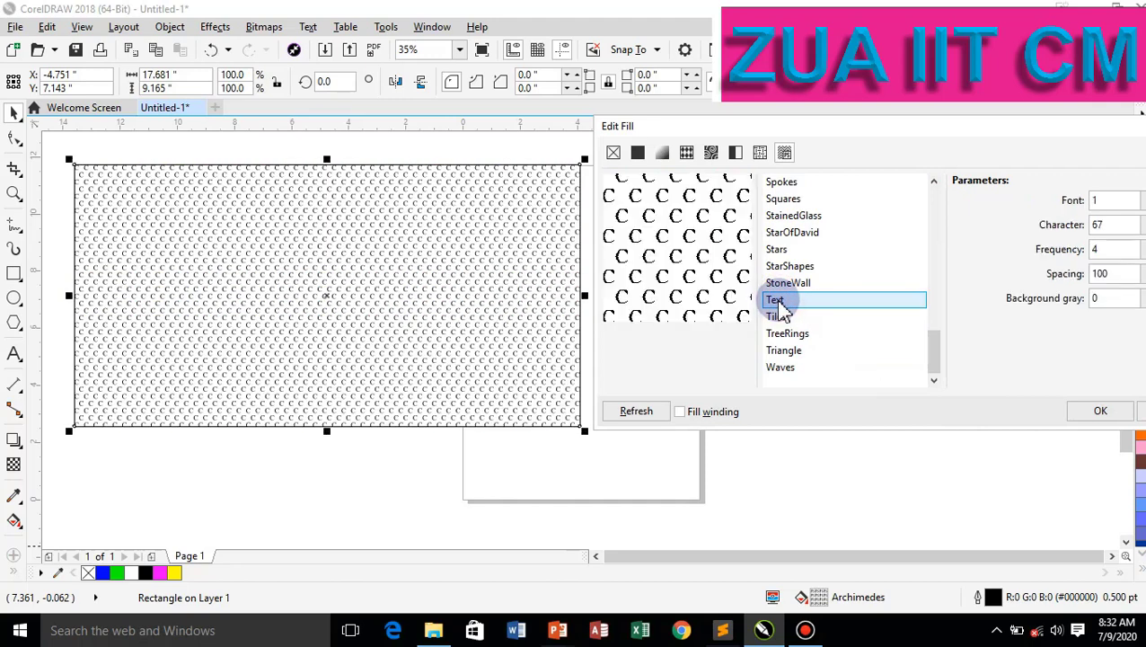
pyautogui.click(796, 271)
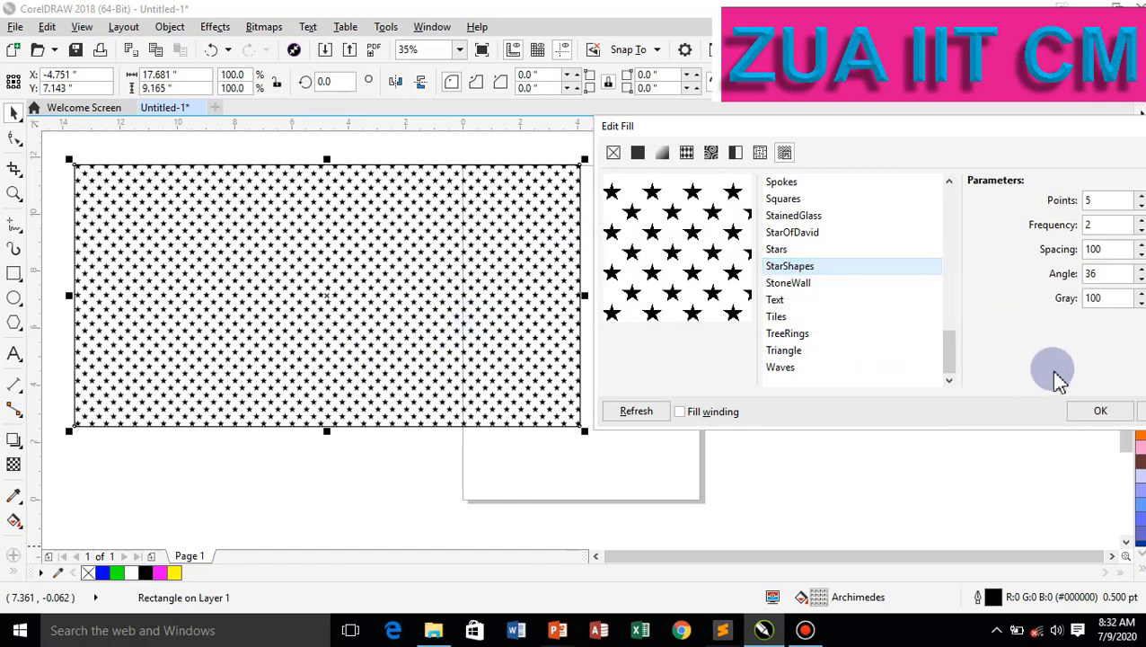
# Set the StarShapes fill to 12 points and try different frequencies, ending at -2.
pyautogui.click(1139, 197)
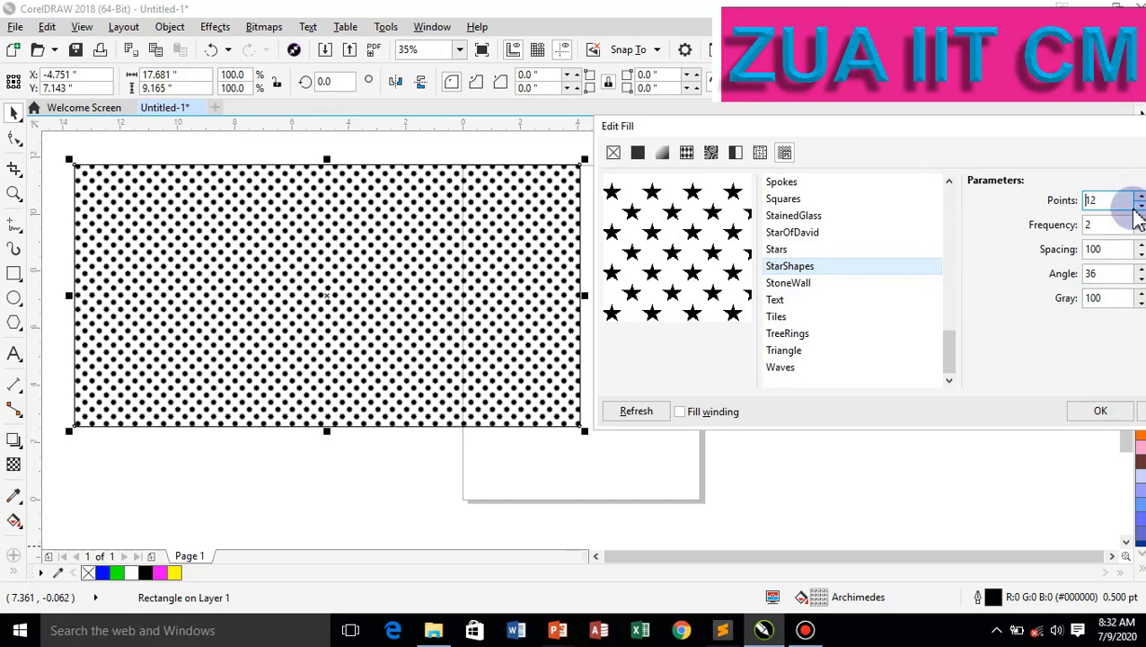
pyautogui.click(1139, 221)
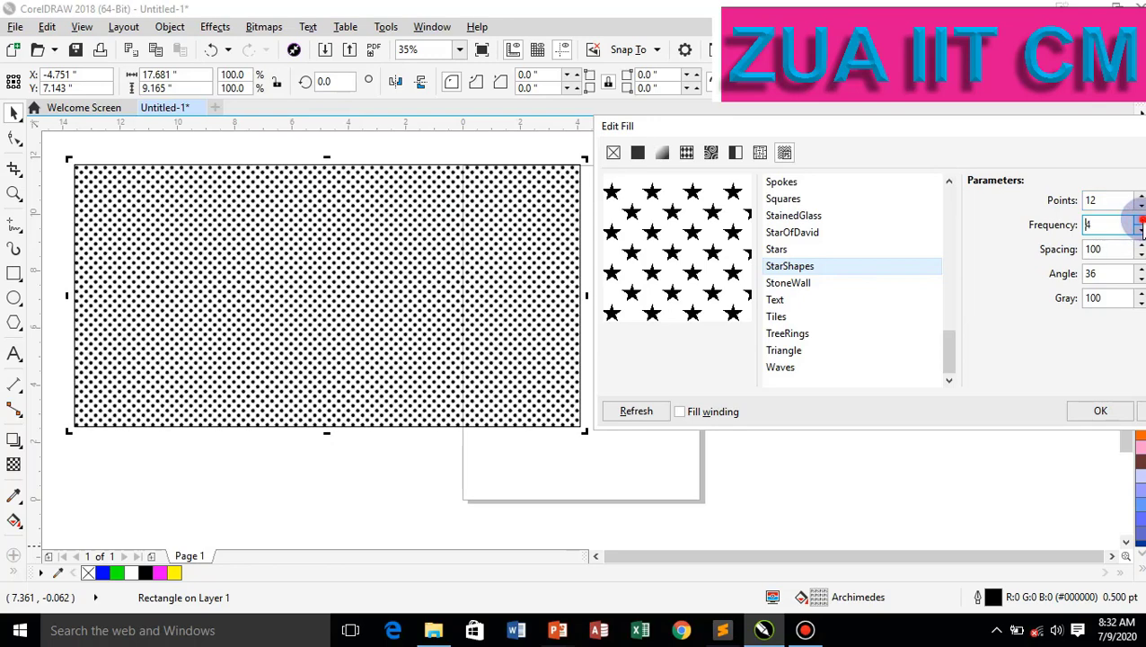
pyautogui.click(1139, 221)
pyautogui.click(1139, 221)
pyautogui.click(1139, 230)
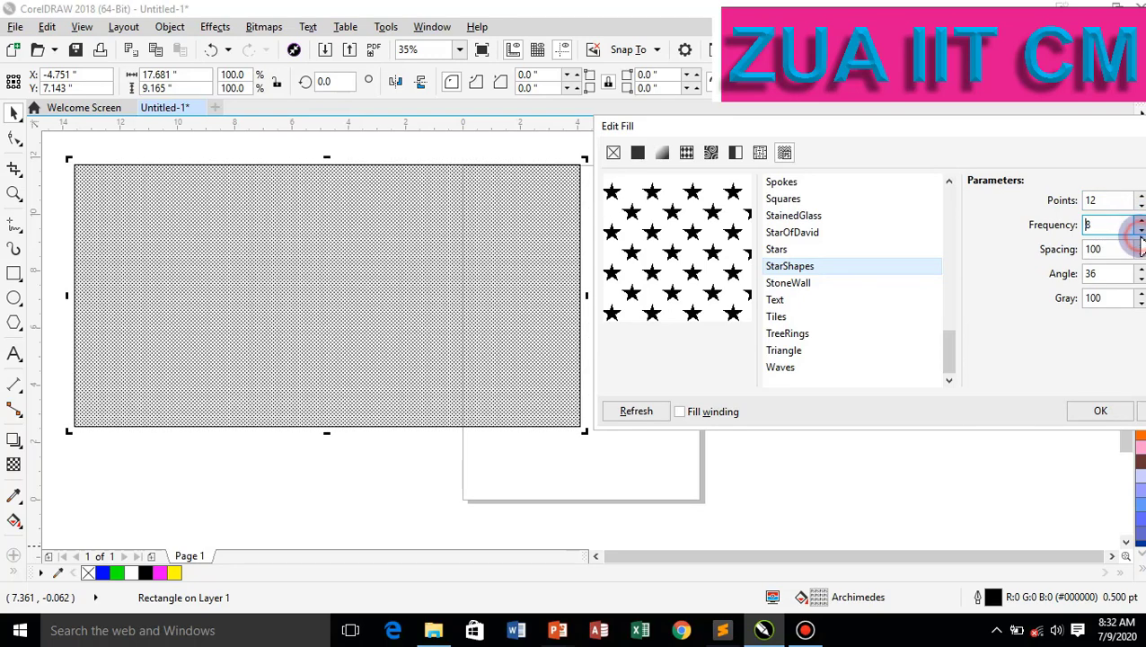
pyautogui.click(1139, 231)
pyautogui.click(1138, 231)
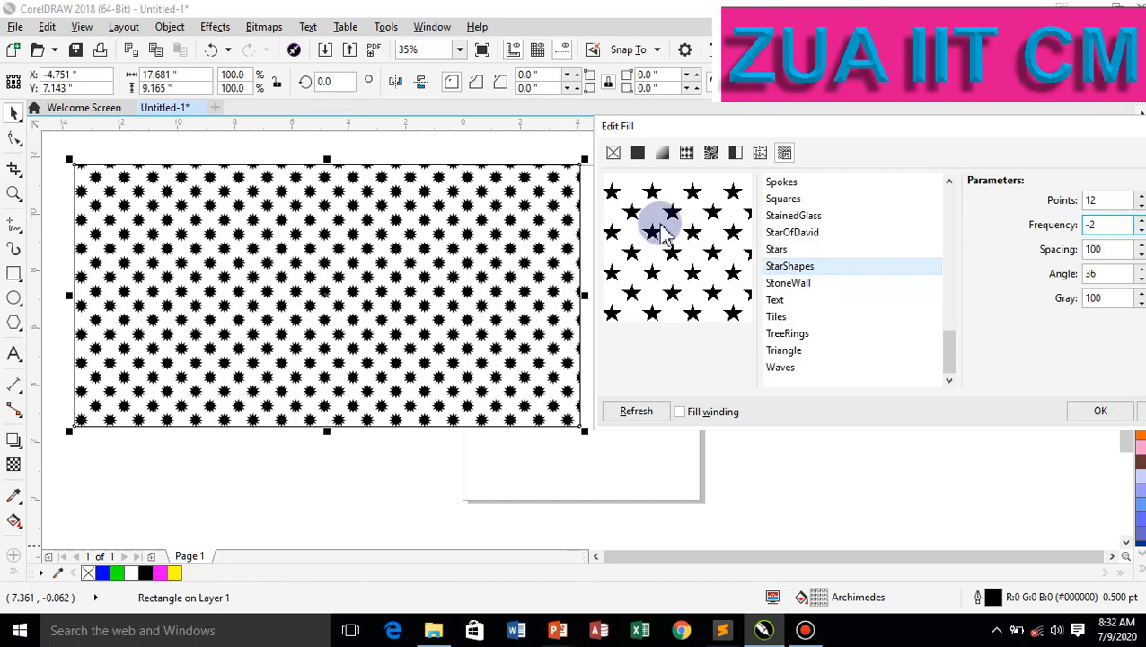
# Preview the Stars PostScript fill with number 13, maximum size -1, minimum size 3 and random seed 38.
pyautogui.click(795, 250)
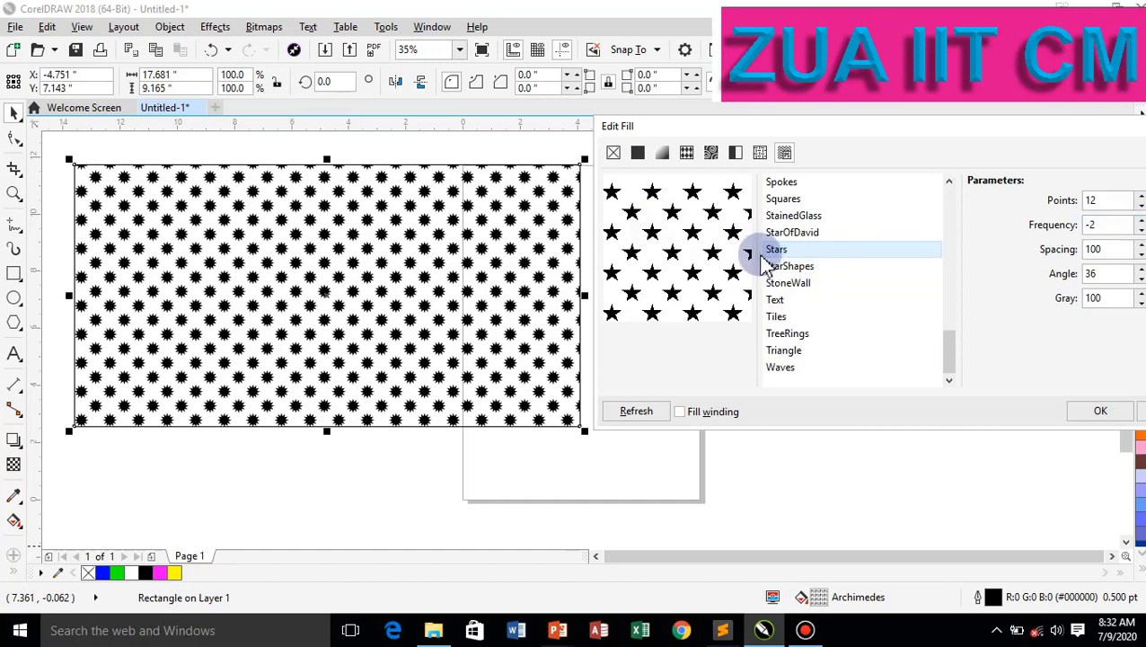
pyautogui.click(688, 235)
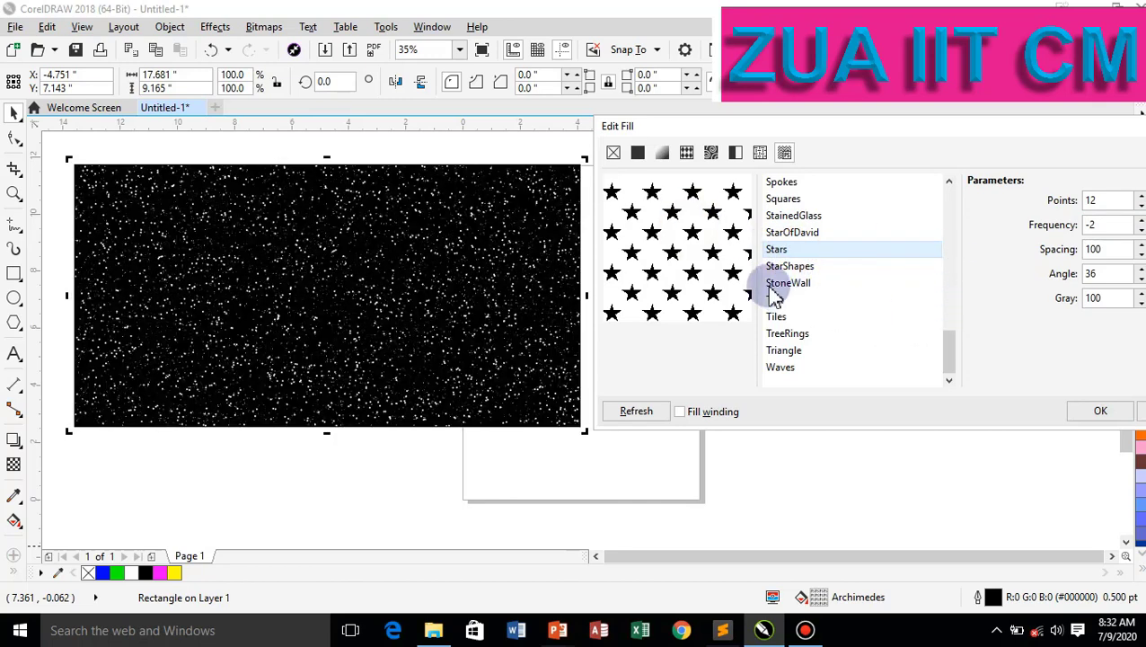
pyautogui.click(943, 257)
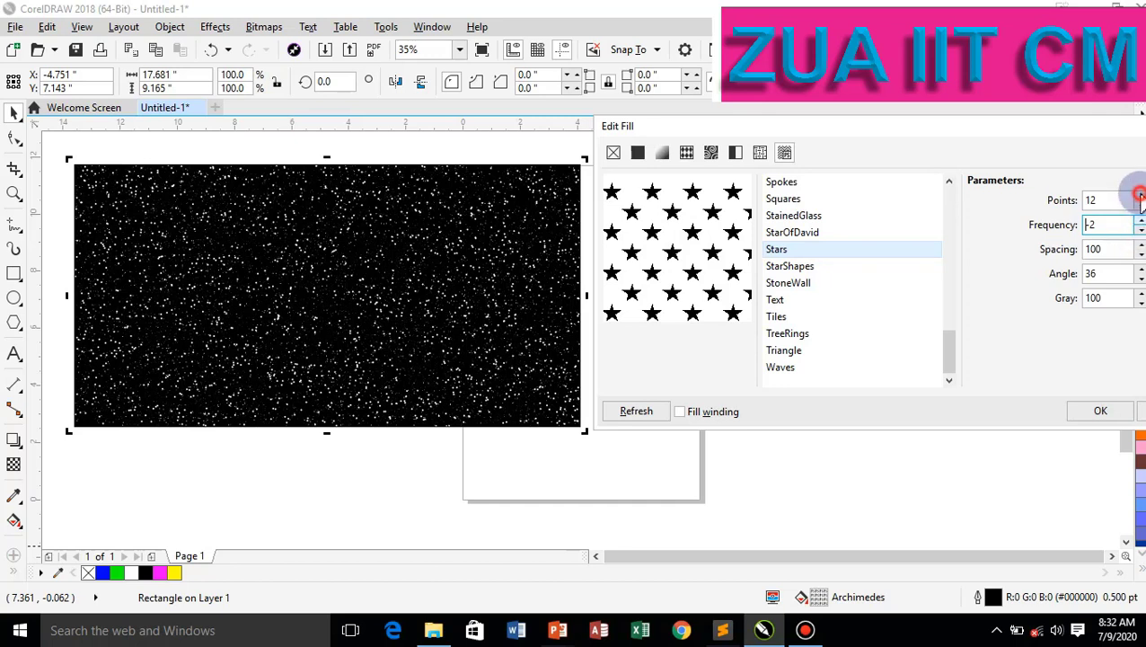
pyautogui.click(1139, 201)
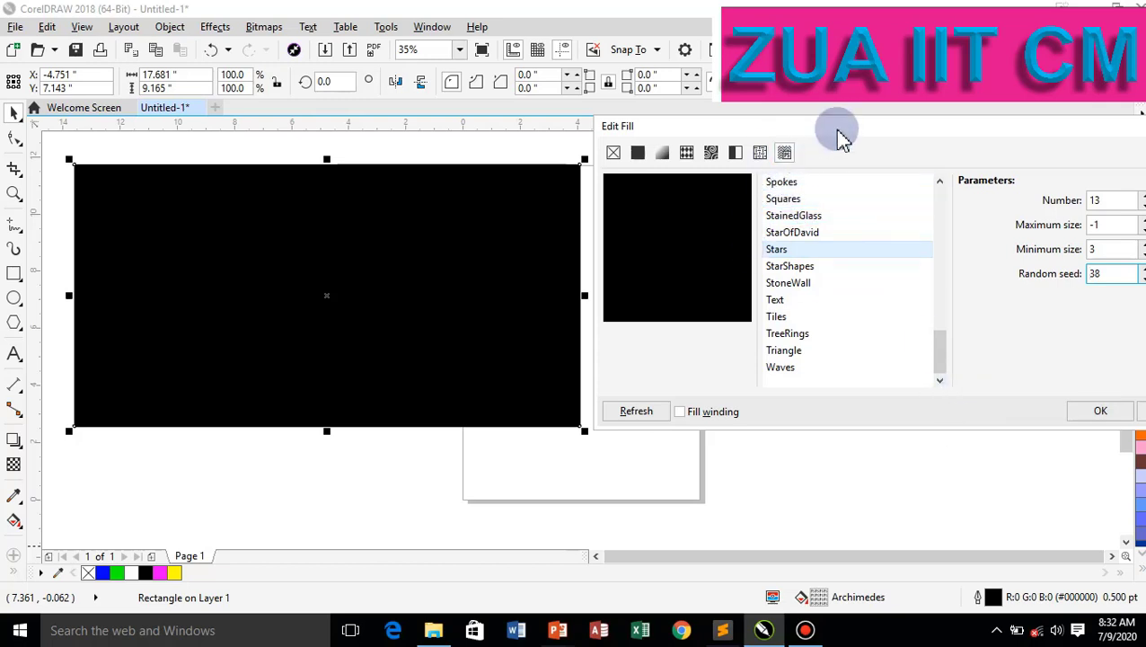
# Close the fill editor without applying the Stars fill to the rectangle.
pyautogui.moveTo(841, 136); pyautogui.dragTo(596, 145)
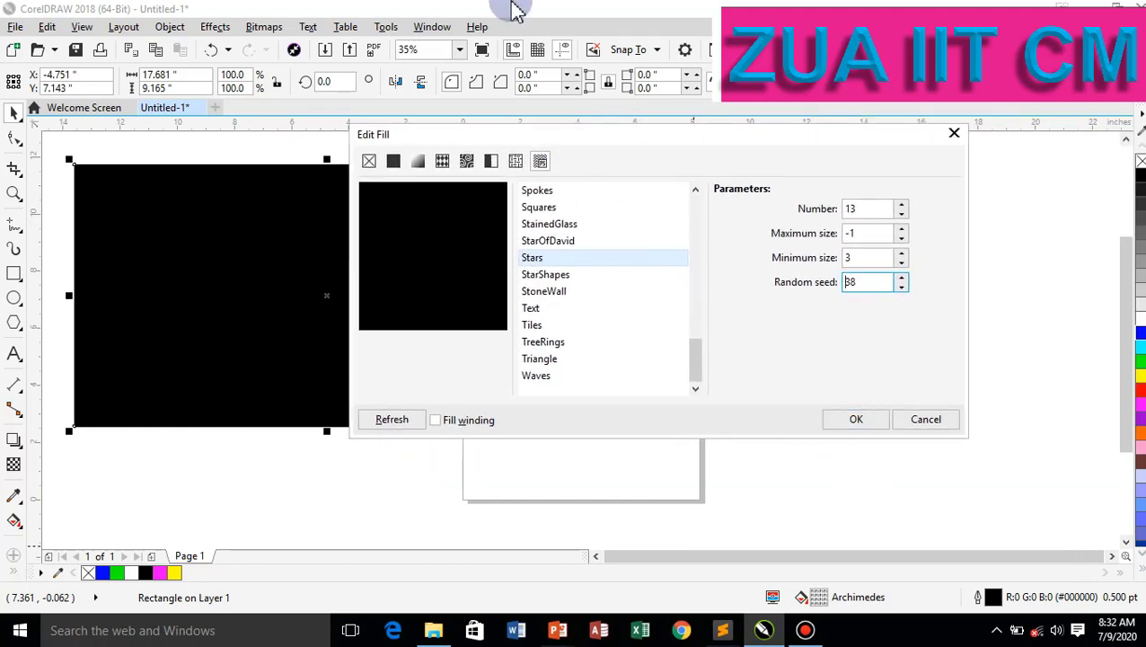
pyautogui.moveTo(515, 11)
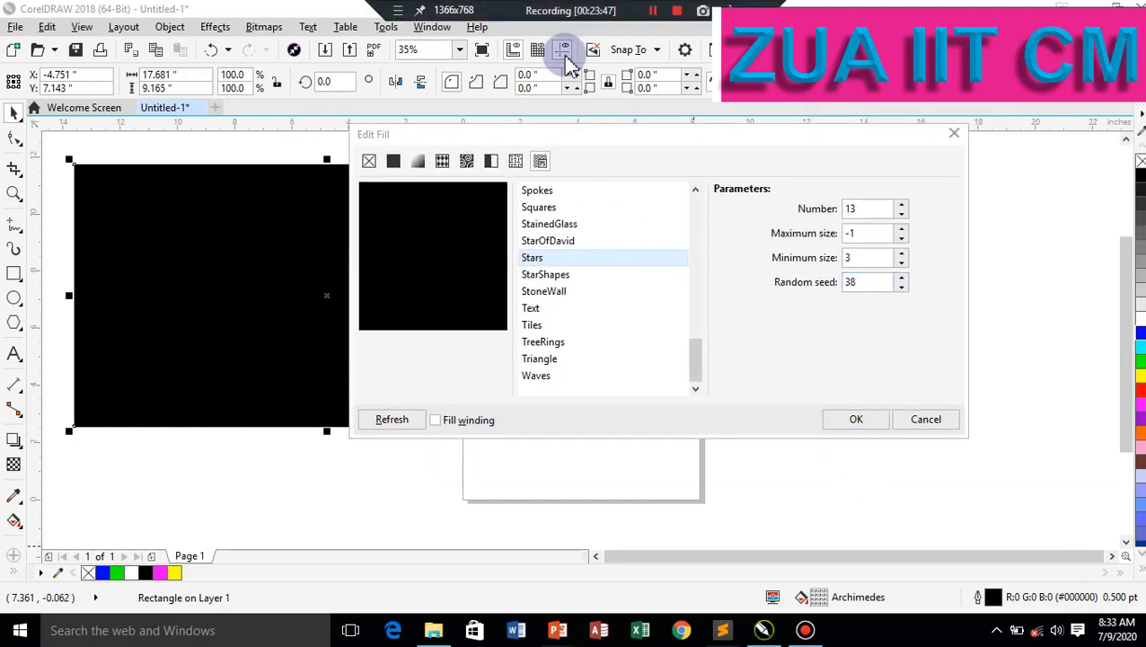
pyautogui.click(956, 135)
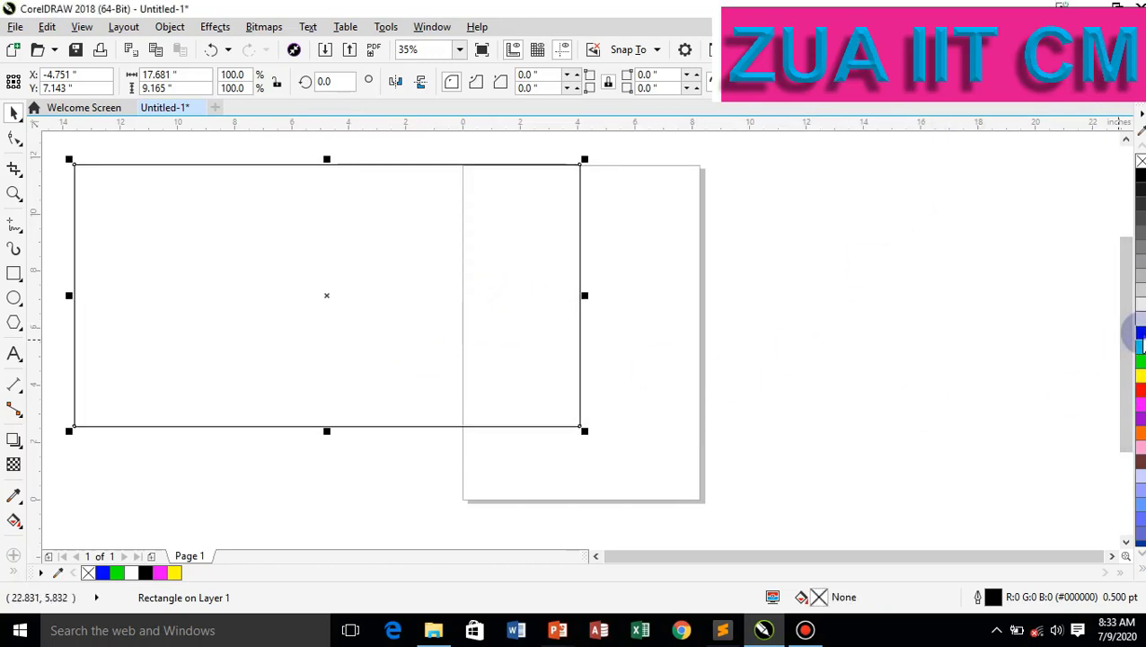
# Give the rectangle a blue outline with a width of 10 pt.
pyautogui.click(814, 100)
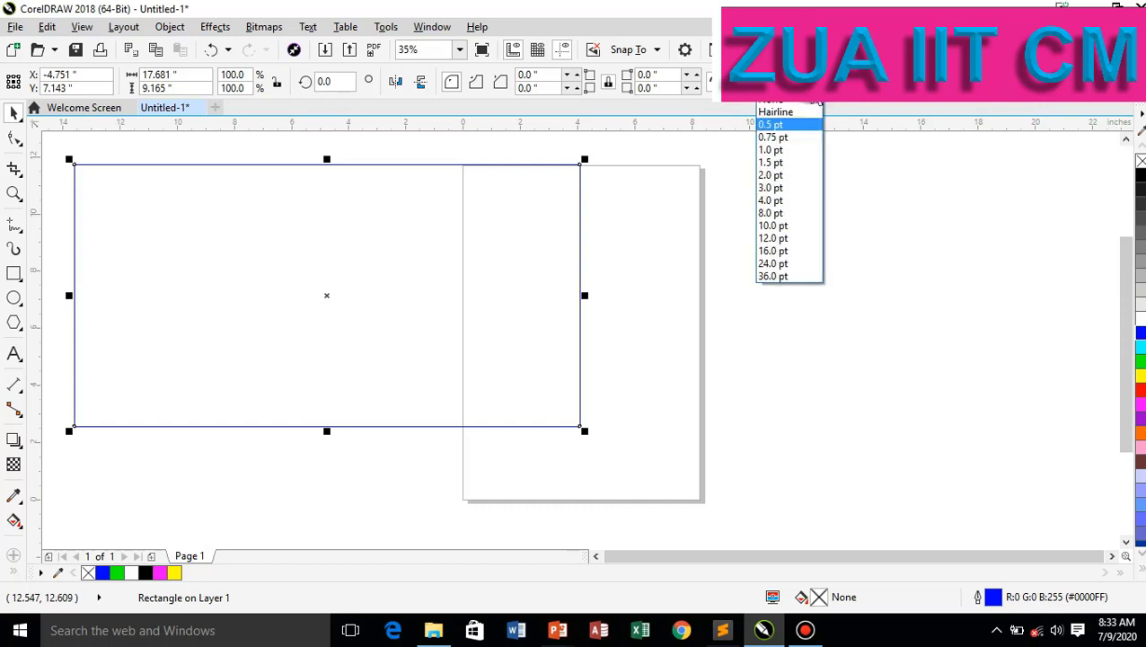
pyautogui.click(785, 226)
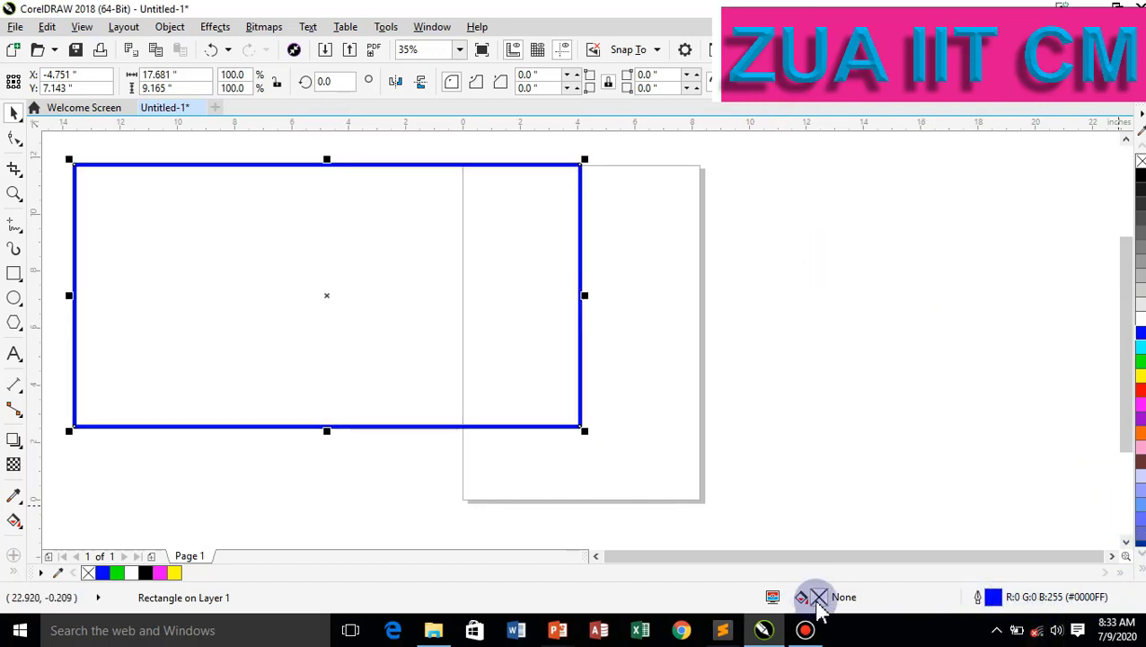
# Change the rectangle's outline color to pink #DE2173 in the Outline Pen settings.
pyautogui.doubleClick(995, 598)
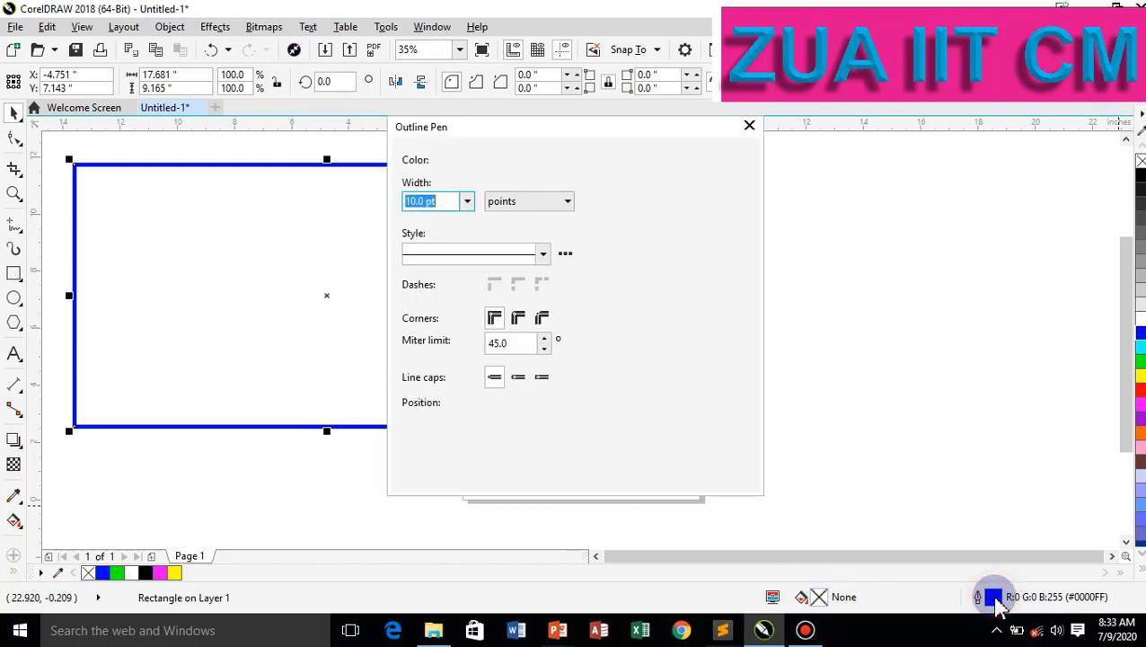
pyautogui.click(494, 162)
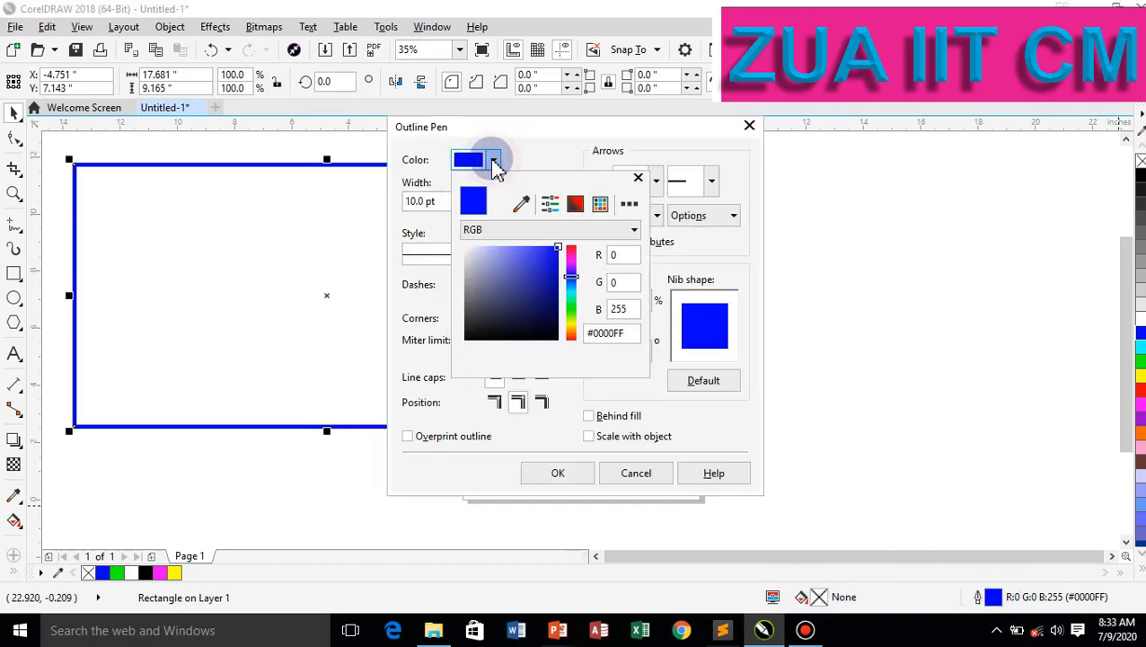
pyautogui.click(572, 253)
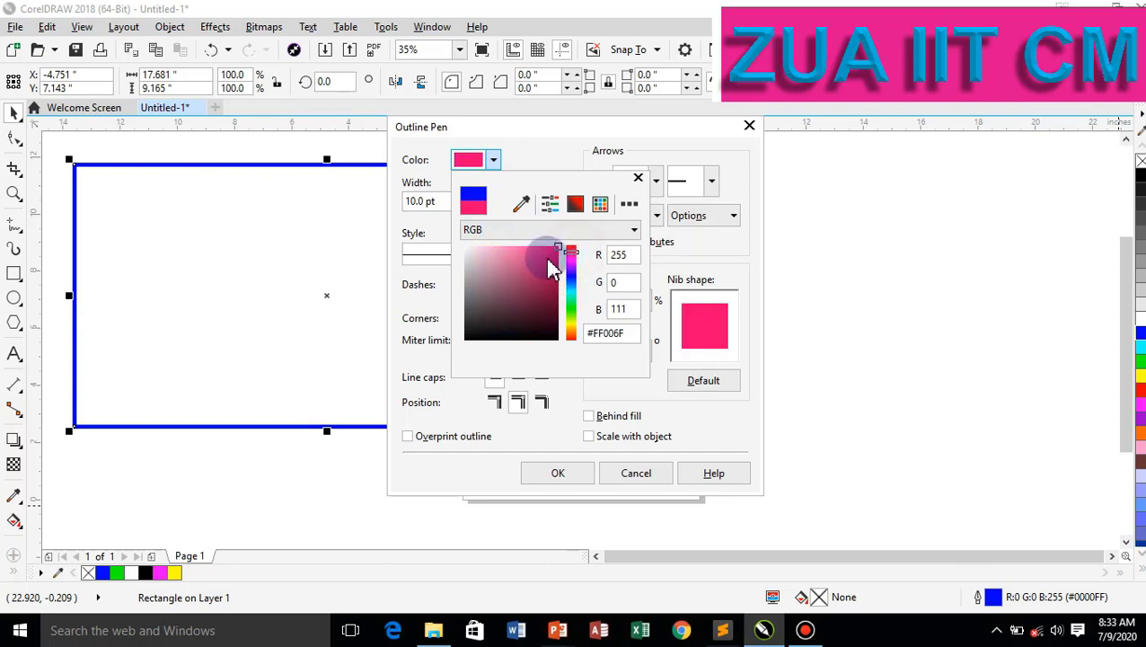
pyautogui.click(544, 259)
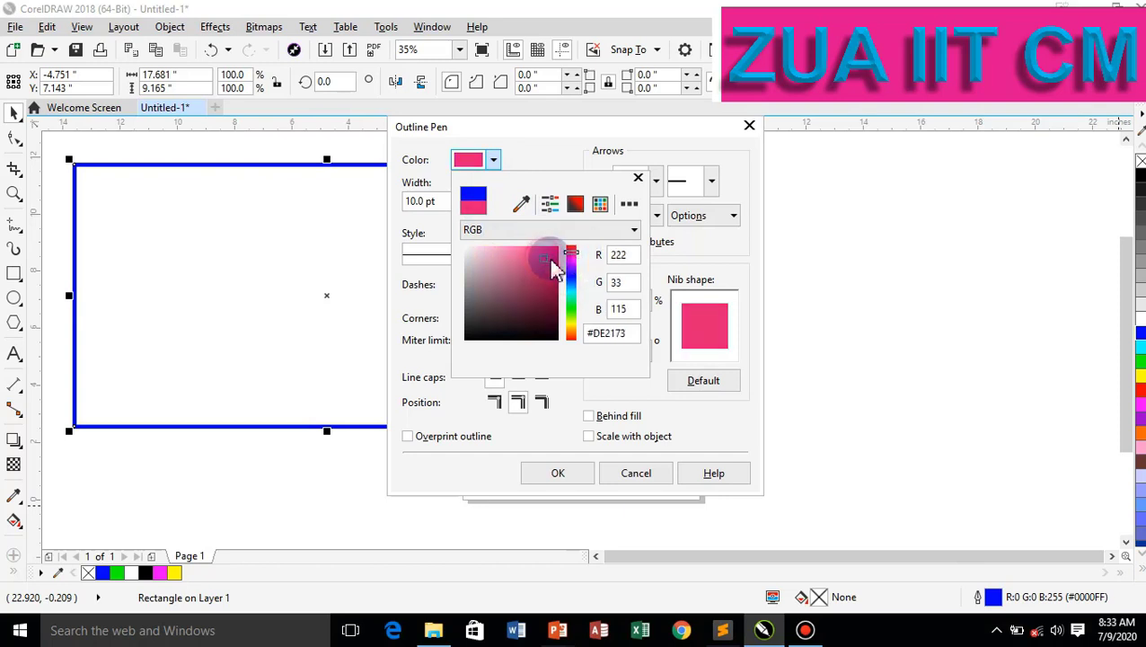
pyautogui.click(567, 479)
pyautogui.click(555, 478)
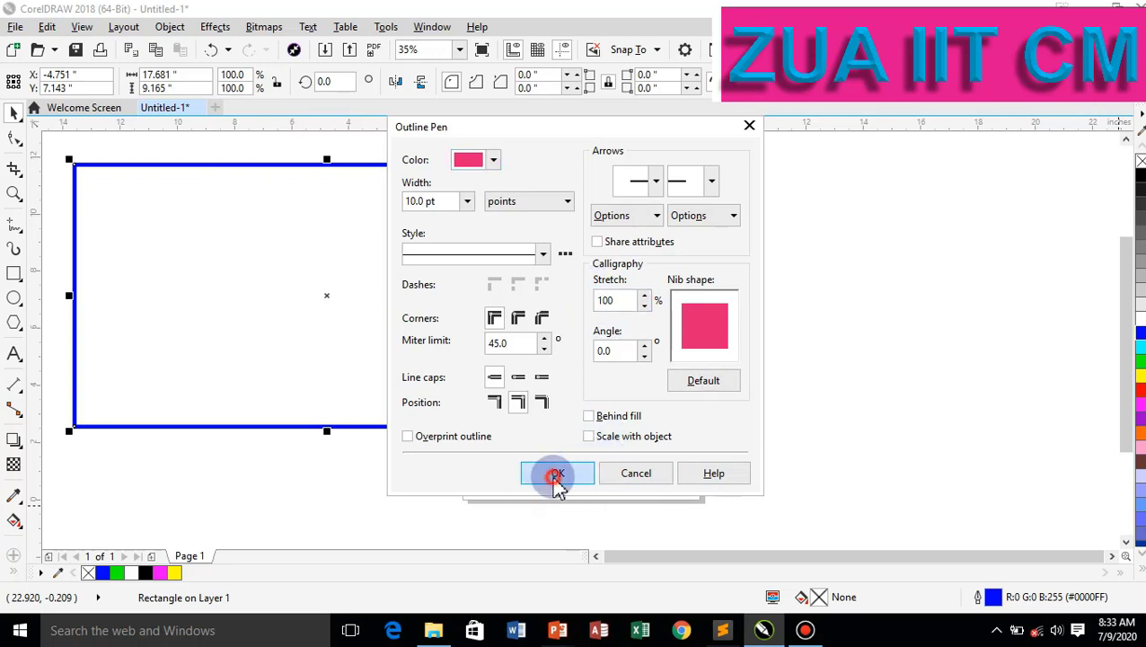
# Try beveled corners for the rectangle's outline in the Outline Pen settings, discard the change and deselect the rectangle.
pyautogui.doubleClick(993, 600)
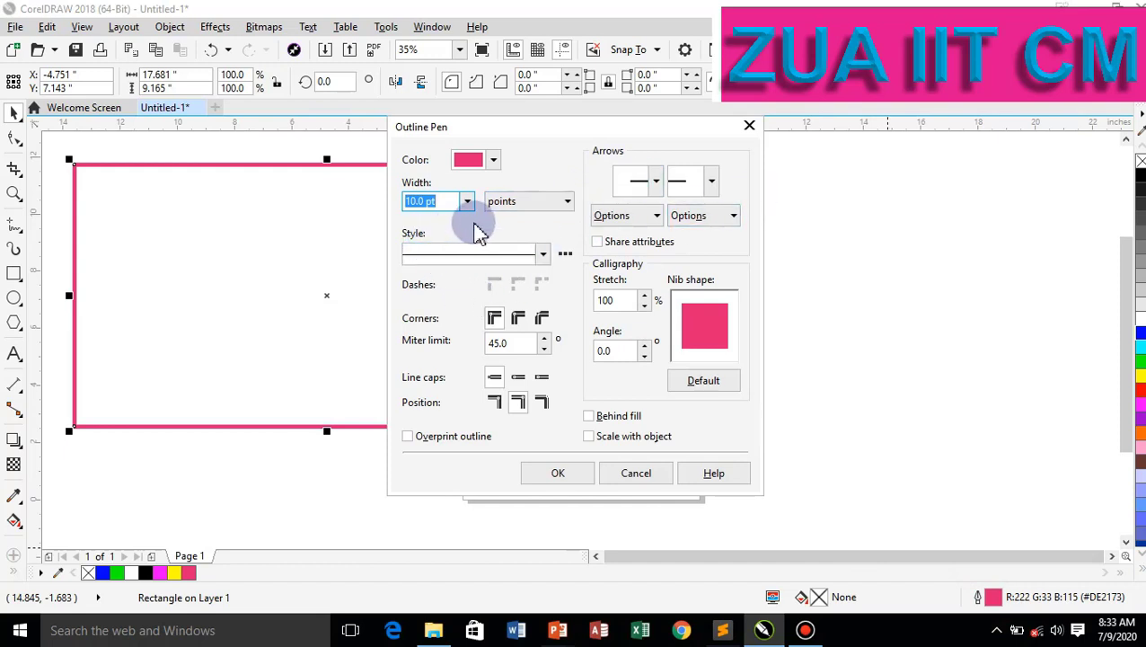
pyautogui.click(497, 320)
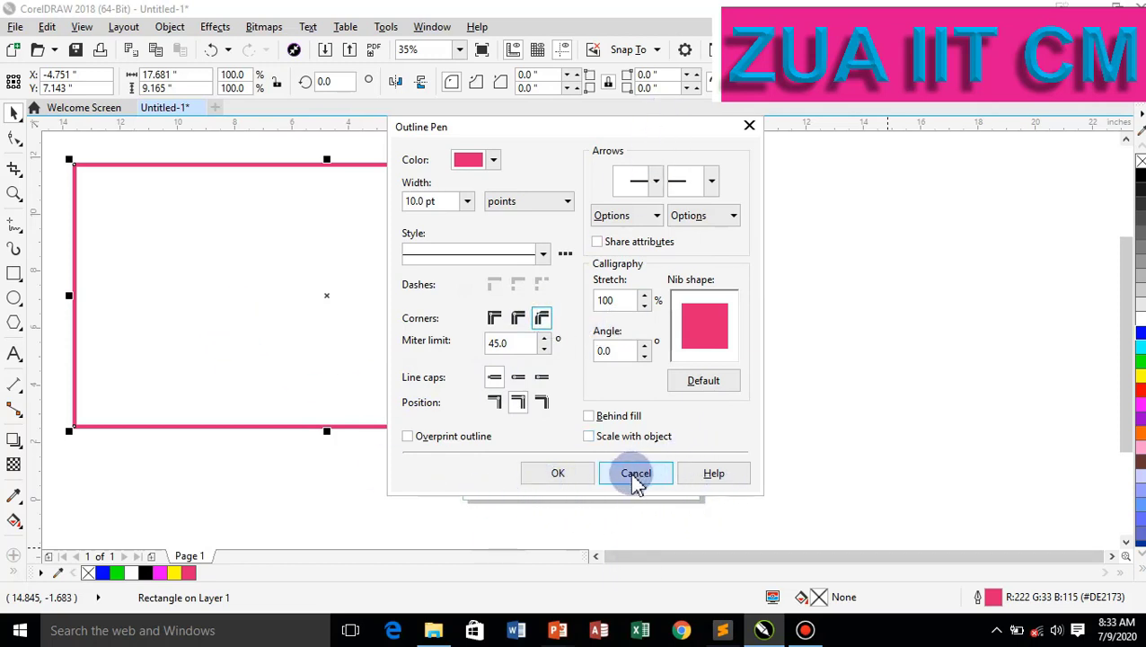
pyautogui.click(524, 343)
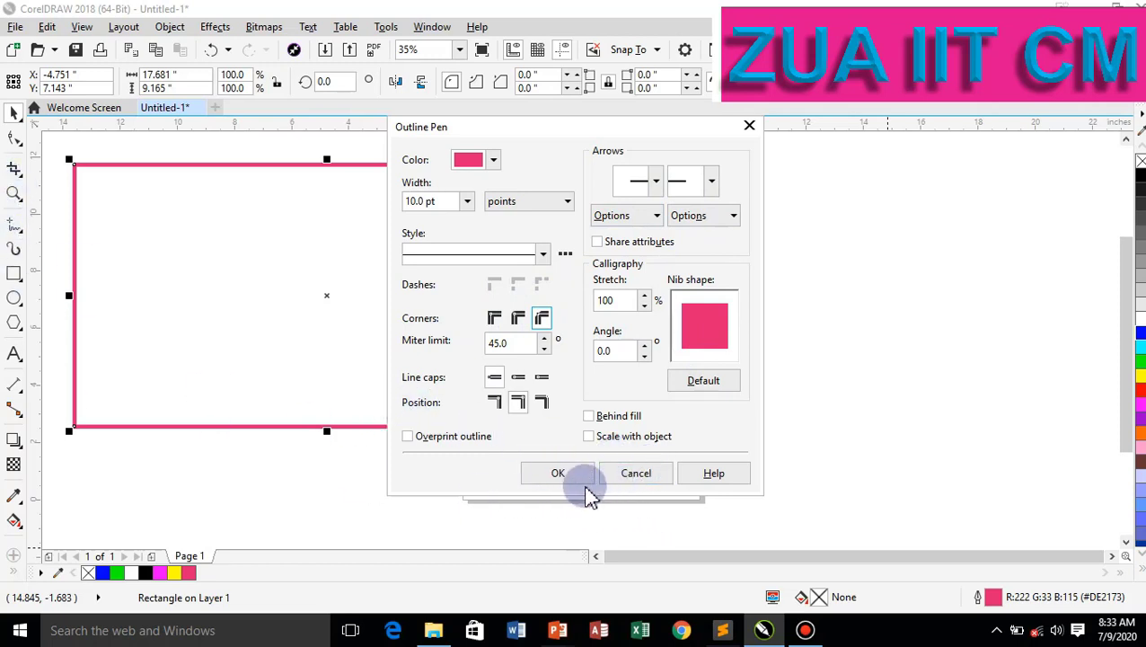
pyautogui.click(641, 478)
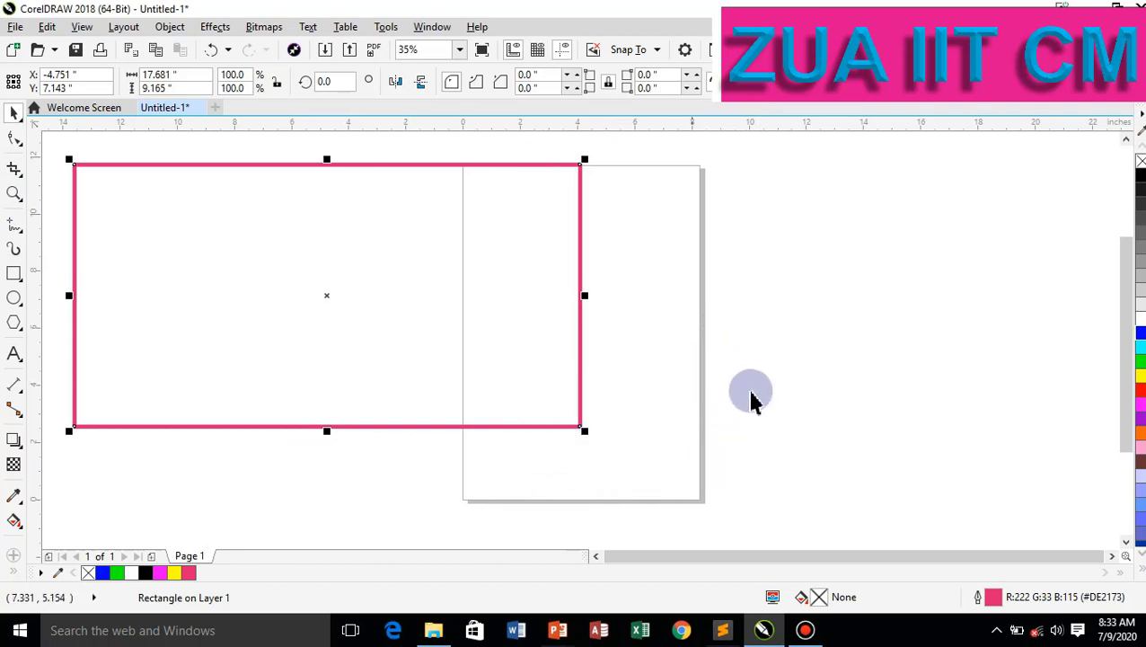
pyautogui.click(807, 388)
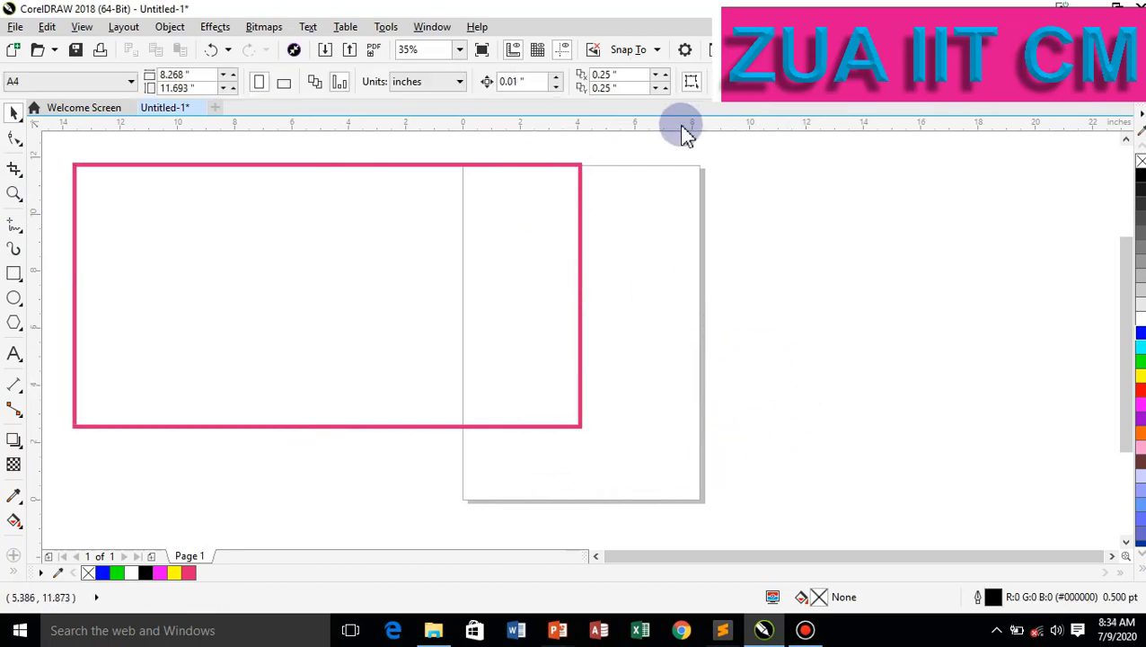